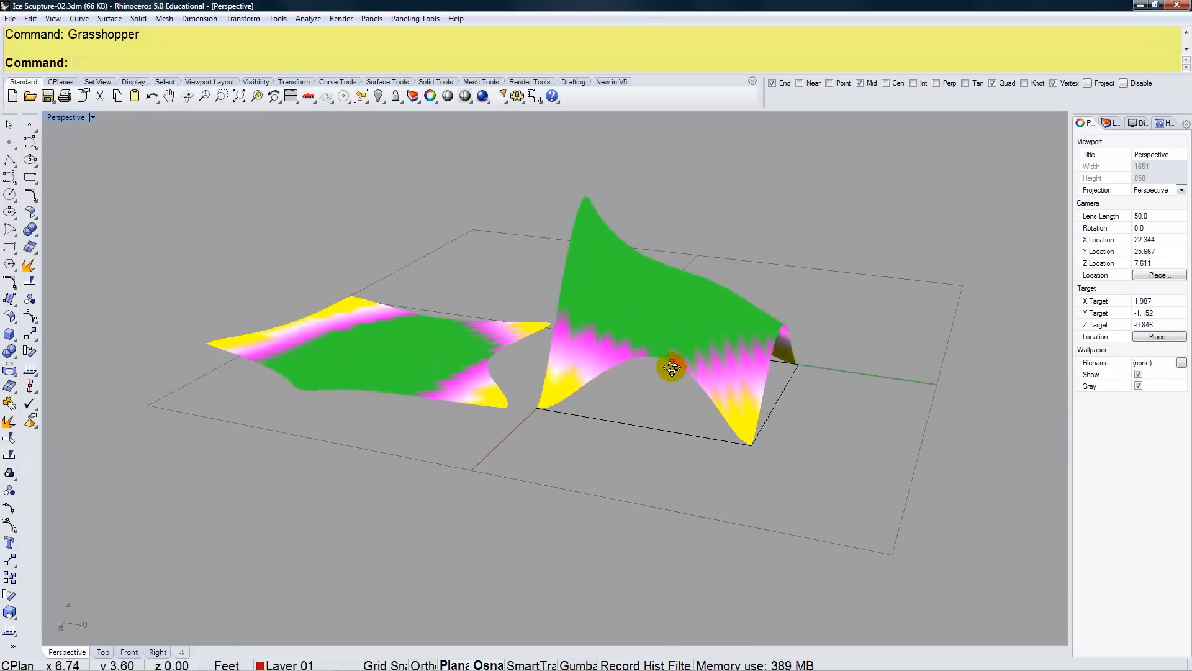
- Examine the form-found vault mesh and its flattened pattern mesh, selecting each one to inspect it
{"action": "left_click", "coordinate": [727, 308]}
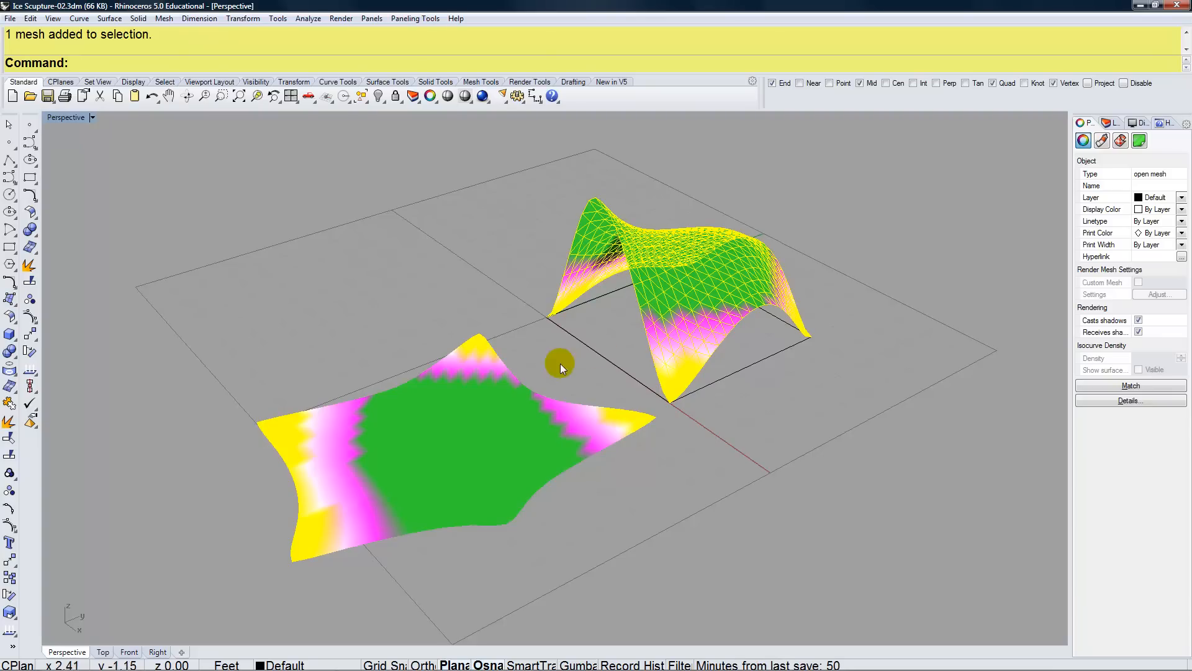
{"action": "left_click", "coordinate": [508, 404]}
{"action": "mouse_move", "coordinate": [572, 473]}
{"action": "right_mouse_down"}
{"action": "mouse_move", "coordinate": [540, 458]}
{"action": "mouse_move", "coordinate": [560, 468]}
{"action": "right_mouse_up"}
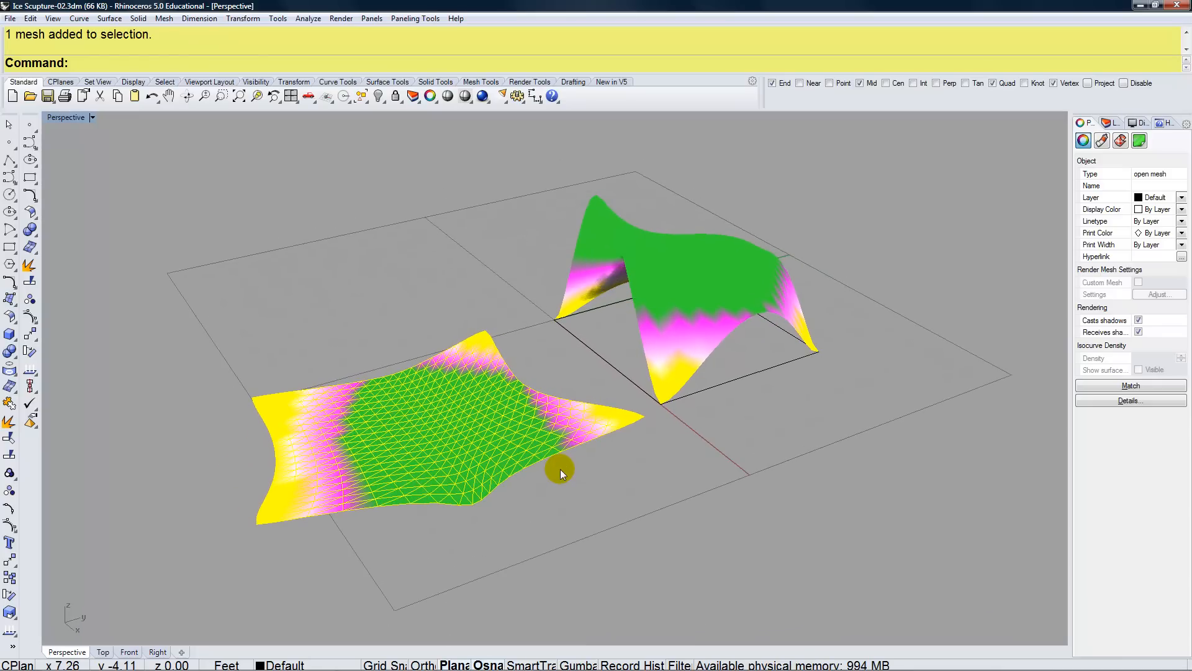
- Switch to Picasa Photo Viewer, look through the photos of the folded paper model, and close the viewer
{"action": "key", "text": "super+Tab"}
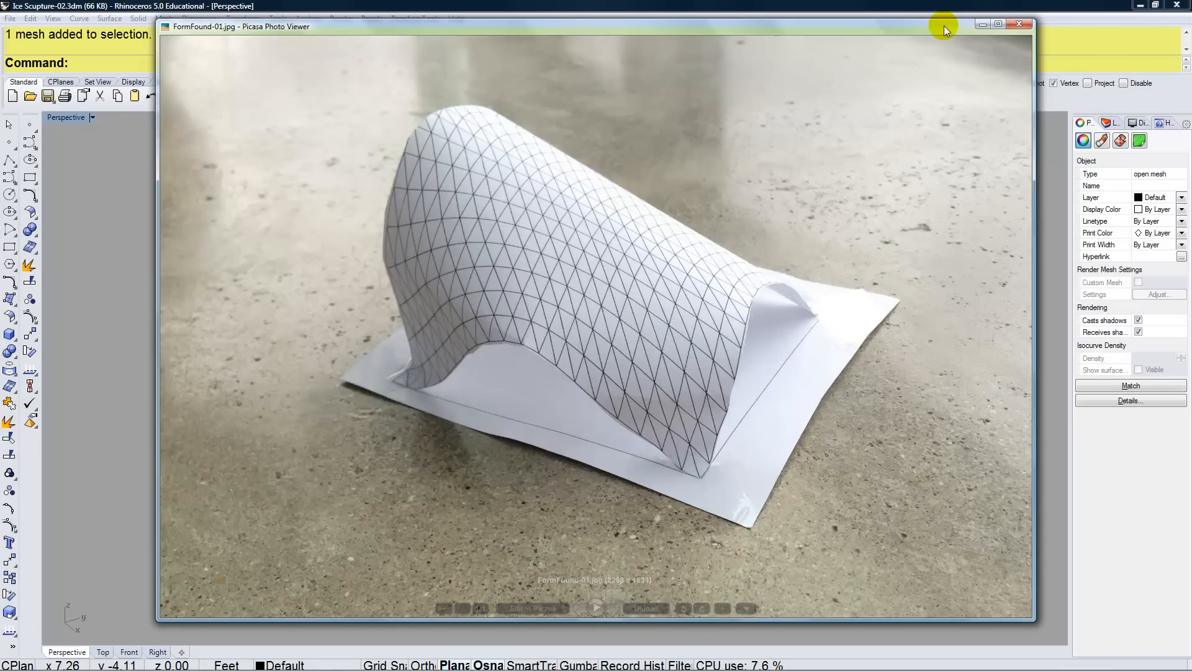
{"action": "left_click", "coordinate": [1000, 25]}
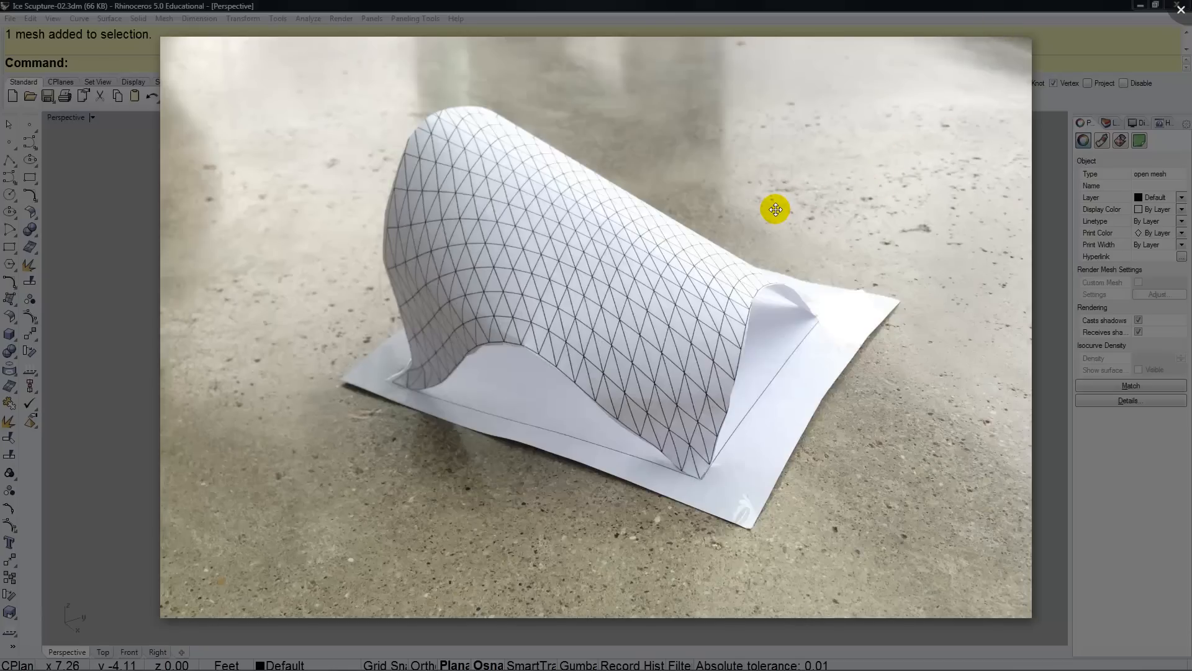
{"action": "key", "text": "Right"}
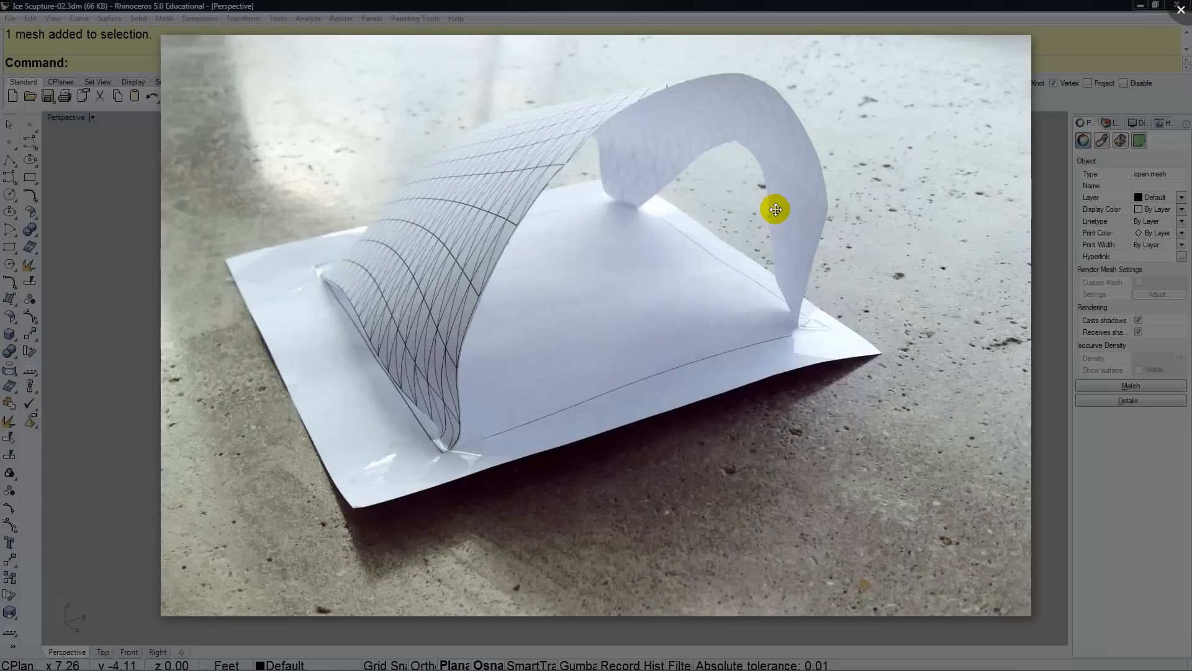
{"action": "key", "text": "Right"}
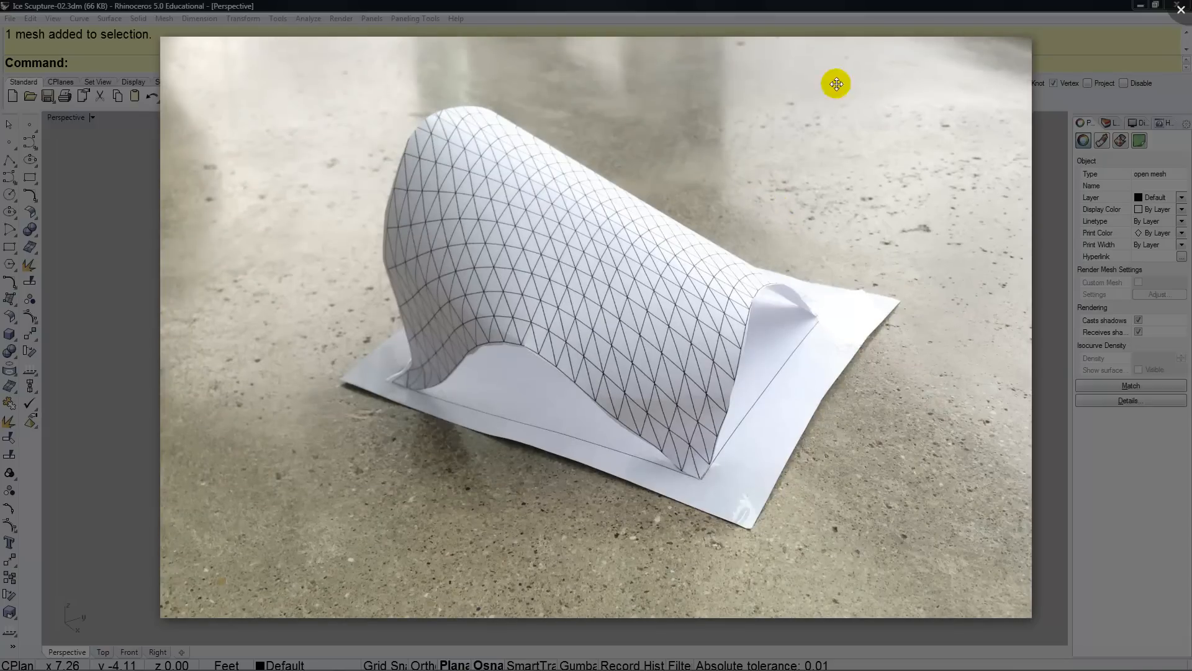
{"action": "left_click", "coordinate": [1180, 10]}
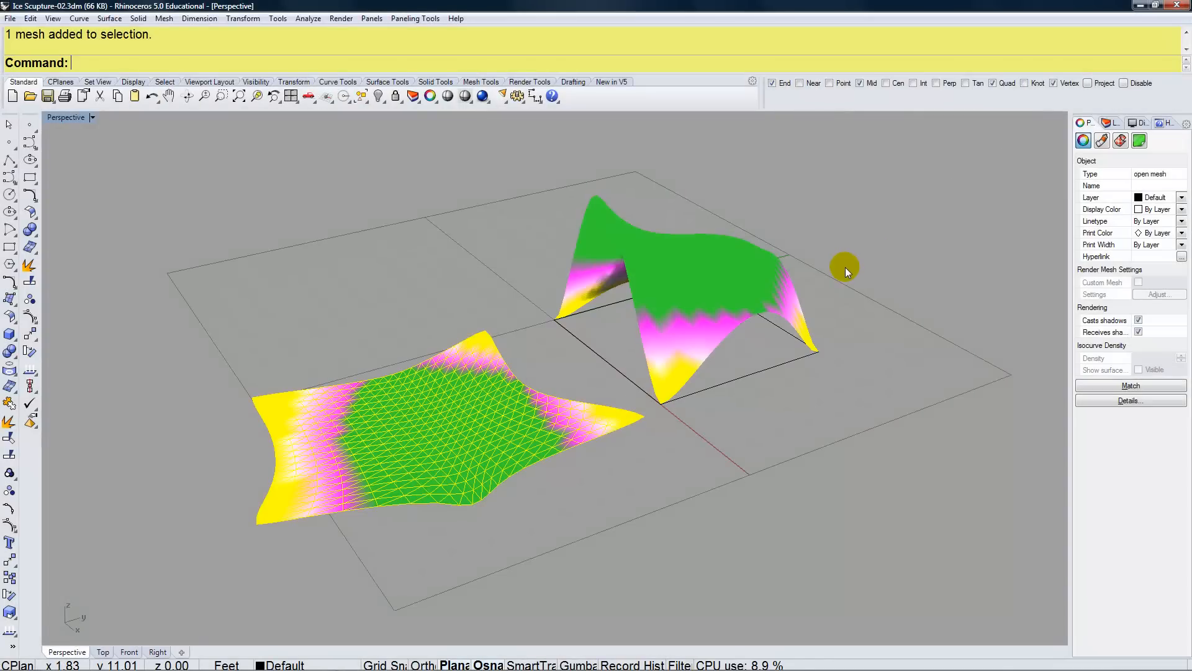
- Create a new file from the Large Objects - Feet template and maximize the Perspective viewport
{"action": "left_click", "coordinate": [9, 19]}
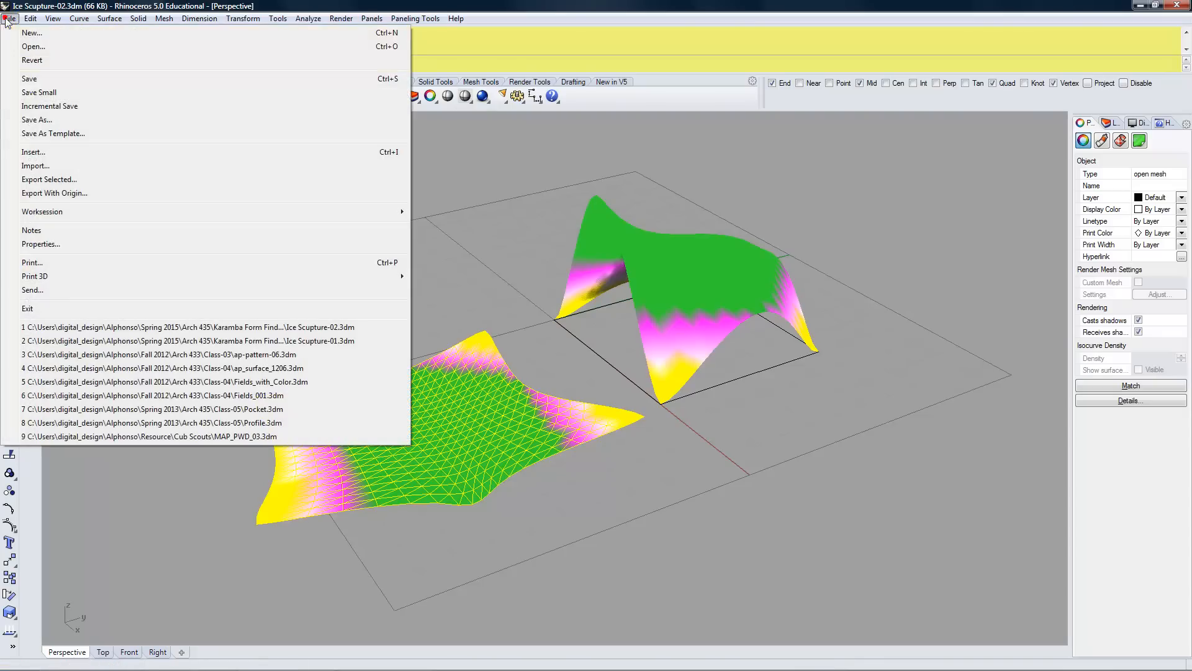
{"action": "left_click", "coordinate": [31, 32]}
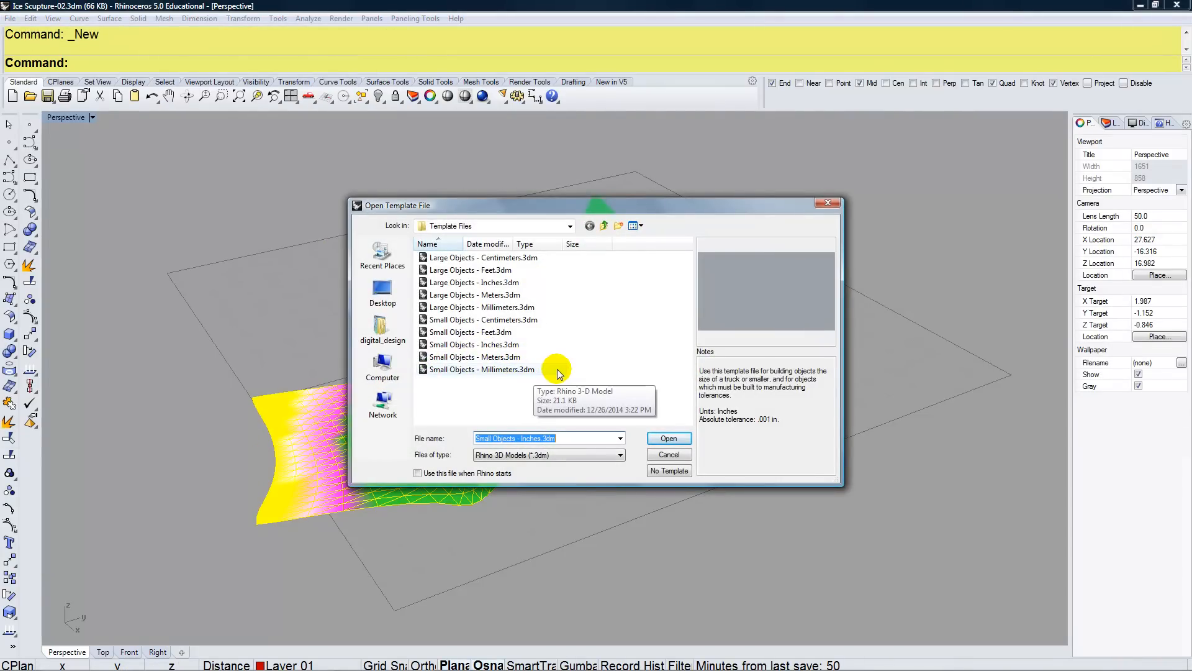
{"action": "left_click", "coordinate": [505, 270]}
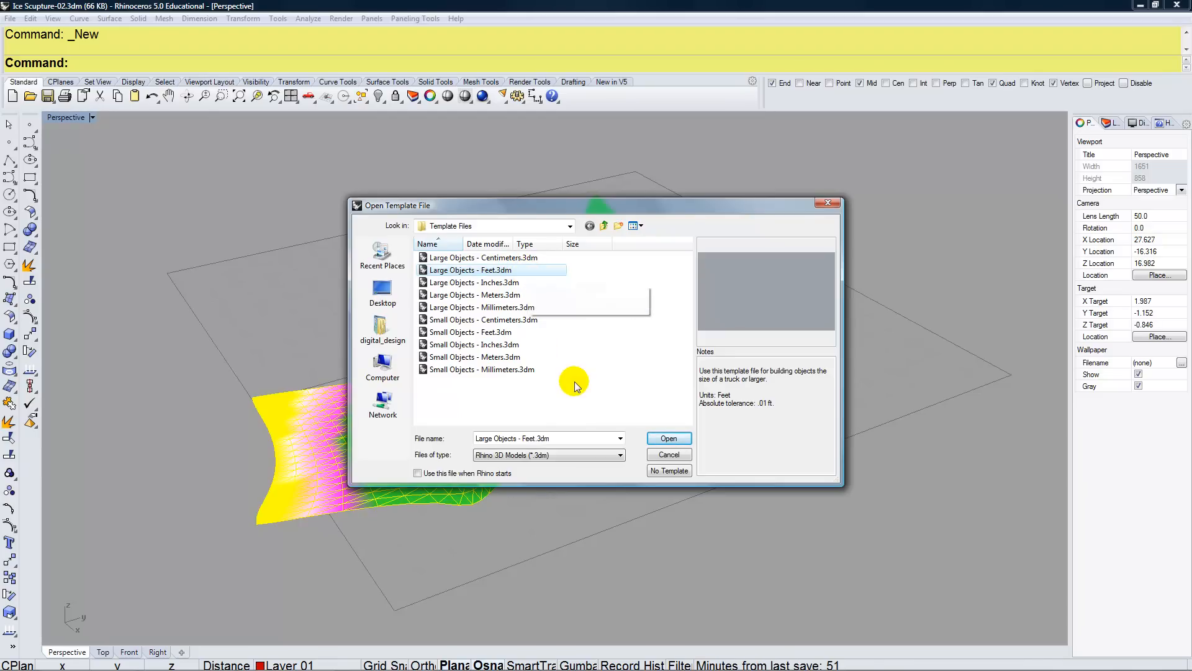
{"action": "left_click", "coordinate": [661, 437]}
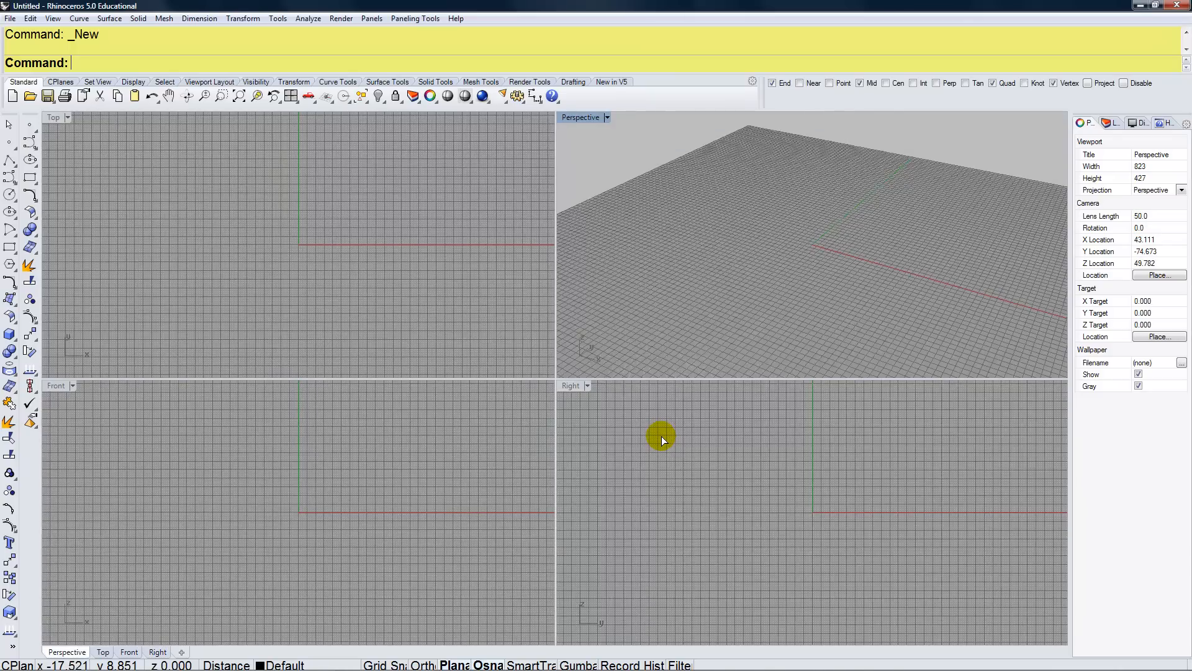
{"action": "double_click", "coordinate": [571, 118]}
{"action": "right_click_drag", "start_coordinate": [532, 422], "coordinate": [592, 461]}
{"action": "scroll", "coordinate": [584, 354], "scroll_direction": "up", "scroll_amount": 8}
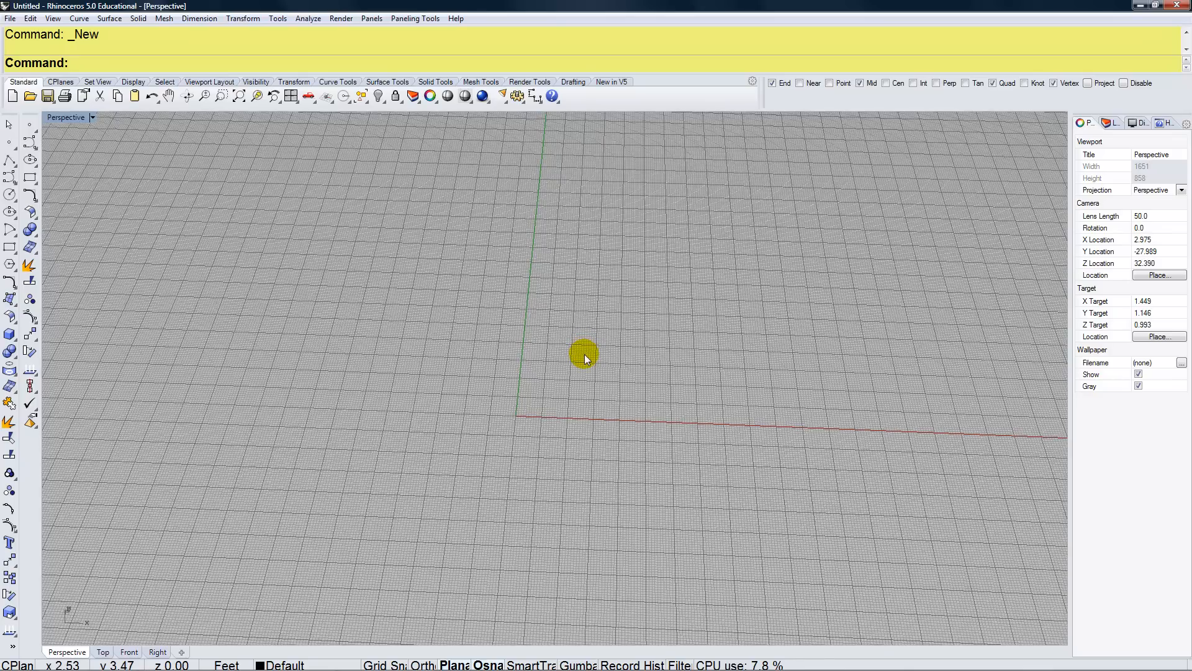
- In the document properties, set the grid line count to 10 and minor grid lines to every 1 foot
{"action": "type", "text": "Doc"}
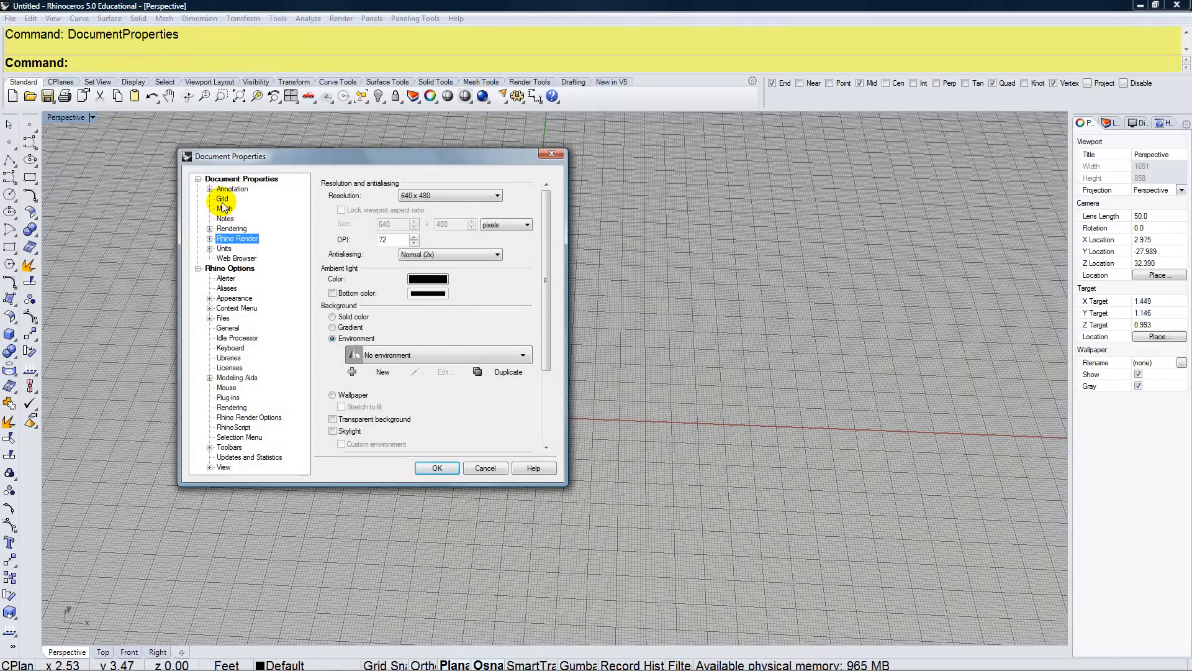
{"action": "left_click", "coordinate": [222, 200]}
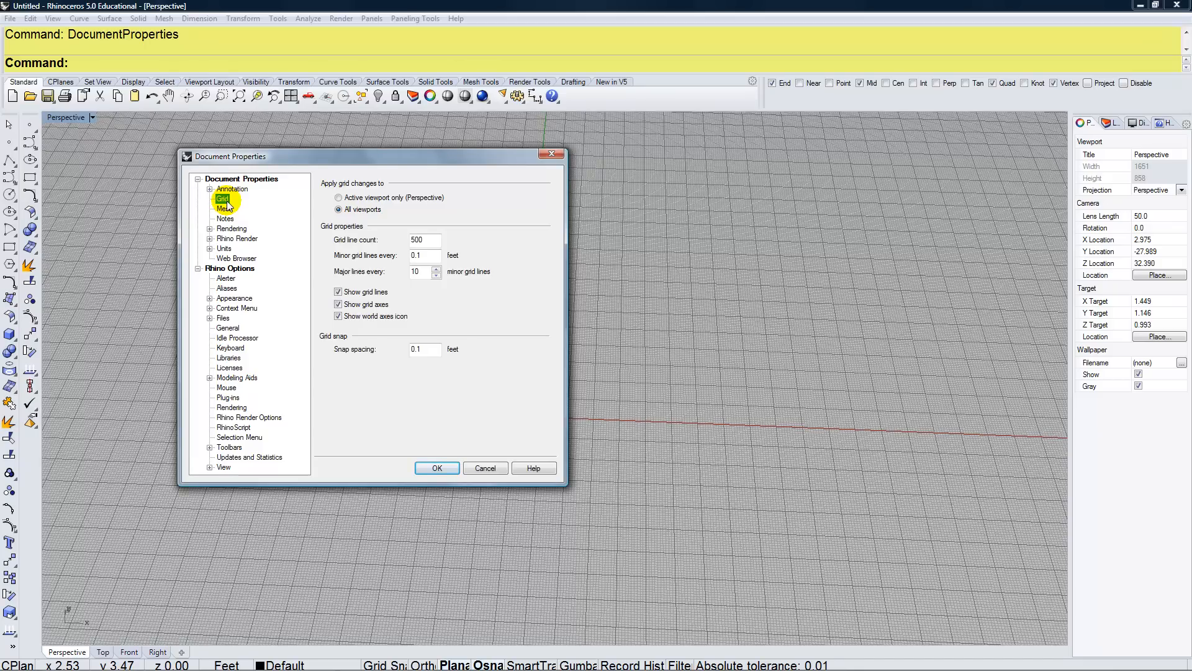
{"action": "double_click", "coordinate": [426, 239]}
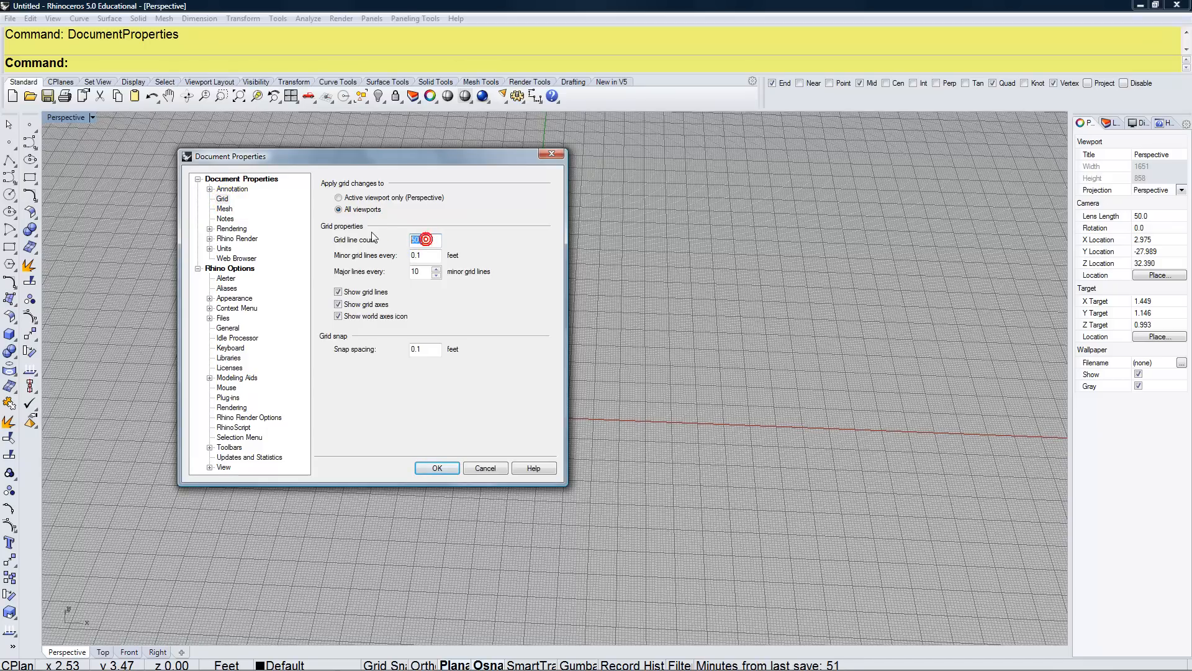
{"action": "type", "text": "10"}
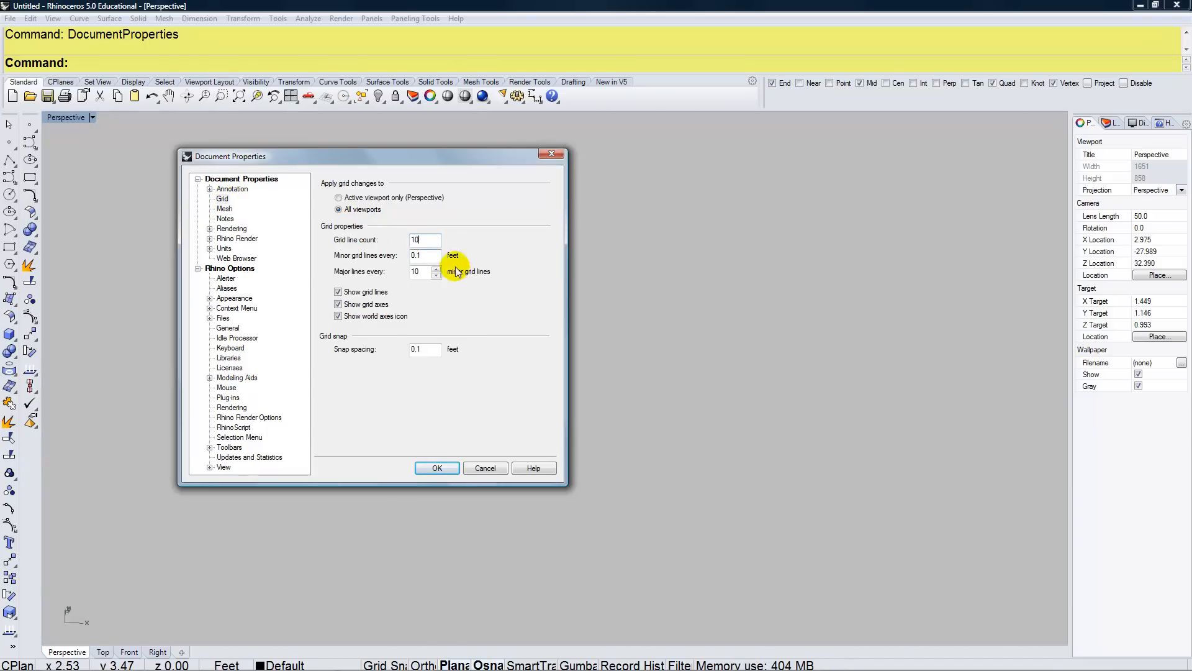
{"action": "double_click", "coordinate": [424, 255]}
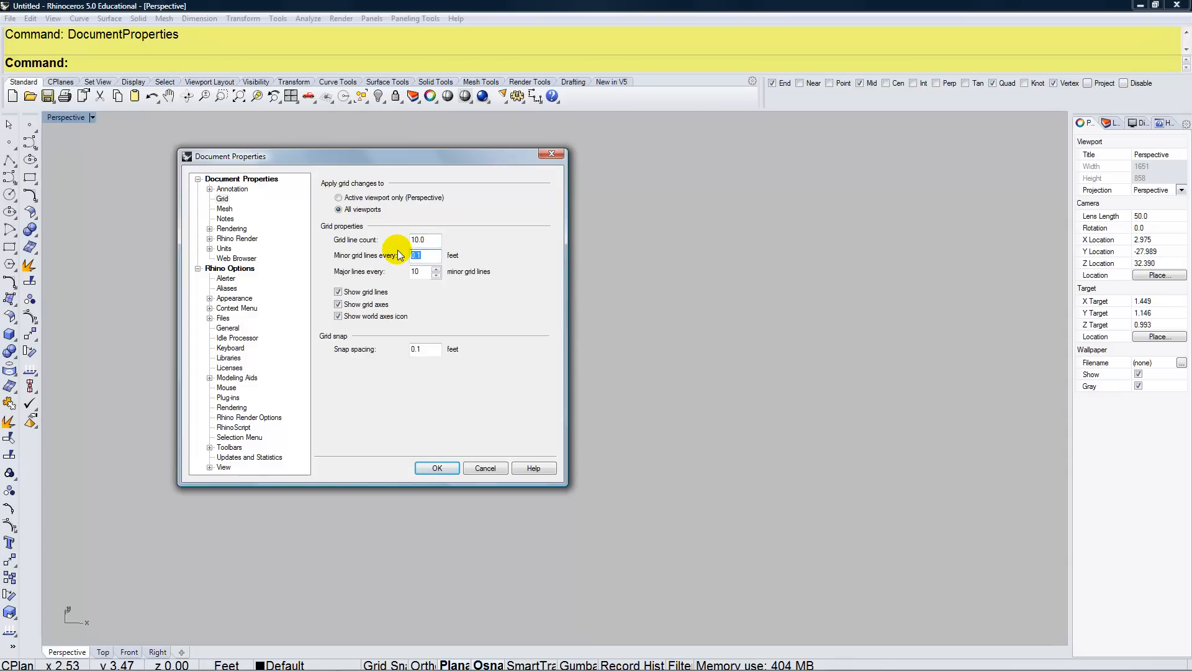
{"action": "type", "text": "1"}
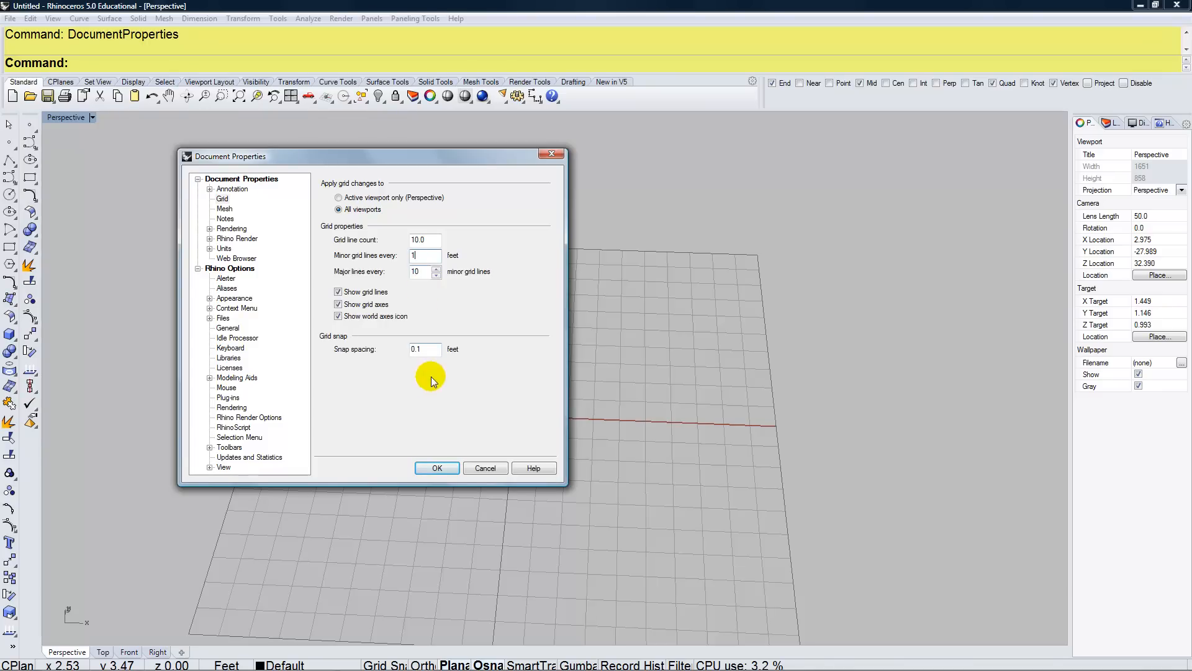
{"action": "left_click", "coordinate": [437, 468]}
- Frame the grid around the origin and launch Grasshopper
{"action": "scroll", "coordinate": [453, 472], "scroll_direction": "up", "scroll_amount": 5}
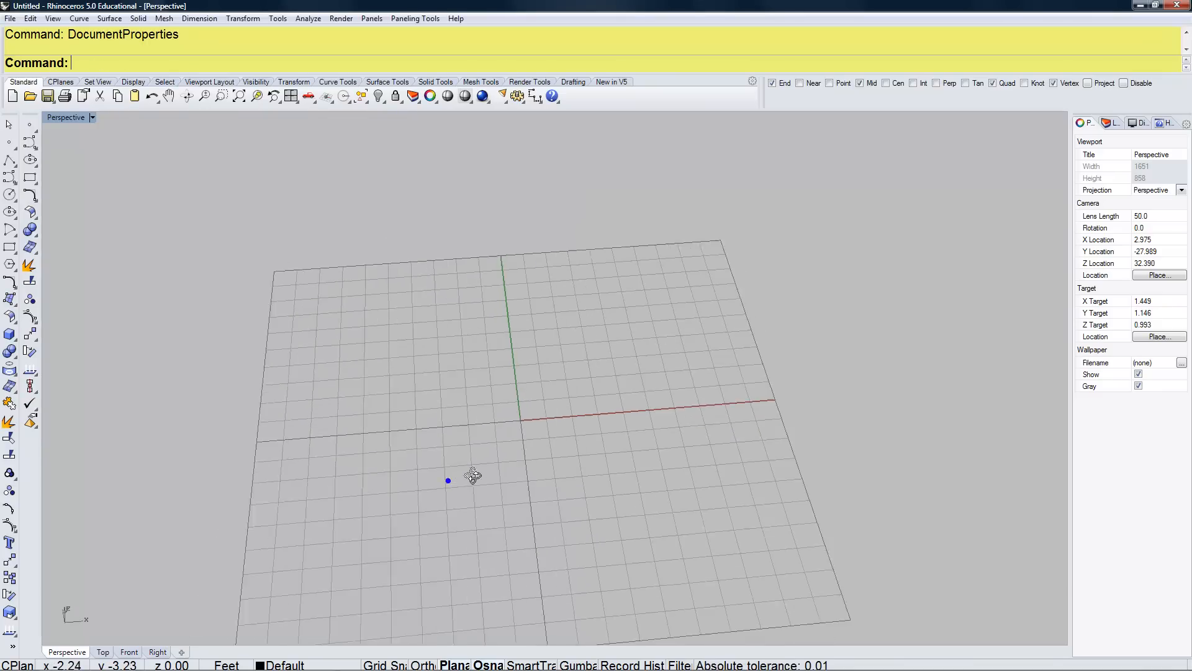
{"action": "scroll", "coordinate": [593, 351], "scroll_direction": "down", "scroll_amount": 3}
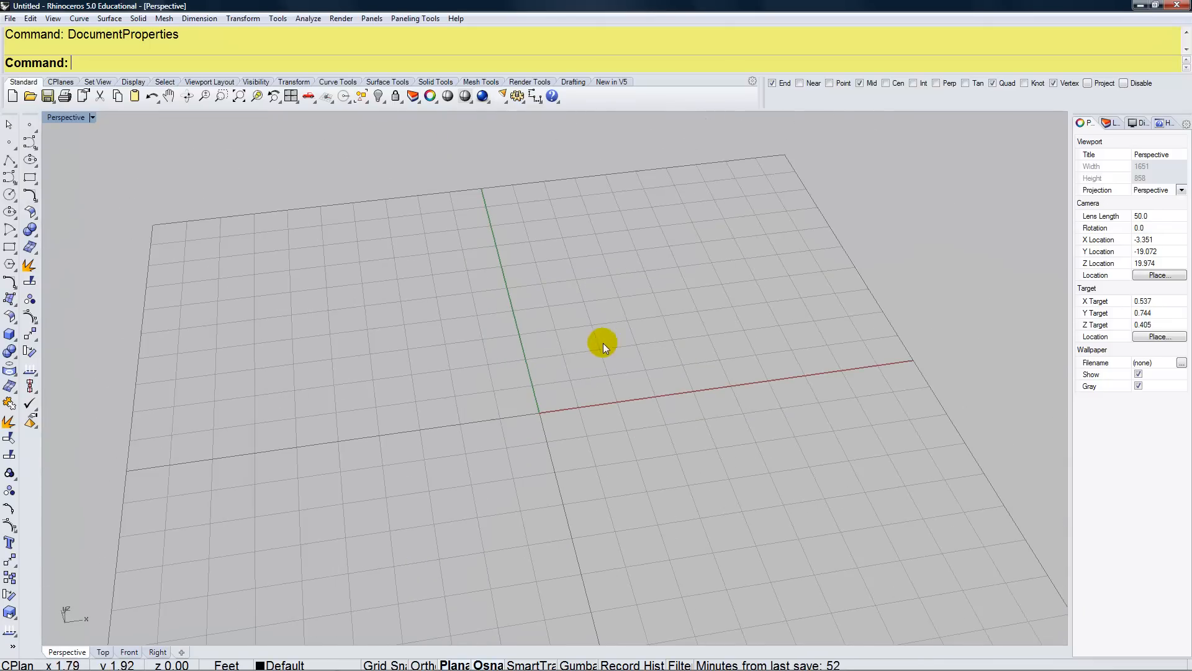
{"action": "scroll", "coordinate": [562, 341], "scroll_direction": "up", "scroll_amount": 3}
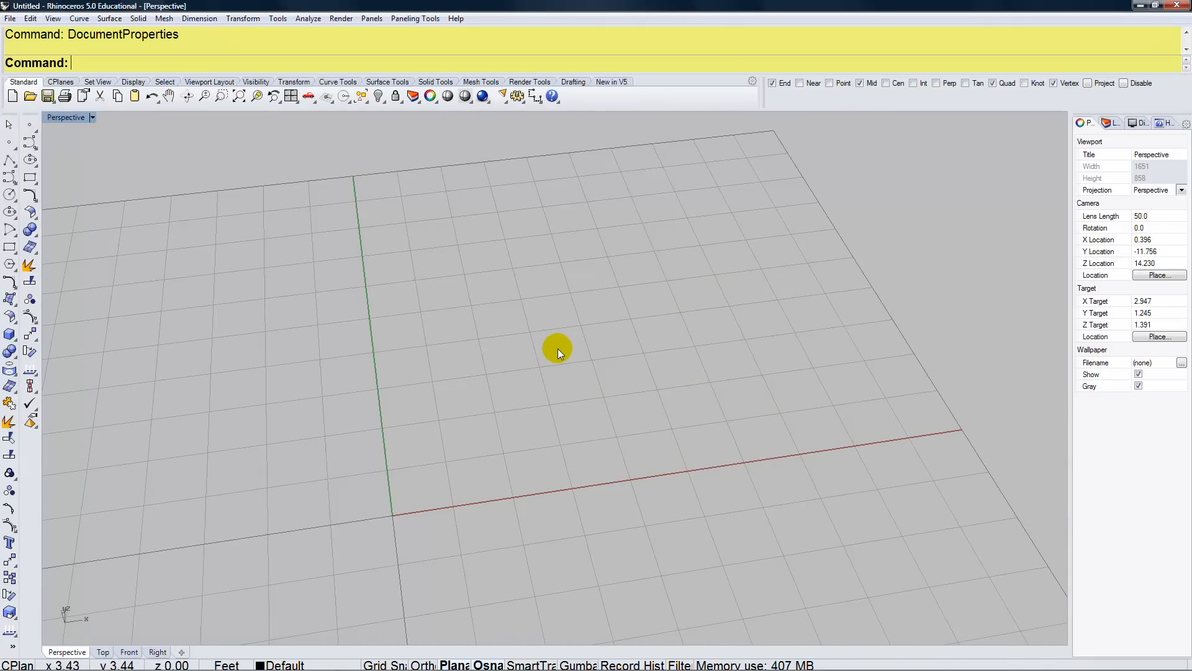
{"action": "type", "text": "Grasshopper"}
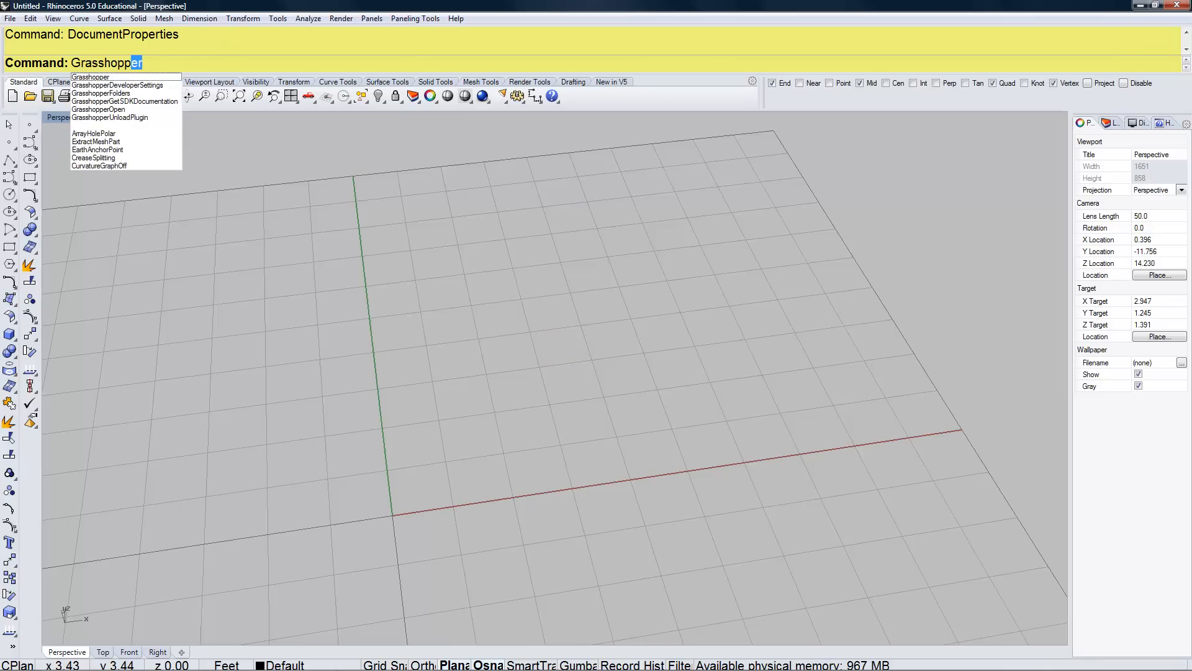
{"action": "key", "text": "Return"}
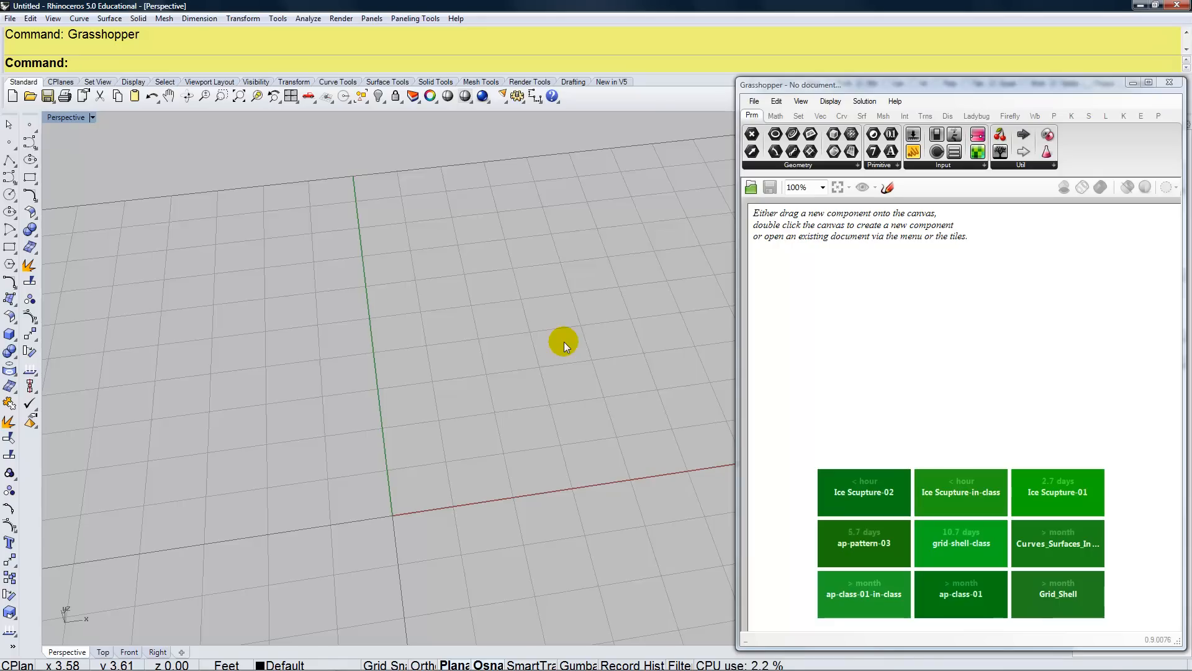
- Add a Construct Point component to the empty Grasshopper canvas and check its point at the model origin
{"action": "left_click", "coordinate": [810, 302]}
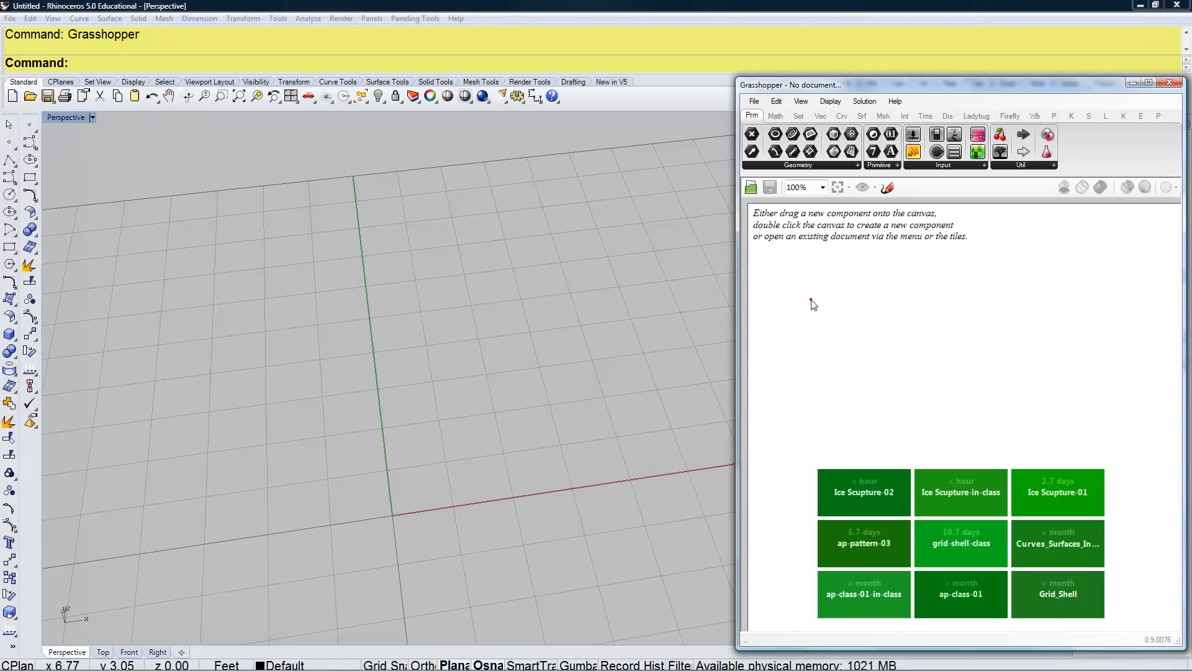
{"action": "double_click", "coordinate": [811, 300]}
{"action": "type", "text": "xyz"}
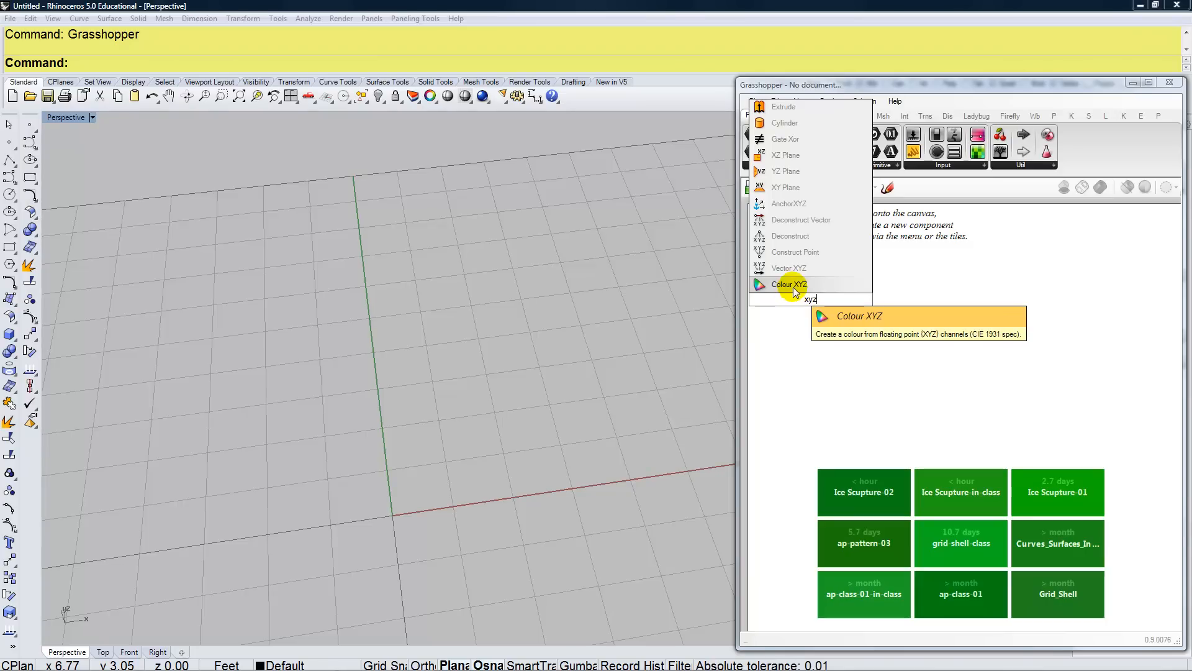
{"action": "left_click", "coordinate": [792, 252]}
{"action": "left_click_drag", "start_coordinate": [833, 302], "coordinate": [881, 277]}
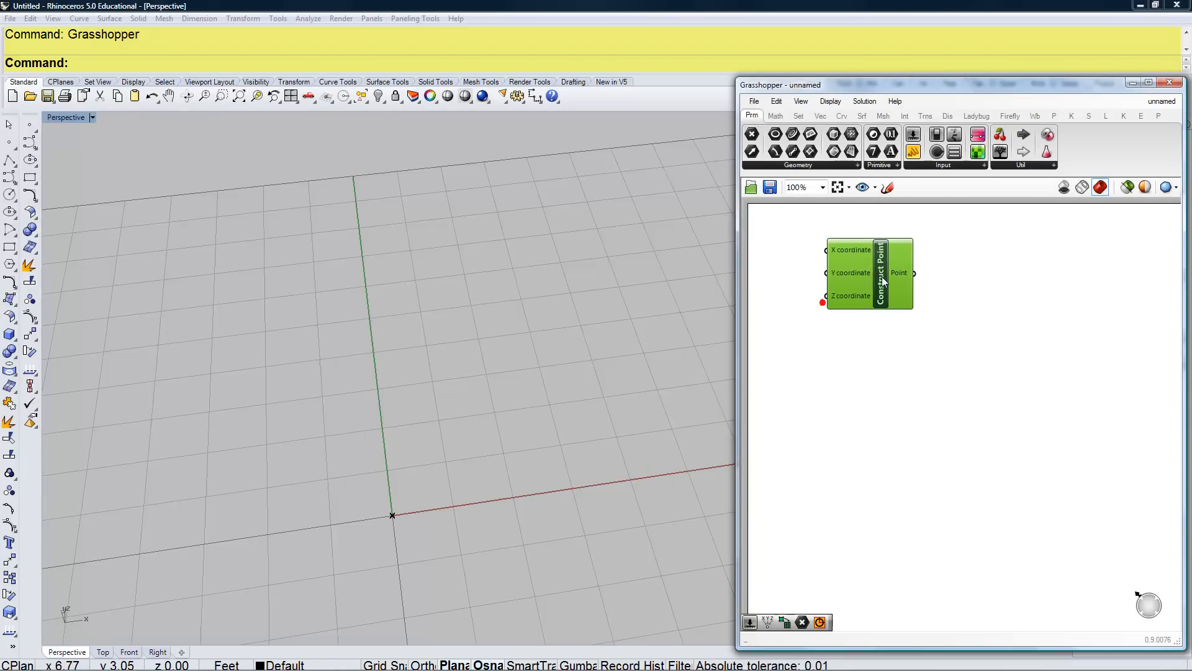
{"action": "right_click_drag", "start_coordinate": [474, 535], "coordinate": [480, 524]}
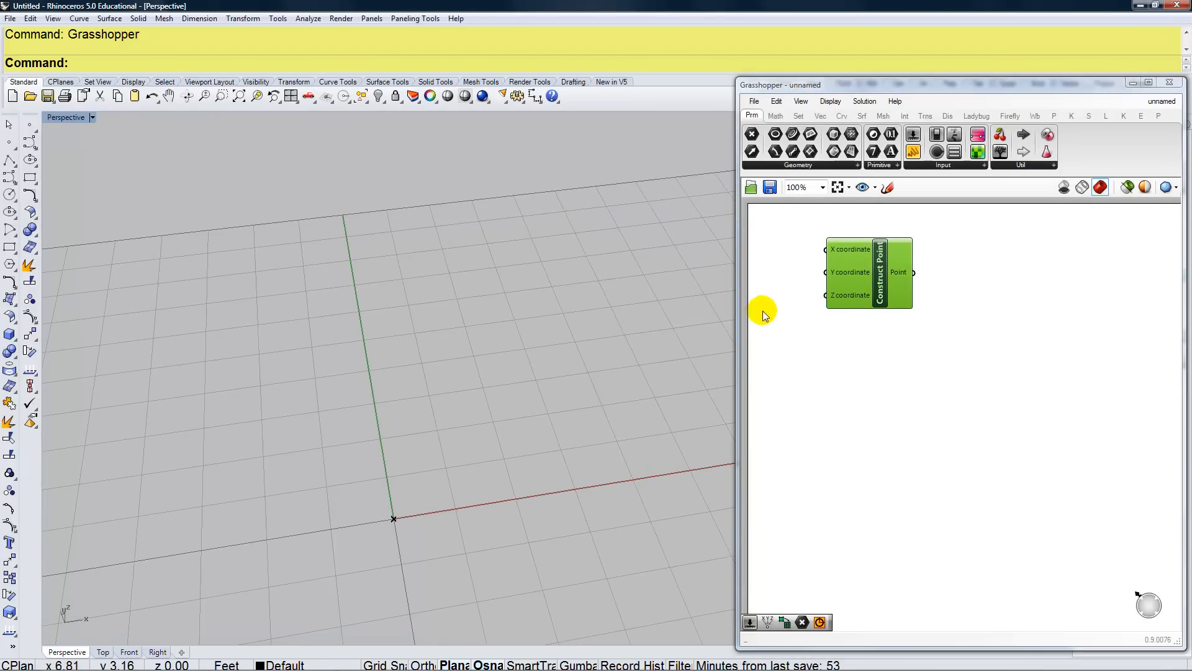
{"action": "right_click_drag", "start_coordinate": [442, 524], "coordinate": [444, 494], "text": "shift"}
{"action": "scroll", "coordinate": [394, 499], "scroll_direction": "up", "scroll_amount": 3}
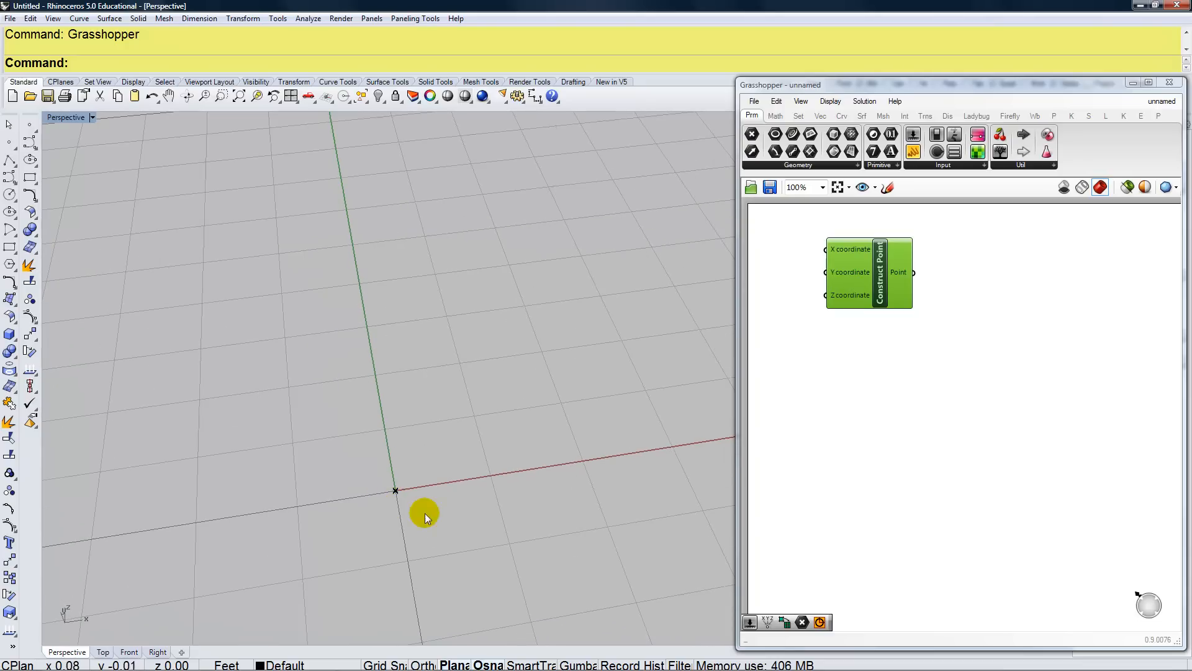
- Duplicate the Construct Point component and arrange the two copies one above the other
{"action": "left_click_drag", "start_coordinate": [856, 295], "coordinate": [879, 282]}
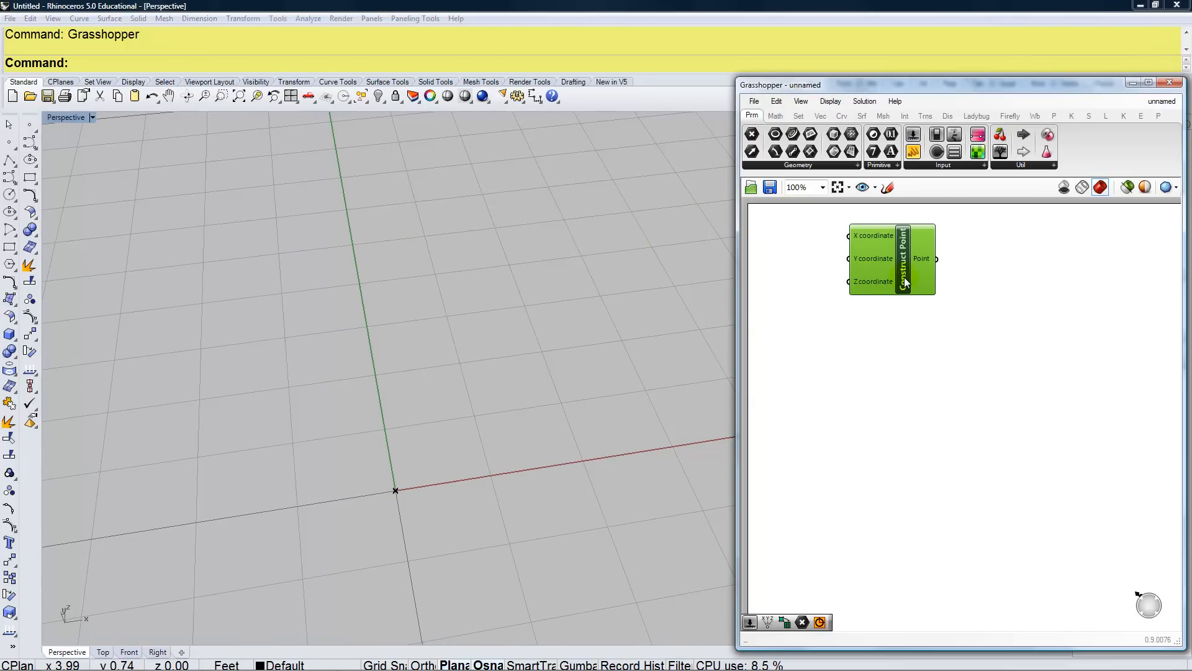
{"action": "left_click_drag", "start_coordinate": [904, 278], "coordinate": [910, 363]}
{"action": "key", "text": "alt"}
{"action": "left_click_drag", "start_coordinate": [944, 441], "coordinate": [884, 293]}
{"action": "right_click_drag", "start_coordinate": [878, 346], "coordinate": [982, 364]}
{"action": "left_click", "coordinate": [887, 389]}
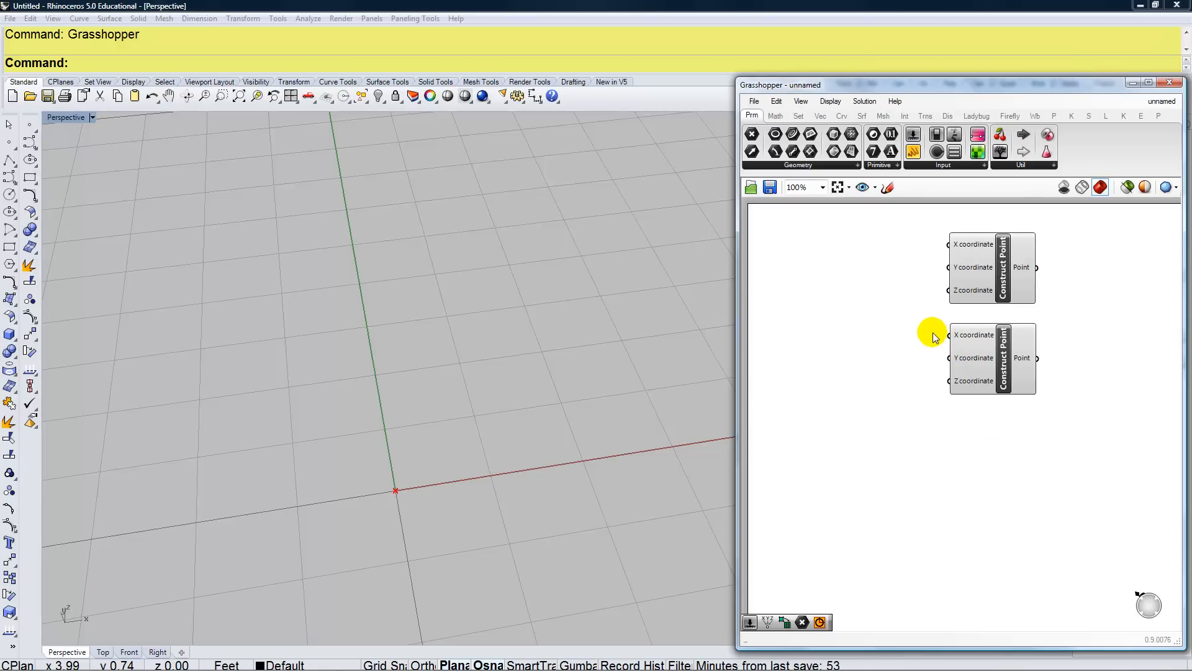
- Create a number slider with the value 6 and place it beside the lower Construct Point's X coordinate input
{"action": "double_click", "coordinate": [872, 348]}
{"action": "type", "text": "8"}
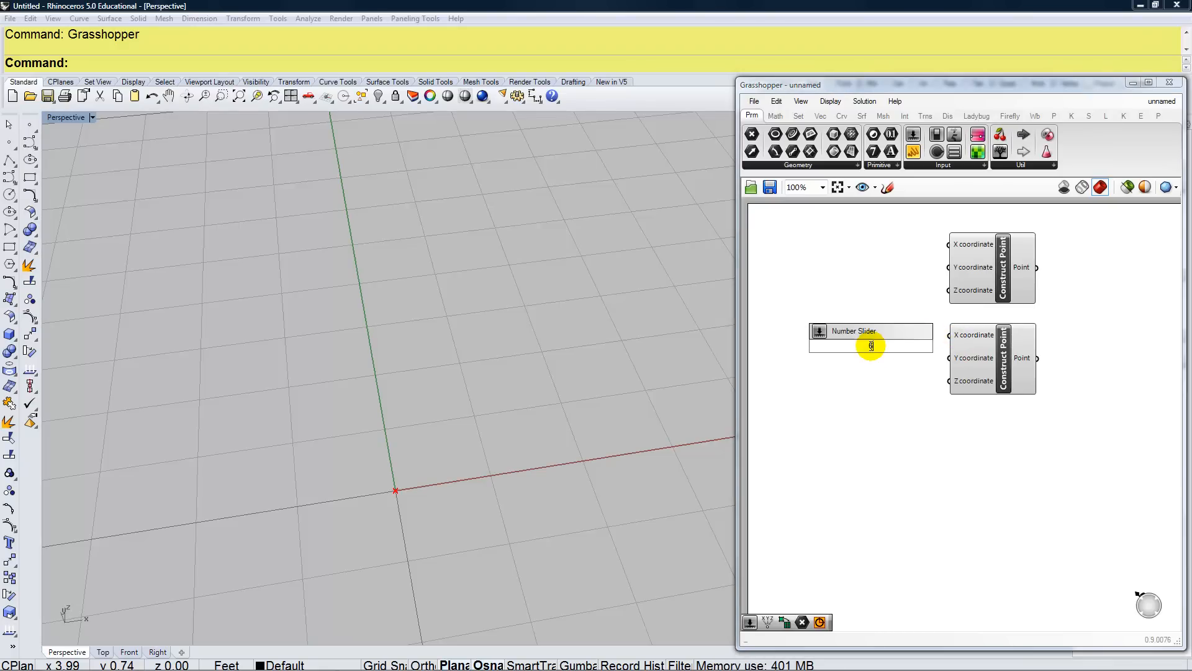
{"action": "key", "text": "Return"}
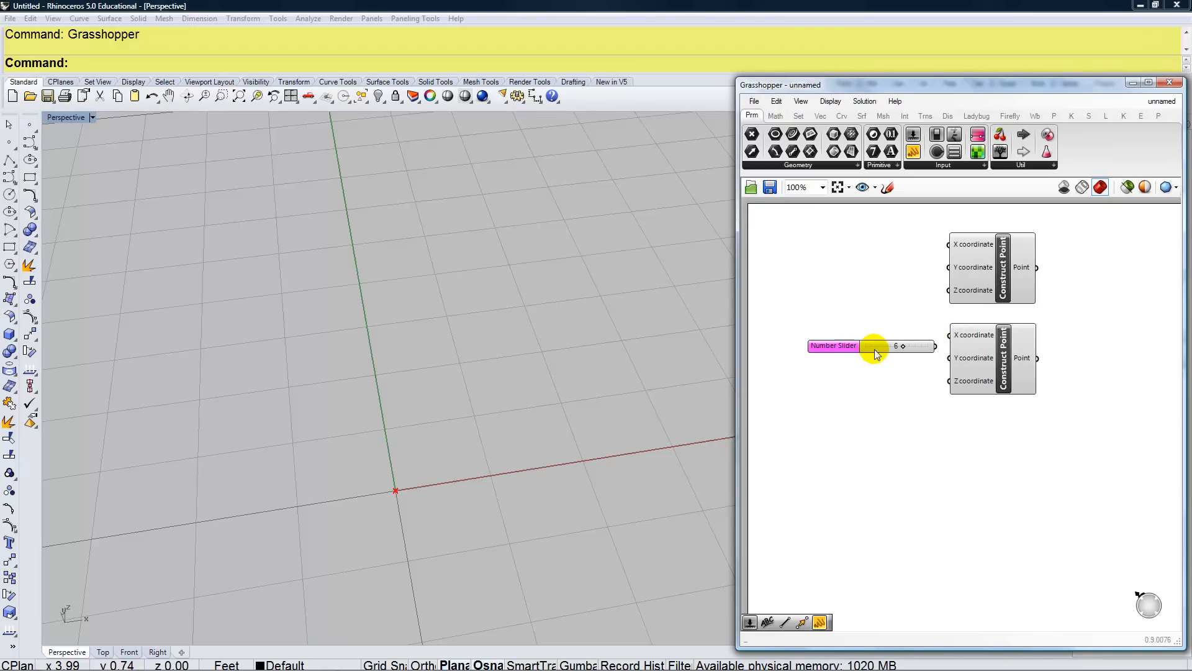
{"action": "left_click_drag", "start_coordinate": [860, 346], "coordinate": [856, 342]}
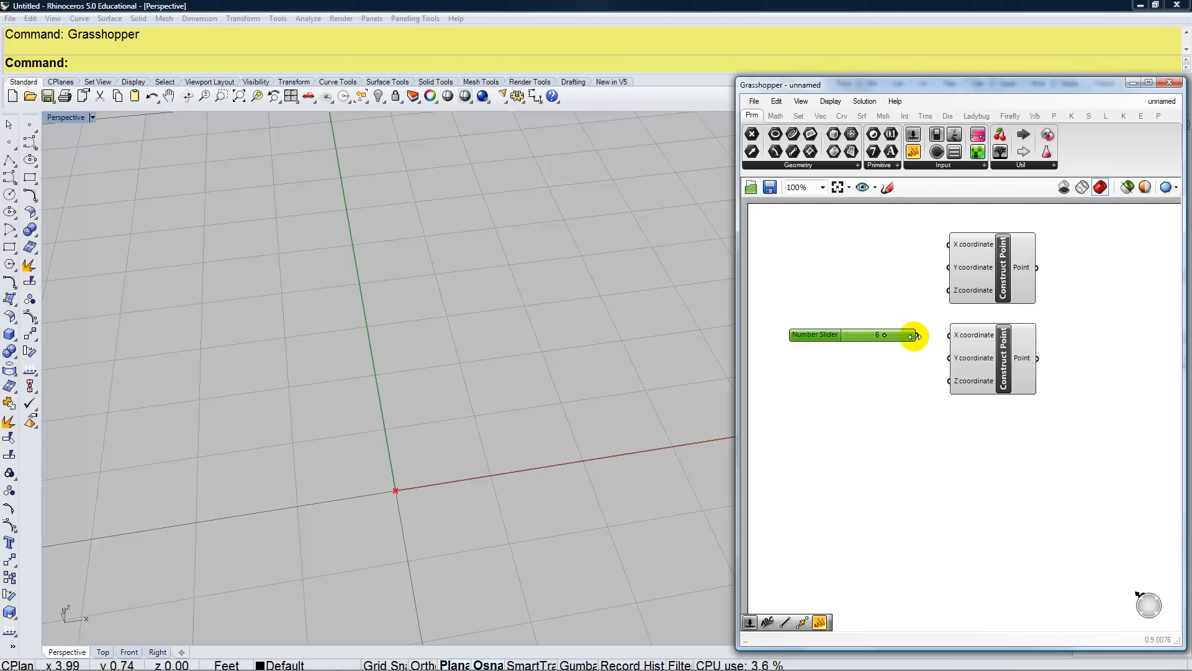
- Connect the number slider to both the X and Y coordinate inputs of the lower Construct Point
{"action": "left_click_drag", "start_coordinate": [917, 336], "coordinate": [949, 358]}
{"action": "right_click_drag", "start_coordinate": [541, 482], "coordinate": [349, 488], "text": "shift"}
{"action": "right_click_drag", "start_coordinate": [359, 425], "coordinate": [334, 457], "text": "shift"}
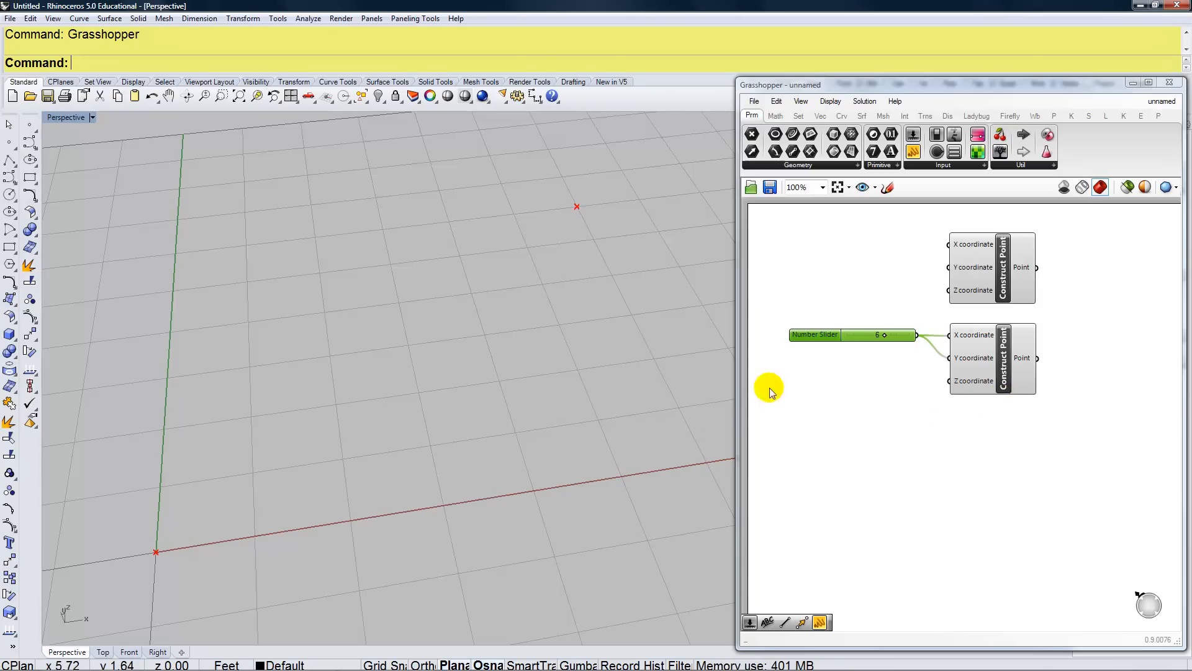
- Add a Rectangle 2Pt component and connect the upper Construct Point to Point A and the lower one to Point B
{"action": "right_click_drag", "start_coordinate": [1007, 439], "coordinate": [977, 442]}
{"action": "double_click", "coordinate": [1091, 362]}
{"action": "type", "text": "rect"}
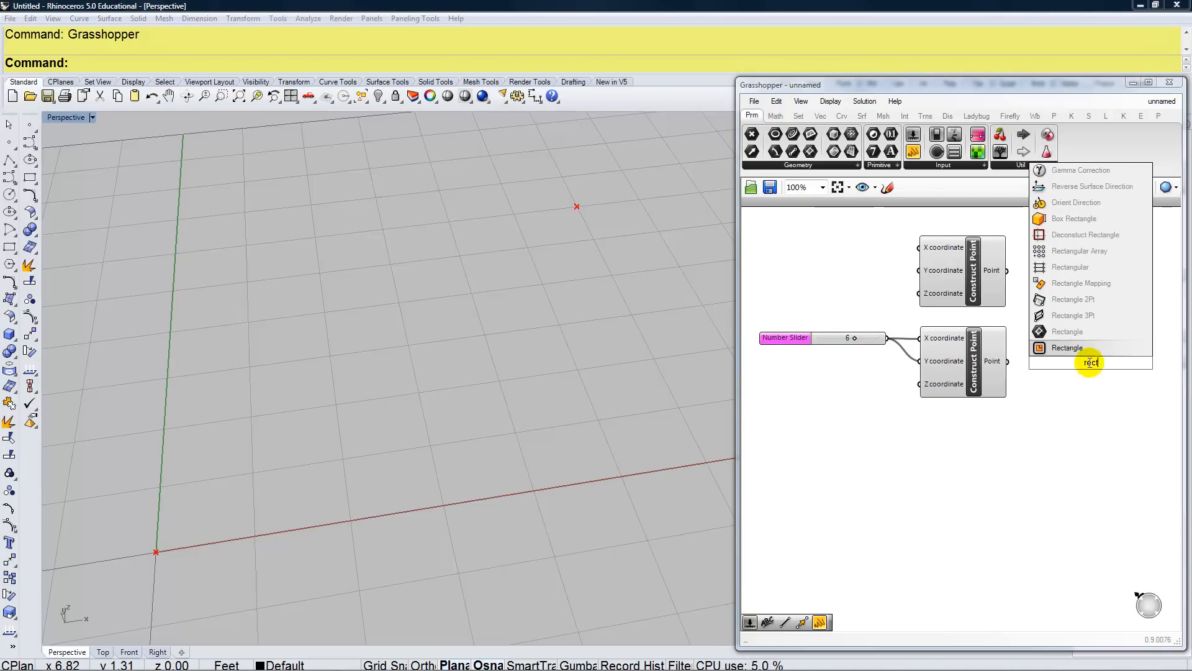
{"action": "left_click", "coordinate": [1075, 301]}
{"action": "left_click_drag", "start_coordinate": [1088, 355], "coordinate": [1082, 312]}
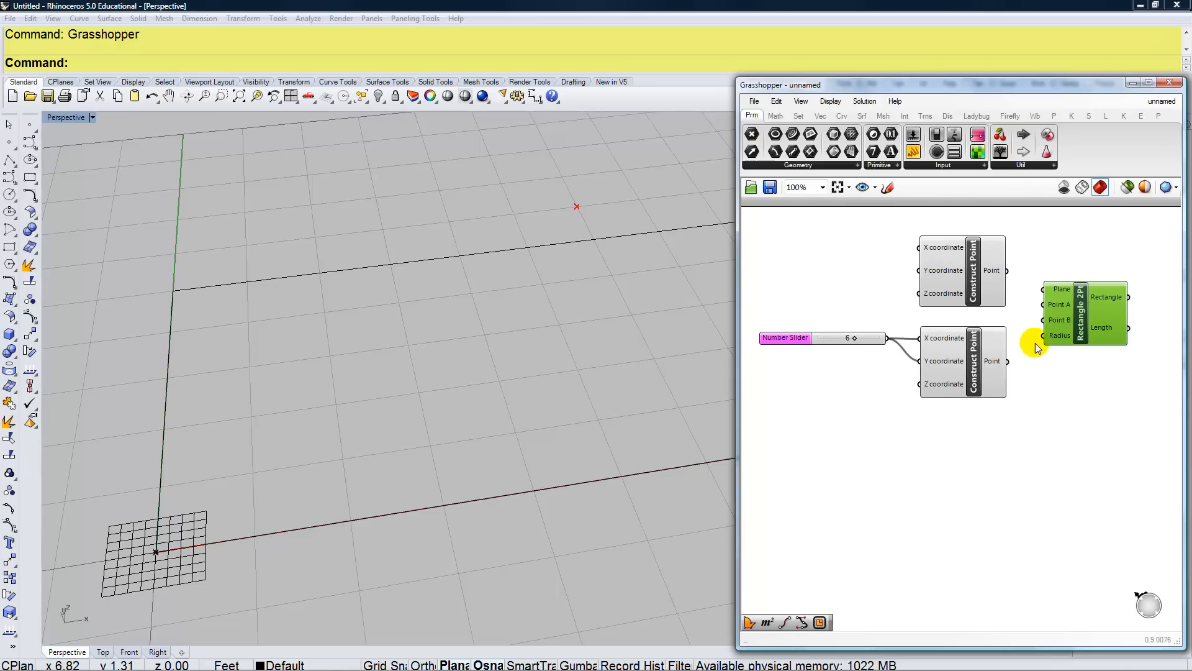
{"action": "left_click_drag", "start_coordinate": [1008, 271], "coordinate": [1043, 305]}
{"action": "left_click_drag", "start_coordinate": [1008, 361], "coordinate": [1044, 320]}
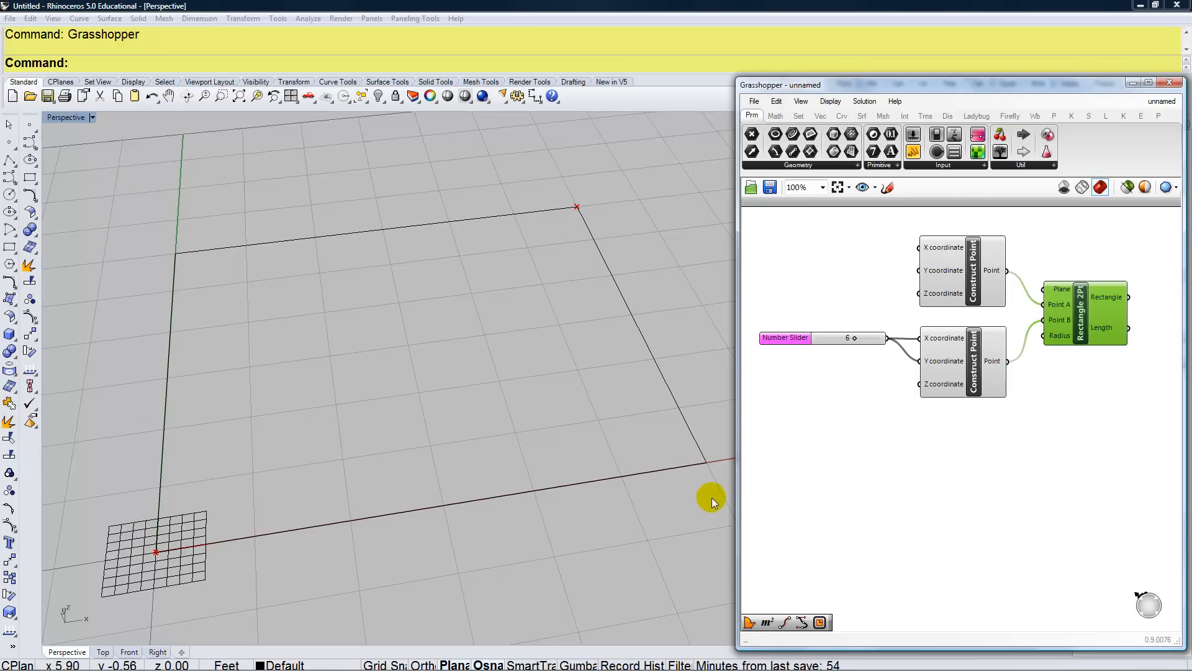
- Add a Boundary Surfaces component beside Rectangle 2Pt and connect the Rectangle output to its Edges input
{"action": "left_click_drag", "start_coordinate": [736, 492], "coordinate": [685, 493]}
{"action": "right_click_drag", "start_coordinate": [986, 461], "coordinate": [973, 459]}
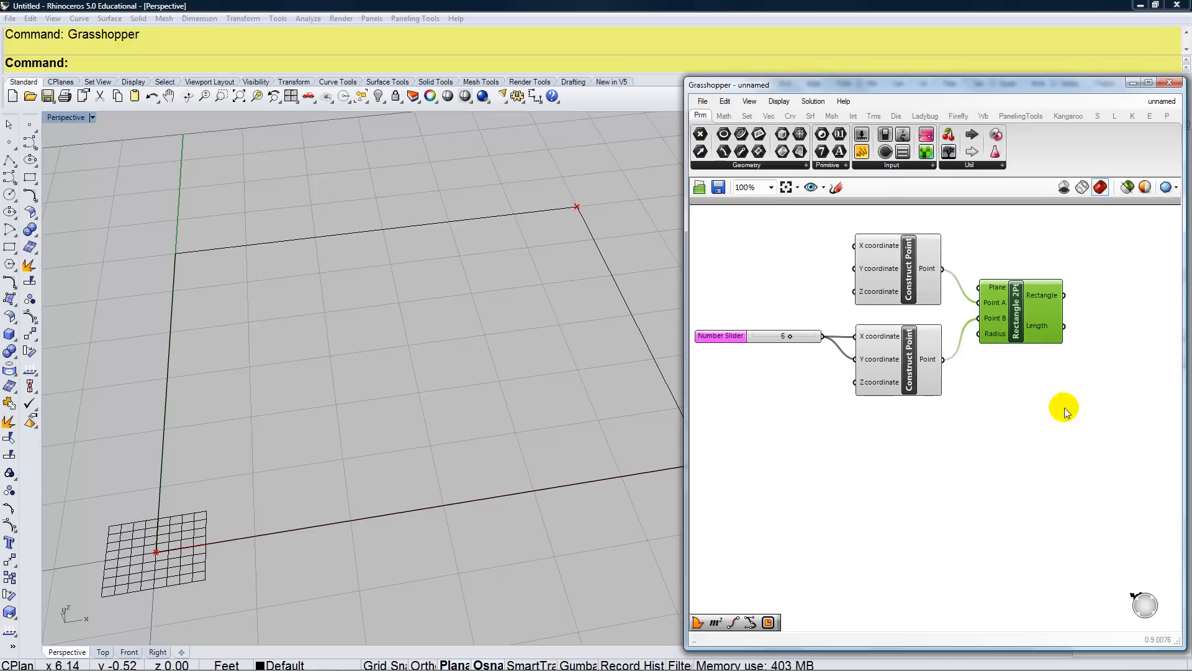
{"action": "double_click", "coordinate": [1109, 344]}
{"action": "type", "text": "bou"}
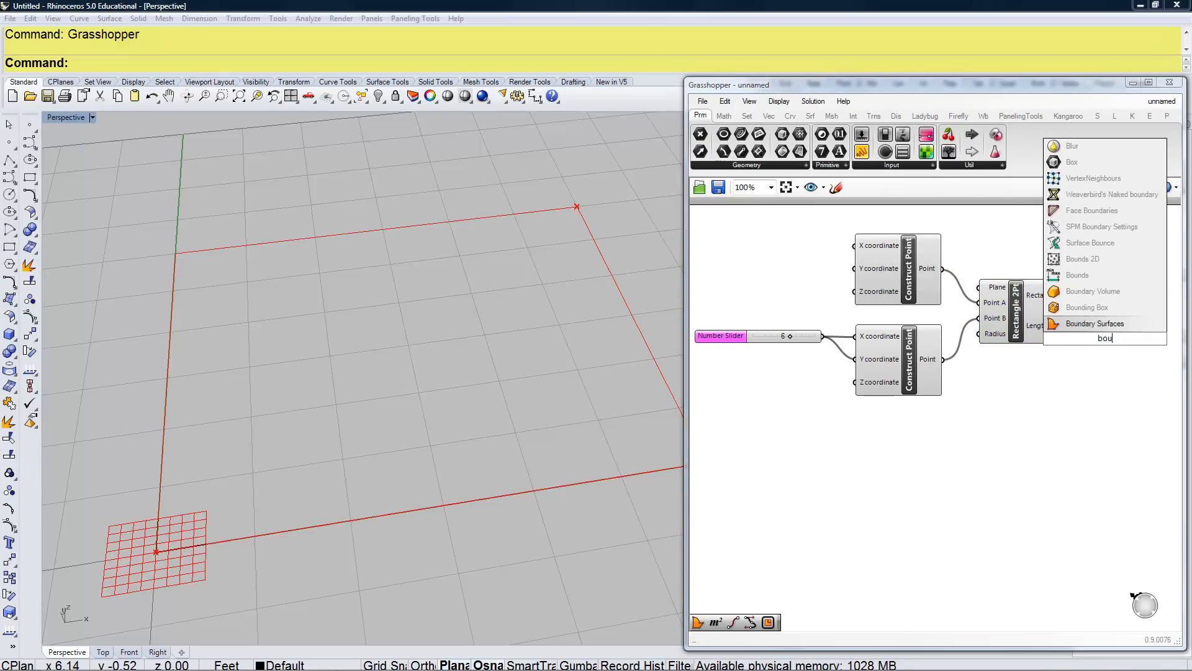
{"action": "type", "text": "n"}
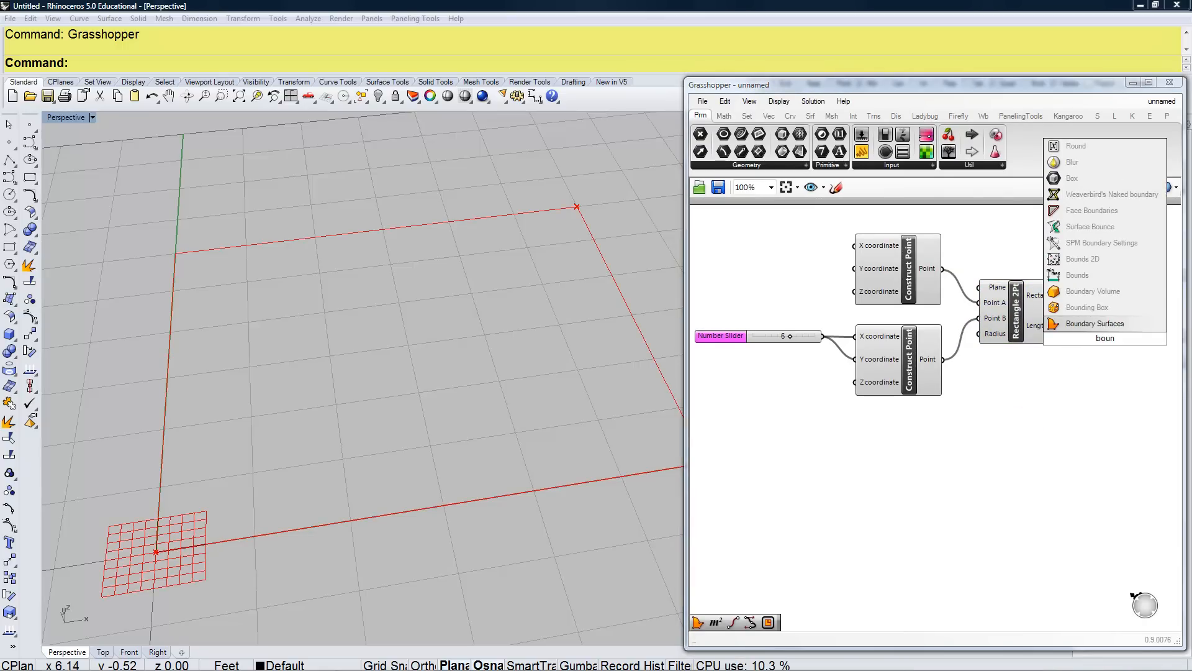
{"action": "left_click", "coordinate": [1109, 323]}
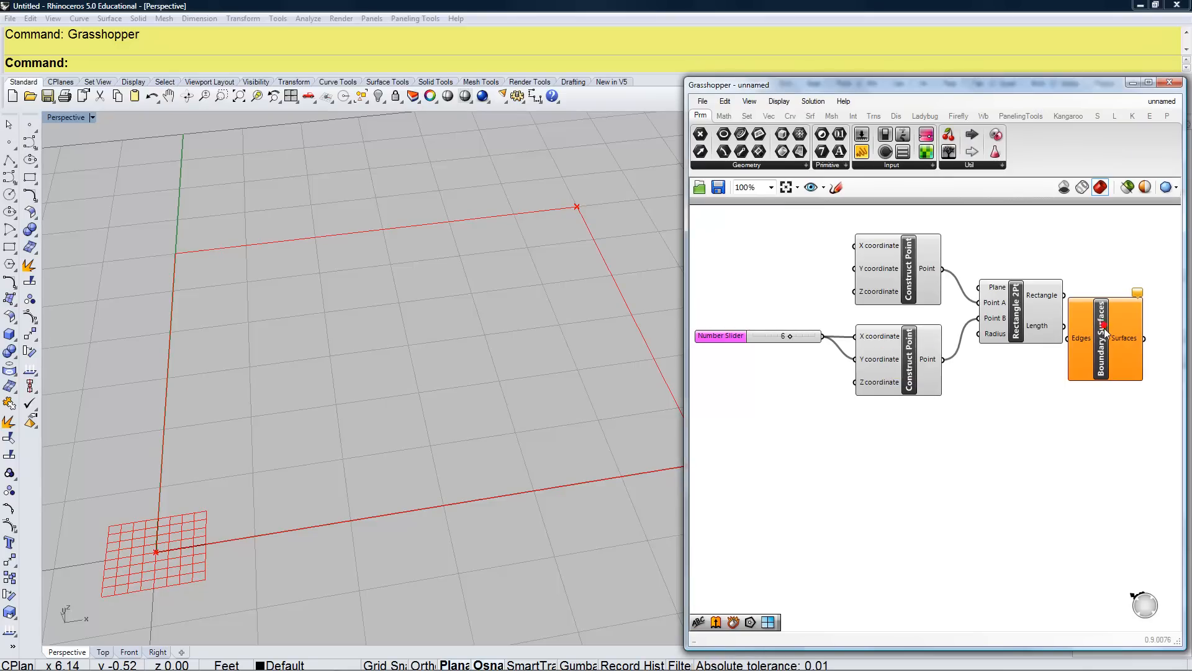
{"action": "mouse_move", "coordinate": [1109, 322]}
{"action": "left_mouse_down"}
{"action": "mouse_move", "coordinate": [1113, 301]}
{"action": "mouse_move", "coordinate": [1084, 298]}
{"action": "mouse_move", "coordinate": [1111, 312]}
{"action": "left_mouse_up"}
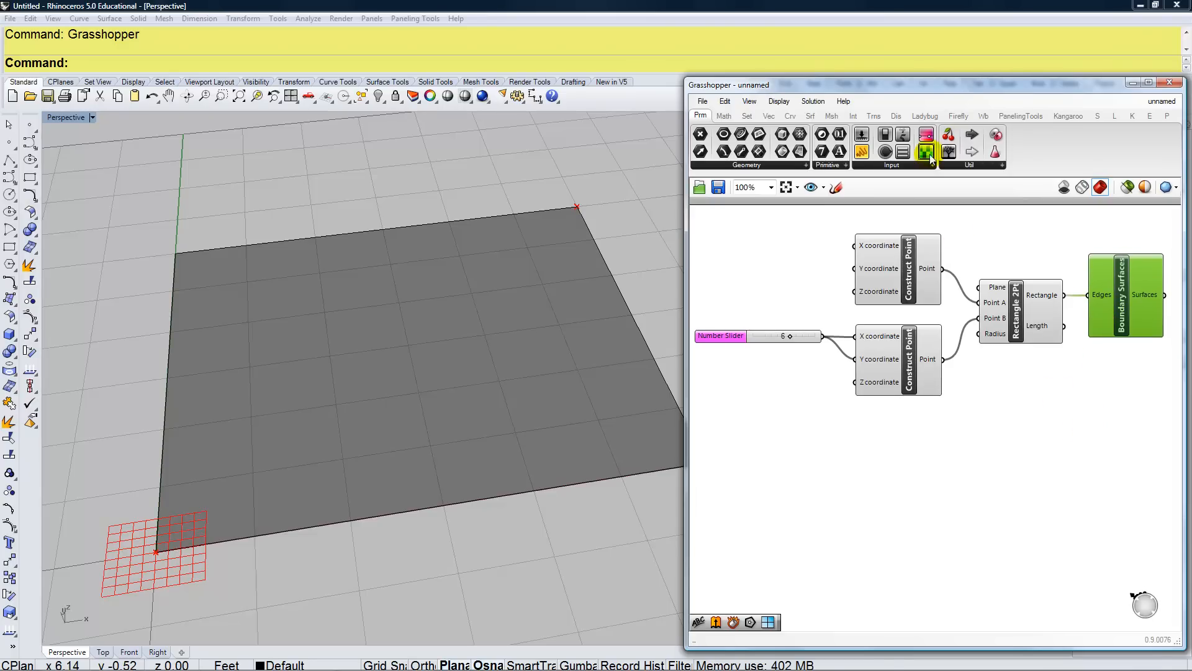
- Add a scribble above the components with the text "Starting Surface"
{"action": "left_click", "coordinate": [1001, 166]}
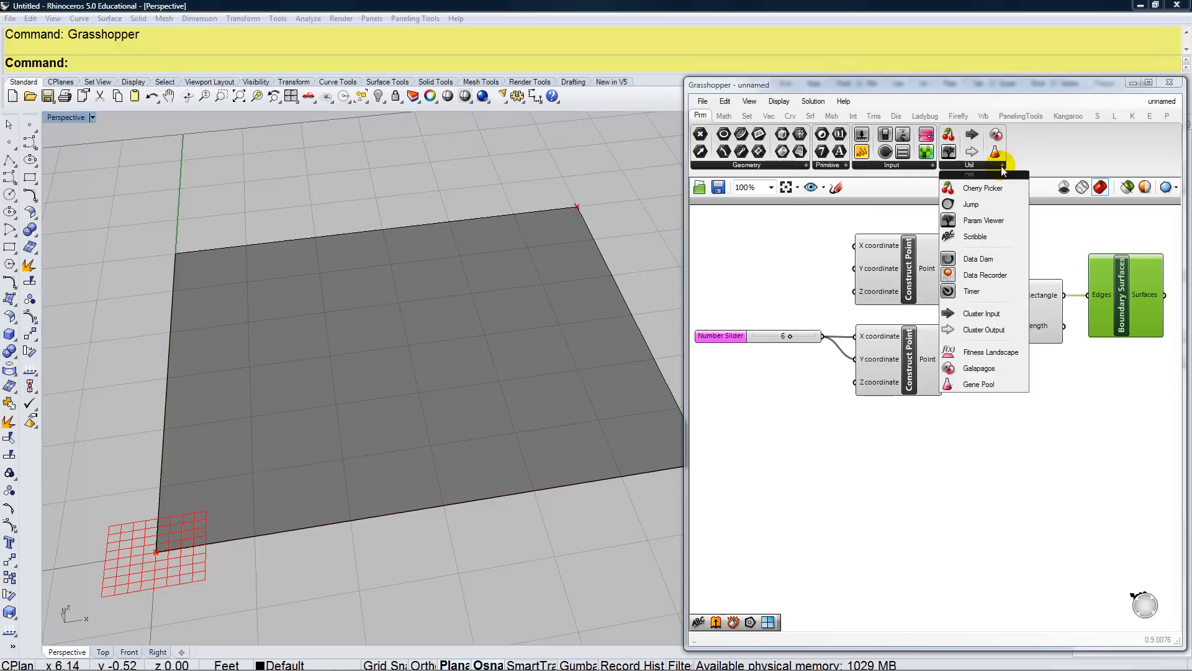
{"action": "left_click", "coordinate": [993, 220]}
{"action": "left_click", "coordinate": [966, 223]}
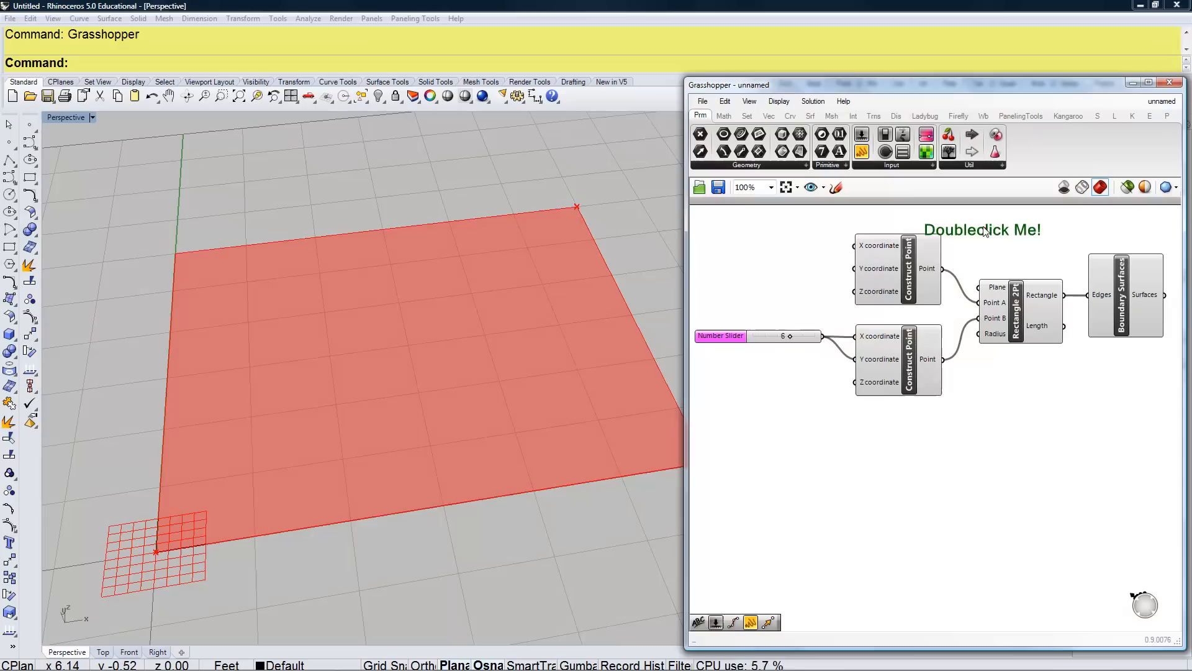
{"action": "double_click", "coordinate": [966, 223]}
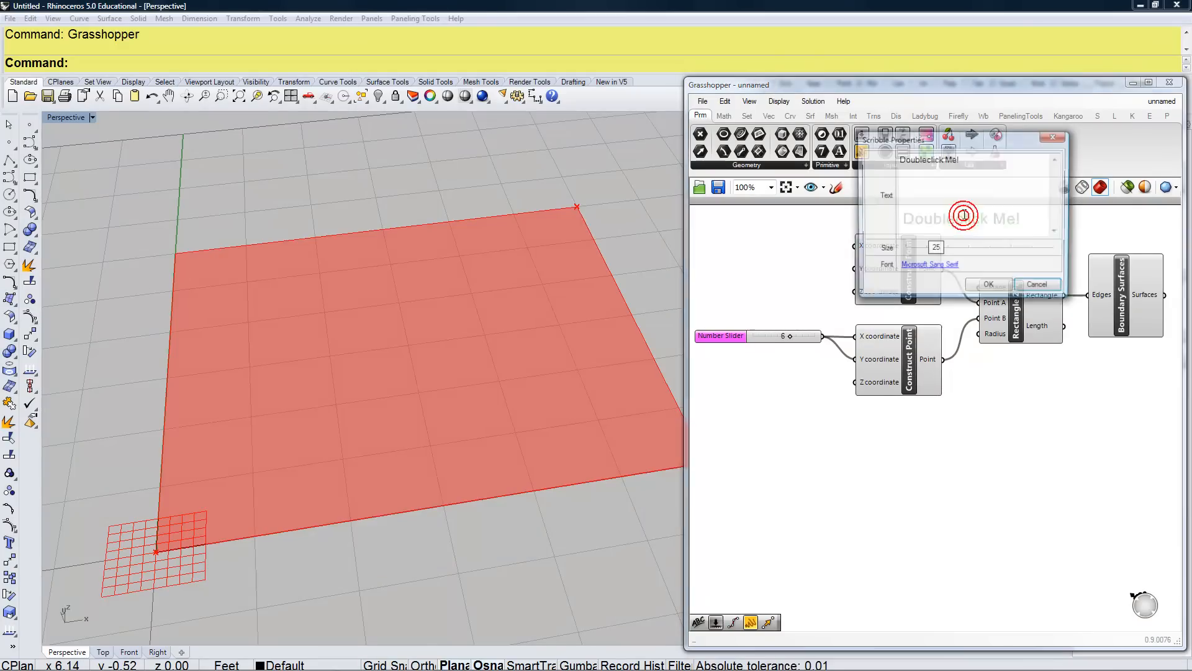
{"action": "type", "text": "Starting Surface"}
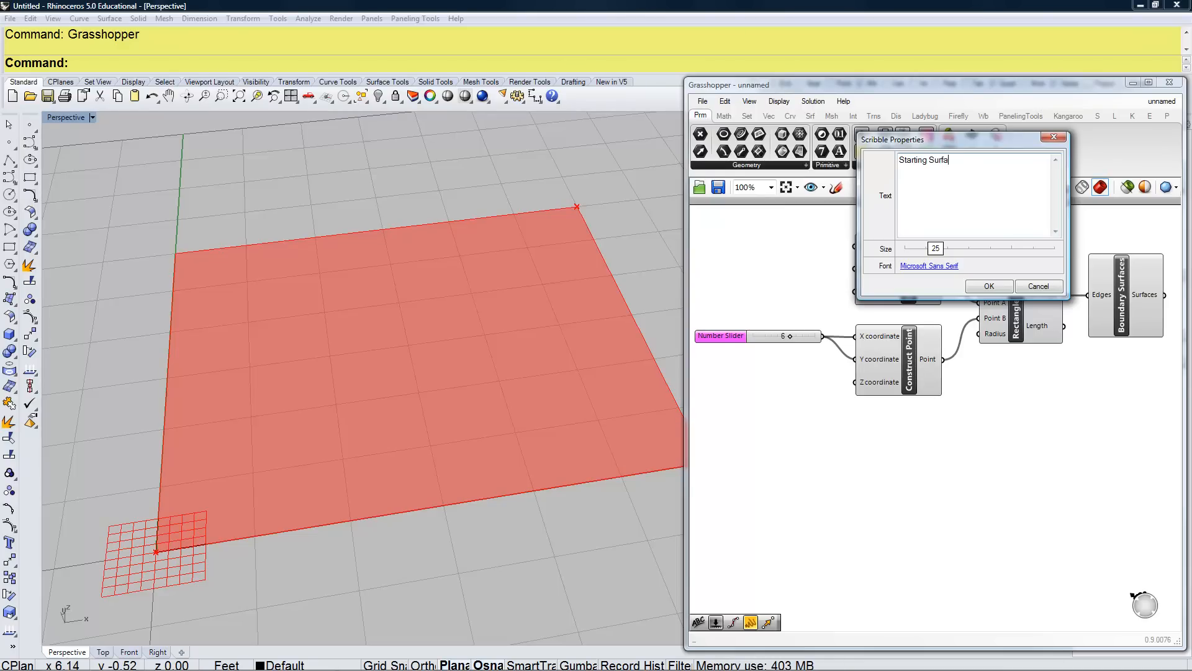
{"action": "left_click", "coordinate": [983, 286]}
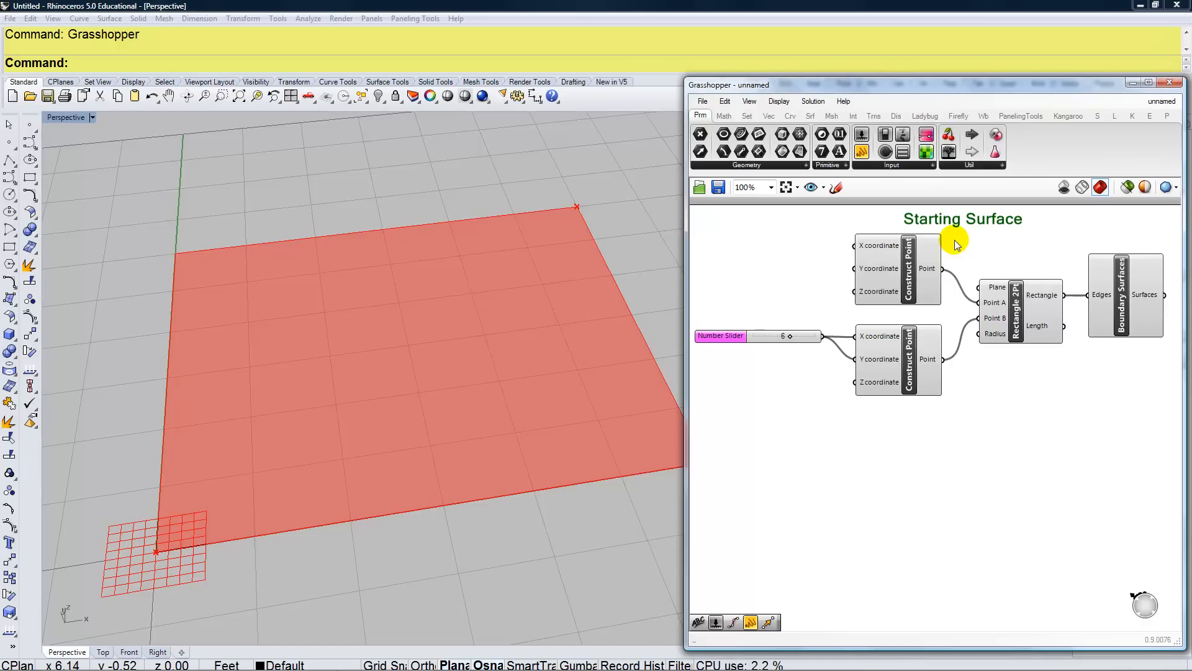
- Group all components together with the Starting Surface scribble and colour the group light blue with hue 198°
{"action": "left_click_drag", "start_coordinate": [1149, 434], "coordinate": [758, 220]}
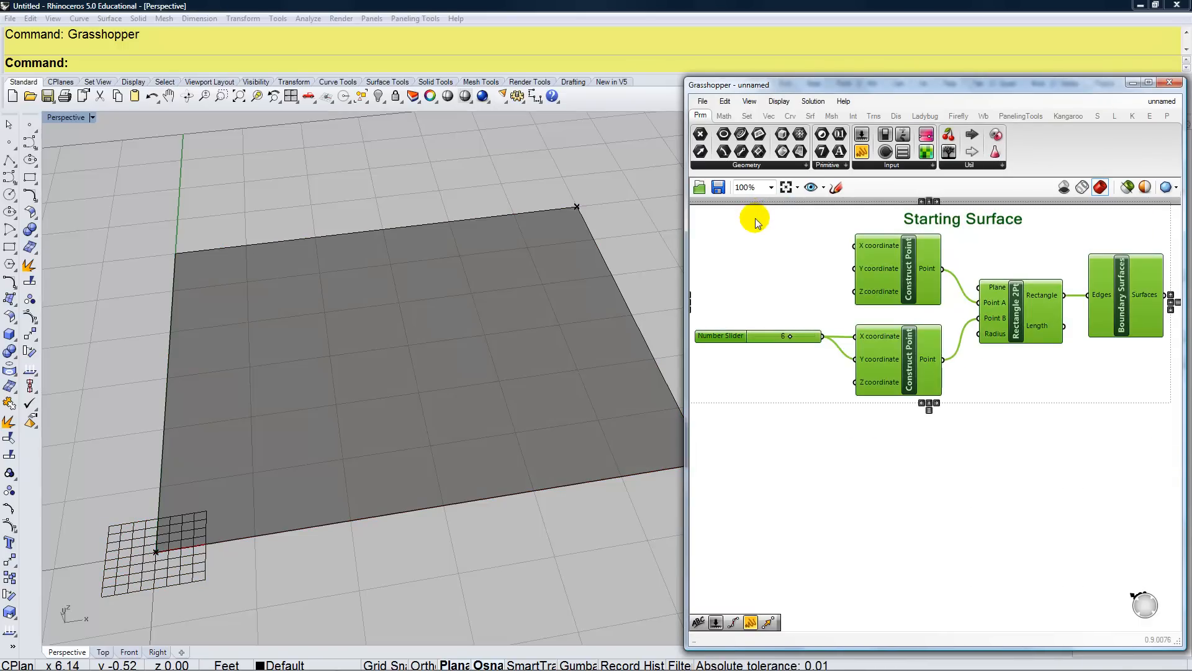
{"action": "key", "text": "ctrl+g"}
{"action": "right_click", "coordinate": [1005, 384]}
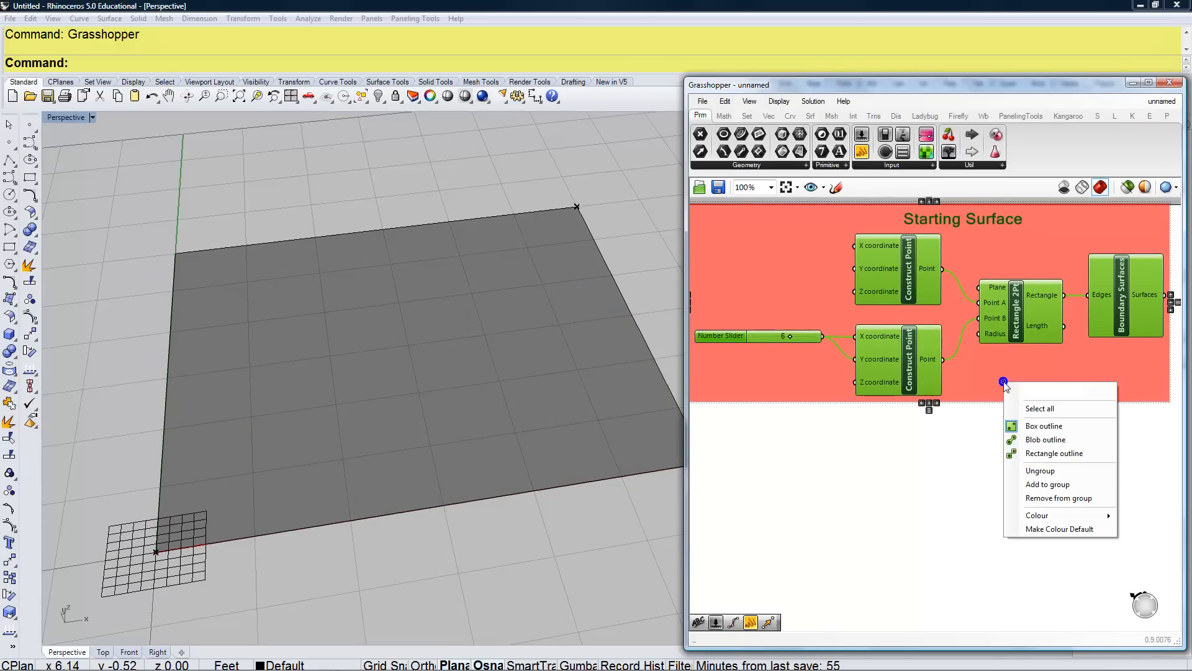
{"action": "mouse_move", "coordinate": [1062, 517]}
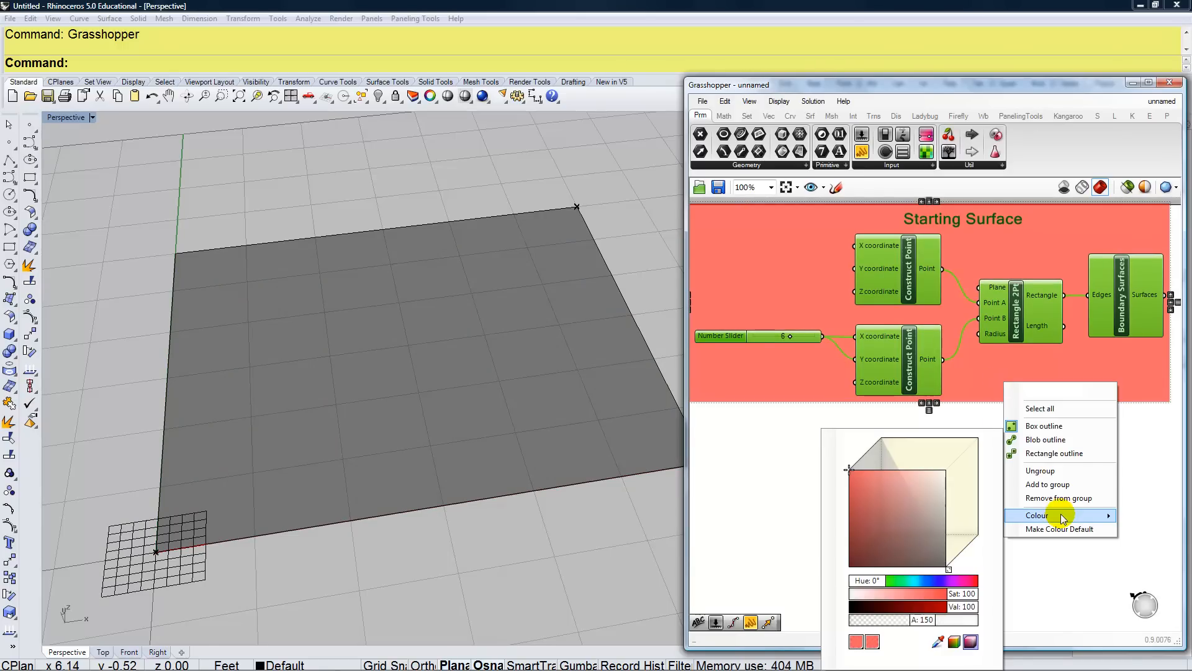
{"action": "left_click_drag", "start_coordinate": [869, 580], "coordinate": [923, 585]}
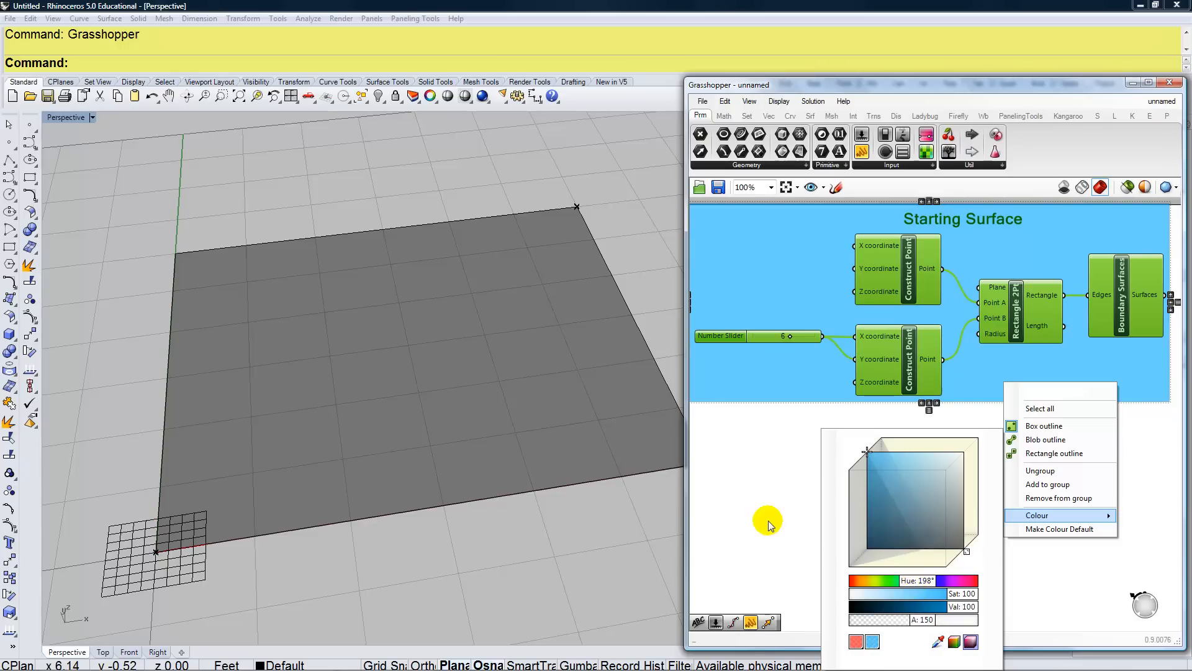
{"action": "left_click", "coordinate": [773, 526]}
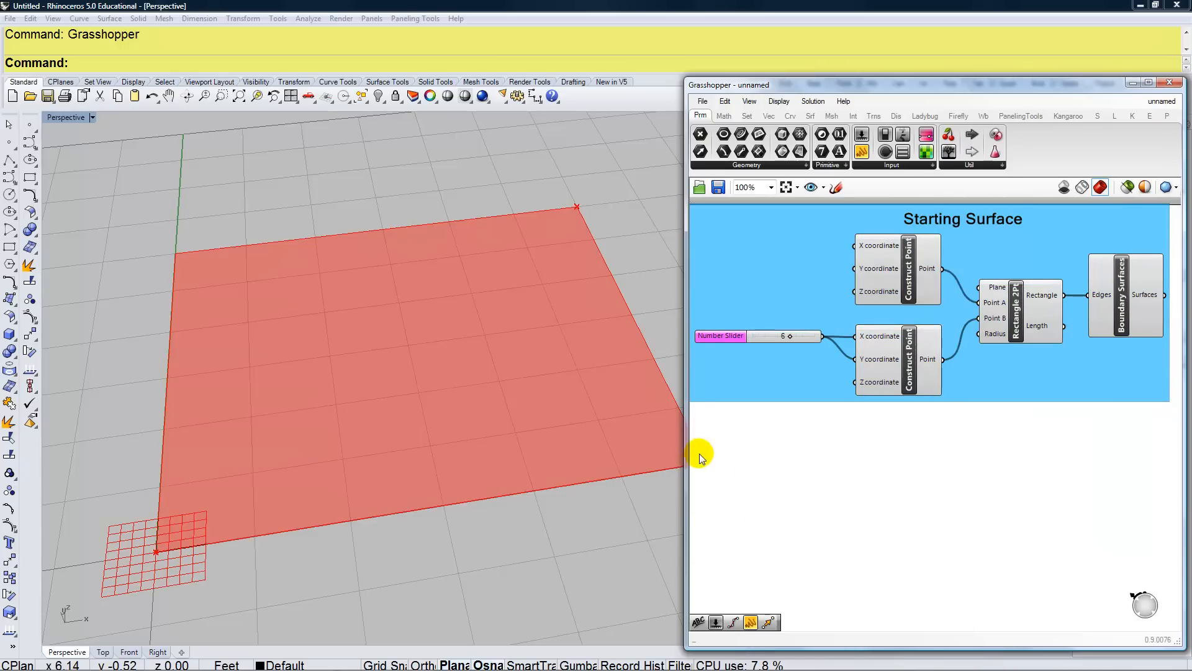
- Add a Mesh Surface component outside the blue group and connect the Boundary Surfaces output to its Surface input
{"action": "left_click_drag", "start_coordinate": [687, 454], "coordinate": [625, 455]}
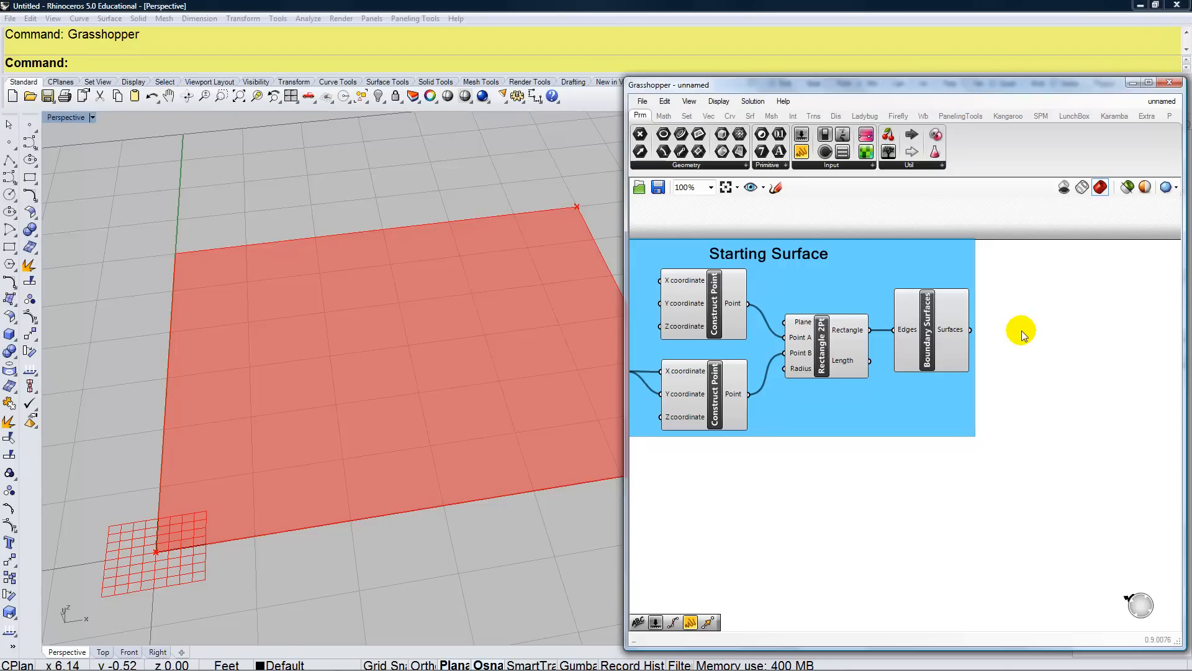
{"action": "double_click", "coordinate": [1022, 332]}
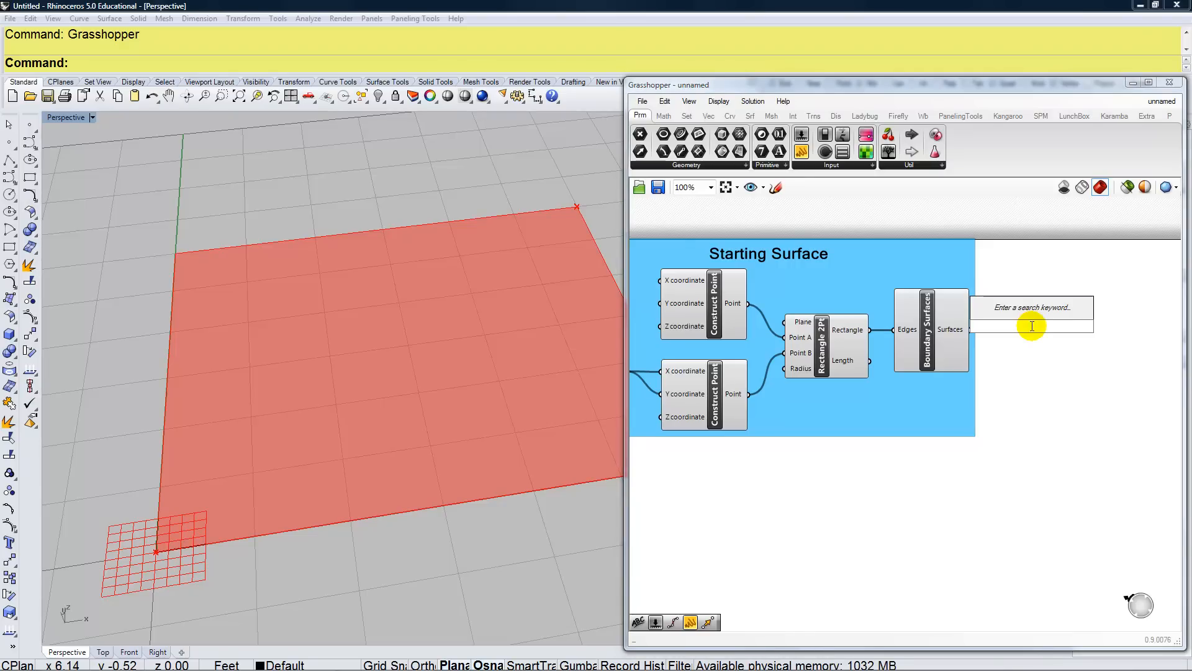
{"action": "type", "text": "mesh"}
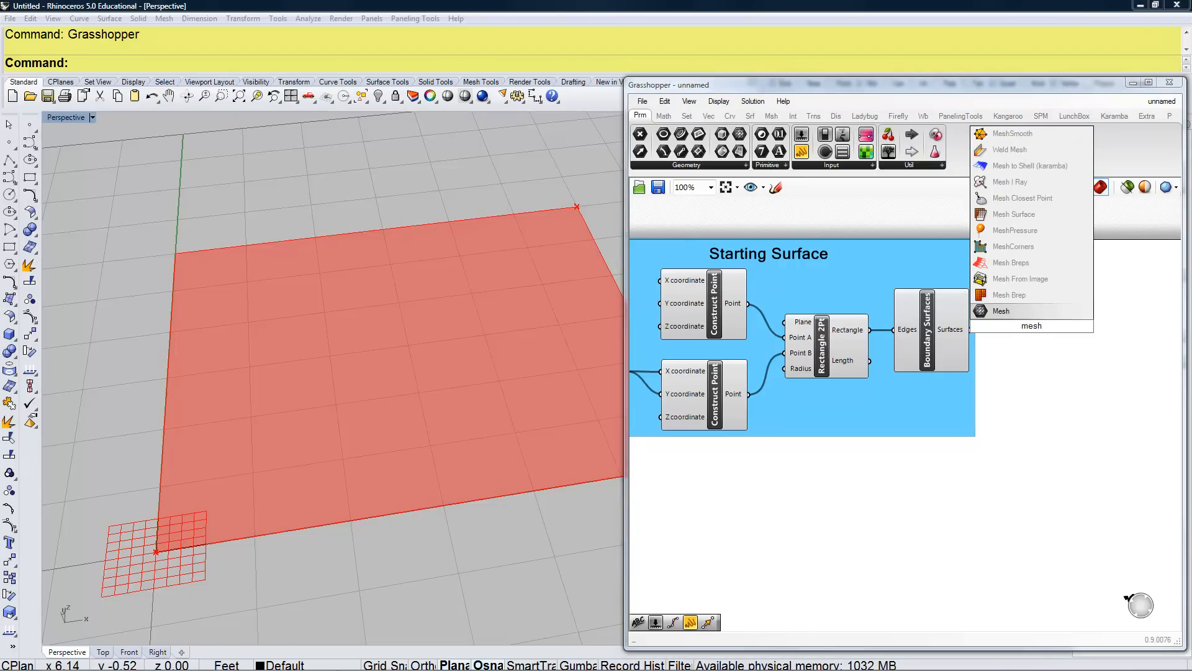
{"action": "left_click", "coordinate": [1019, 214]}
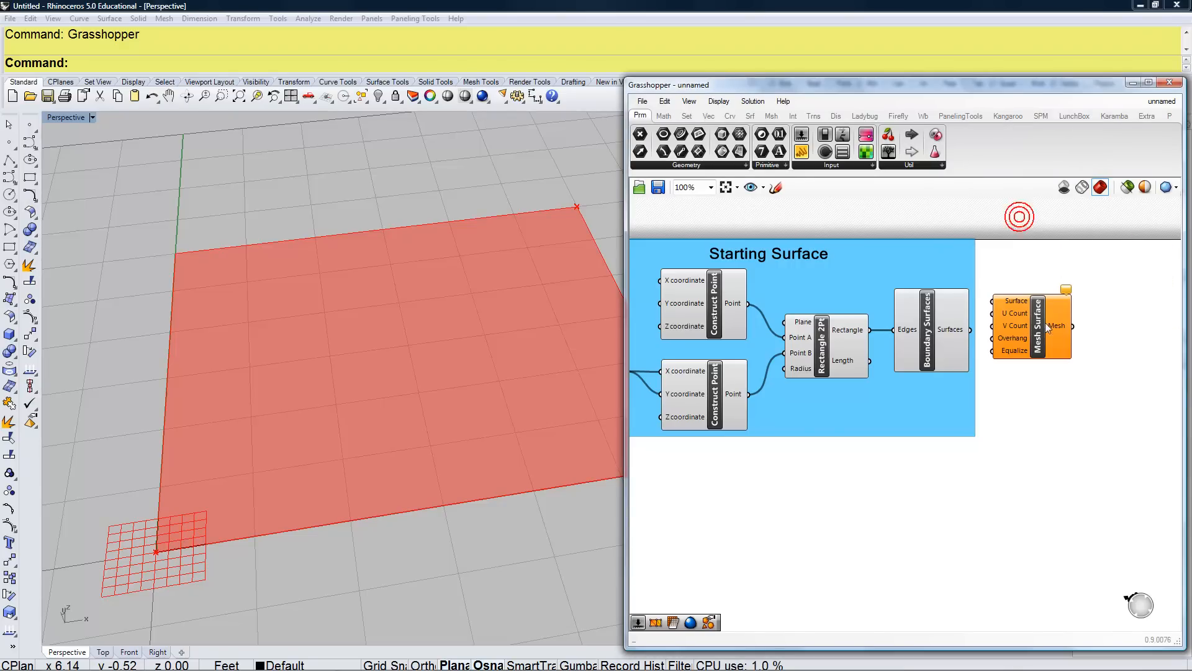
{"action": "left_click_drag", "start_coordinate": [1075, 333], "coordinate": [1088, 348]}
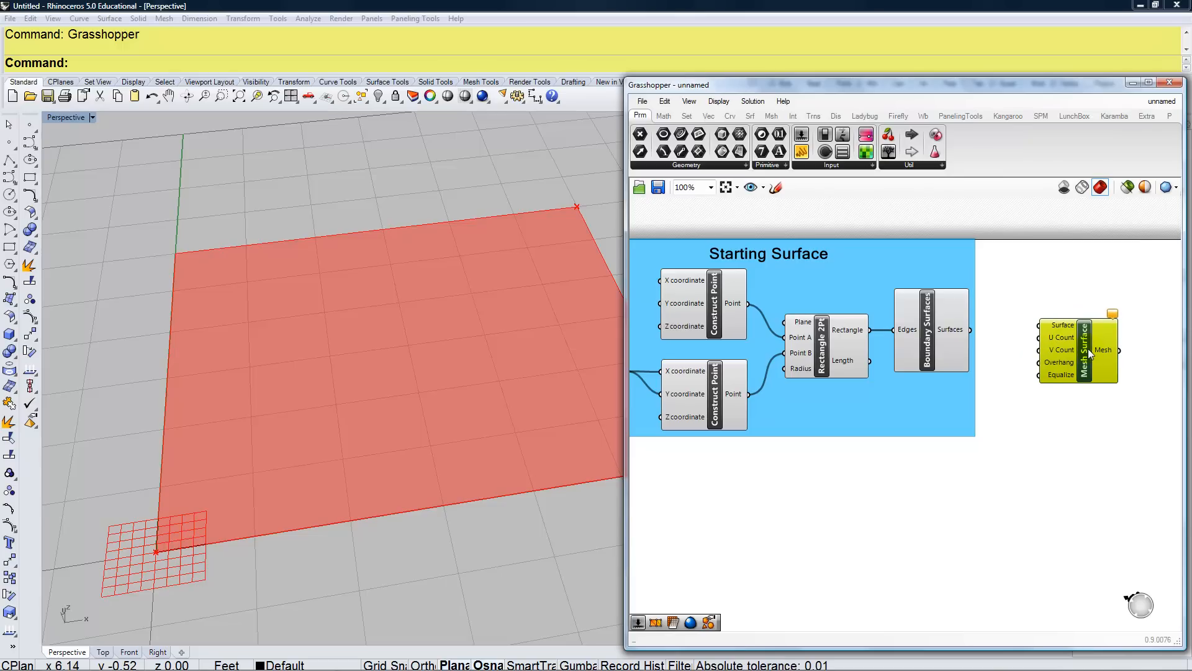
{"action": "left_click_drag", "start_coordinate": [970, 330], "coordinate": [1076, 361]}
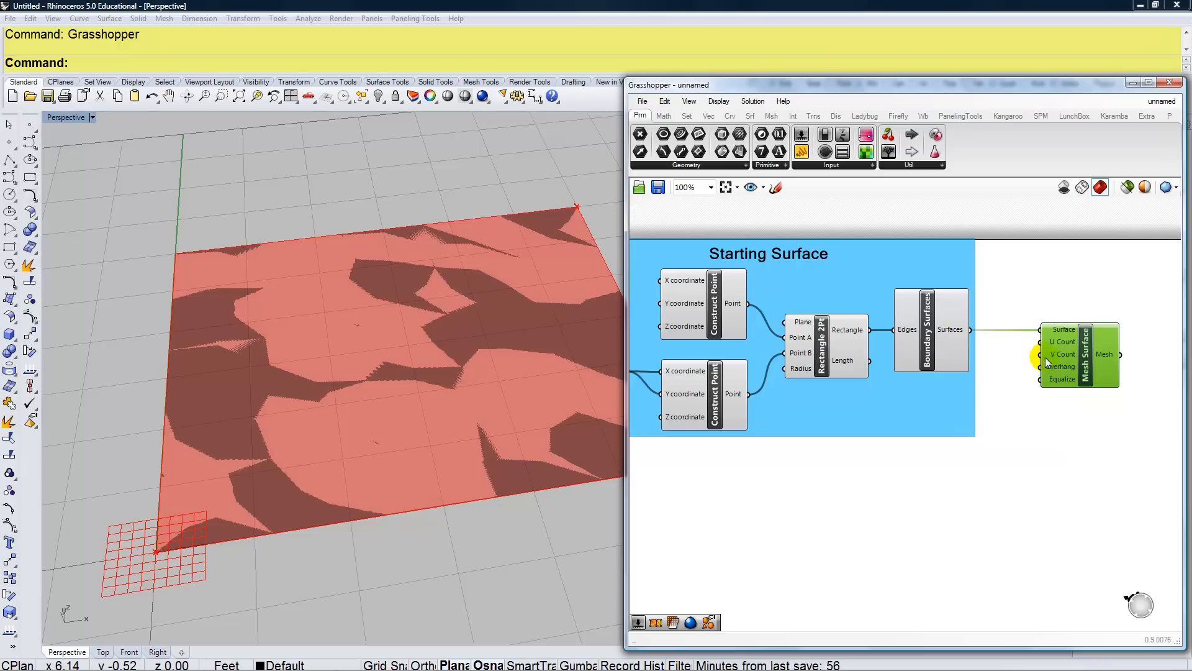
- Put the Mesh Surface component in its own group labelled "controls resolution" and move it farther from the blue group
{"action": "left_click", "coordinate": [1085, 334]}
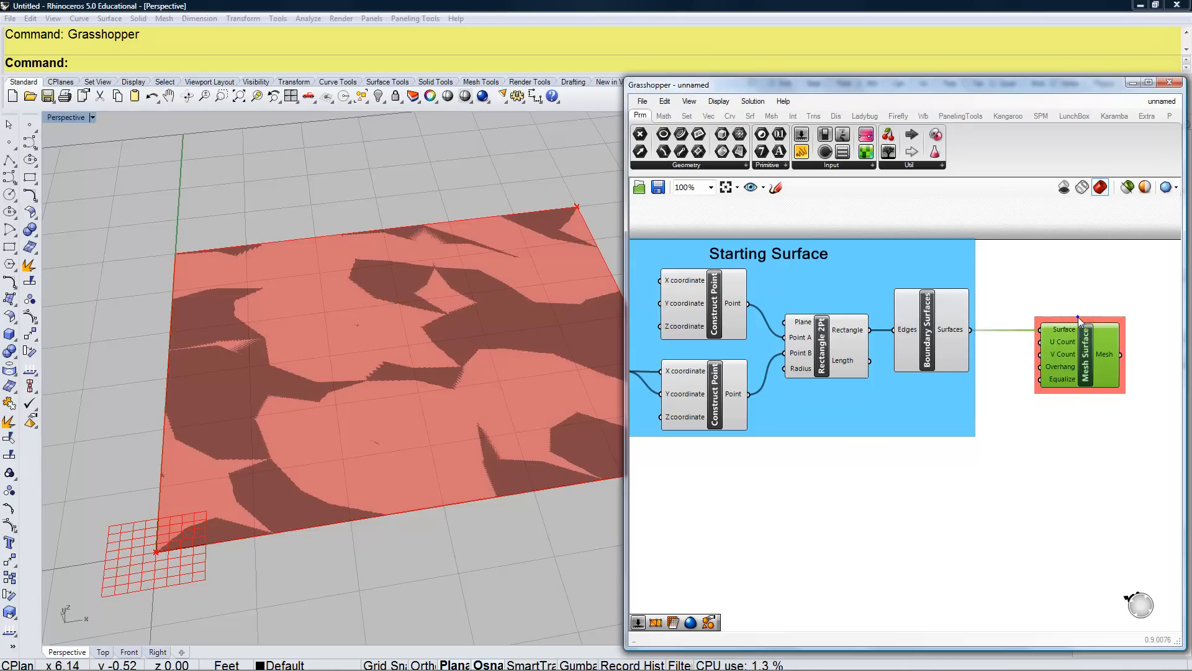
{"action": "right_click", "coordinate": [1079, 322]}
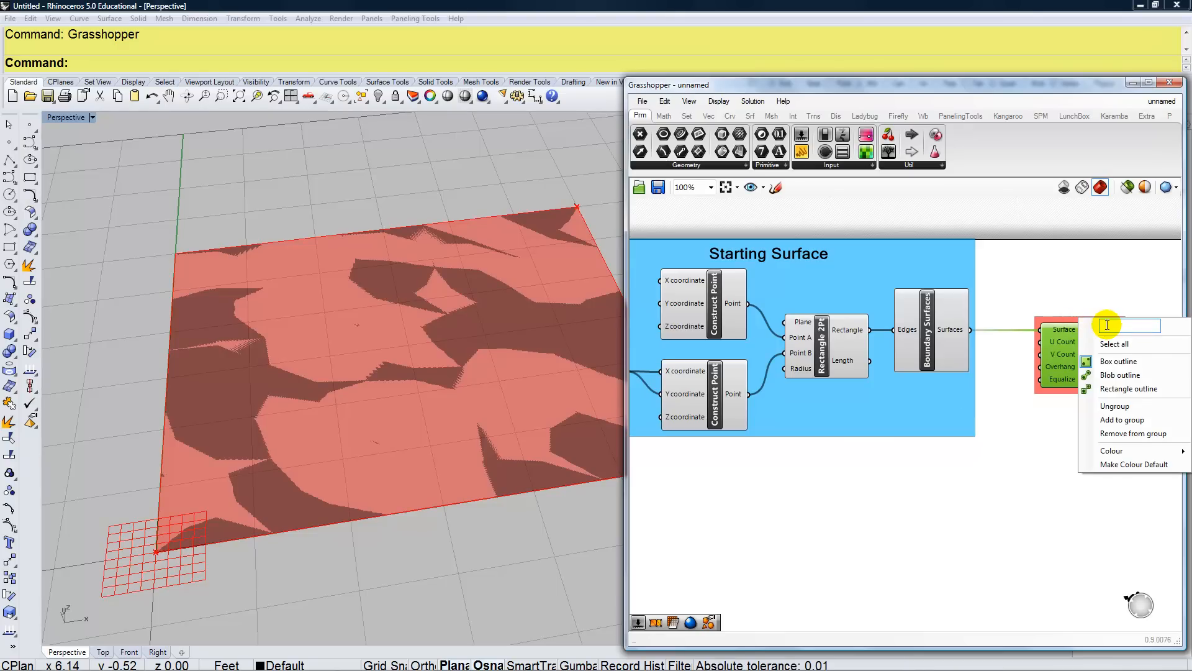
{"action": "type", "text": "contol"}
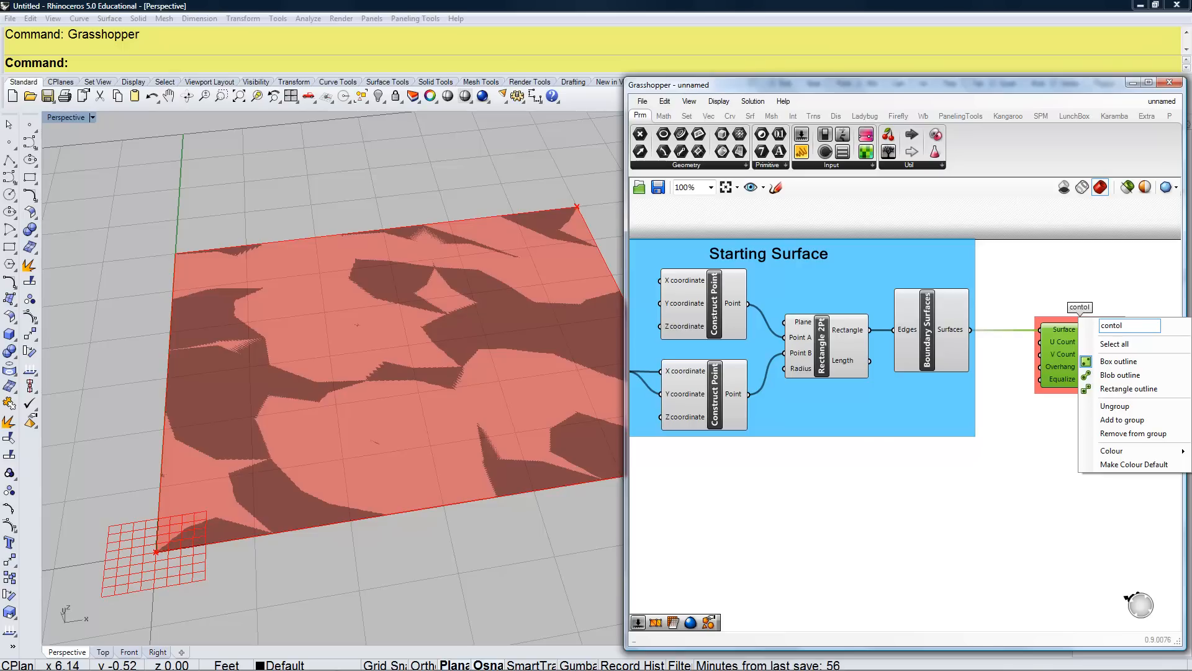
{"action": "key", "text": "BackSpace"}
{"action": "key", "text": "BackSpace"}
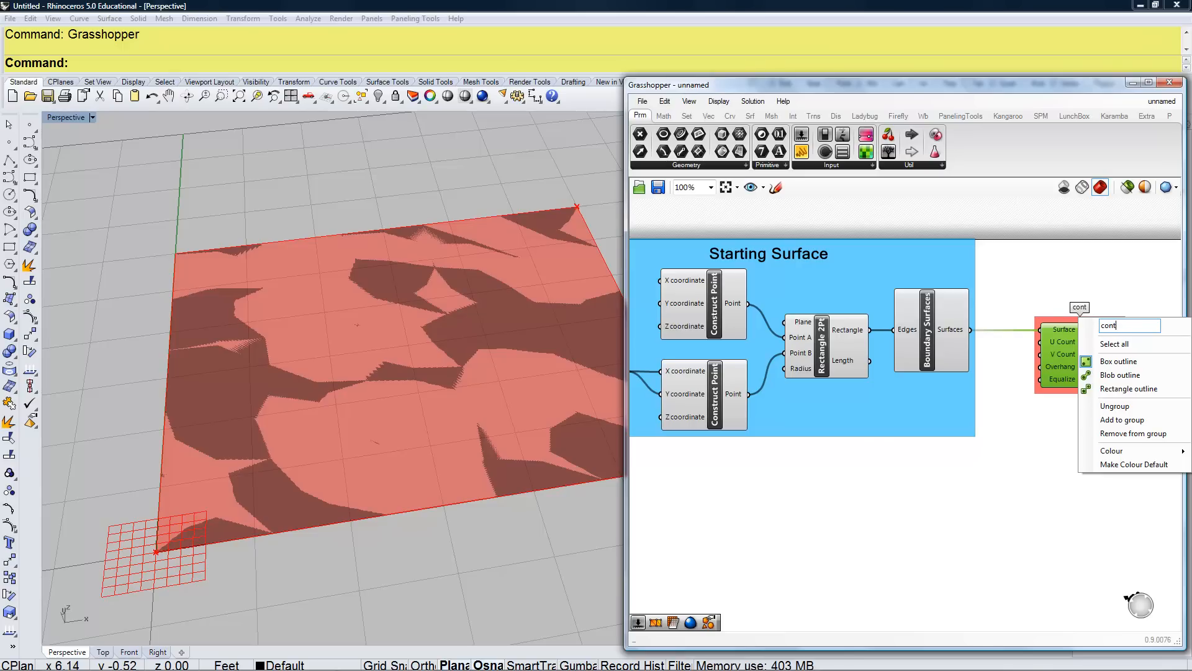
{"action": "type", "text": "rols resolution"}
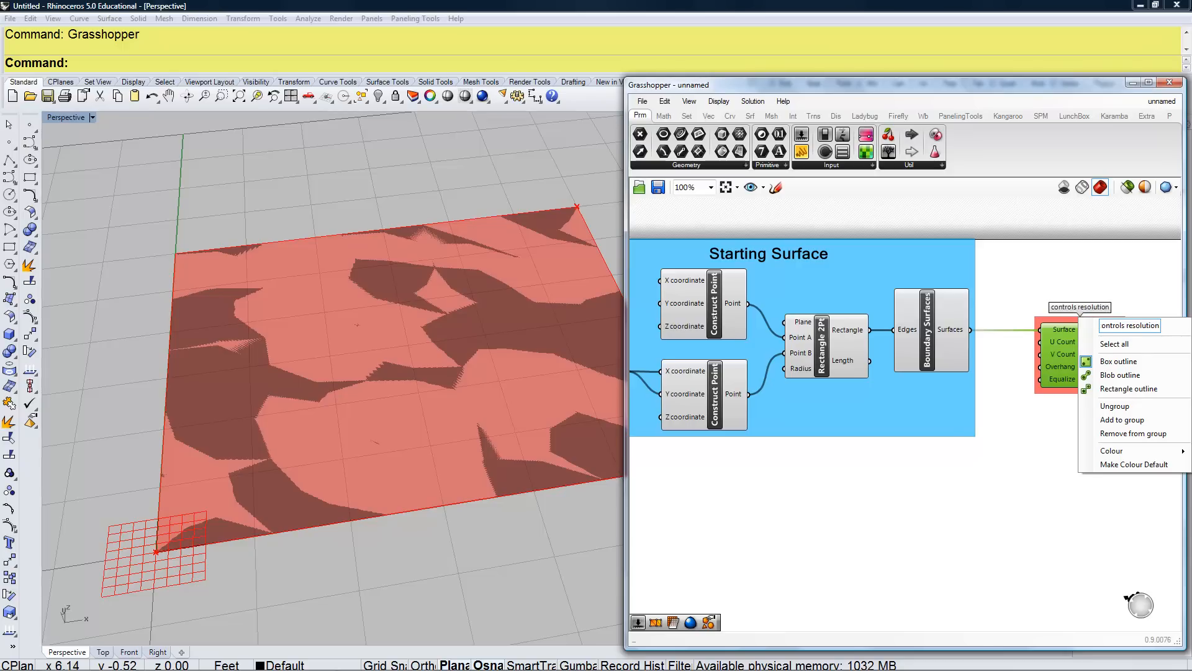
{"action": "left_click", "coordinate": [1101, 289]}
{"action": "left_click_drag", "start_coordinate": [1093, 372], "coordinate": [1133, 366]}
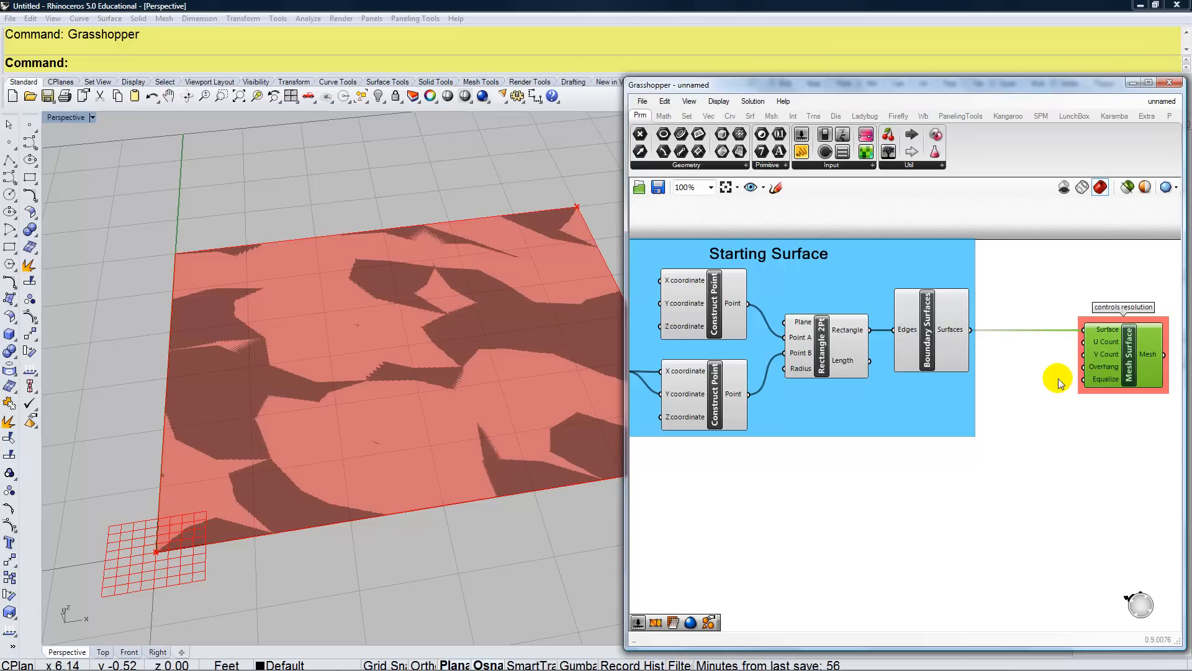
- Create a number slider with the value 20 and connect it to the U Count and V Count inputs of Mesh Surface
{"action": "double_click", "coordinate": [1024, 365]}
{"action": "type", "text": "20"}
{"action": "key", "text": "Return"}
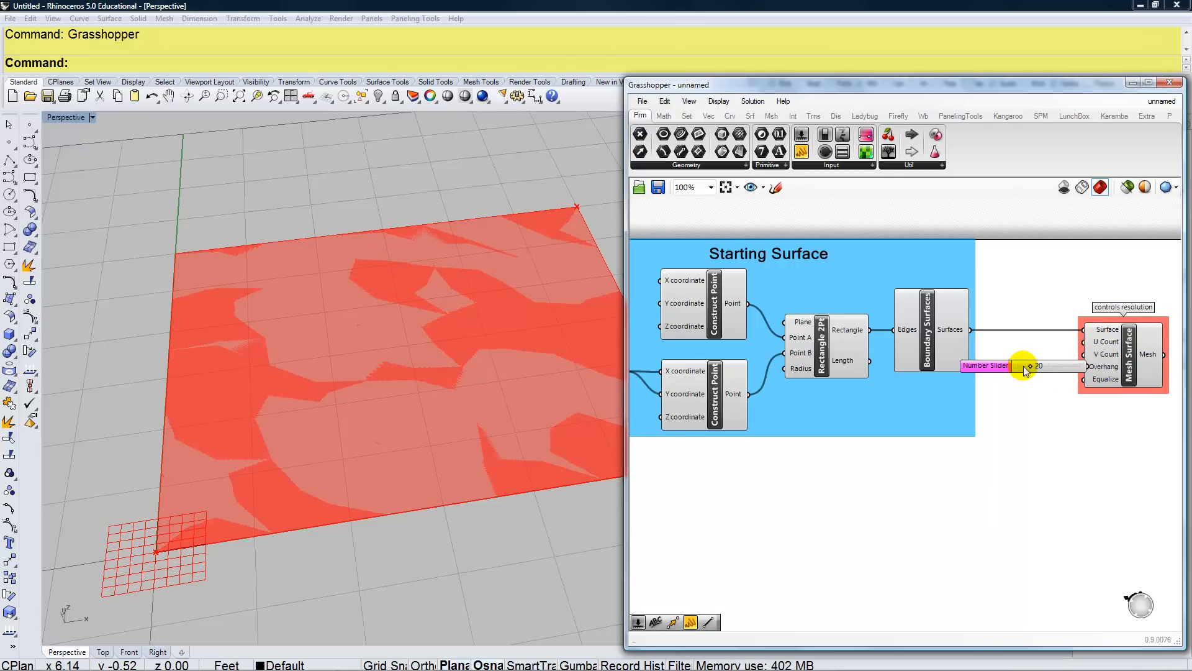
{"action": "left_click_drag", "start_coordinate": [1123, 375], "coordinate": [1150, 378]}
{"action": "right_click_drag", "start_coordinate": [998, 399], "coordinate": [850, 372]}
{"action": "left_click_drag", "start_coordinate": [1015, 333], "coordinate": [1065, 333]}
{"action": "left_click", "coordinate": [929, 331]}
{"action": "left_click_drag", "start_coordinate": [930, 332], "coordinate": [1009, 330]}
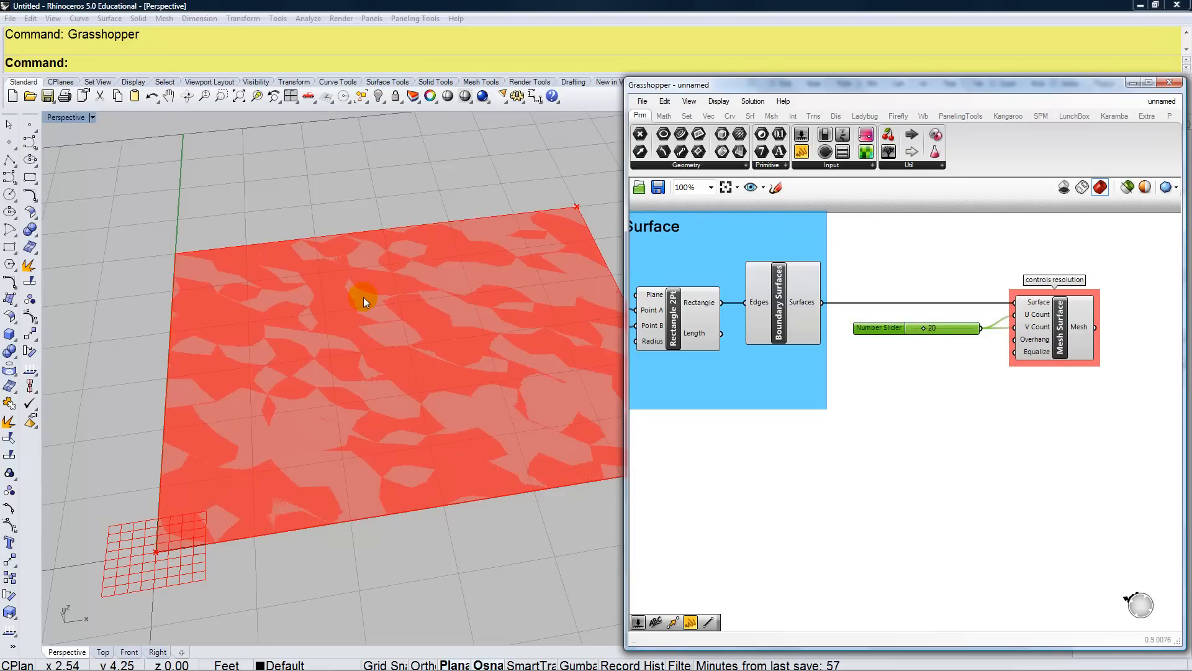
- Restrict the preview to selected objects and select the Mesh Surface component to display only its mesh
{"action": "left_click", "coordinate": [1127, 188]}
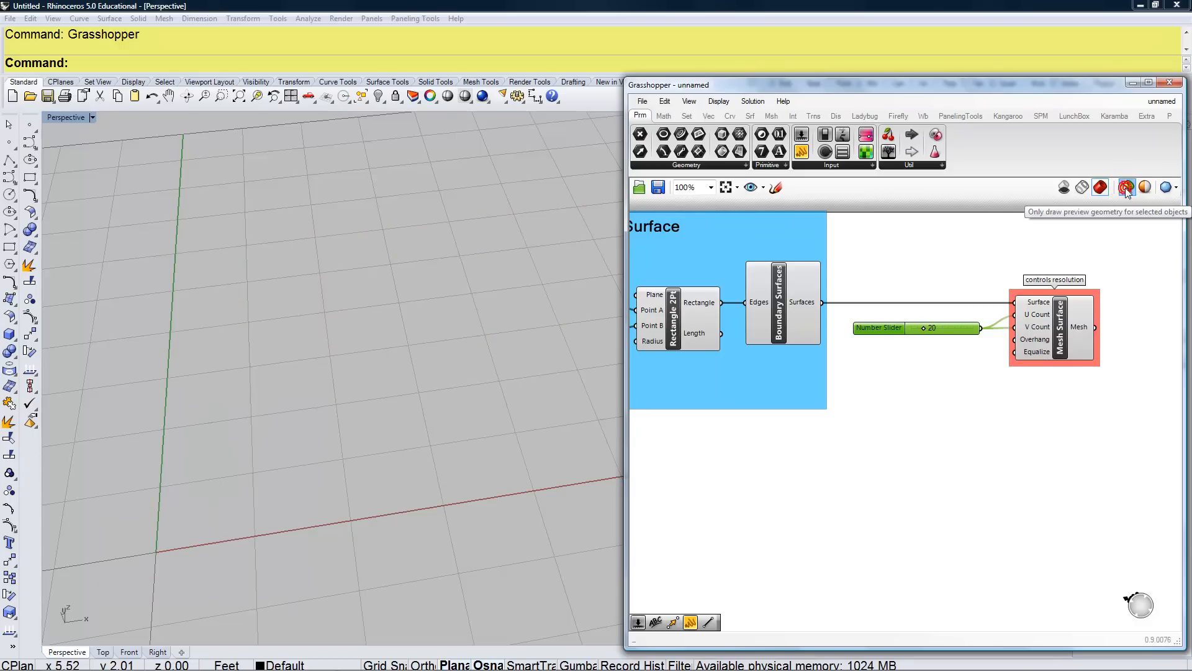
{"action": "left_click", "coordinate": [1073, 334]}
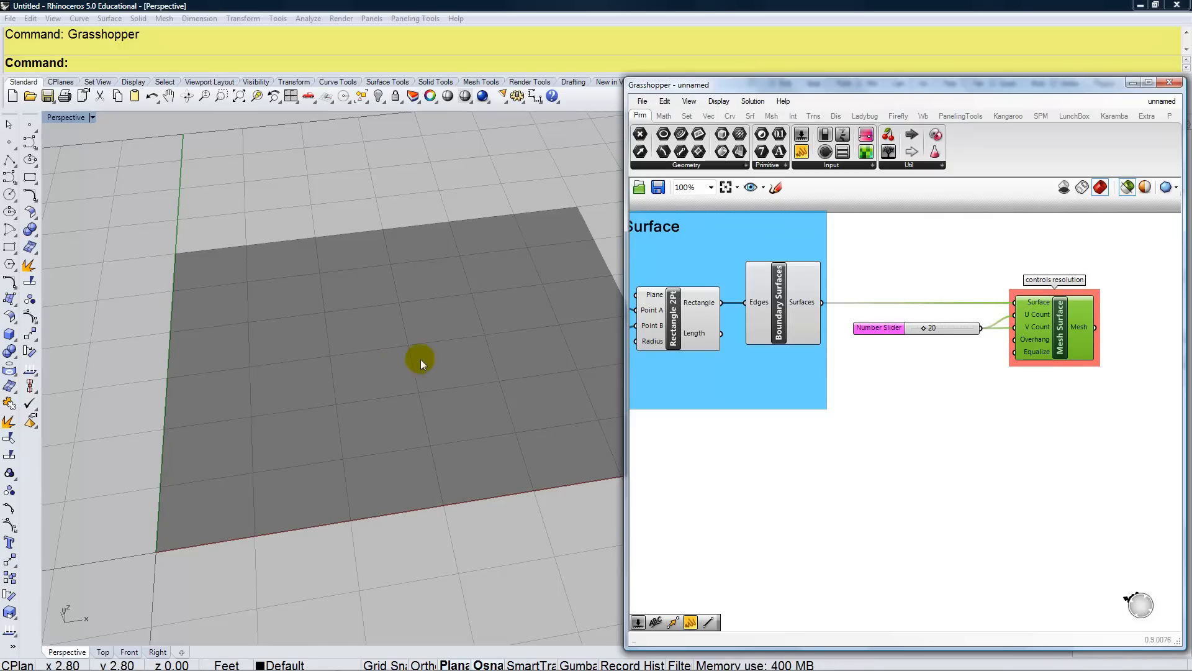
{"action": "right_click_drag", "start_coordinate": [965, 468], "coordinate": [807, 466]}
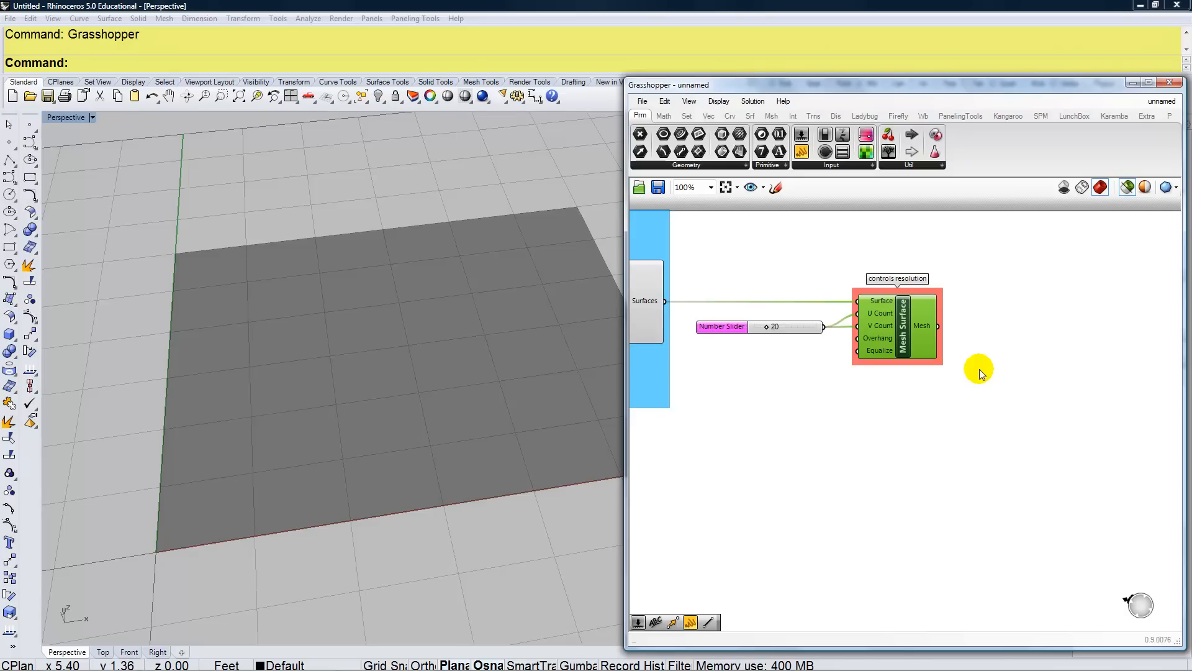
- Add a Mesh to Shell (karamba) component and connect the Mesh Surface output to its Mesh input
{"action": "double_click", "coordinate": [1057, 335]}
{"action": "type", "text": "mesh"}
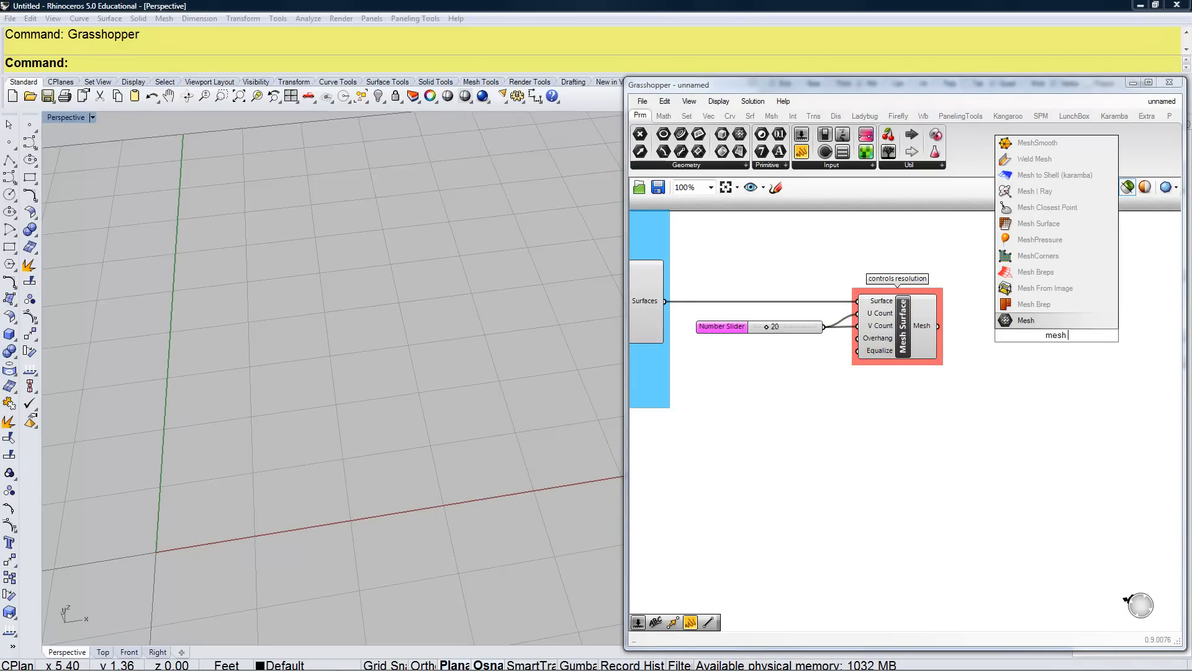
{"action": "type", "text": " to"}
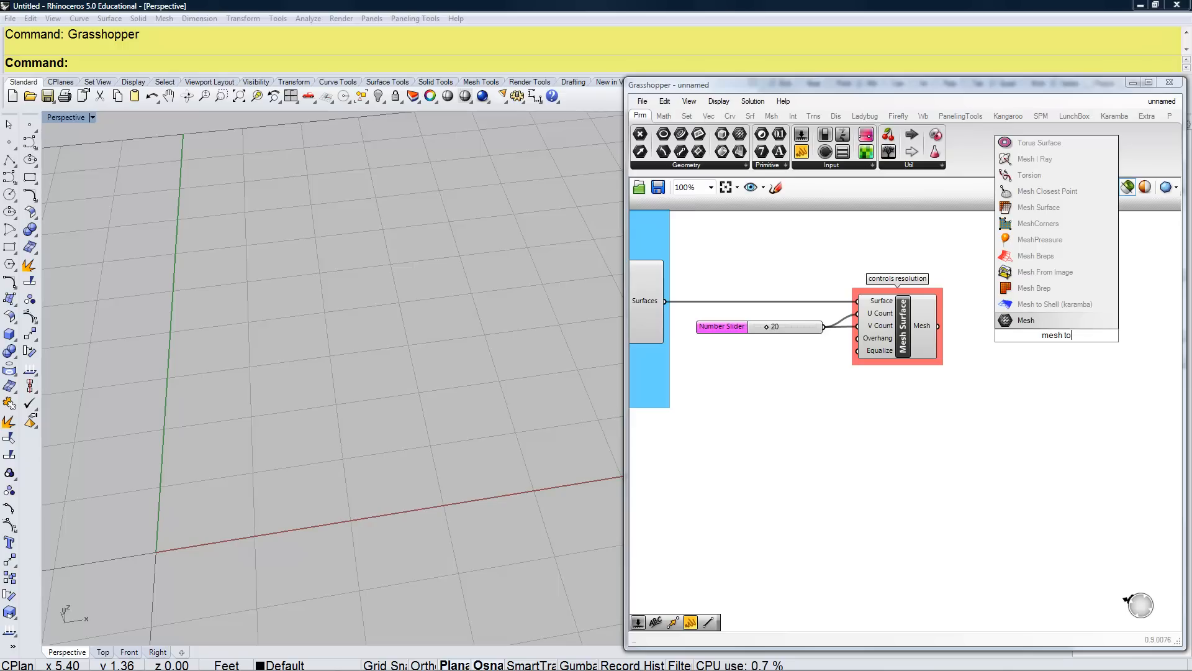
{"action": "left_click", "coordinate": [1075, 308]}
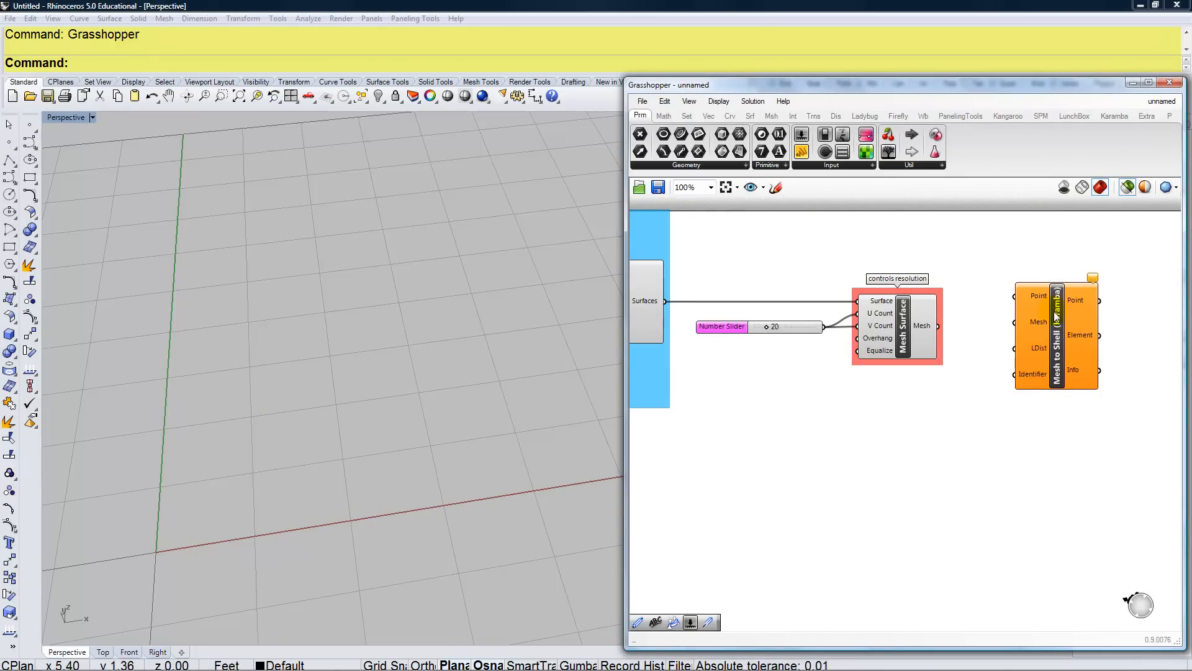
{"action": "right_click_drag", "start_coordinate": [1063, 322], "coordinate": [1043, 322]}
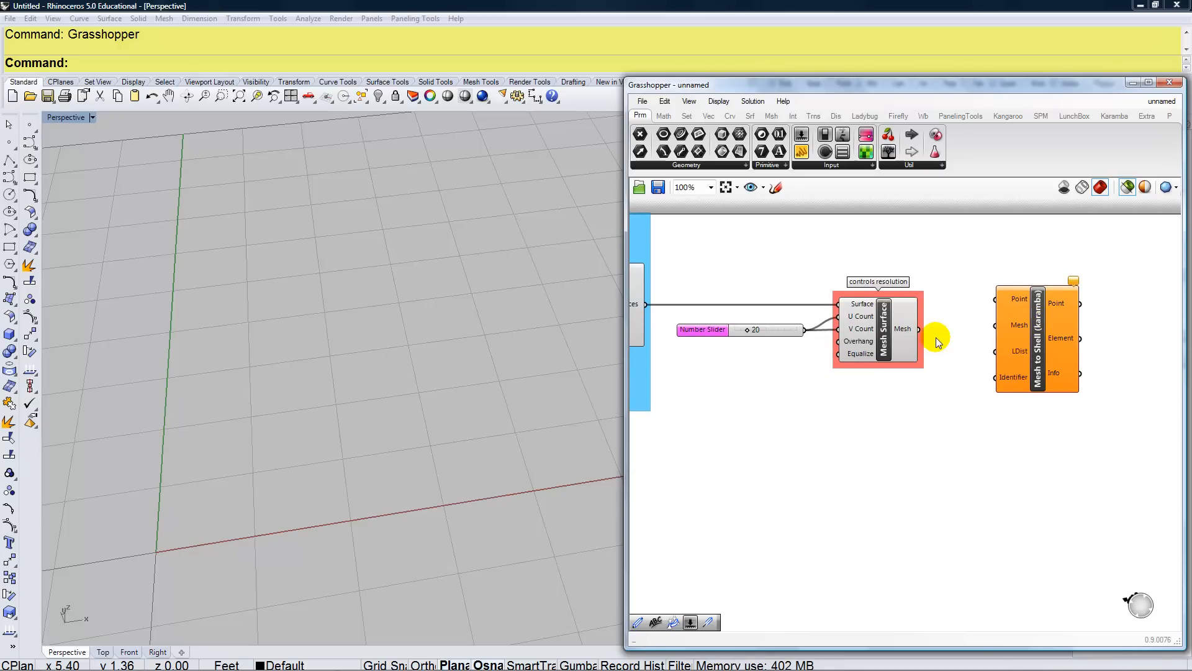
{"action": "left_click_drag", "start_coordinate": [919, 329], "coordinate": [1036, 353]}
{"action": "left_click", "coordinate": [1036, 356]}
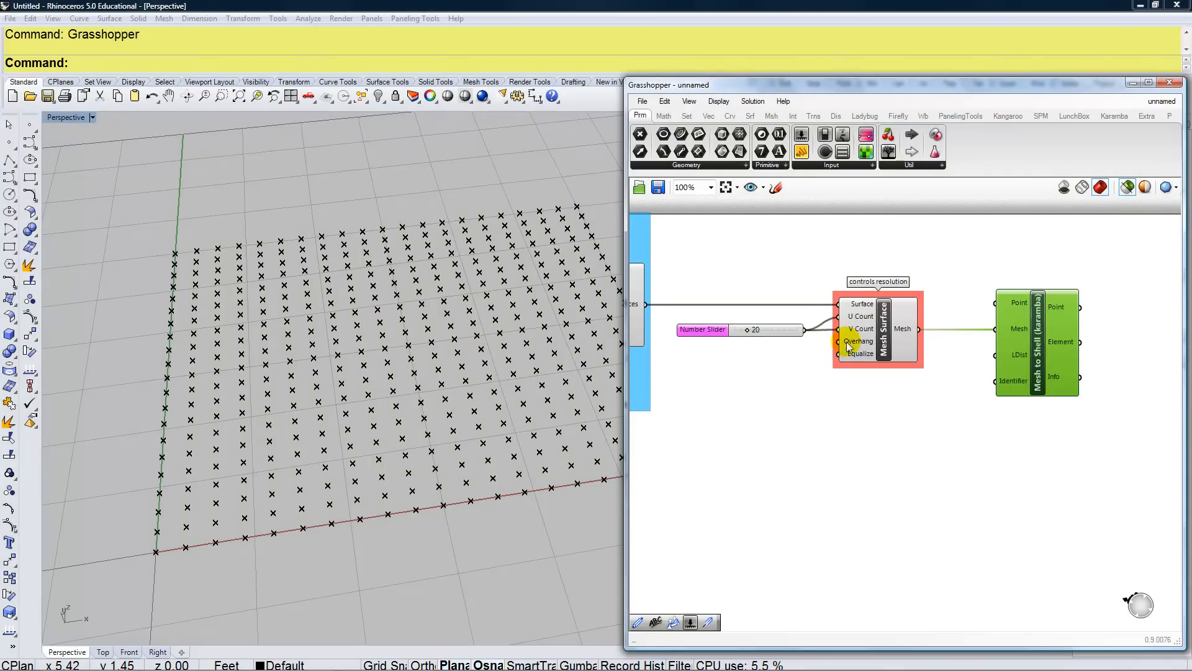
- Preview the Mesh Surface and Mesh to Shell components together, and turn off the selected-objects-only preview restriction
{"action": "left_click", "coordinate": [880, 332], "text": "shift"}
{"action": "mouse_move", "coordinate": [382, 436]}
{"action": "right_mouse_down"}
{"action": "mouse_move", "coordinate": [349, 443]}
{"action": "mouse_move", "coordinate": [365, 421]}
{"action": "mouse_move", "coordinate": [379, 429]}
{"action": "right_mouse_up"}
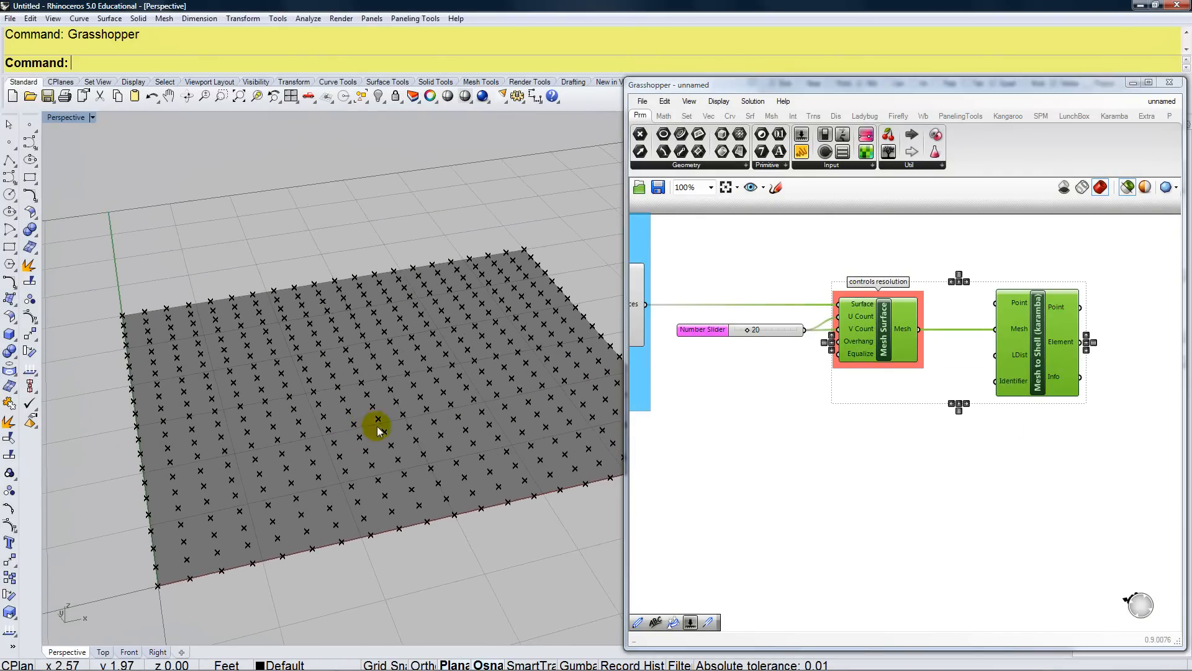
{"action": "left_click", "coordinate": [1127, 187]}
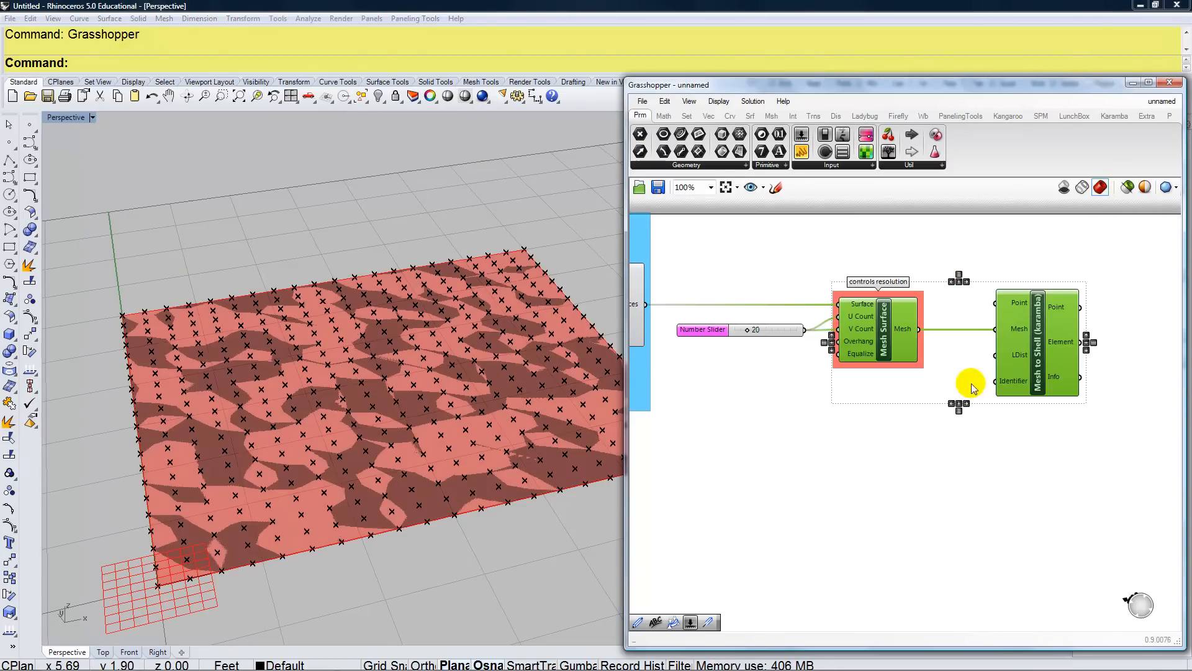
{"action": "left_click", "coordinate": [893, 474]}
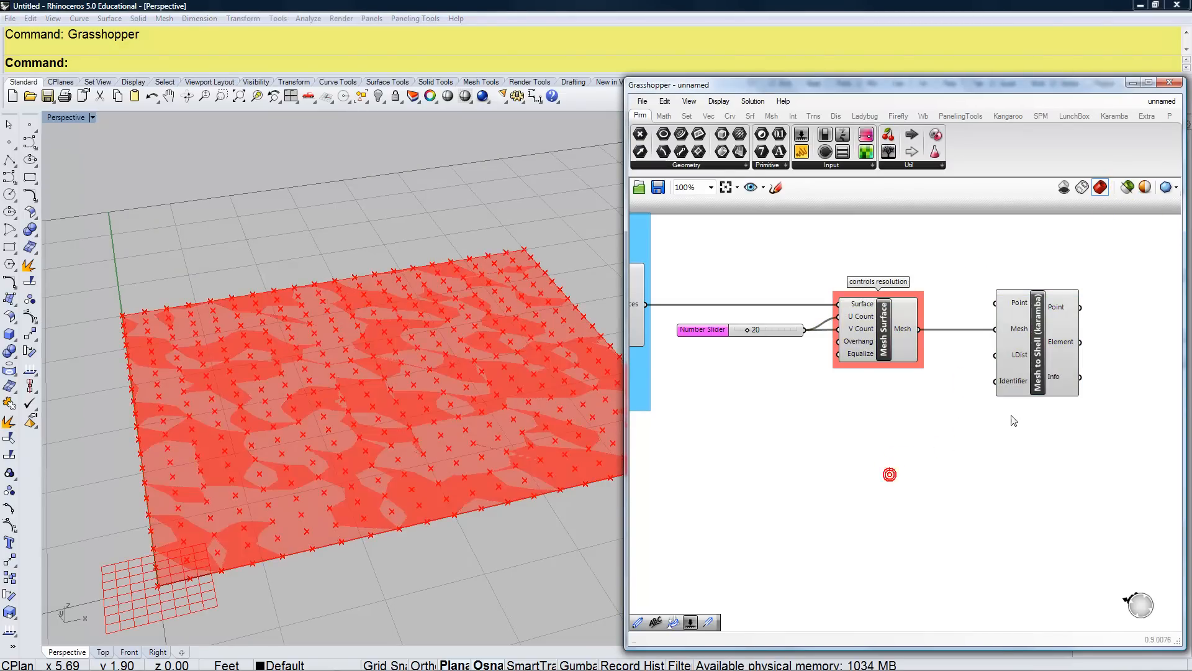
- Move Mesh to Shell farther from Mesh Surface and place a scribble reading "Structure" above it
{"action": "left_click_drag", "start_coordinate": [1036, 382], "coordinate": [1070, 382]}
{"action": "right_click_drag", "start_coordinate": [1037, 415], "coordinate": [874, 437]}
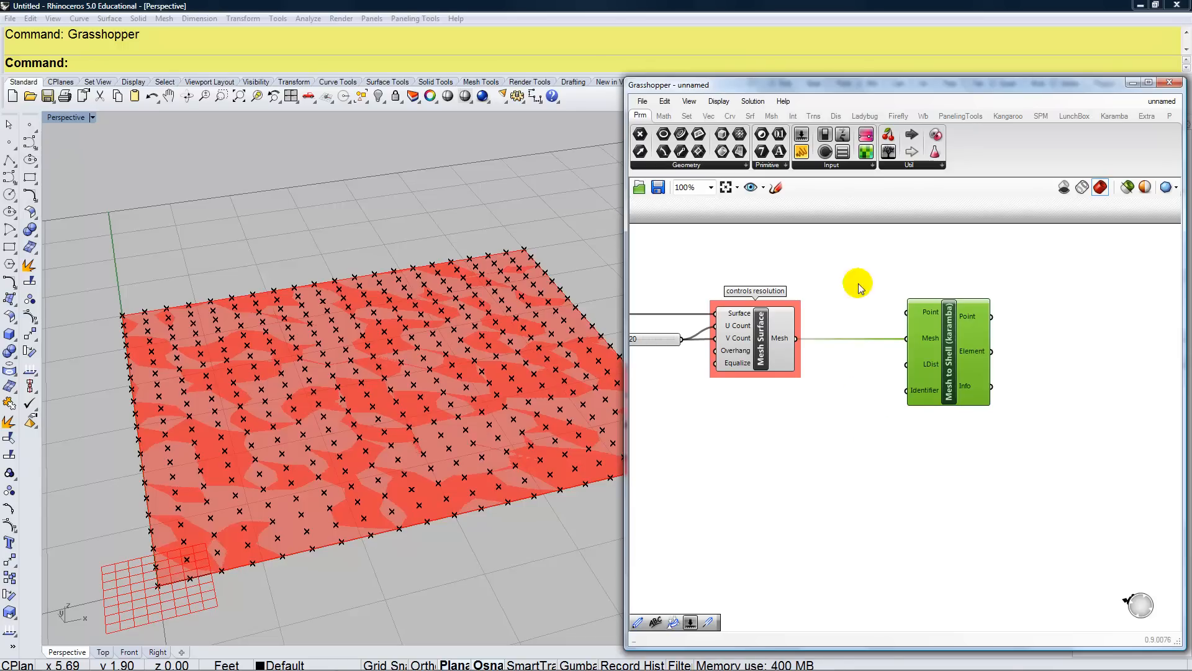
{"action": "left_click", "coordinate": [904, 166]}
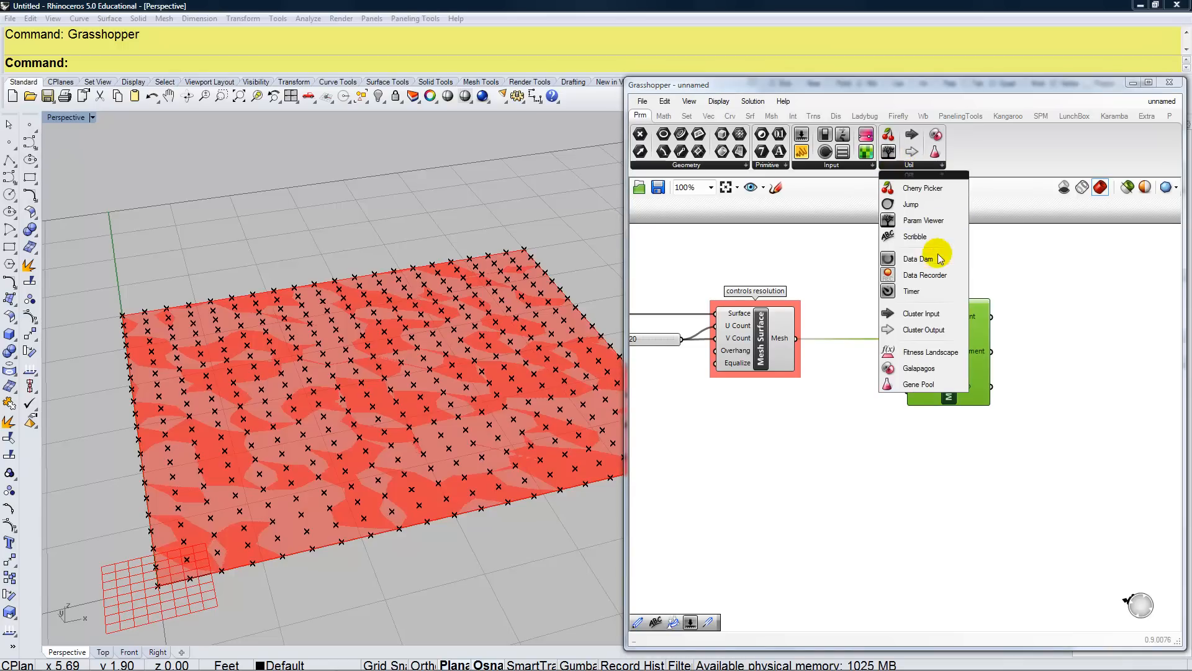
{"action": "left_click", "coordinate": [925, 238]}
{"action": "left_click", "coordinate": [941, 277]}
{"action": "double_click", "coordinate": [958, 284]}
{"action": "left_click_drag", "start_coordinate": [956, 223], "coordinate": [823, 211]}
{"action": "type", "text": "S"}
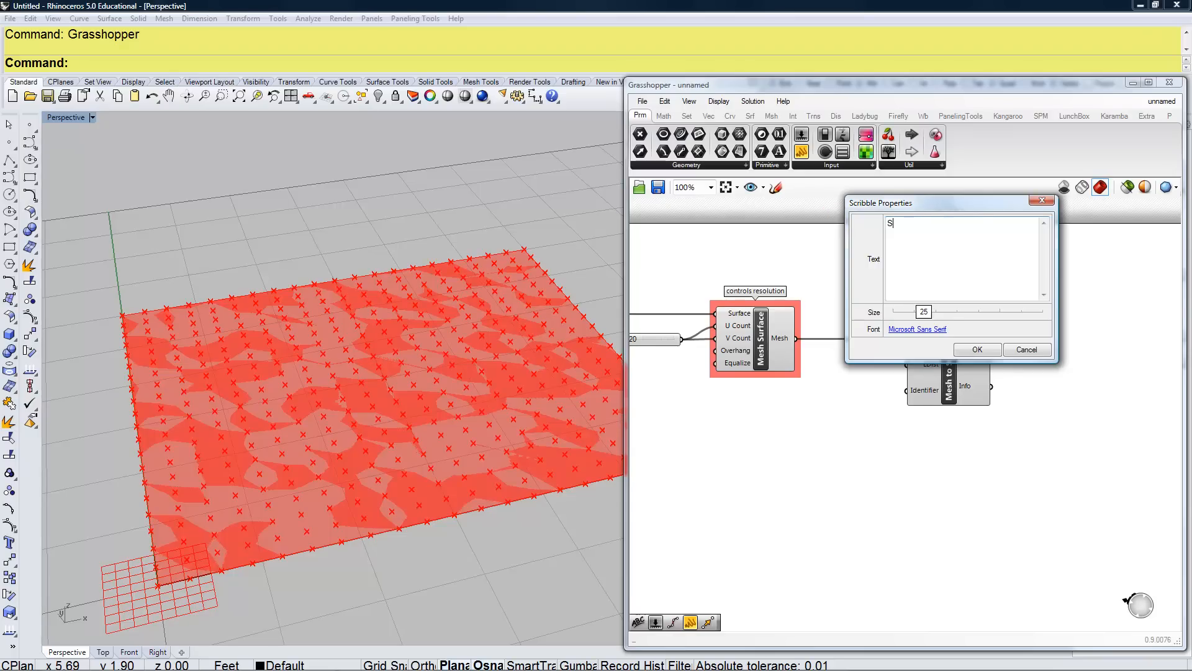
{"action": "type", "text": "tructure"}
{"action": "left_click", "coordinate": [975, 349]}
{"action": "left_click", "coordinate": [926, 287]}
{"action": "left_click_drag", "start_coordinate": [929, 287], "coordinate": [953, 292]}
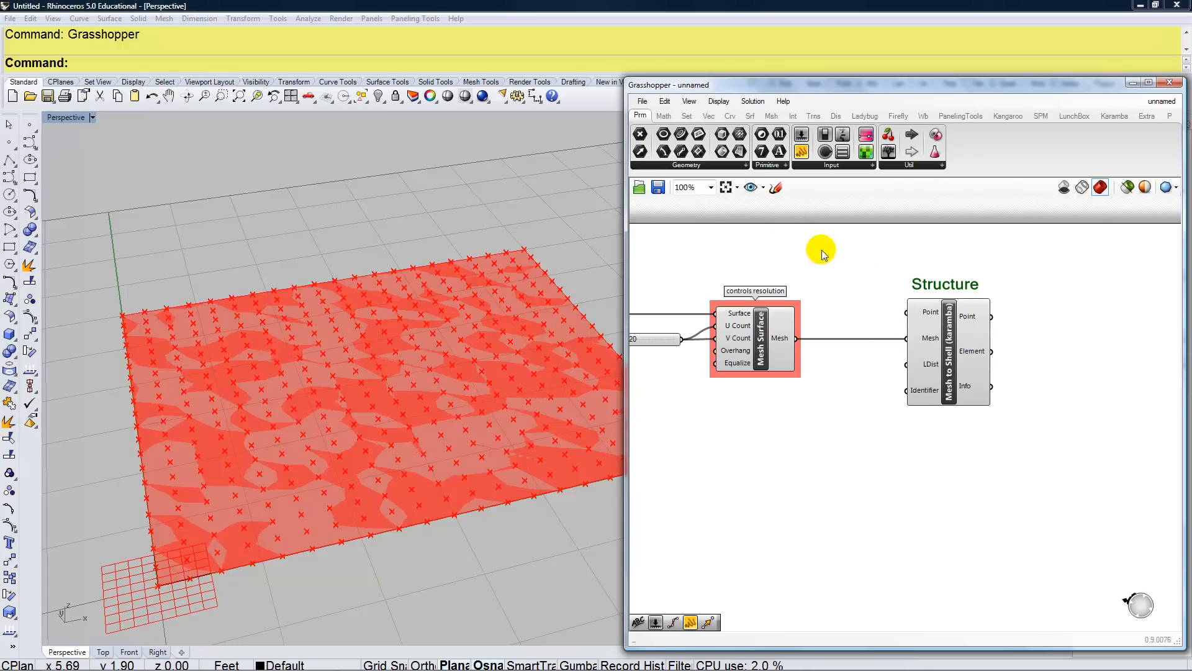
- Sketch a cross over the Point input of Mesh to Shell and color it red
{"action": "left_click", "coordinate": [776, 187]}
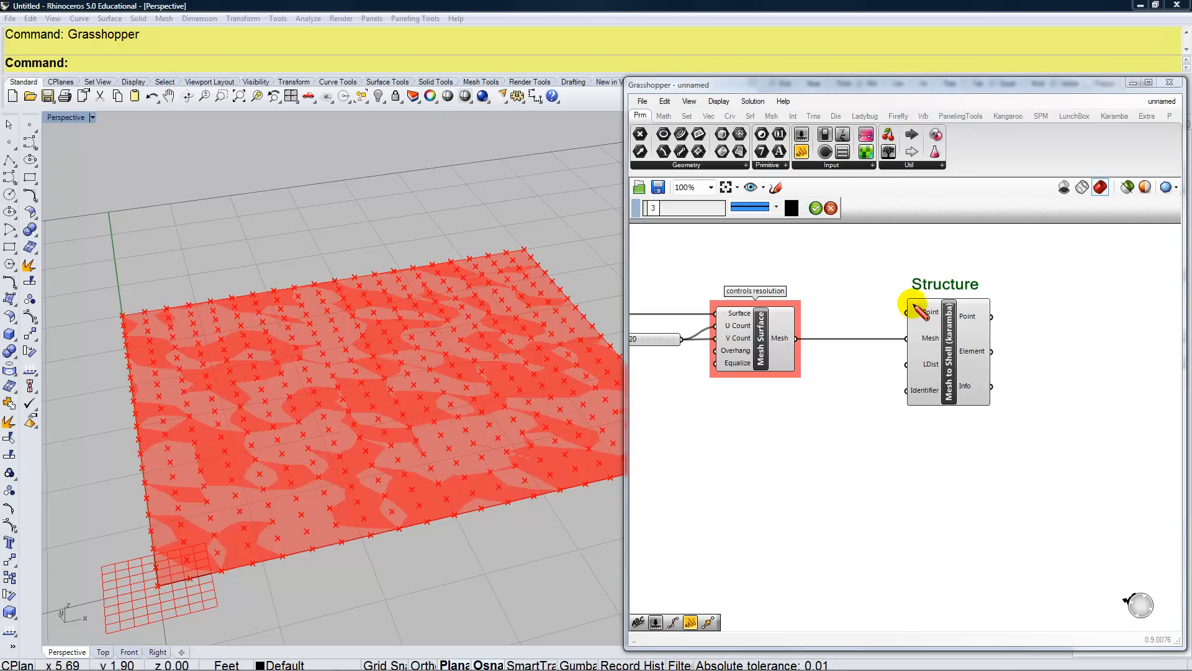
{"action": "left_click_drag", "start_coordinate": [888, 301], "coordinate": [912, 318]}
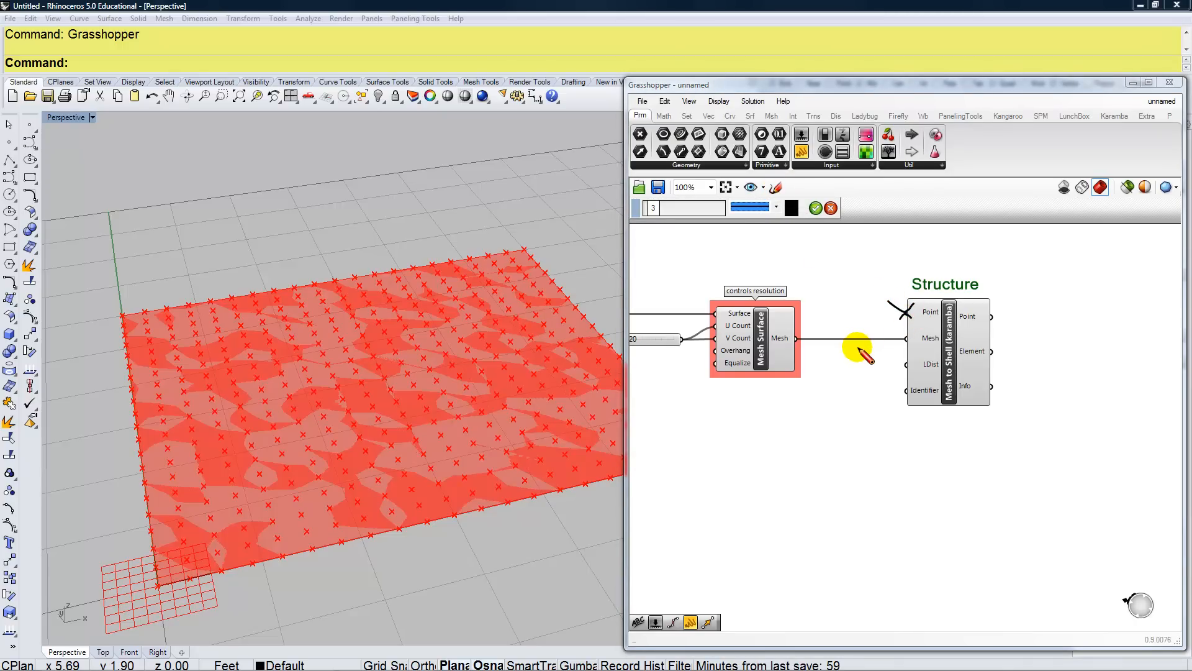
{"action": "left_click", "coordinate": [791, 208]}
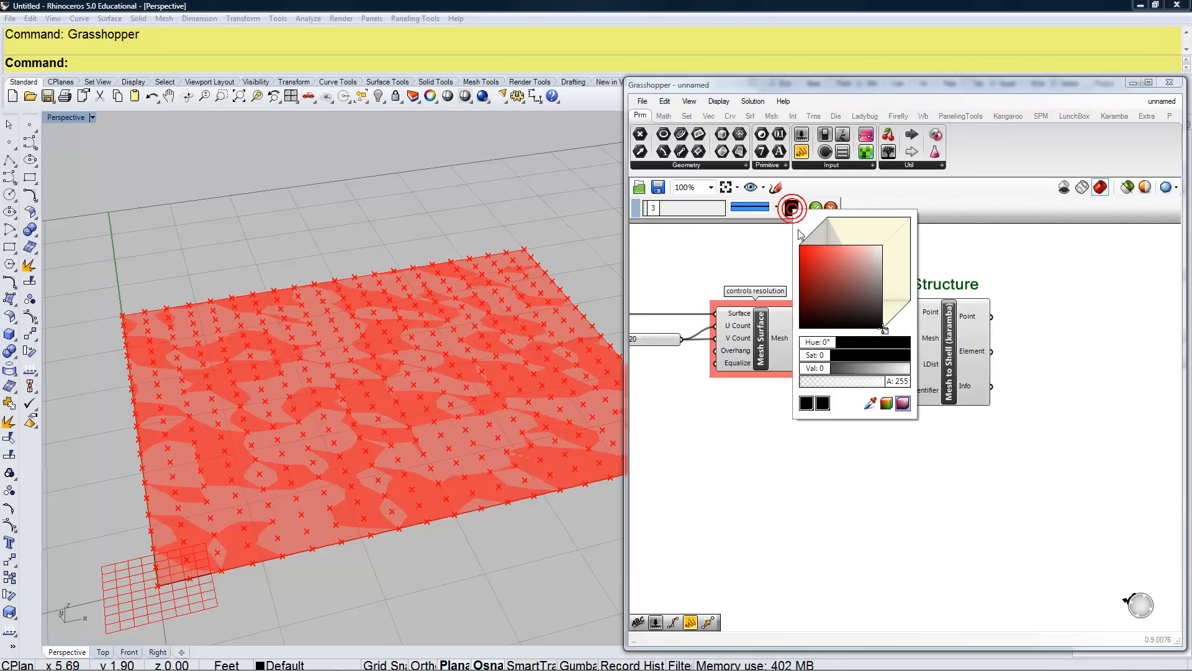
{"action": "left_click", "coordinate": [806, 249]}
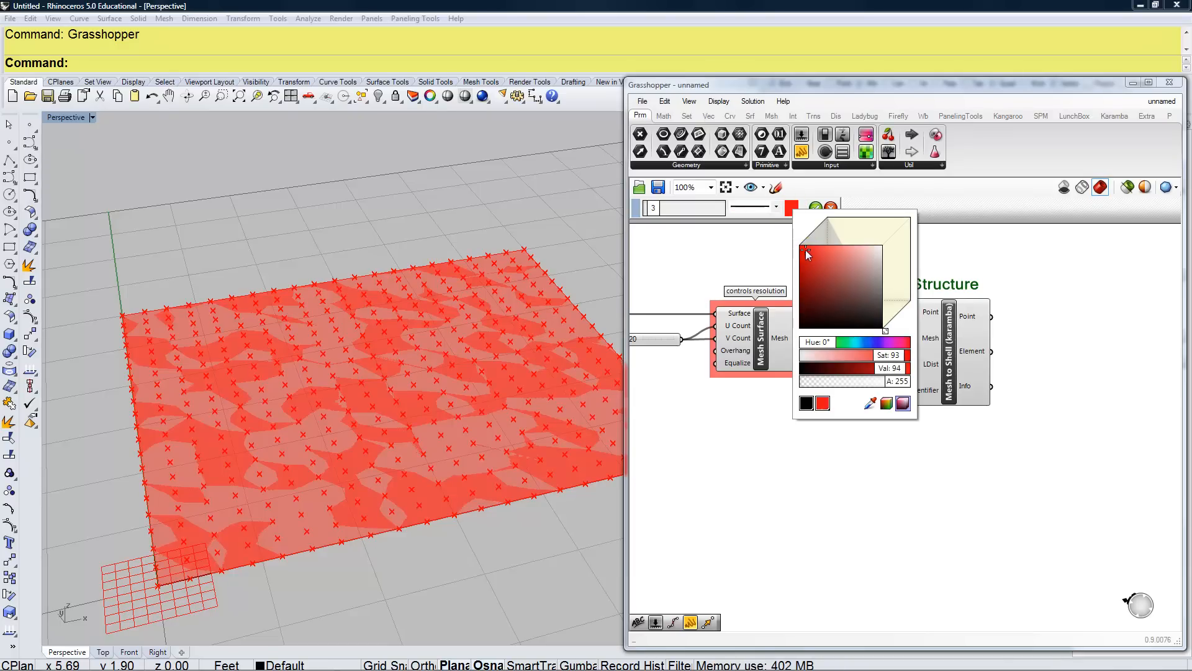
{"action": "left_click", "coordinate": [816, 208]}
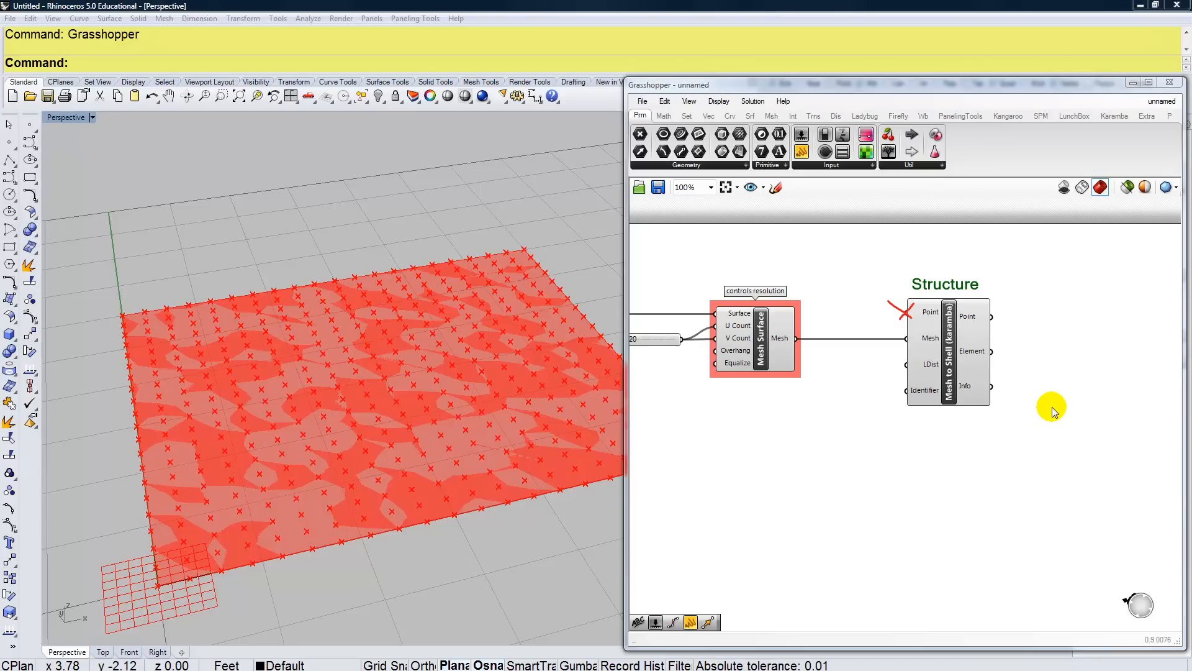
- Add an Assemble Model (karamba) component and connect the Mesh to Shell Point and Element outputs to its Point and Elem inputs
{"action": "double_click", "coordinate": [1071, 364]}
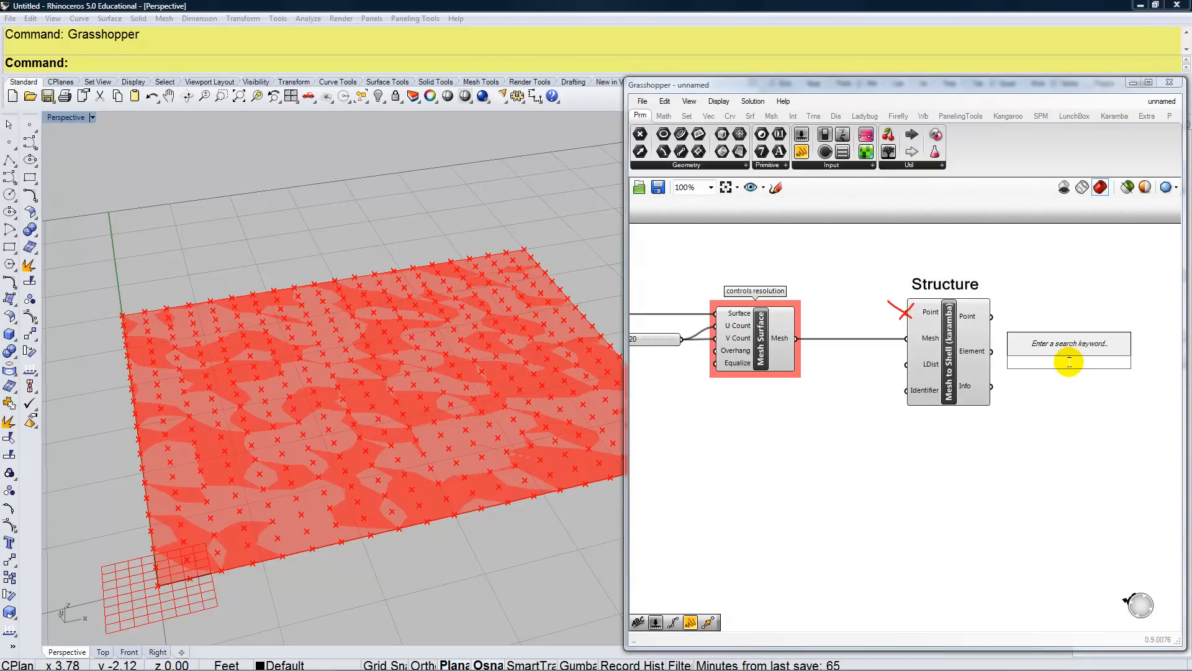
{"action": "type", "text": "assem"}
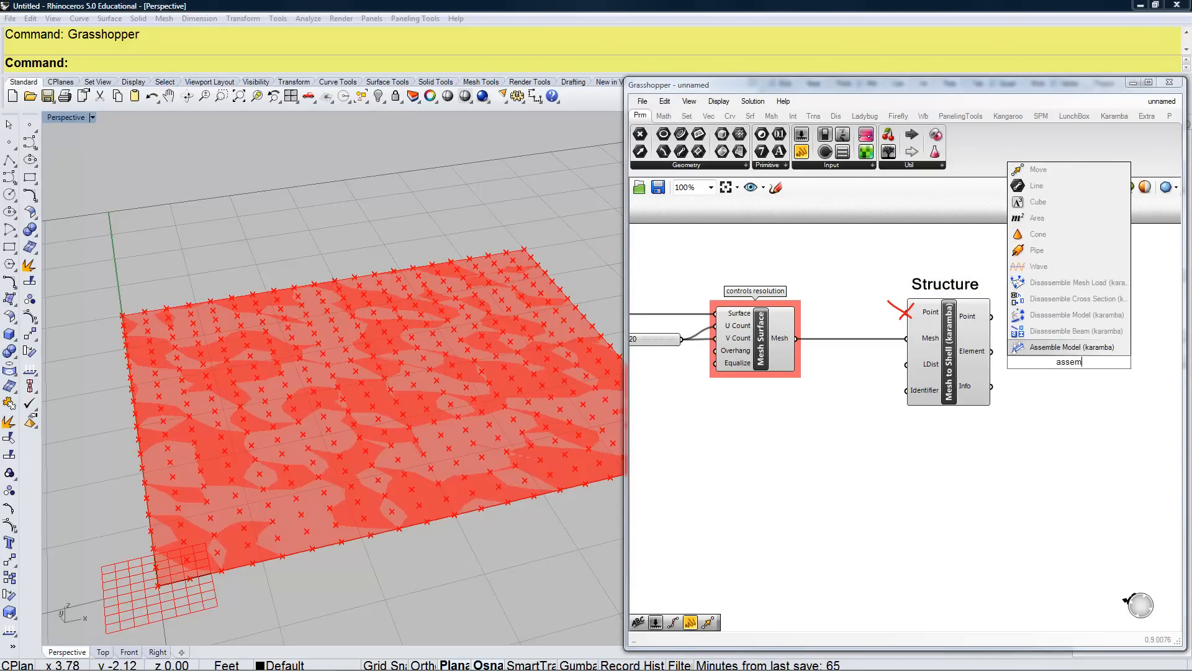
{"action": "left_click", "coordinate": [1070, 352]}
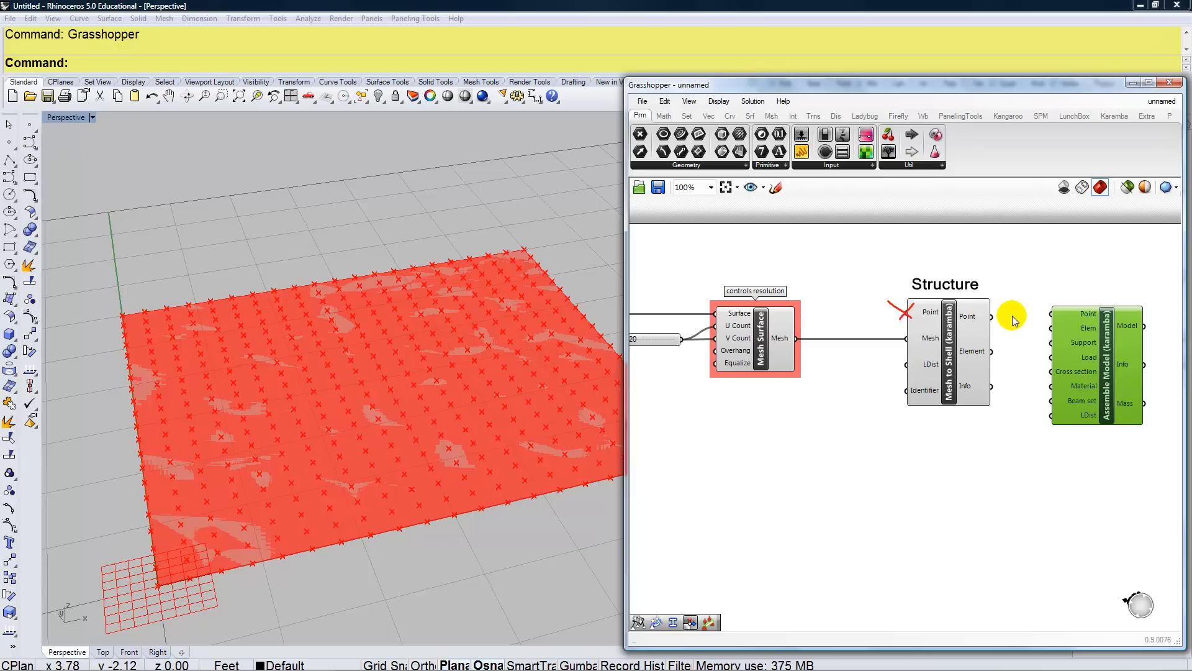
{"action": "left_click_drag", "start_coordinate": [991, 320], "coordinate": [1075, 347]}
{"action": "left_click_drag", "start_coordinate": [992, 352], "coordinate": [1050, 335]}
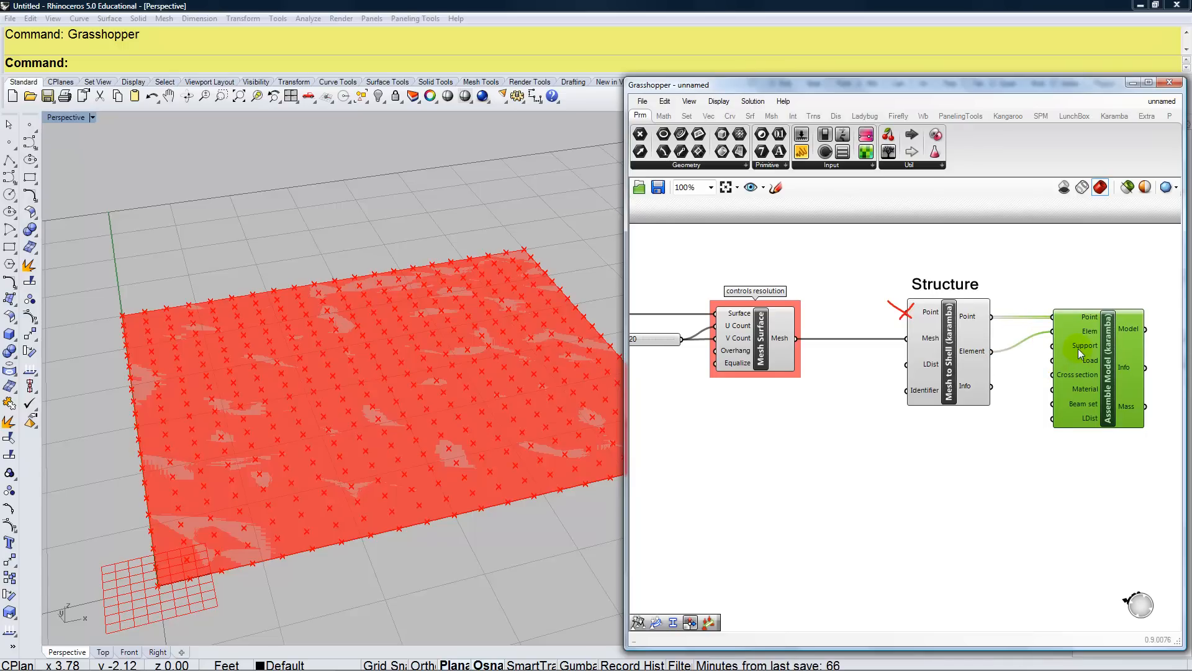
{"action": "mouse_move", "coordinate": [1085, 365]}
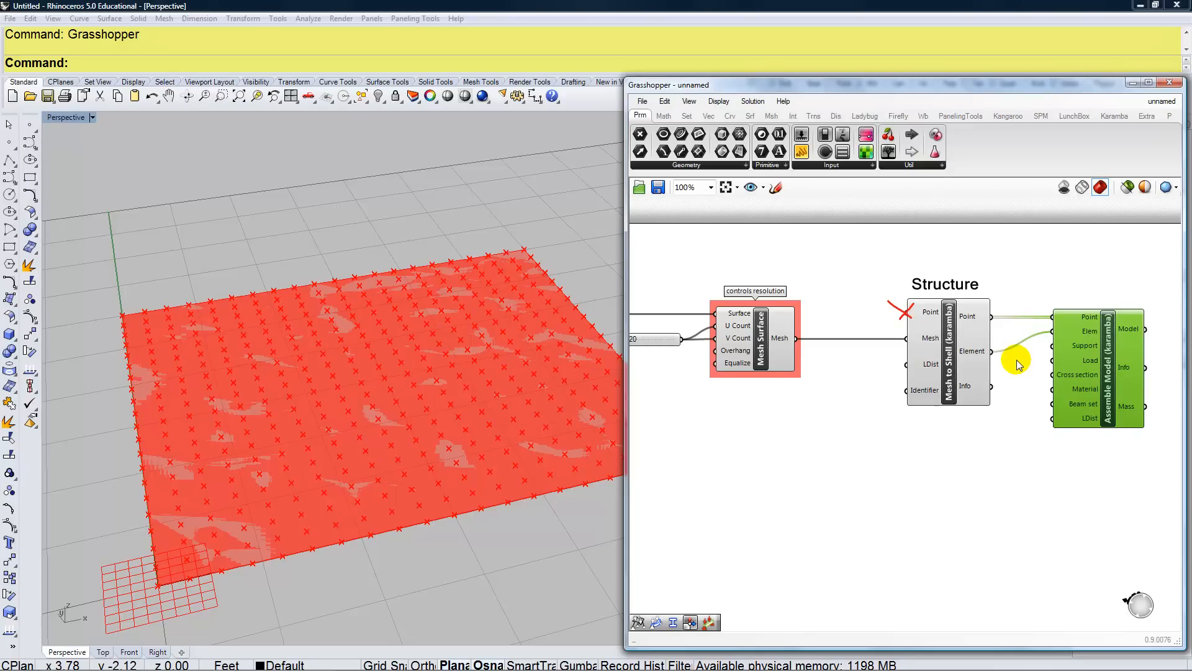
- Switch to the Ice Scupture-02 definition, examine its shell and corner supports from several angles, and return to the unnamed definition
{"action": "left_click", "coordinate": [1162, 101]}
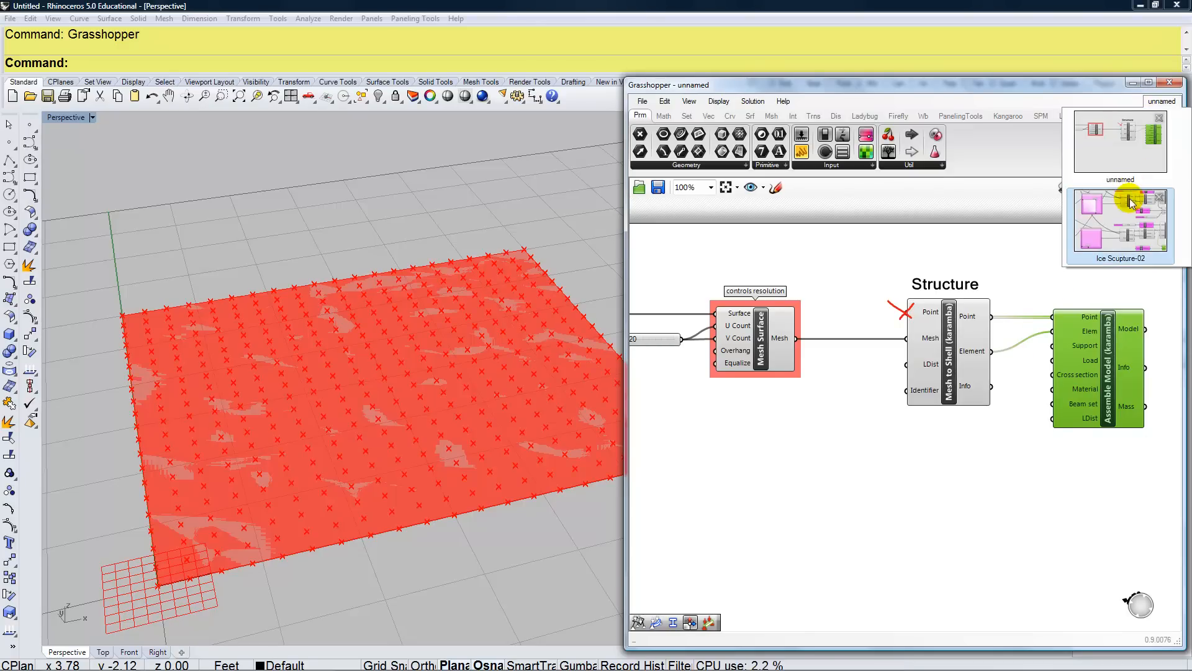
{"action": "left_click", "coordinate": [1130, 201]}
{"action": "right_click_drag", "start_coordinate": [442, 381], "coordinate": [355, 426]}
{"action": "scroll", "coordinate": [431, 380], "scroll_direction": "down", "scroll_amount": 5}
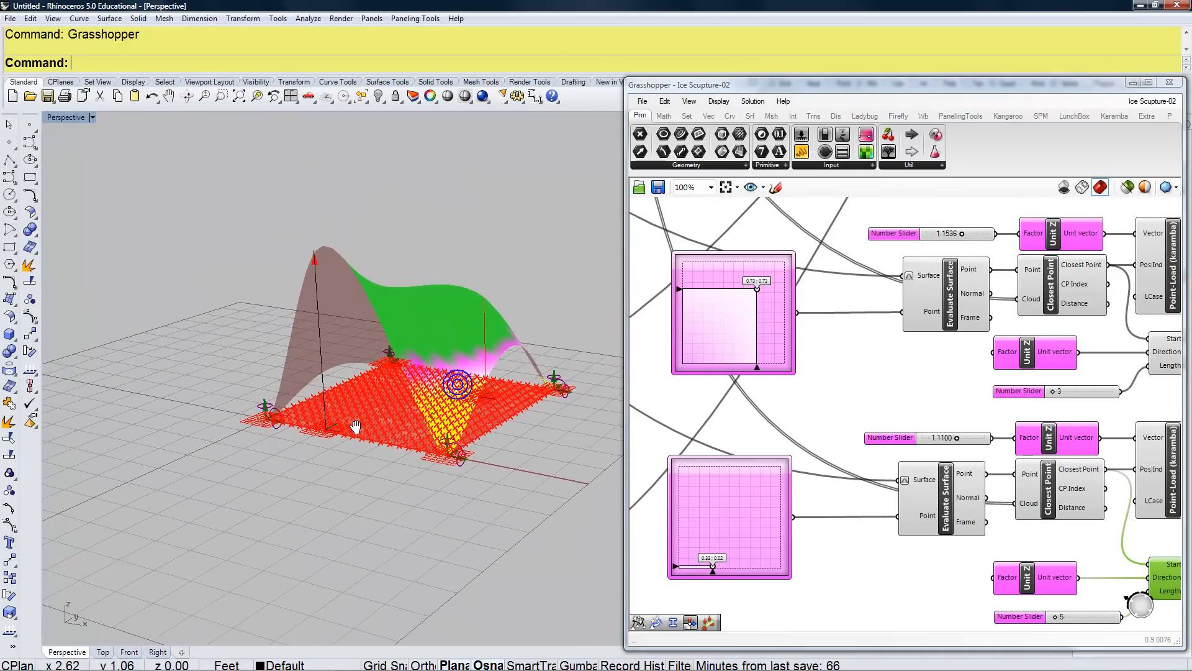
{"action": "scroll", "coordinate": [464, 415], "scroll_direction": "up", "scroll_amount": 4}
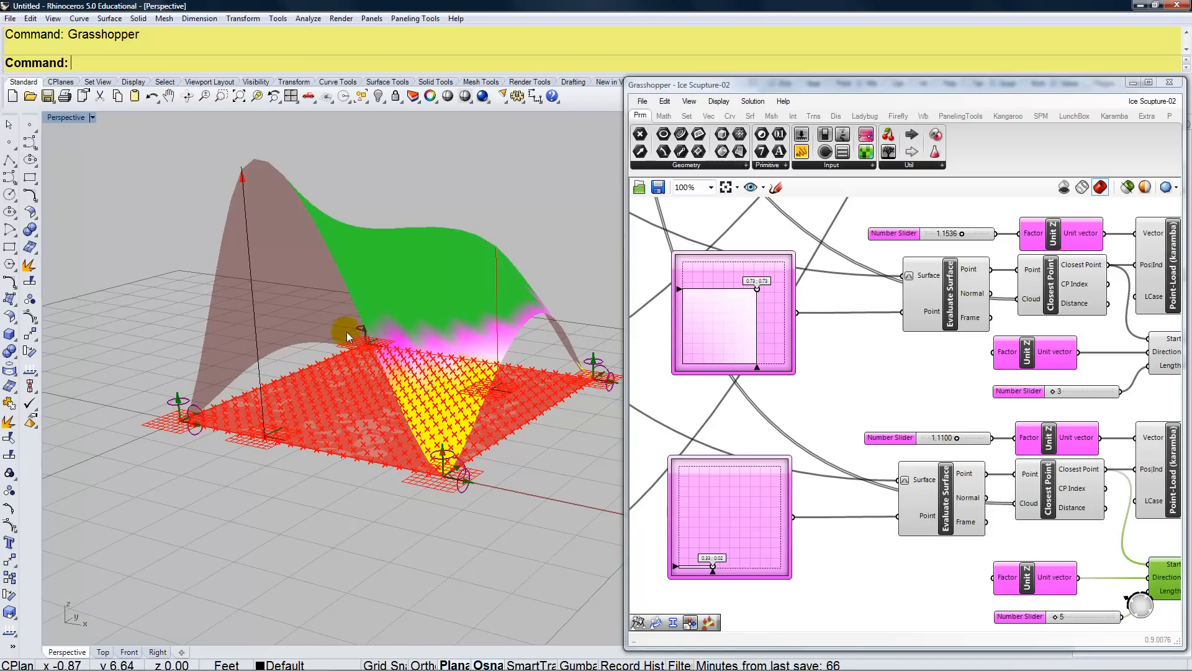
{"action": "mouse_move", "coordinate": [241, 429]}
{"action": "right_mouse_down"}
{"action": "mouse_move", "coordinate": [350, 463]}
{"action": "mouse_move", "coordinate": [255, 430]}
{"action": "right_mouse_up"}
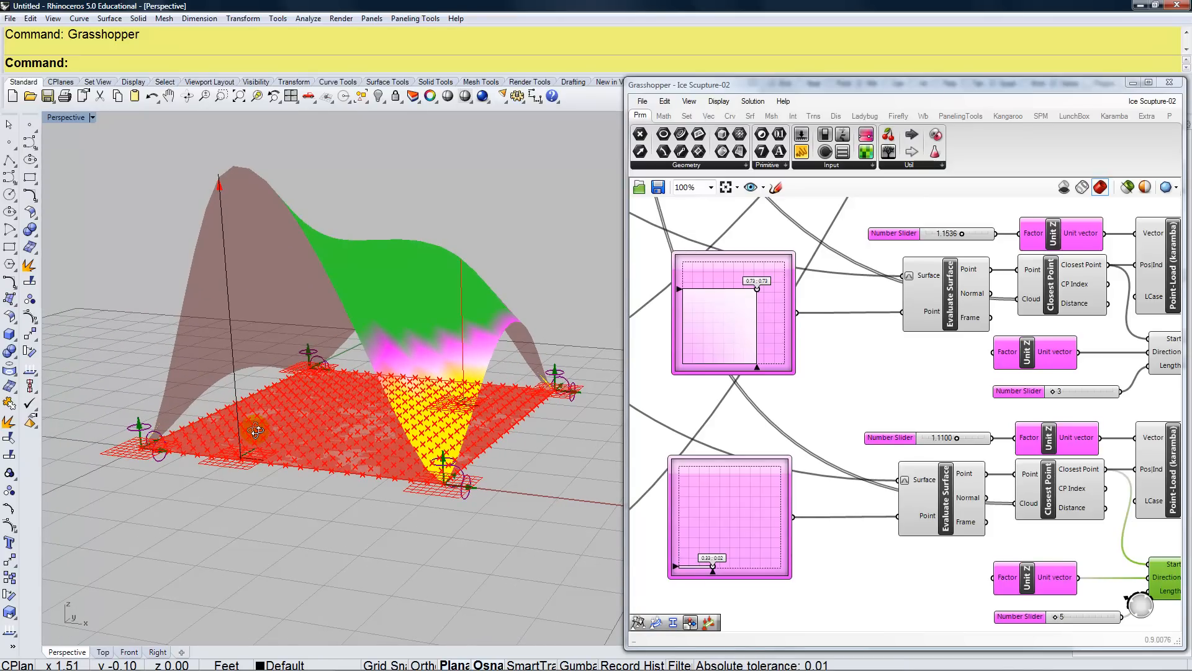
{"action": "right_click_drag", "start_coordinate": [255, 430], "coordinate": [263, 440]}
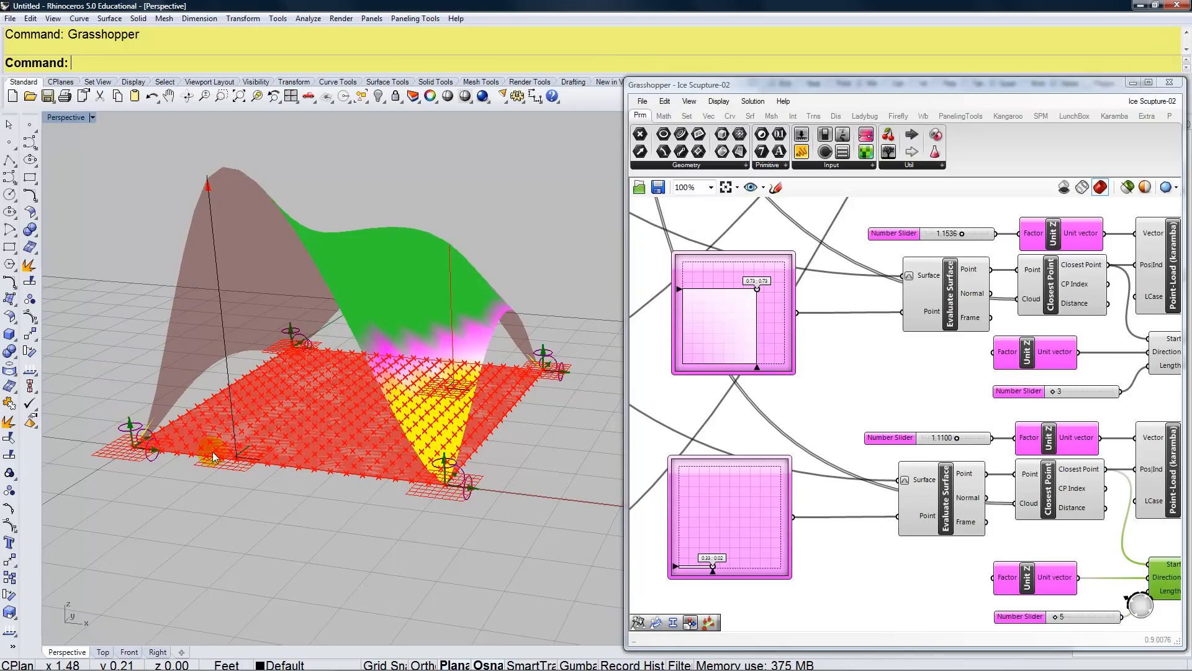
{"action": "left_click", "coordinate": [1138, 101]}
{"action": "left_click", "coordinate": [1137, 216]}
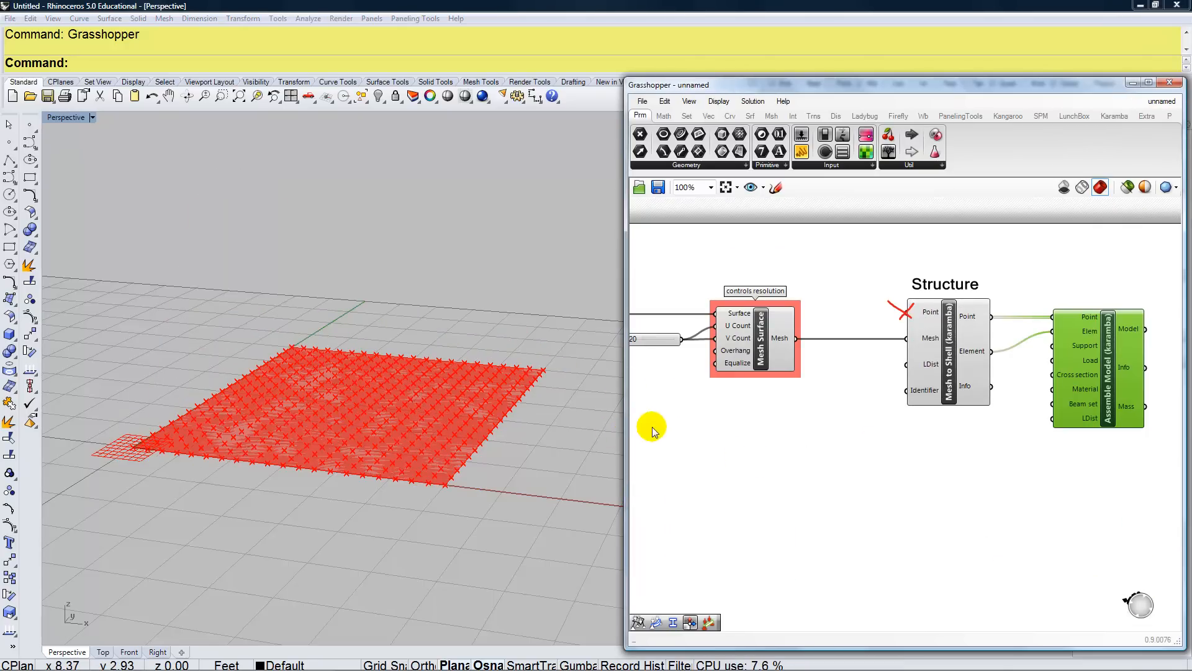
- Add a scribble reading "Anchors/Supports" in the empty canvas area below the Mesh Surface and Mesh to Shell components
{"action": "left_click", "coordinate": [926, 171]}
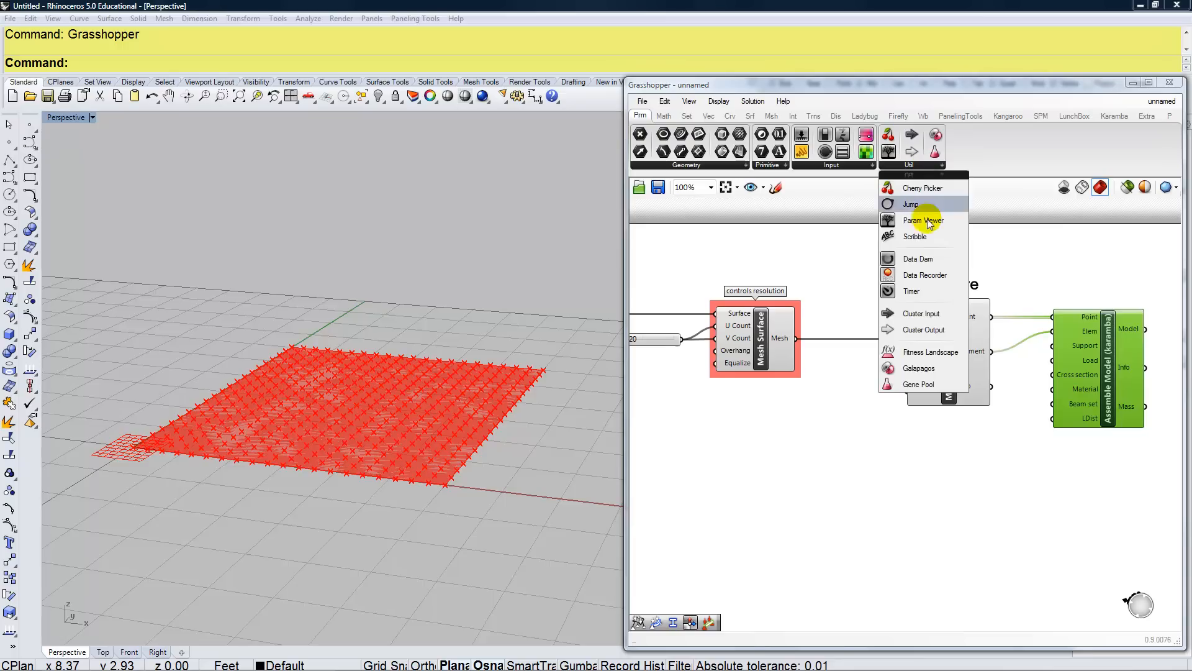
{"action": "mouse_move", "coordinate": [927, 238]}
{"action": "left_mouse_down"}
{"action": "mouse_move", "coordinate": [904, 494]}
{"action": "mouse_move", "coordinate": [844, 472]}
{"action": "left_mouse_up"}
{"action": "double_click", "coordinate": [847, 470]}
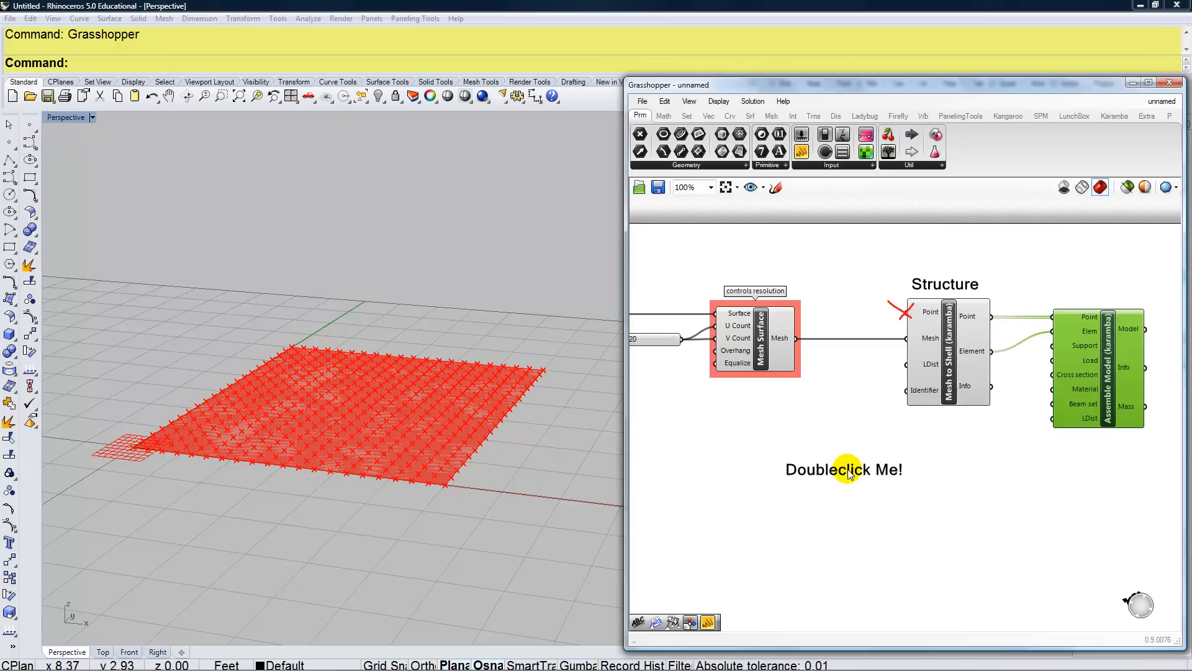
{"action": "left_click_drag", "start_coordinate": [854, 421], "coordinate": [723, 412]}
{"action": "type", "text": "Anchors/Su"}
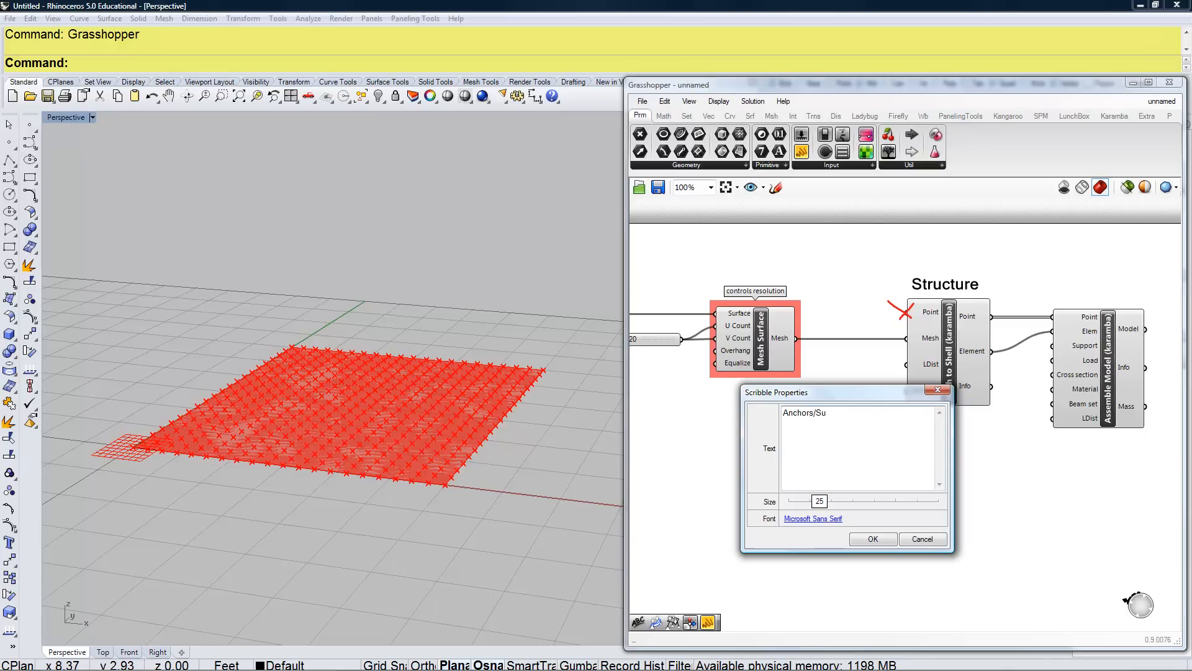
{"action": "type", "text": "pports"}
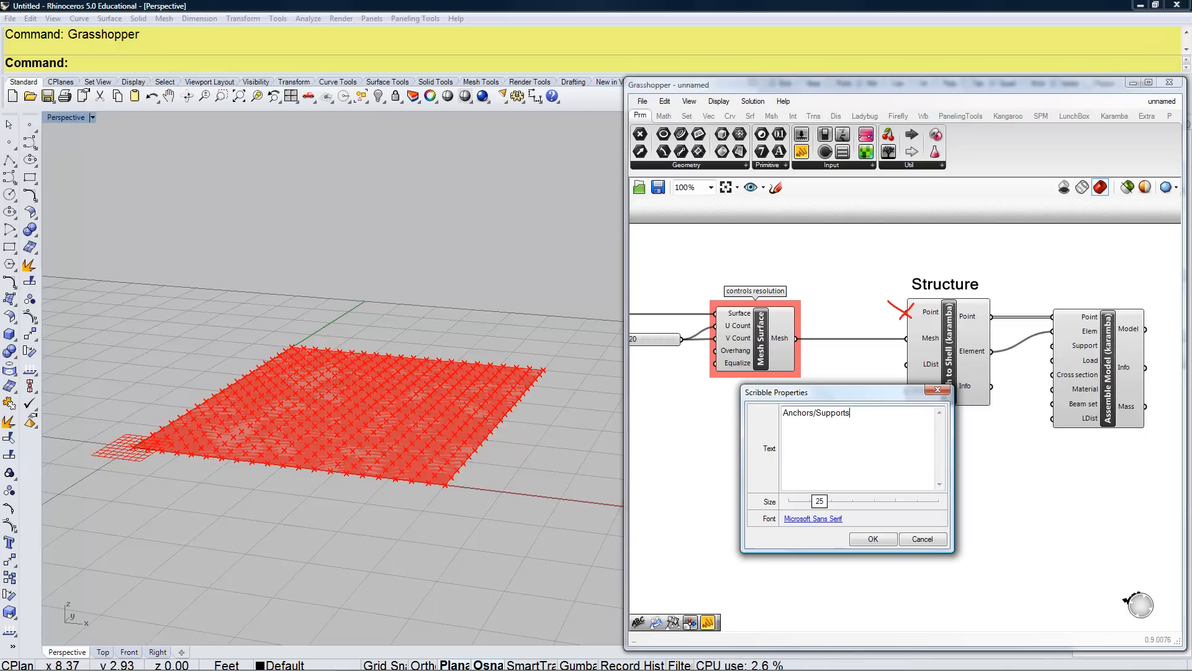
{"action": "left_click", "coordinate": [880, 539]}
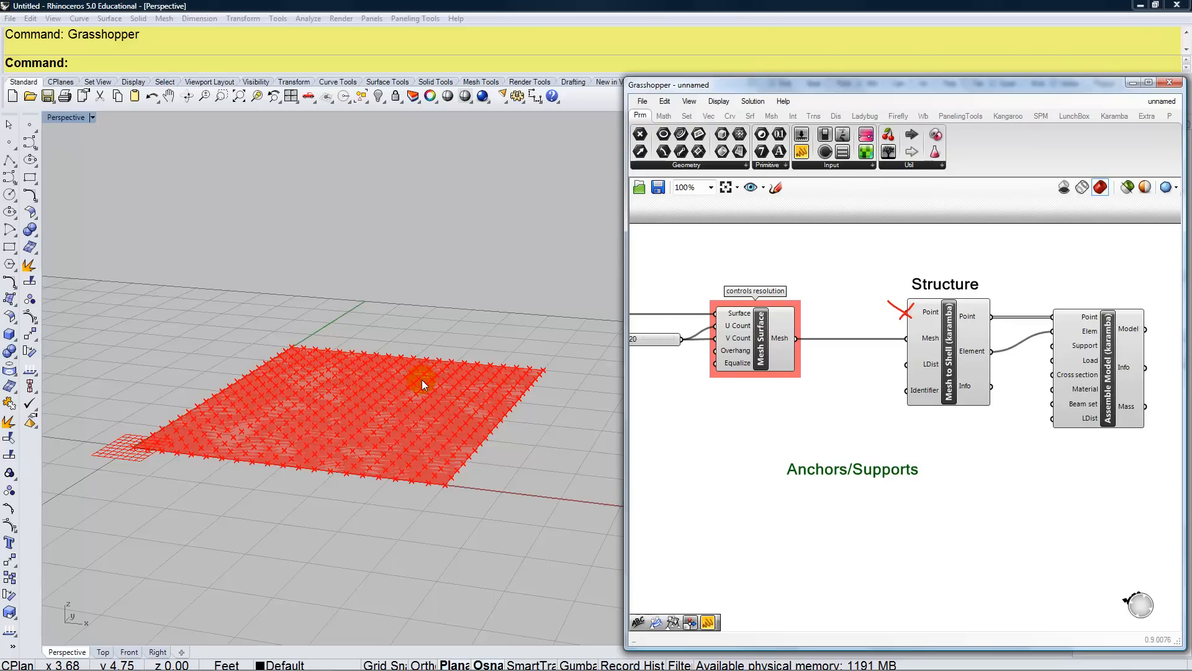
- Add an MD Slider beneath the Anchors/Supports label and move its handle slightly above the center
{"action": "double_click", "coordinate": [830, 519]}
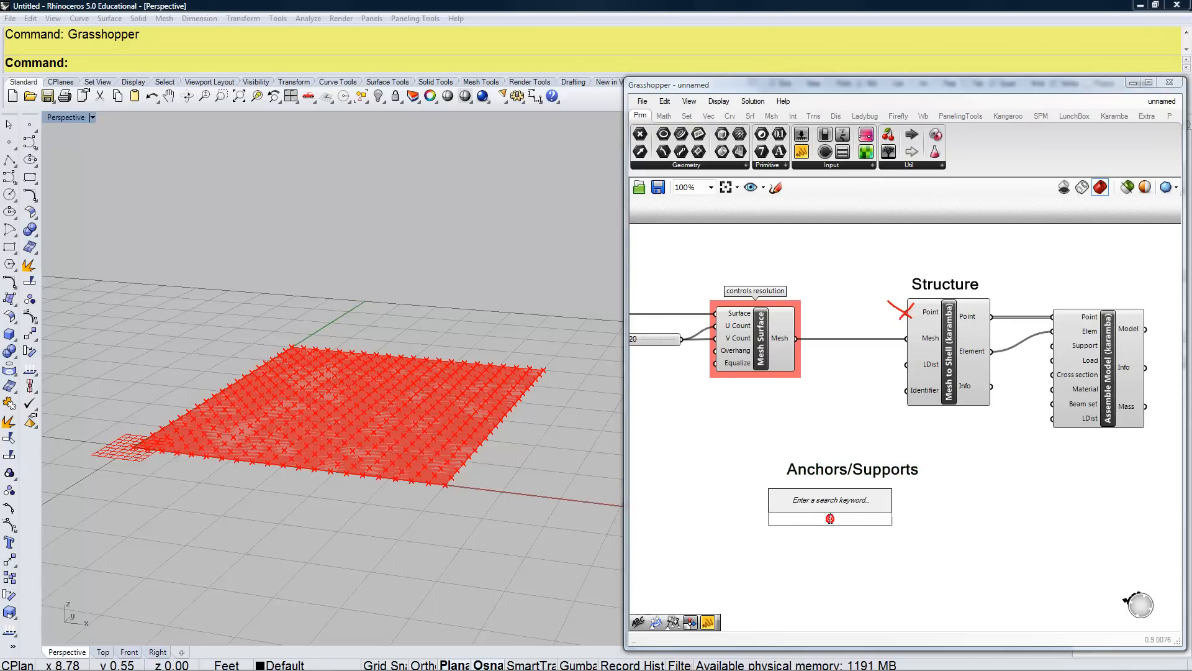
{"action": "type", "text": "md"}
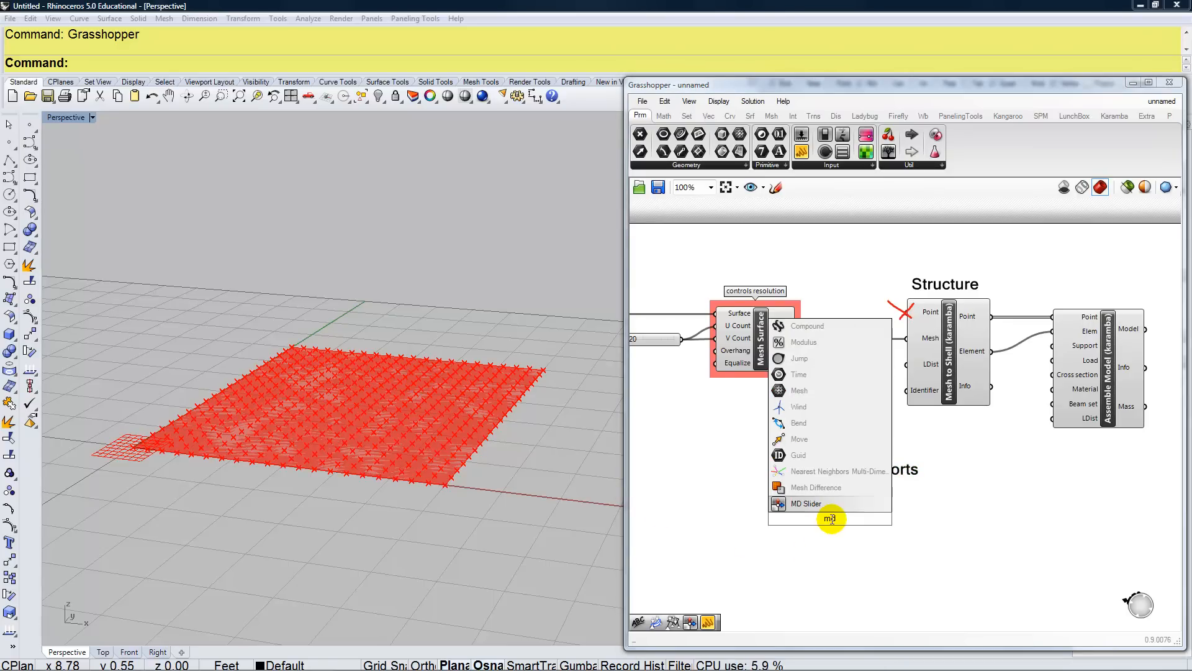
{"action": "key", "text": "Return"}
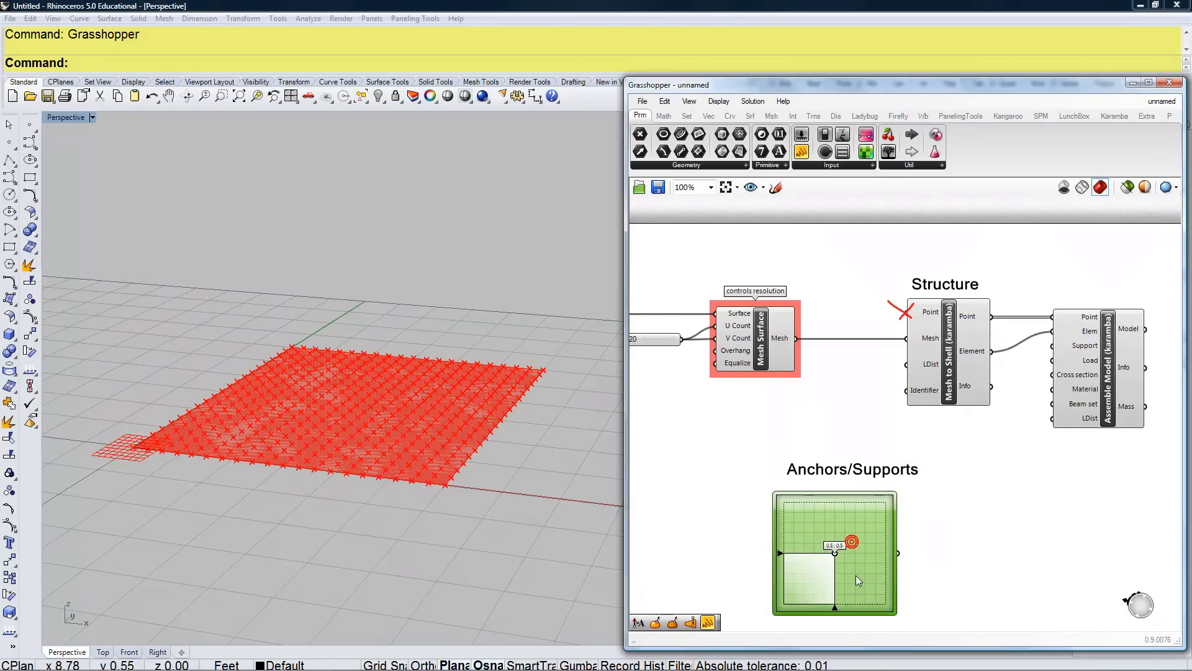
{"action": "left_click_drag", "start_coordinate": [854, 572], "coordinate": [859, 573]}
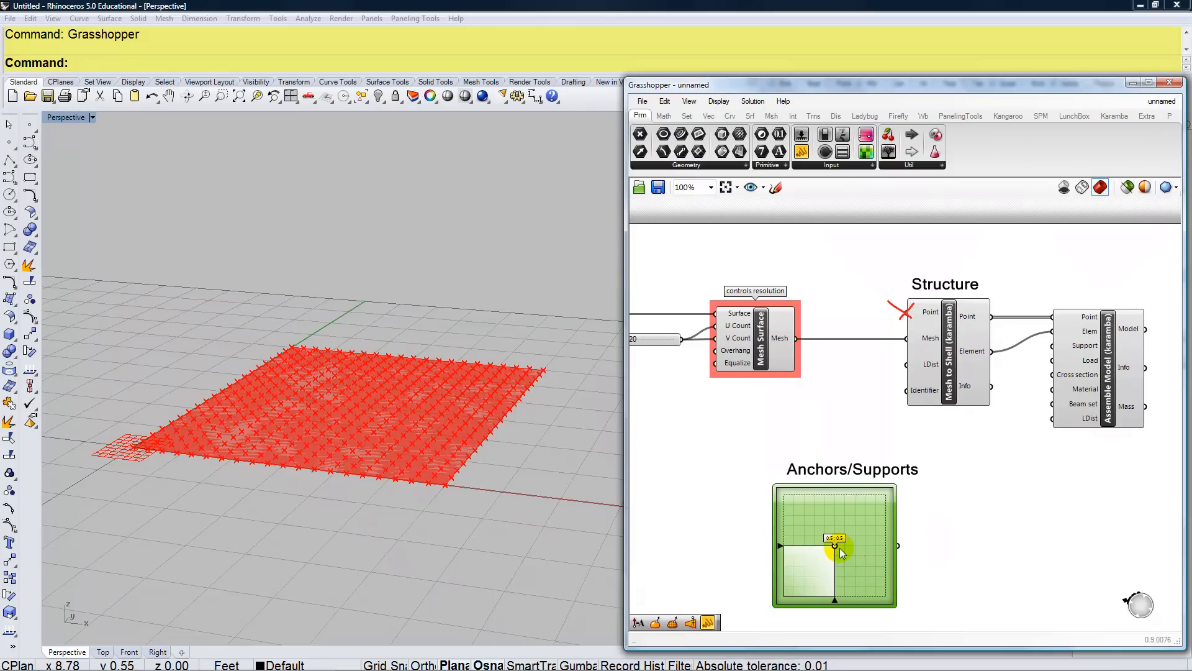
{"action": "mouse_move", "coordinate": [836, 546]}
{"action": "left_mouse_down"}
{"action": "mouse_move", "coordinate": [818, 582]}
{"action": "mouse_move", "coordinate": [780, 501]}
{"action": "mouse_move", "coordinate": [878, 500]}
{"action": "mouse_move", "coordinate": [830, 534]}
{"action": "mouse_move", "coordinate": [866, 533]}
{"action": "mouse_move", "coordinate": [835, 540]}
{"action": "left_mouse_up"}
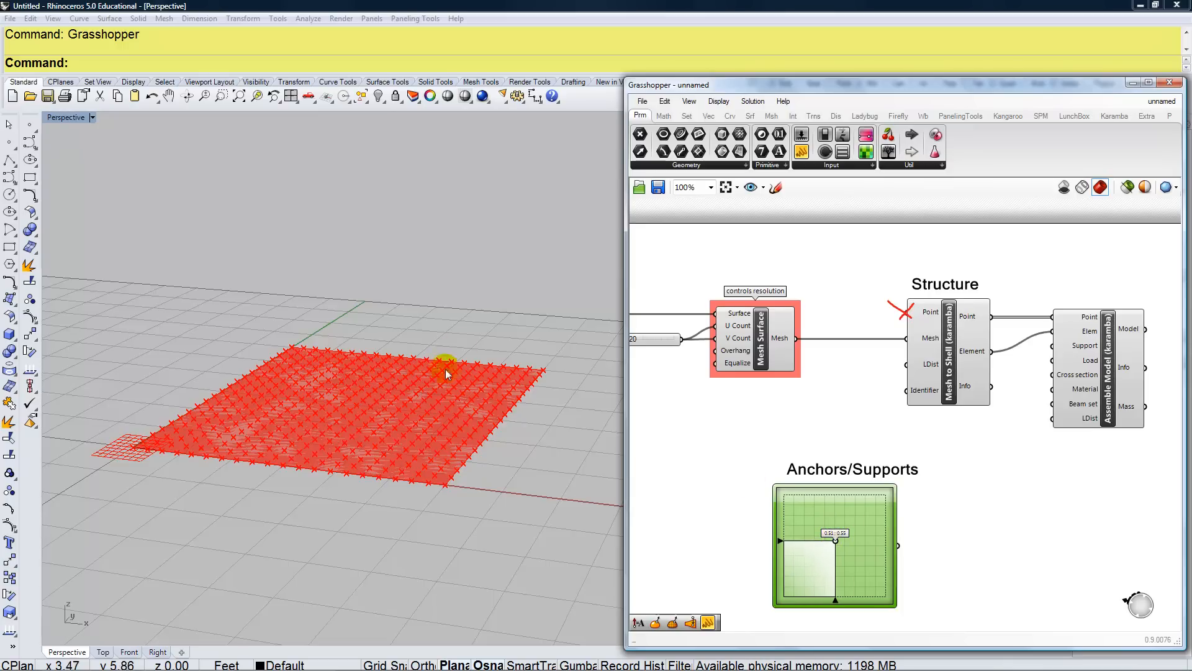
- Add an Evaluate Surface component beside the MD Slider and connect the slider's output to its Point input
{"action": "double_click", "coordinate": [961, 536]}
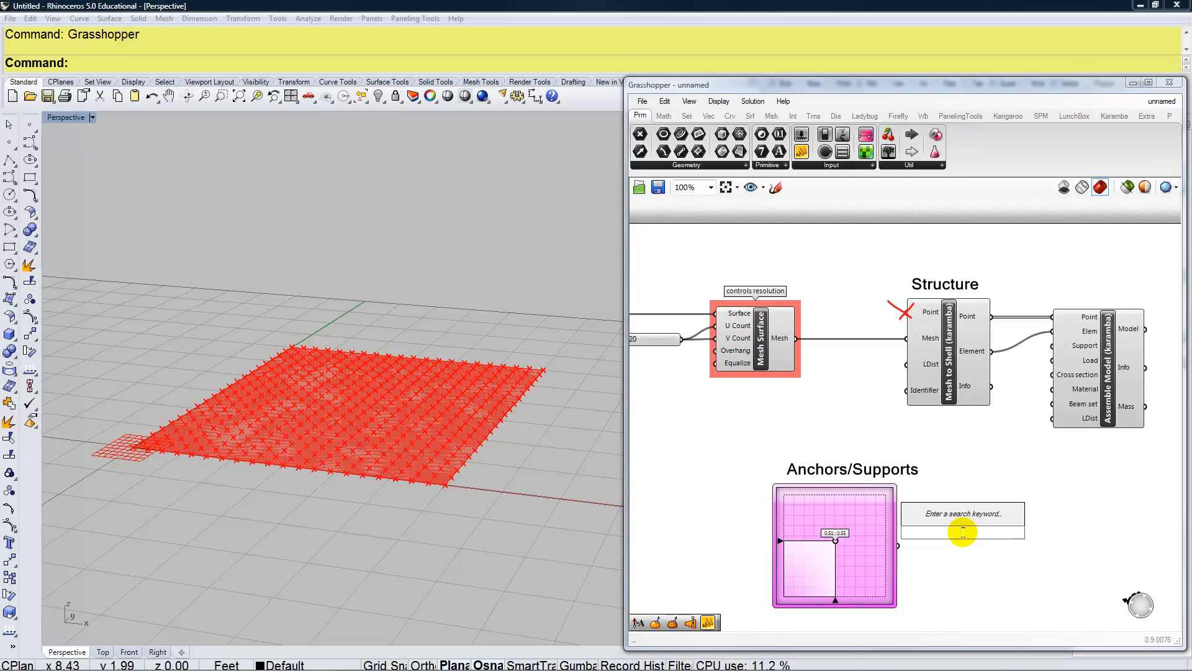
{"action": "type", "text": "eva"}
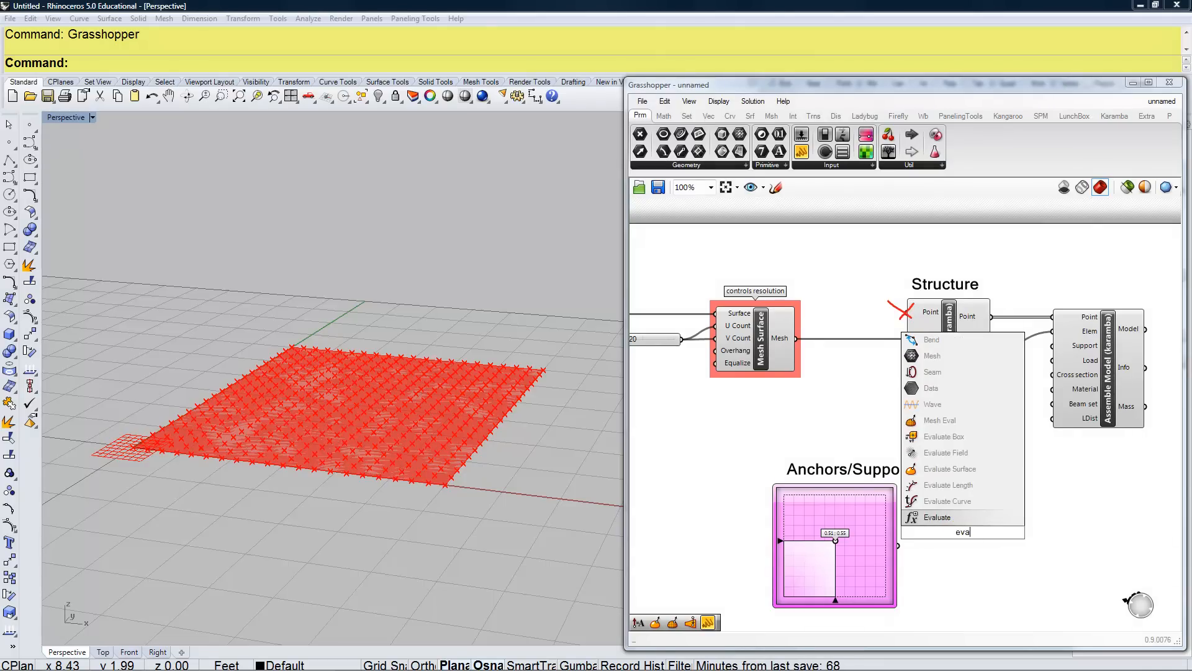
{"action": "left_click", "coordinate": [947, 469]}
{"action": "left_click_drag", "start_coordinate": [960, 533], "coordinate": [987, 567]}
{"action": "left_click", "coordinate": [900, 552]}
{"action": "left_click", "coordinate": [898, 544]}
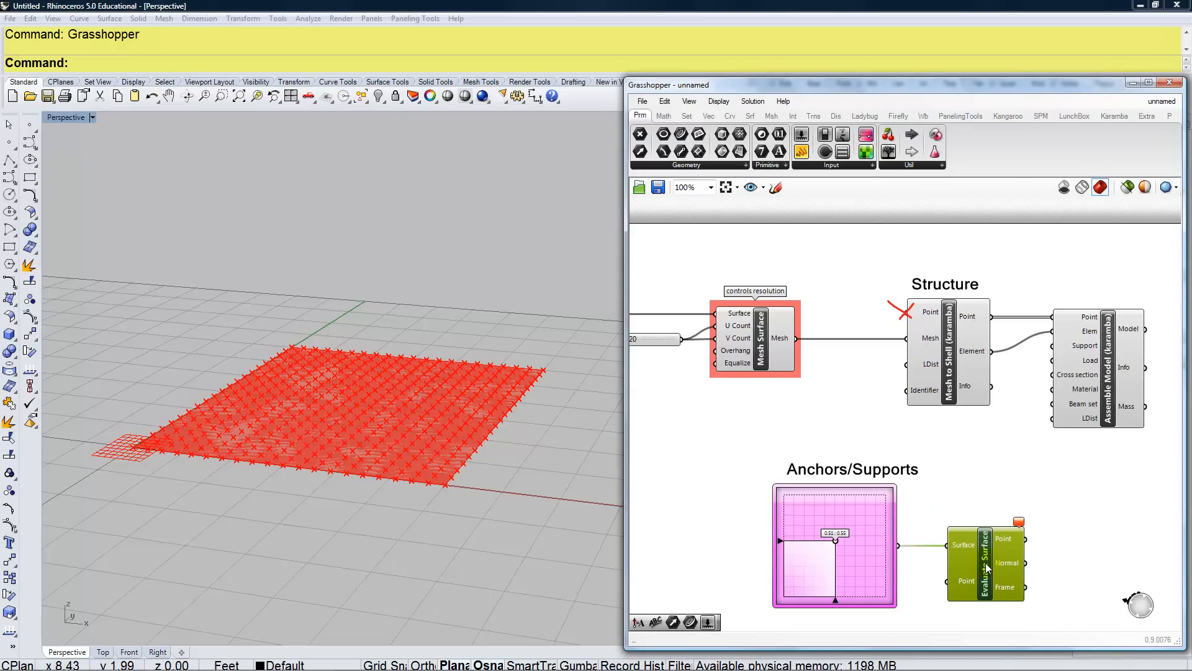
{"action": "left_click", "coordinate": [900, 547]}
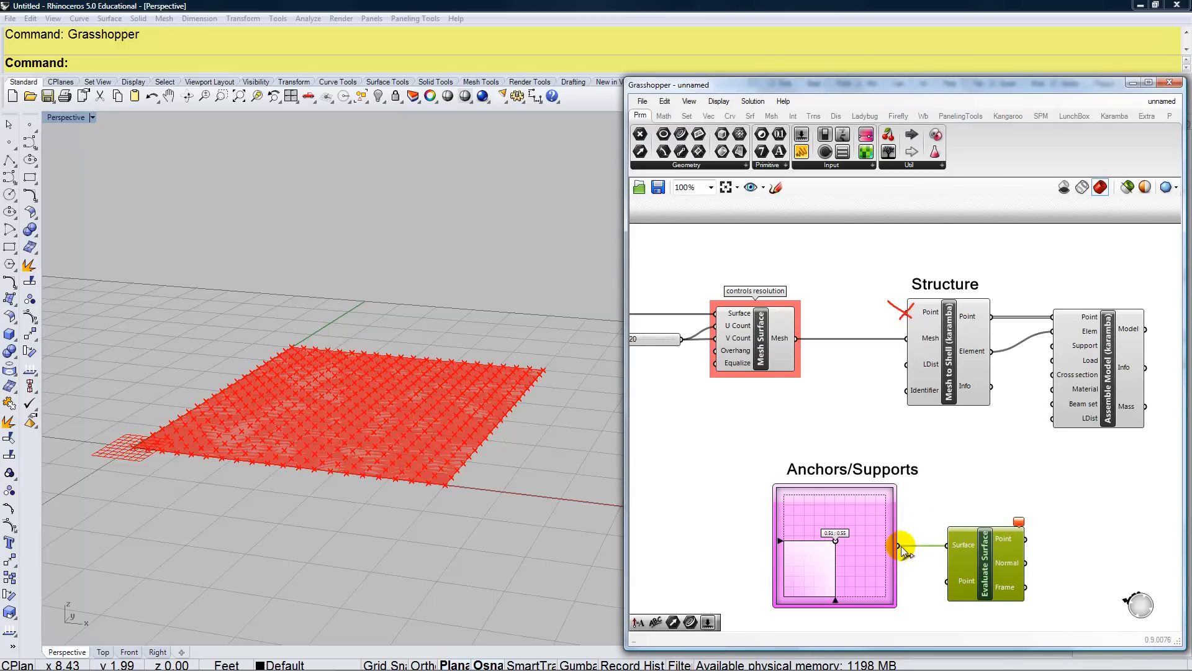
{"action": "left_click_drag", "start_coordinate": [899, 546], "coordinate": [962, 584]}
{"action": "left_click", "coordinate": [944, 550]}
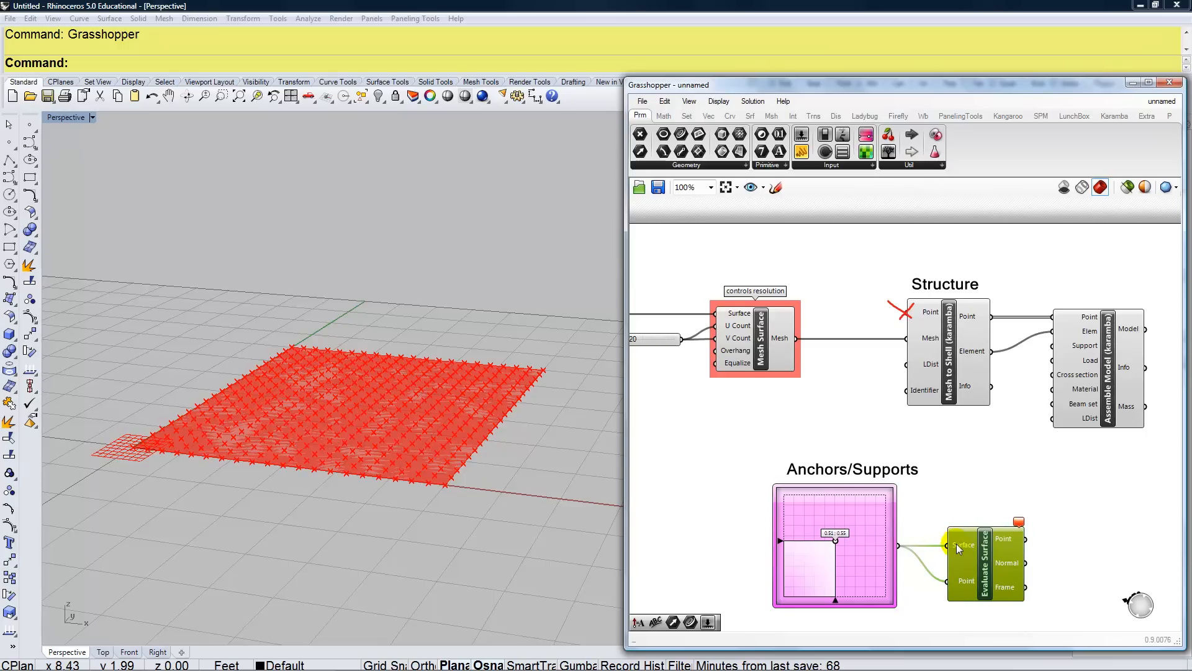
- Connect the surface output from the last component in the blue surface group to the Surface input of Evaluate Surface
{"action": "right_click_drag", "start_coordinate": [960, 456], "coordinate": [1011, 457]}
{"action": "scroll", "coordinate": [1012, 456], "scroll_direction": "down", "scroll_amount": 3}
{"action": "scroll", "coordinate": [805, 396], "scroll_direction": "up", "scroll_amount": 4}
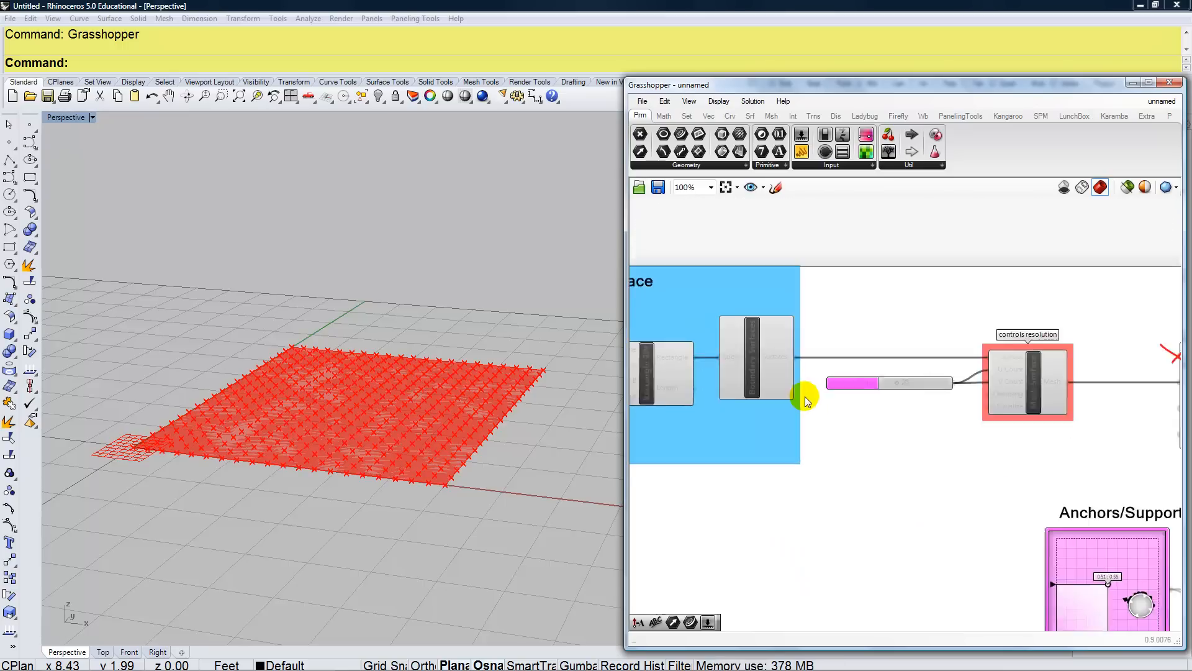
{"action": "left_click_drag", "start_coordinate": [792, 351], "coordinate": [983, 549]}
{"action": "scroll", "coordinate": [788, 416], "scroll_direction": "down", "scroll_amount": 4}
{"action": "scroll", "coordinate": [881, 479], "scroll_direction": "up", "scroll_amount": 4}
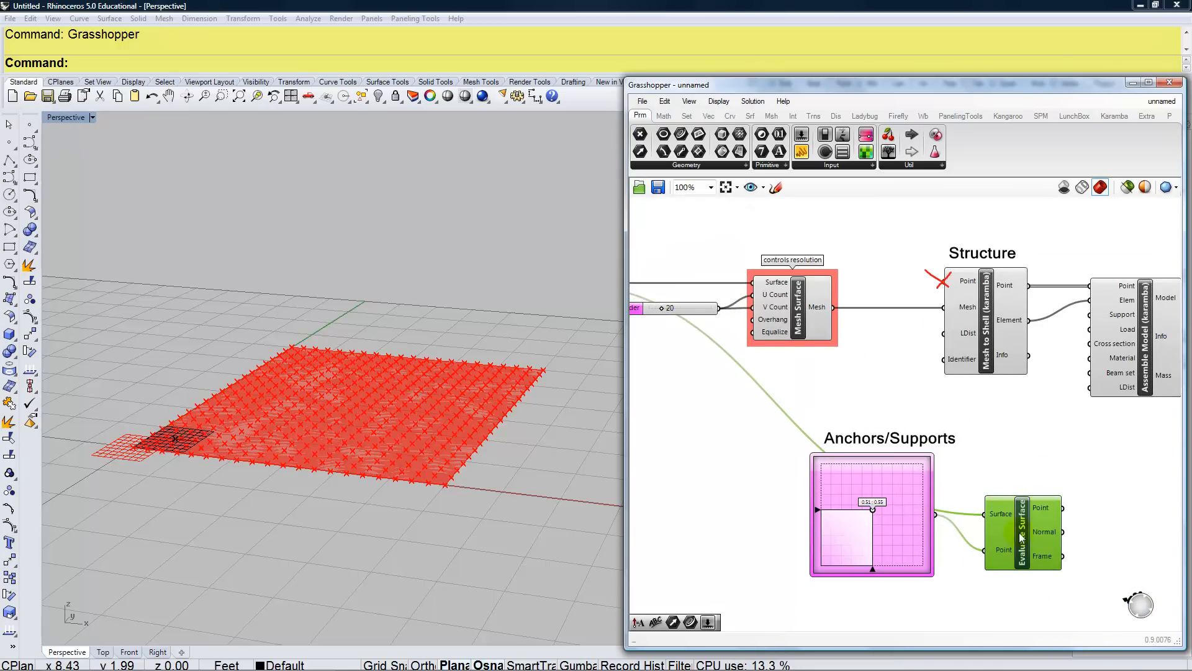
- Move the MD Slider handle to 1.0, 1.0 and reparameterize the Surface input of Evaluate Surface
{"action": "left_click_drag", "start_coordinate": [868, 522], "coordinate": [897, 501]}
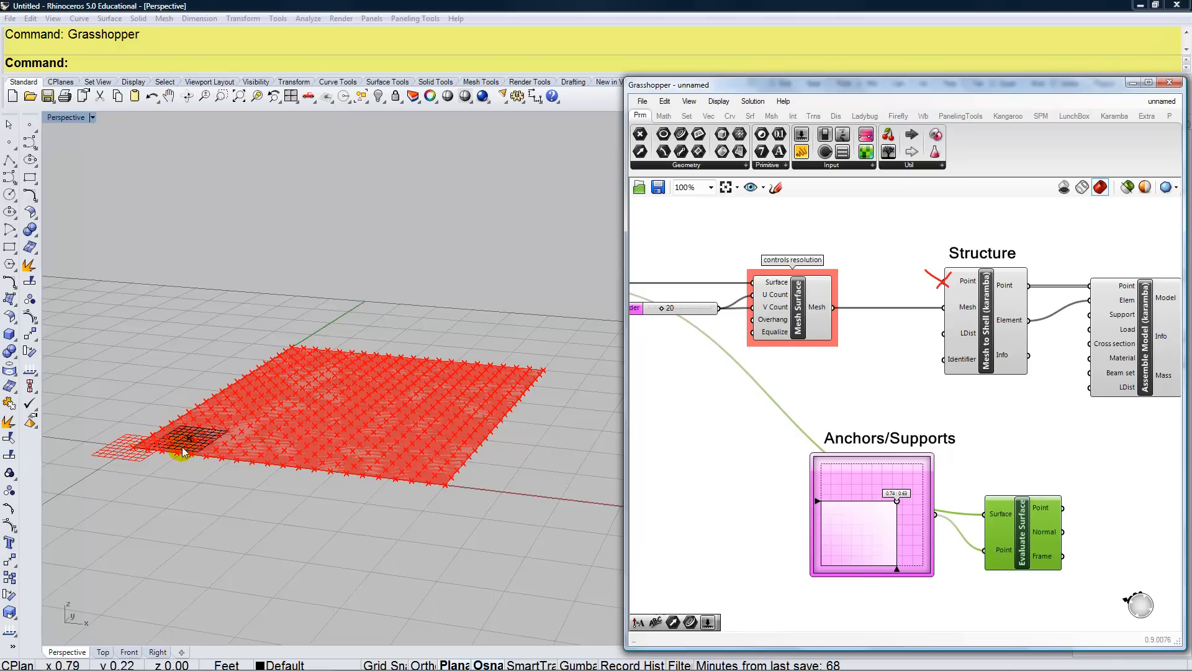
{"action": "left_click_drag", "start_coordinate": [897, 500], "coordinate": [925, 463]}
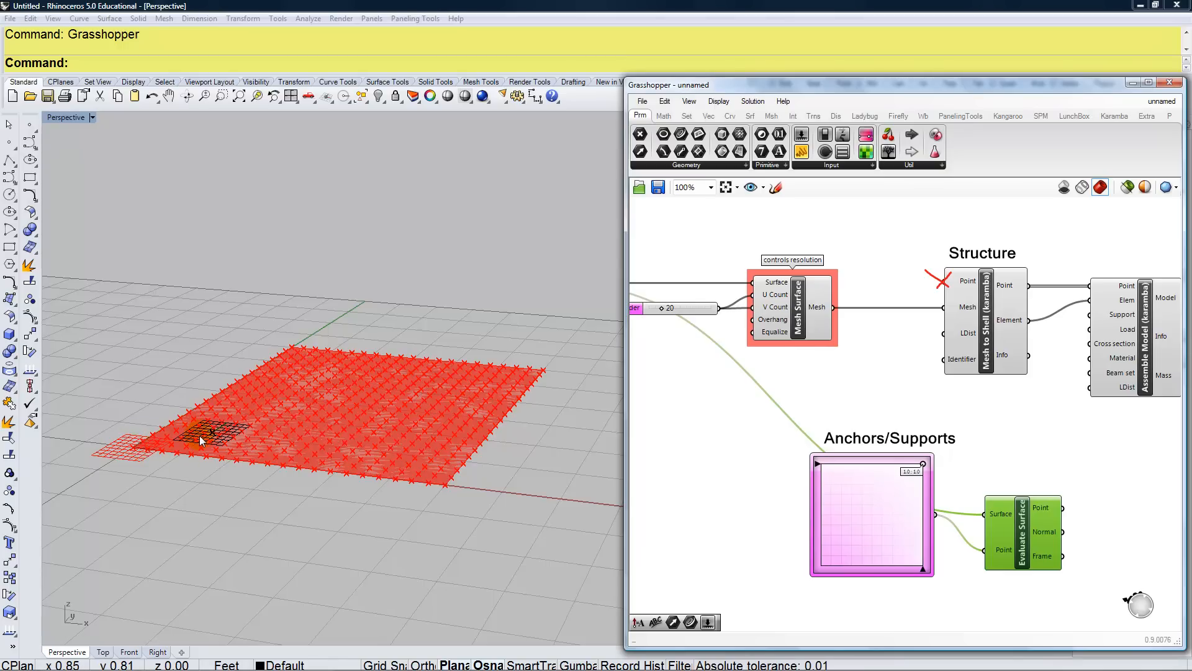
{"action": "mouse_move", "coordinate": [996, 512]}
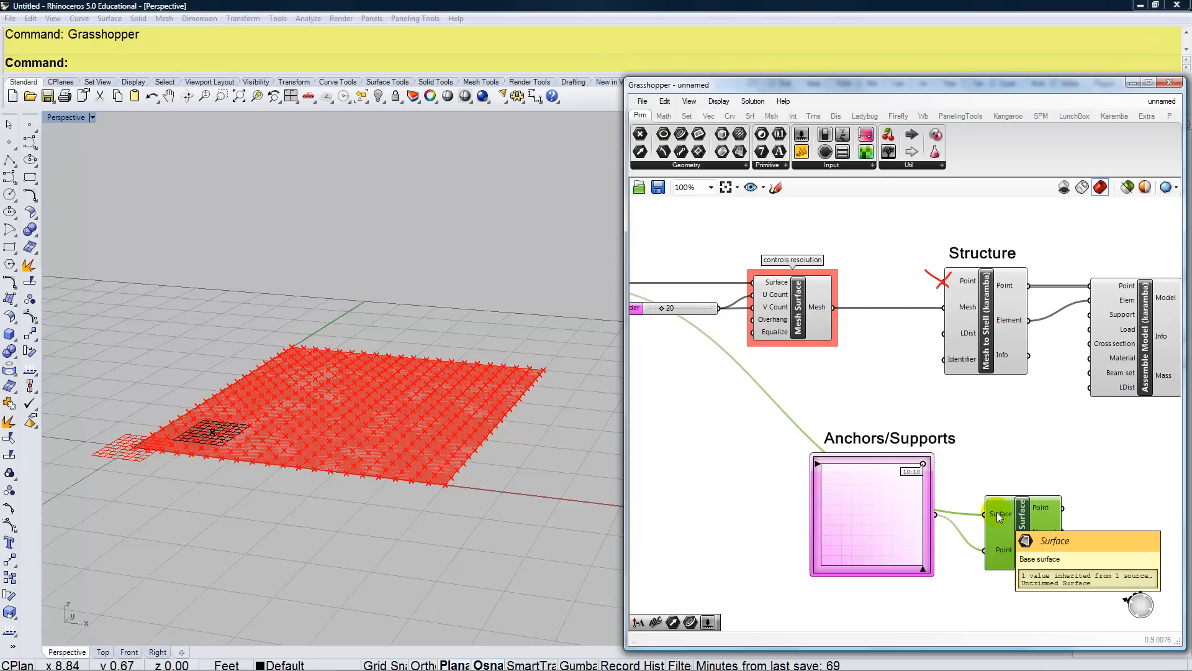
{"action": "right_click", "coordinate": [997, 511]}
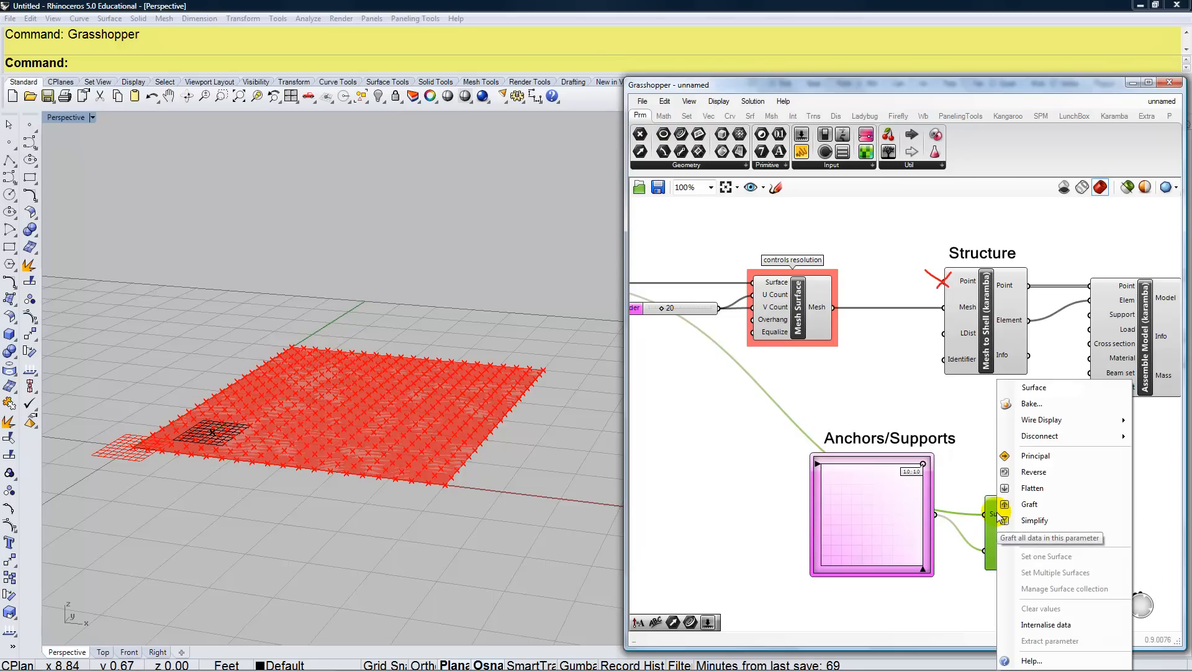
{"action": "left_click", "coordinate": [1034, 536]}
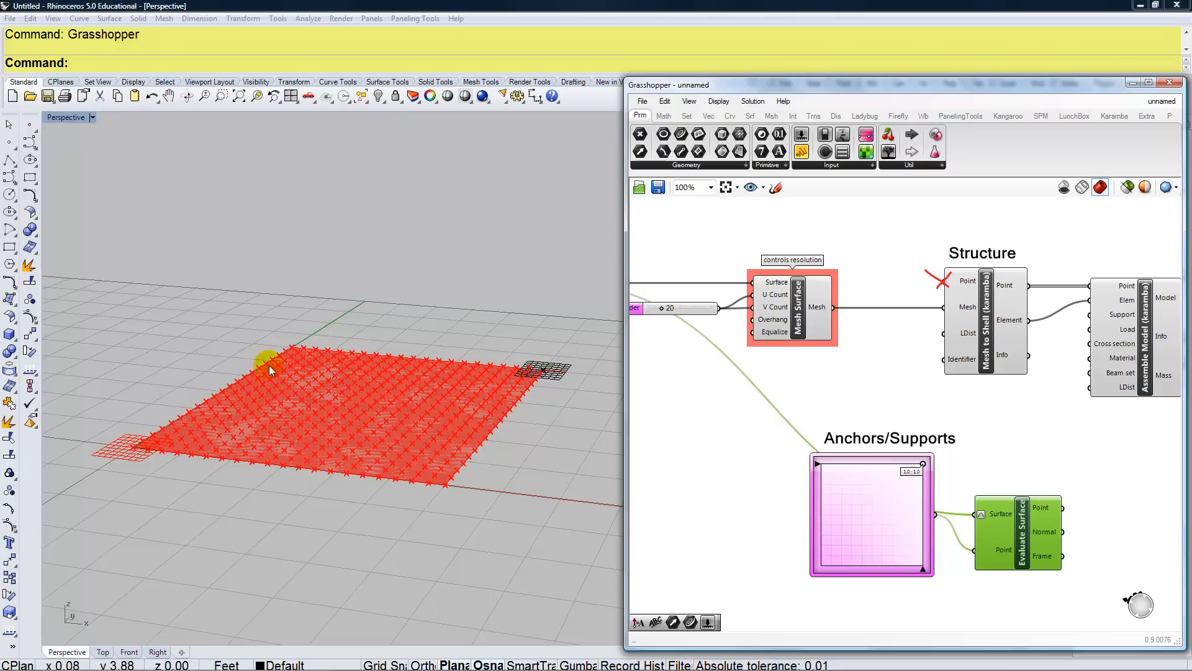
- Set the MD Slider to 0.0, 0.0 and move Evaluate Surface up so its Point input lines up with the slider's output
{"action": "left_click_drag", "start_coordinate": [916, 476], "coordinate": [878, 537]}
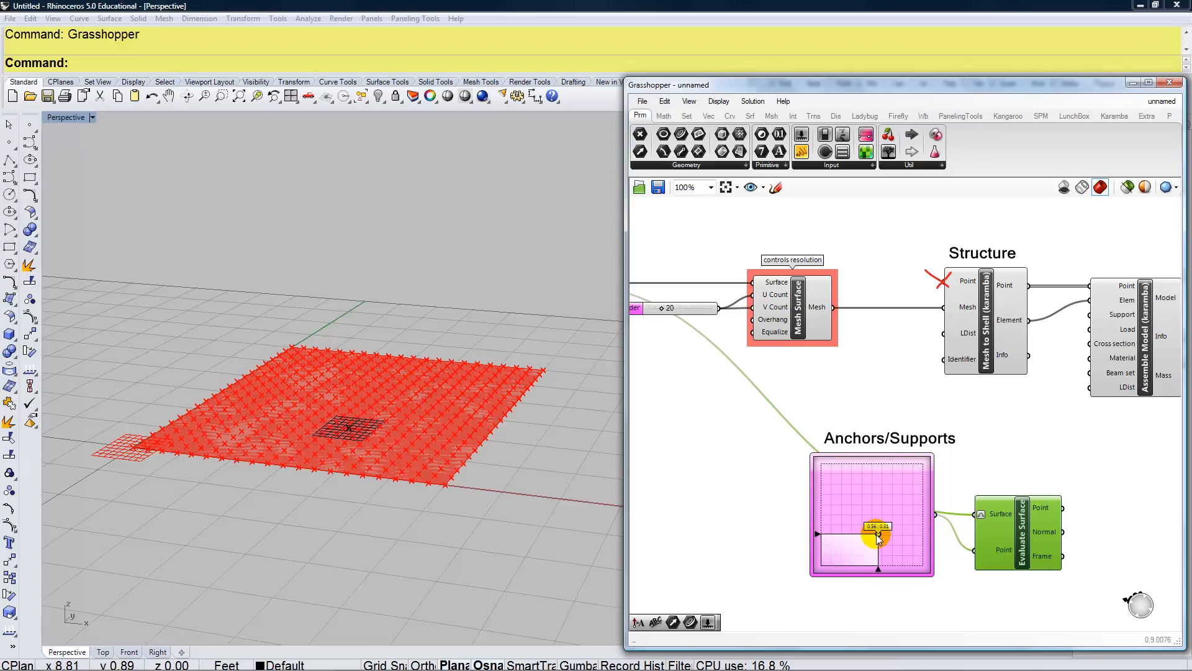
{"action": "left_click_drag", "start_coordinate": [878, 537], "coordinate": [792, 580]}
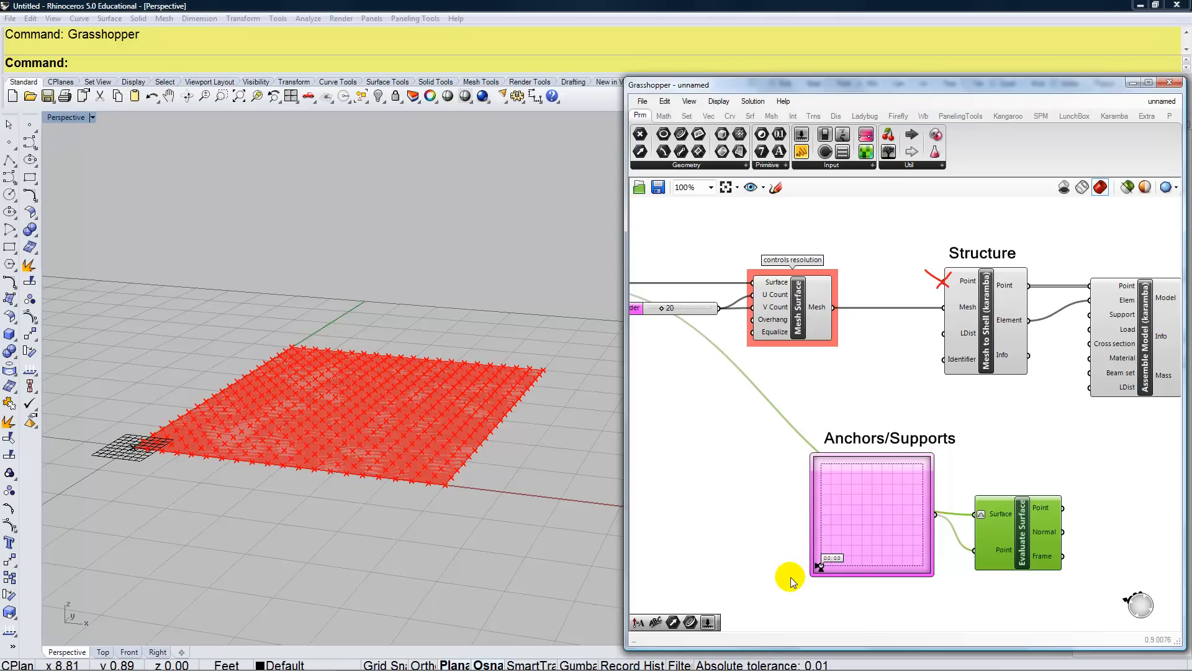
{"action": "mouse_move", "coordinate": [1009, 549]}
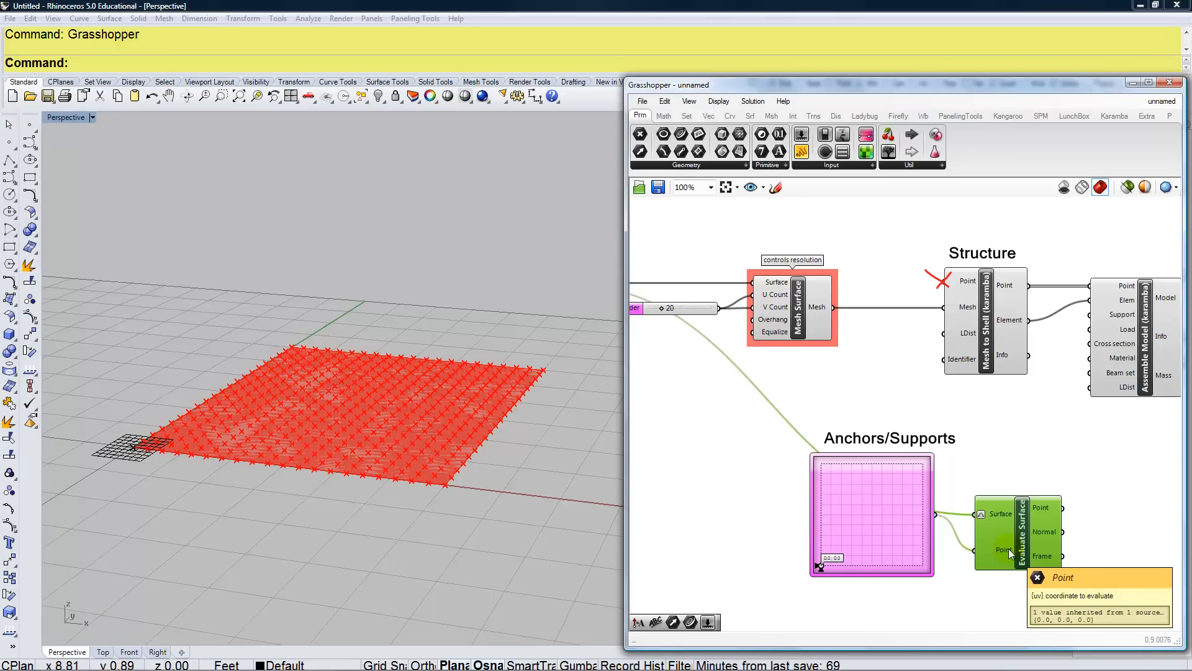
{"action": "right_click_drag", "start_coordinate": [1086, 520], "coordinate": [893, 503]}
{"action": "left_click_drag", "start_coordinate": [864, 516], "coordinate": [868, 481]}
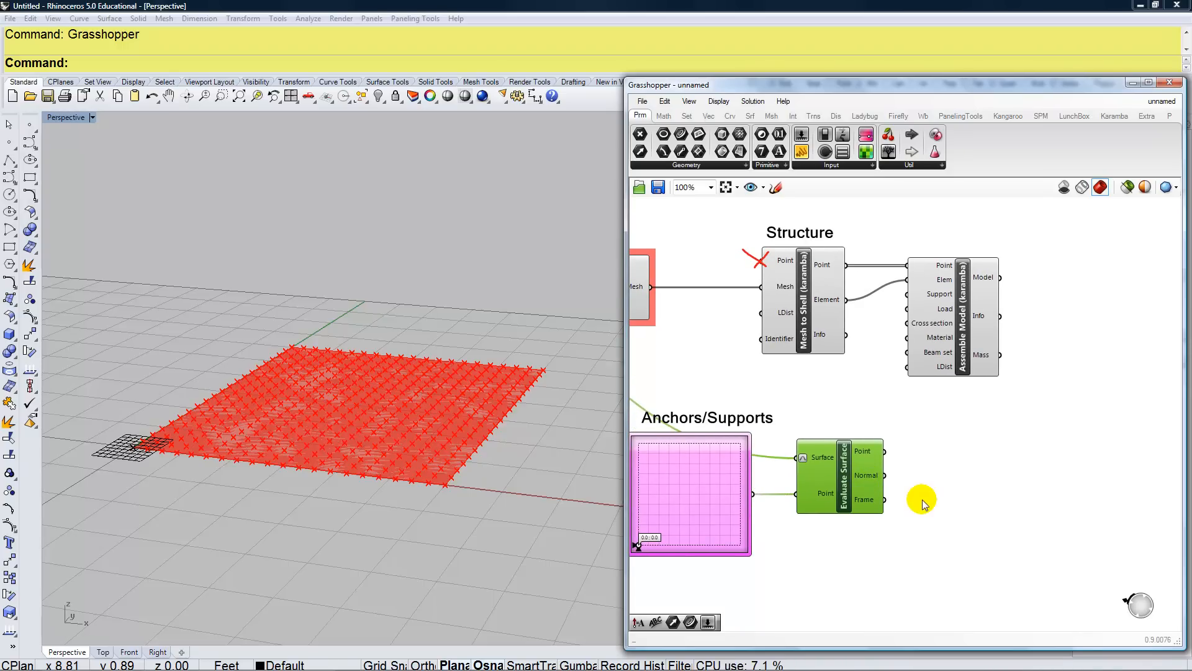
- Add a Support (karamba) component beside Evaluate Surface and connect the Point output to its Pos|Ind input
{"action": "double_click", "coordinate": [958, 487]}
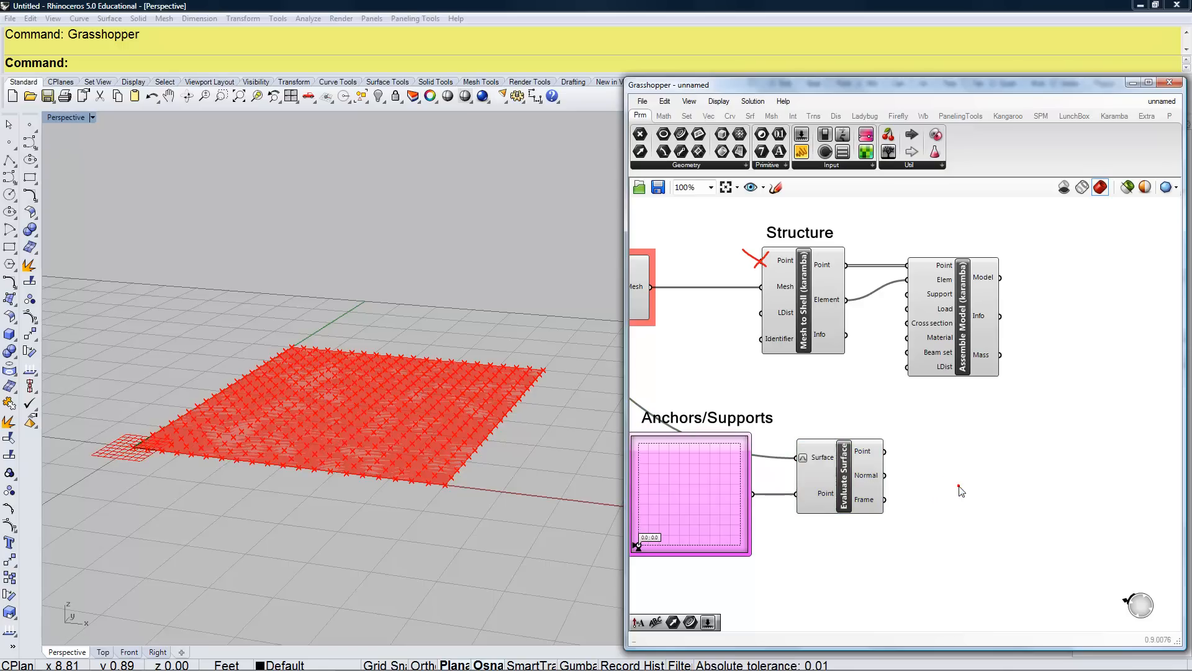
{"action": "type", "text": "supp"}
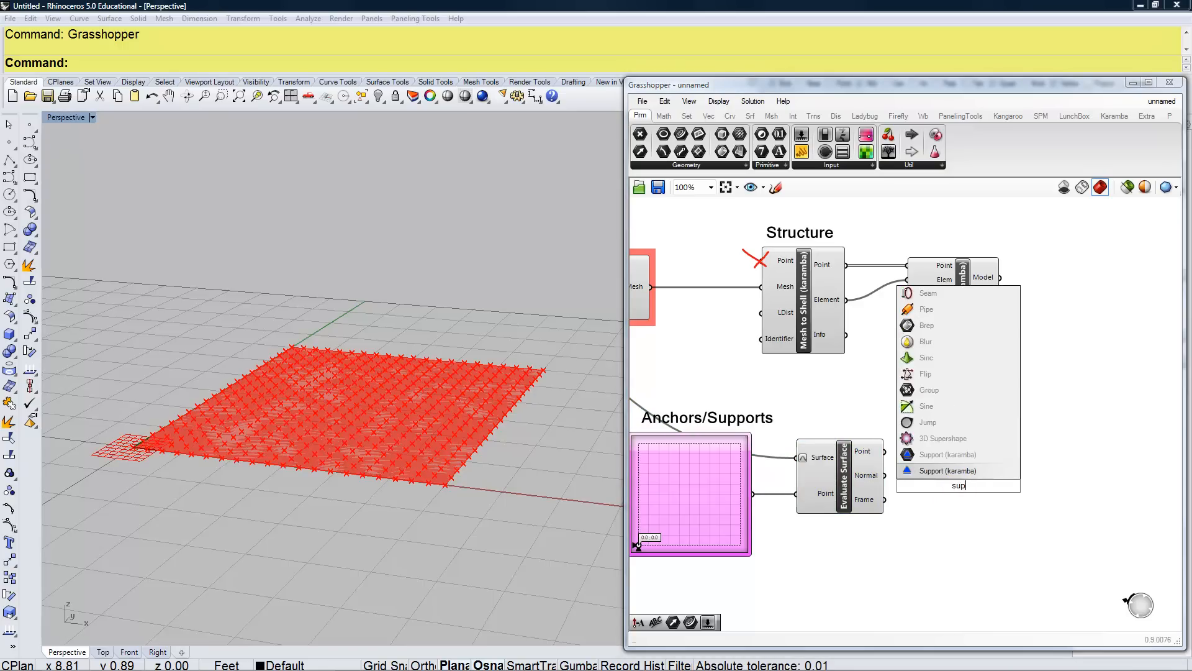
{"action": "left_click", "coordinate": [944, 472]}
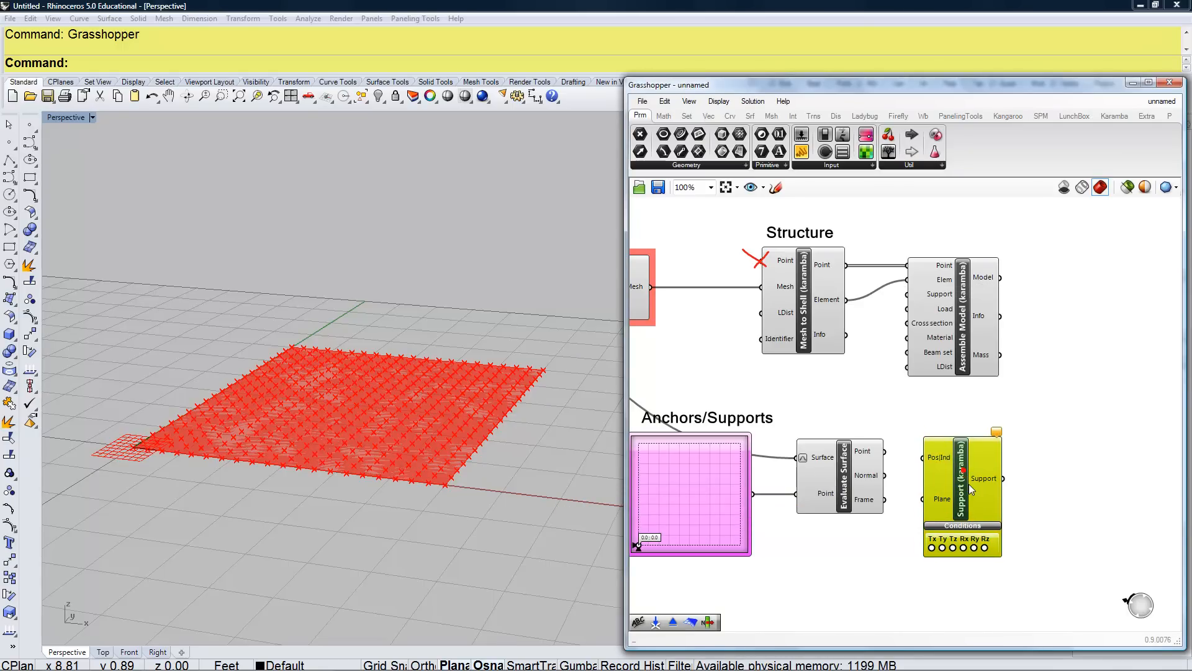
{"action": "left_click_drag", "start_coordinate": [970, 490], "coordinate": [968, 481]}
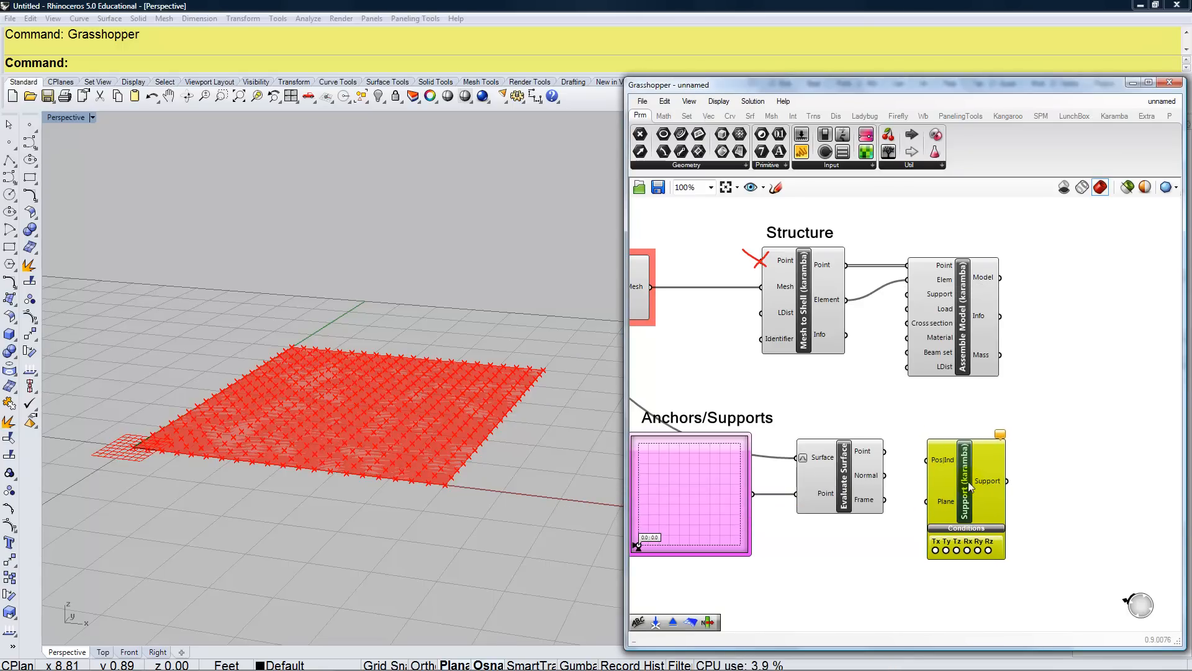
{"action": "left_click_drag", "start_coordinate": [885, 452], "coordinate": [941, 465]}
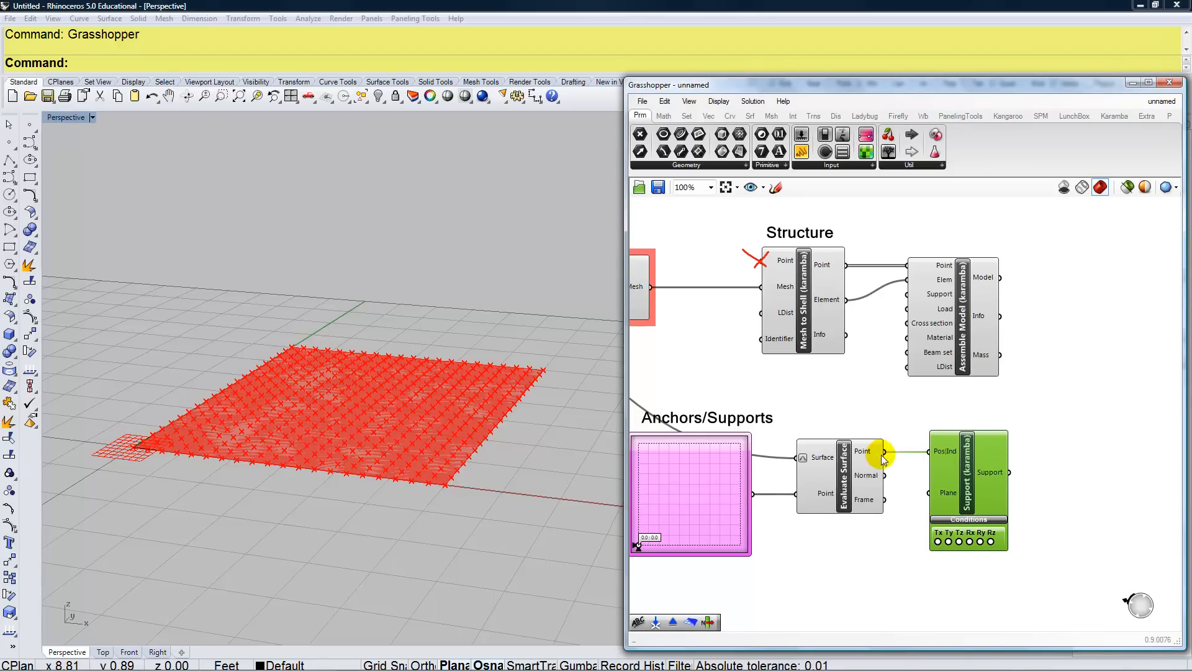
{"action": "mouse_move", "coordinate": [874, 454]}
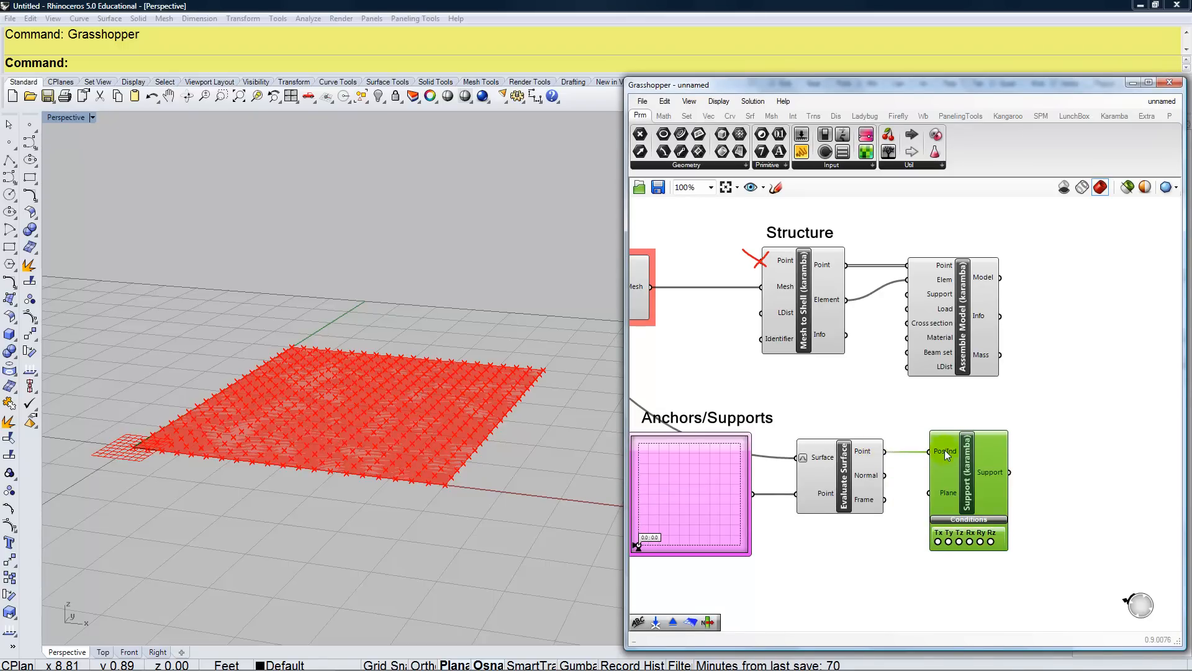
{"action": "left_click_drag", "start_coordinate": [929, 457], "coordinate": [931, 453]}
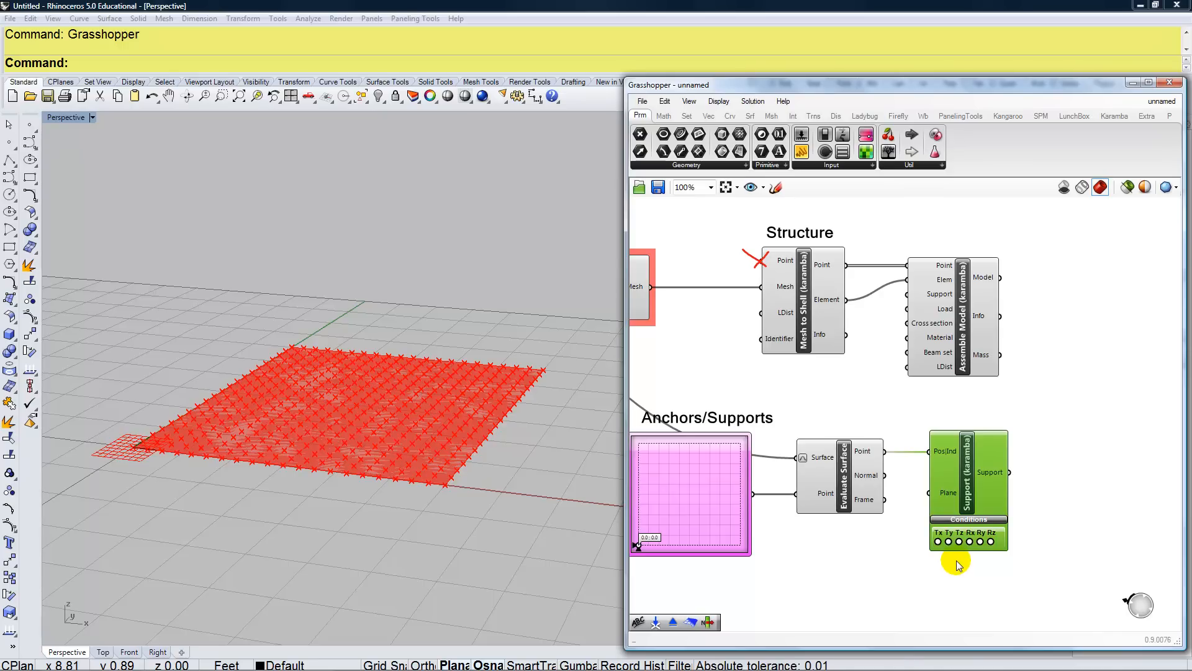
- Enable all six conditions, Tx, Ty, Tz, Rx, Ry and Rz, on the Support component
{"action": "scroll", "coordinate": [953, 558], "scroll_direction": "up", "scroll_amount": 2}
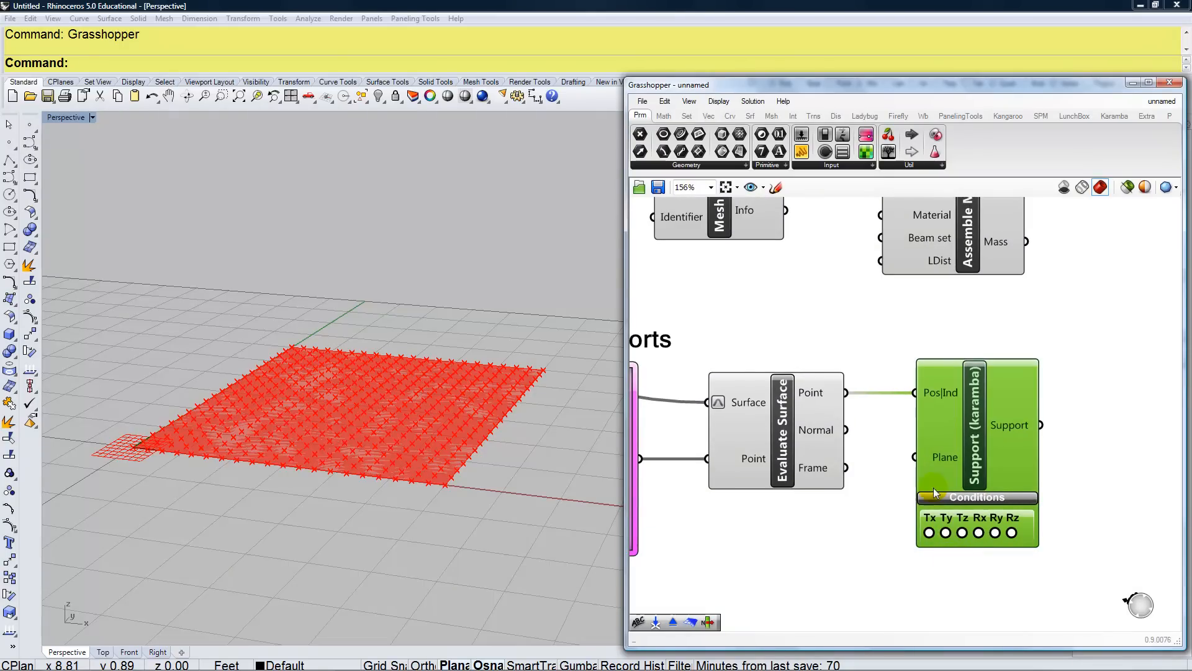
{"action": "left_click", "coordinate": [930, 532]}
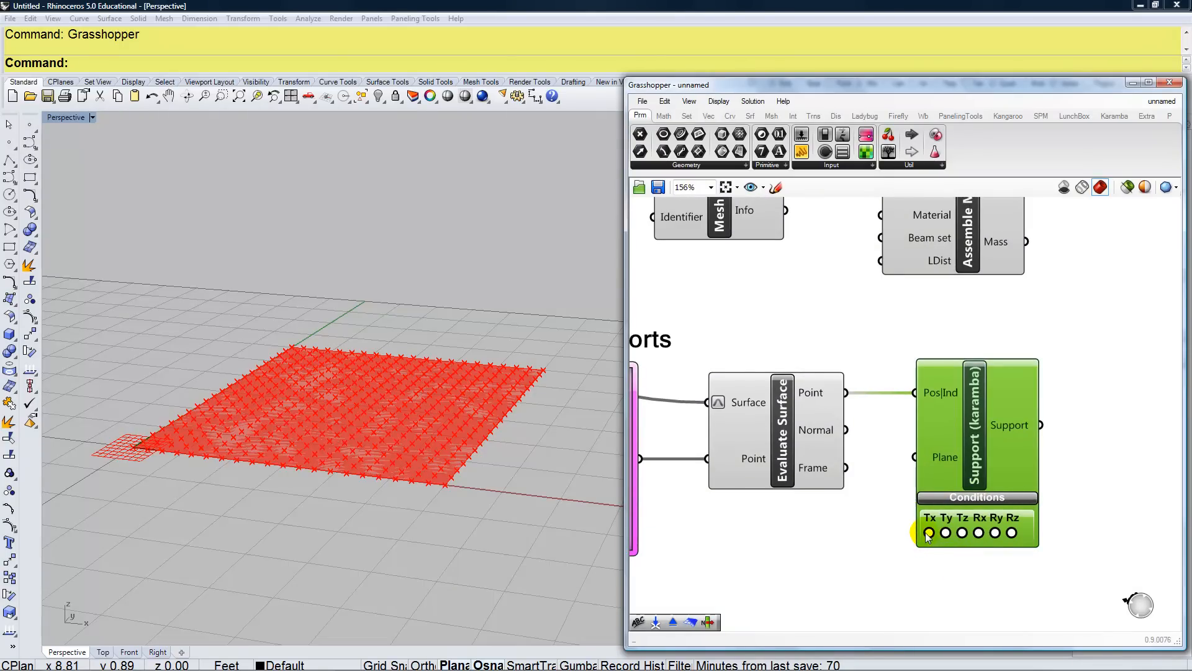
{"action": "left_click", "coordinate": [962, 533]}
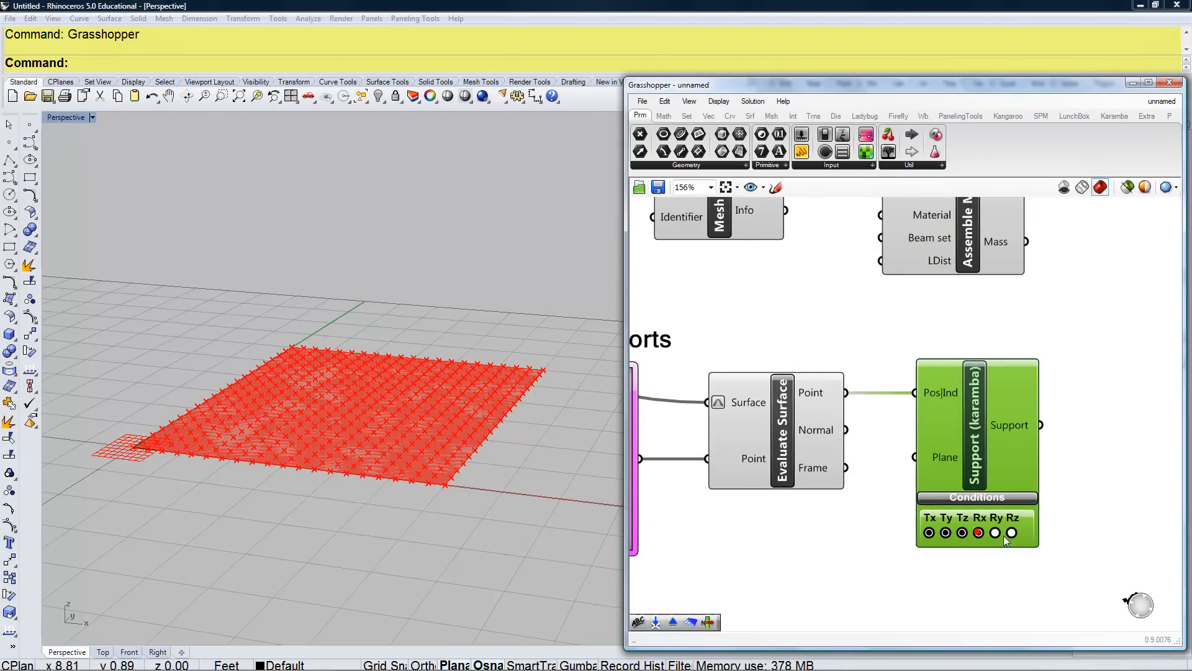
{"action": "left_click", "coordinate": [995, 533]}
{"action": "left_click", "coordinate": [1011, 533]}
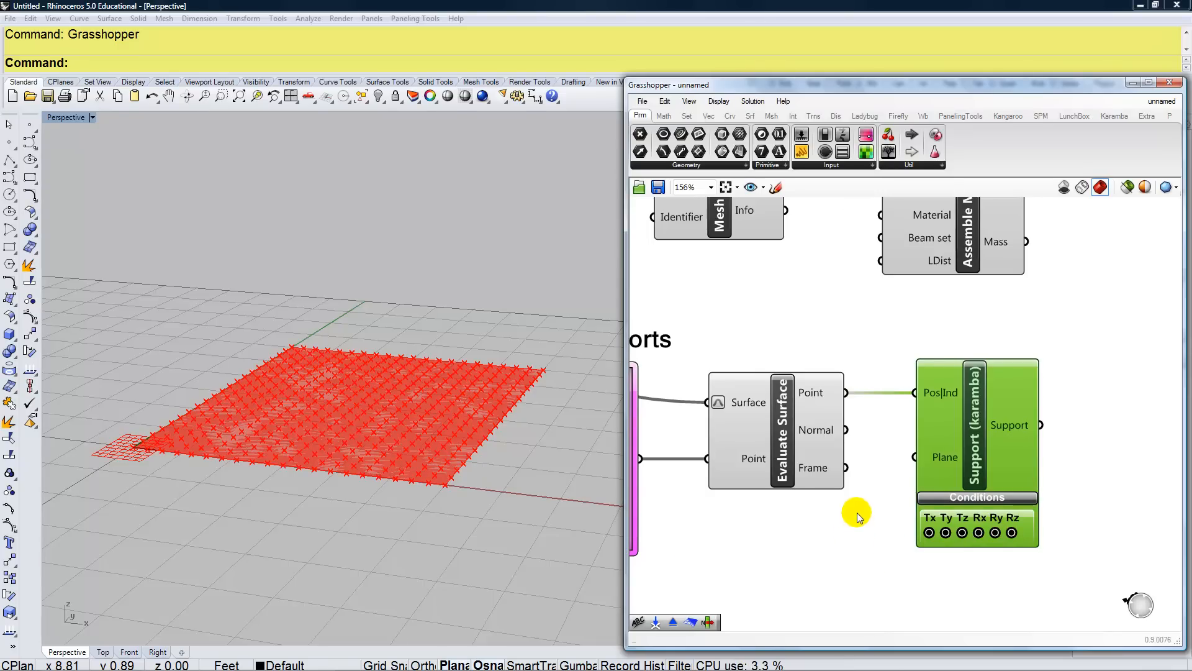
- Duplicate the MD Slider, Evaluate Surface and Support components together and place the copy directly below the originals
{"action": "scroll", "coordinate": [856, 514], "scroll_direction": "down", "scroll_amount": 3}
{"action": "right_click_drag", "start_coordinate": [858, 514], "coordinate": [892, 488]}
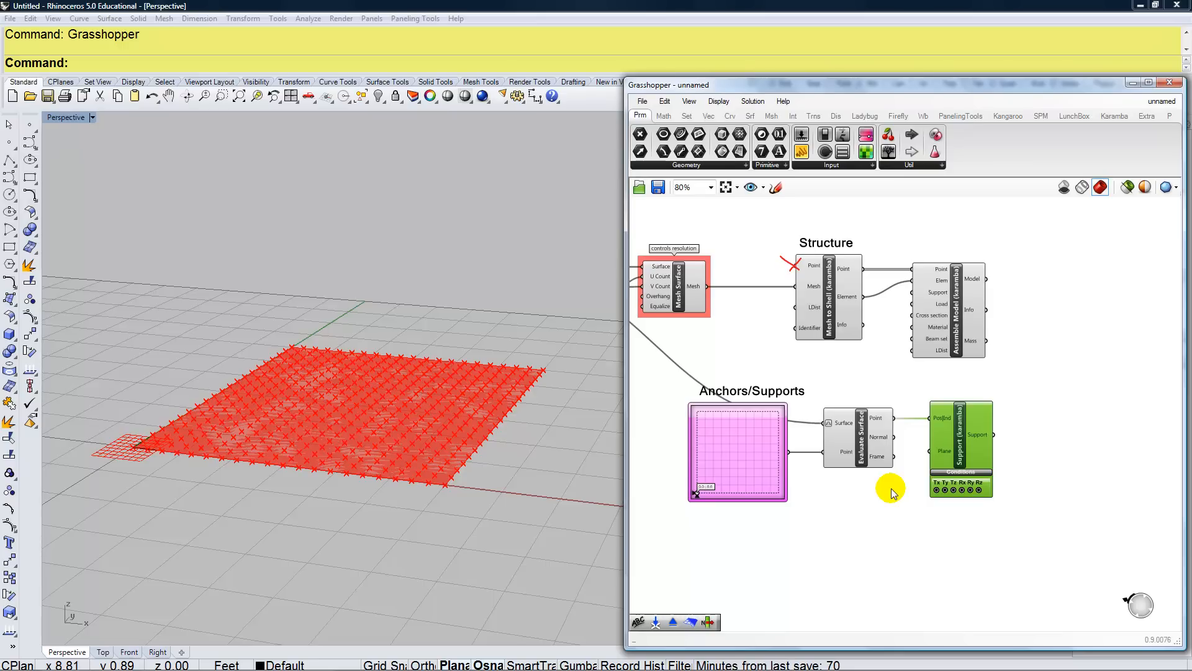
{"action": "left_click_drag", "start_coordinate": [1006, 542], "coordinate": [742, 440]}
{"action": "right_click_drag", "start_coordinate": [842, 512], "coordinate": [840, 490]}
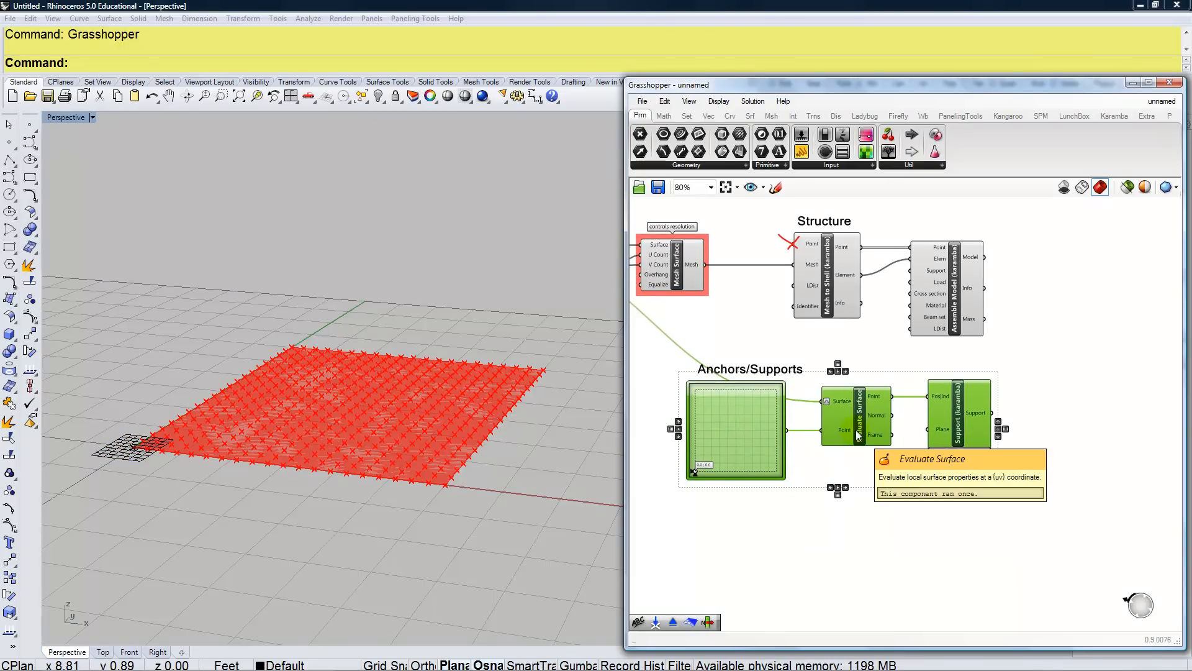
{"action": "left_click_drag", "start_coordinate": [858, 434], "coordinate": [860, 554]}
{"action": "right_click_drag", "start_coordinate": [812, 580], "coordinate": [813, 494]}
{"action": "left_click", "coordinate": [703, 533]}
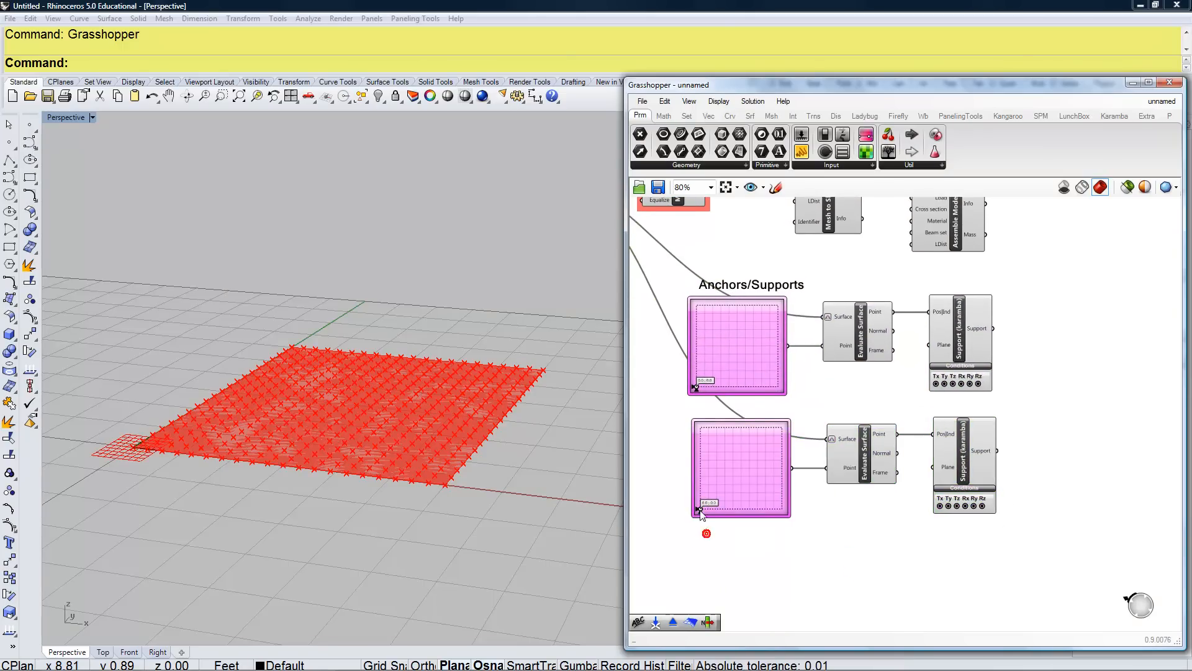
- Set the second MD Slider to its lower-right corner and duplicate that slider, Evaluate Surface and Support set directly below
{"action": "left_click_drag", "start_coordinate": [710, 512], "coordinate": [790, 524]}
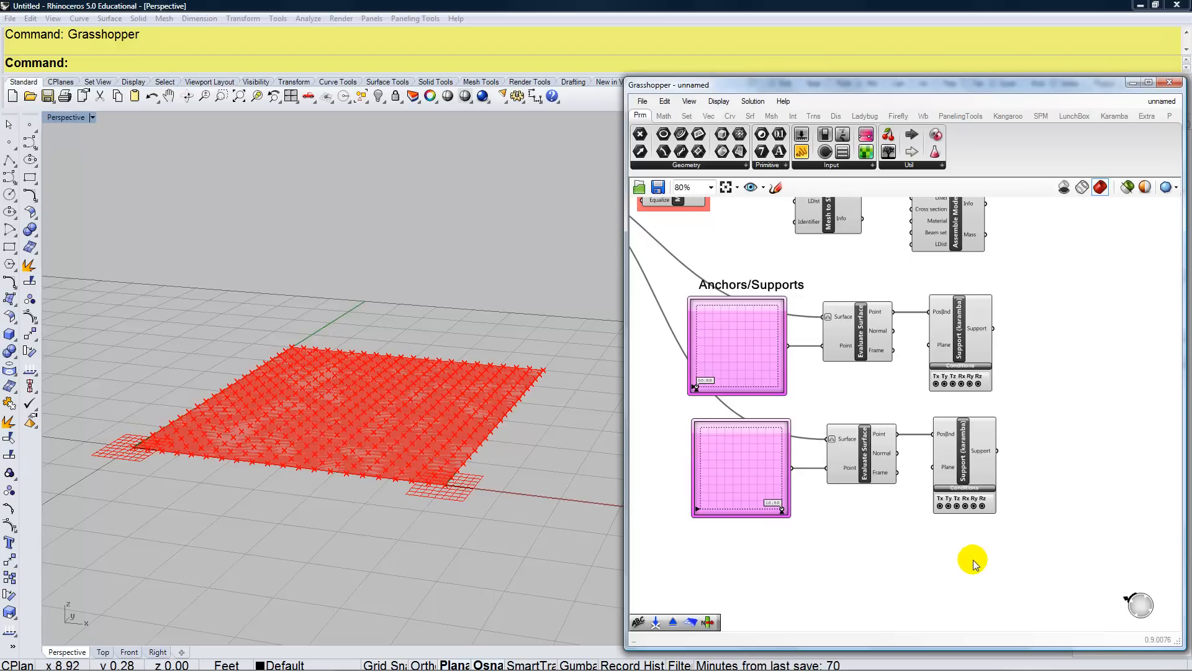
{"action": "left_click_drag", "start_coordinate": [1011, 563], "coordinate": [748, 557]}
{"action": "scroll", "coordinate": [747, 447], "scroll_direction": "down", "scroll_amount": 1}
{"action": "right_click_drag", "start_coordinate": [815, 517], "coordinate": [817, 471]}
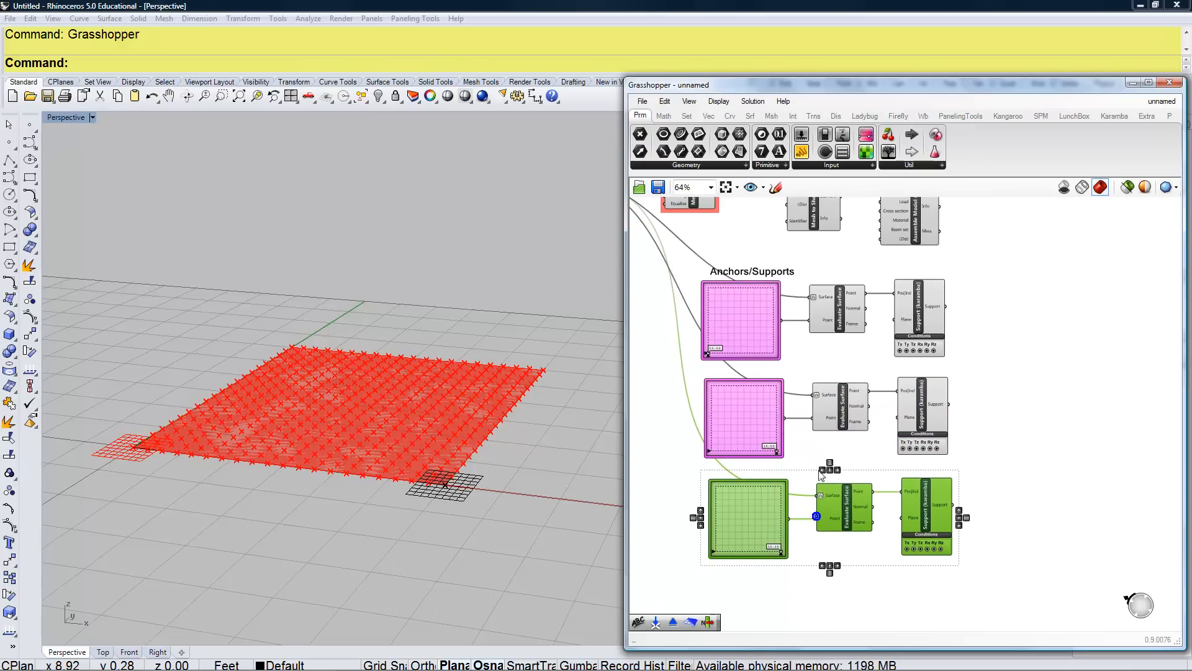
- Set the third MD Slider to its upper-right corner and duplicate its slider, Evaluate Surface and Support set directly below
{"action": "left_click", "coordinate": [788, 574]}
{"action": "left_click_drag", "start_coordinate": [781, 550], "coordinate": [785, 483]}
{"action": "right_click_drag", "start_coordinate": [825, 564], "coordinate": [822, 489]}
{"action": "left_click_drag", "start_coordinate": [969, 529], "coordinate": [745, 570]}
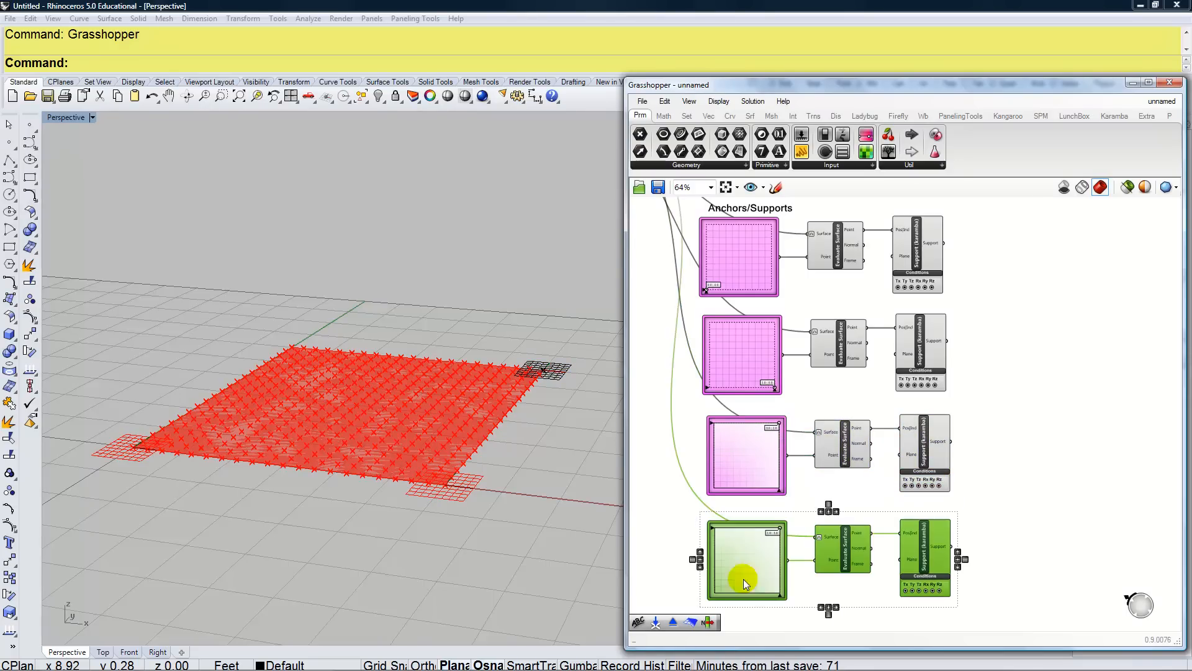
- Set the fourth MD Slider to its upper-left corner so its support sits on the remaining corner of the square
{"action": "left_click", "coordinate": [807, 605]}
{"action": "left_click_drag", "start_coordinate": [779, 535], "coordinate": [709, 525]}
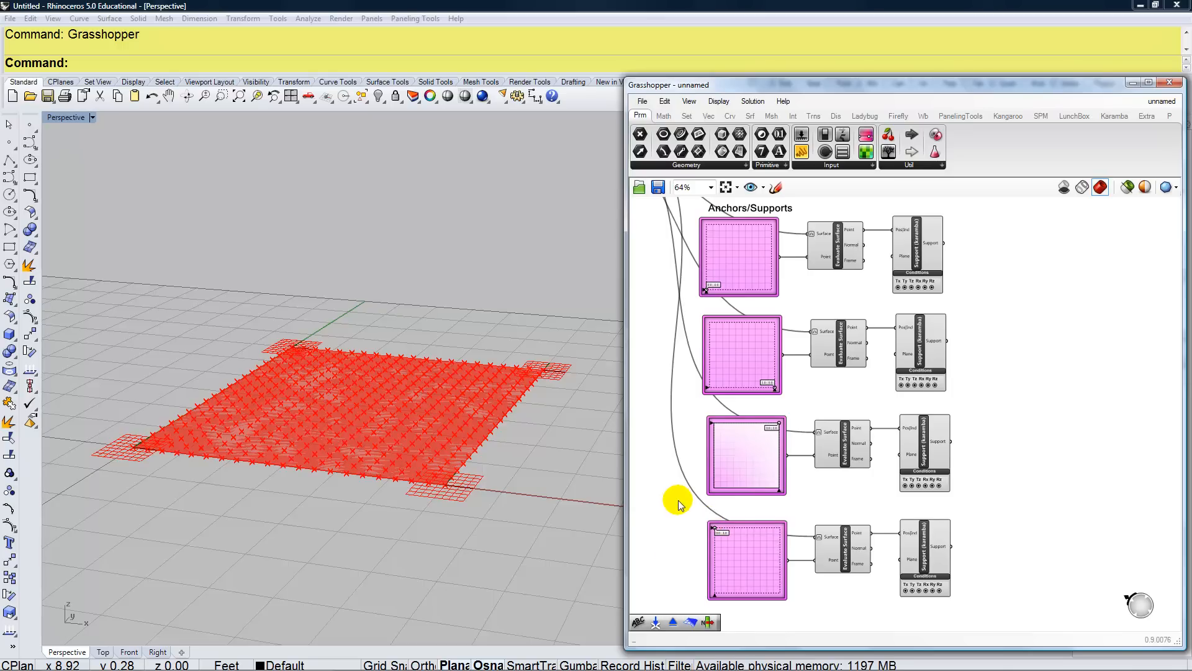
{"action": "right_click_drag", "start_coordinate": [678, 500], "coordinate": [692, 498]}
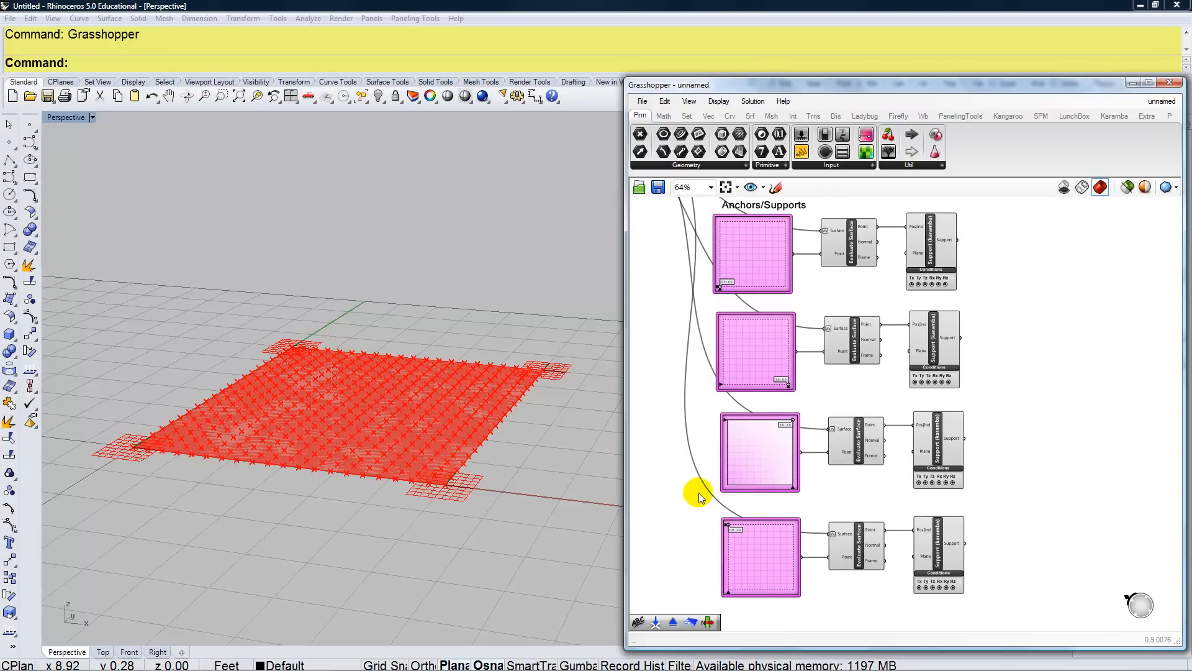
- Group all four support sets together with the Anchors/Supports label and colour the group green
{"action": "scroll", "coordinate": [736, 467], "scroll_direction": "down", "scroll_amount": 2}
{"action": "right_click_drag", "start_coordinate": [736, 467], "coordinate": [771, 453]}
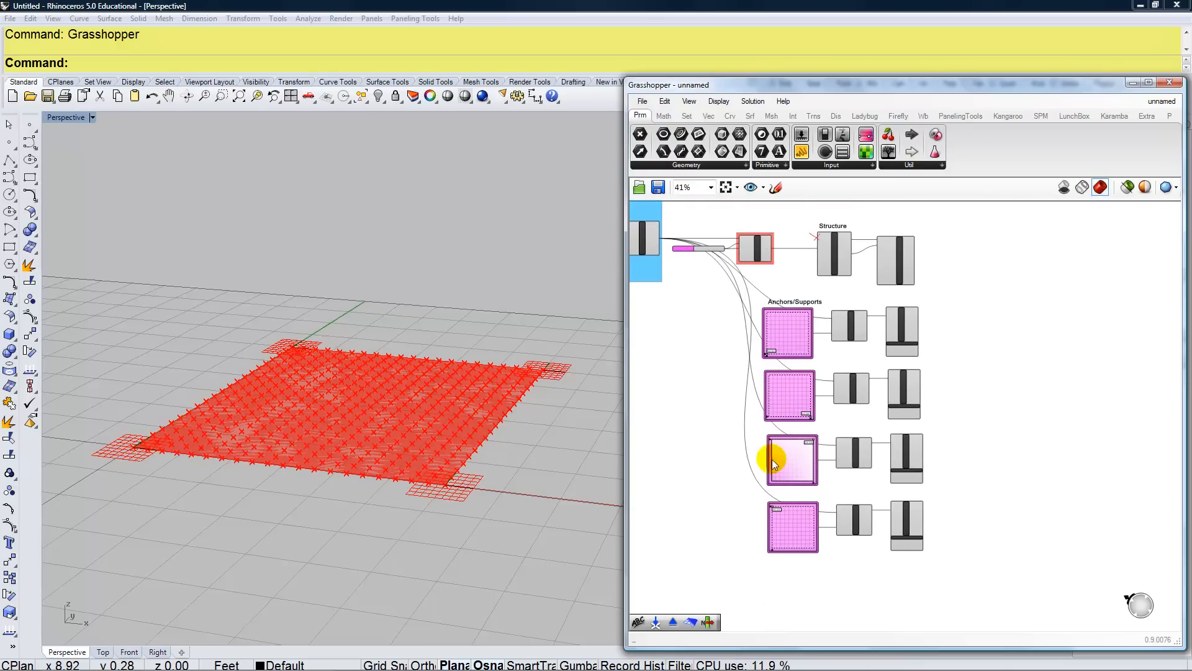
{"action": "left_click_drag", "start_coordinate": [922, 575], "coordinate": [753, 287]}
{"action": "key", "text": "ctrl+g"}
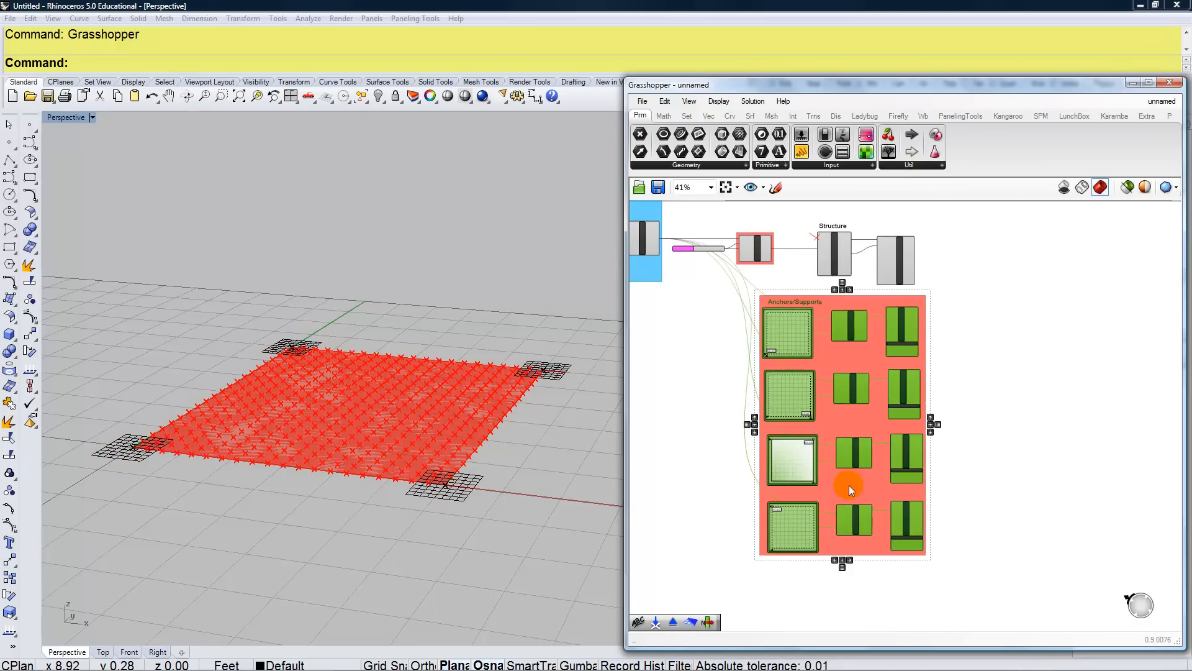
{"action": "right_click", "coordinate": [870, 487]}
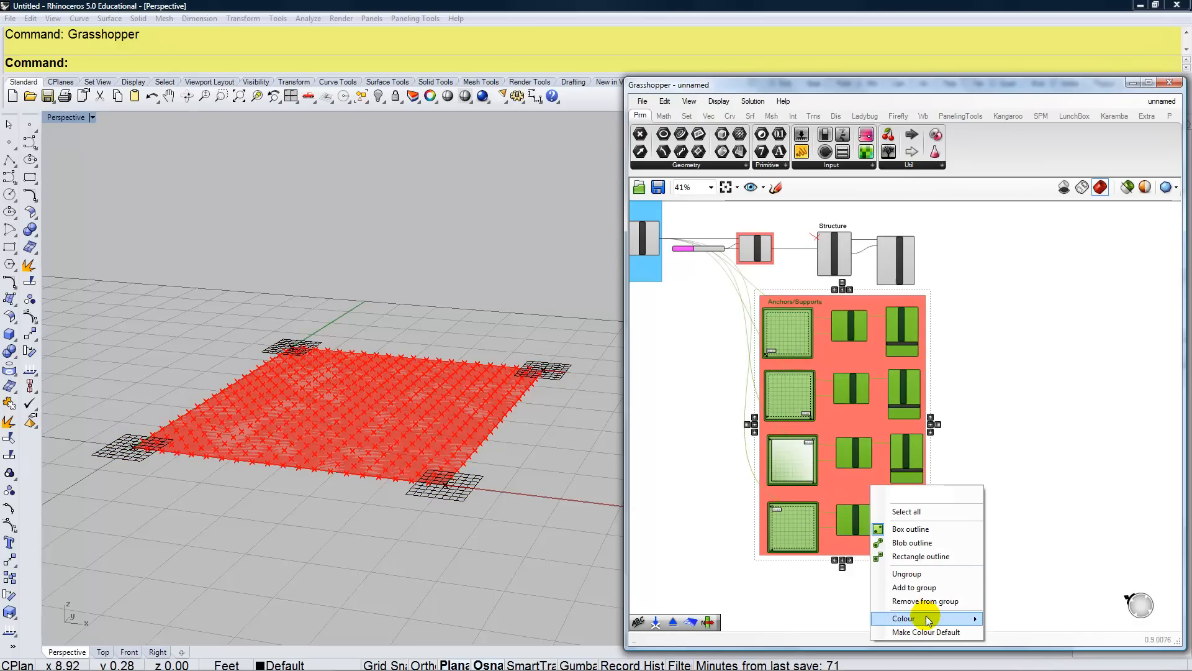
{"action": "mouse_move", "coordinate": [928, 619]}
{"action": "left_click_drag", "start_coordinate": [1042, 587], "coordinate": [1069, 583]}
{"action": "left_click", "coordinate": [719, 467]}
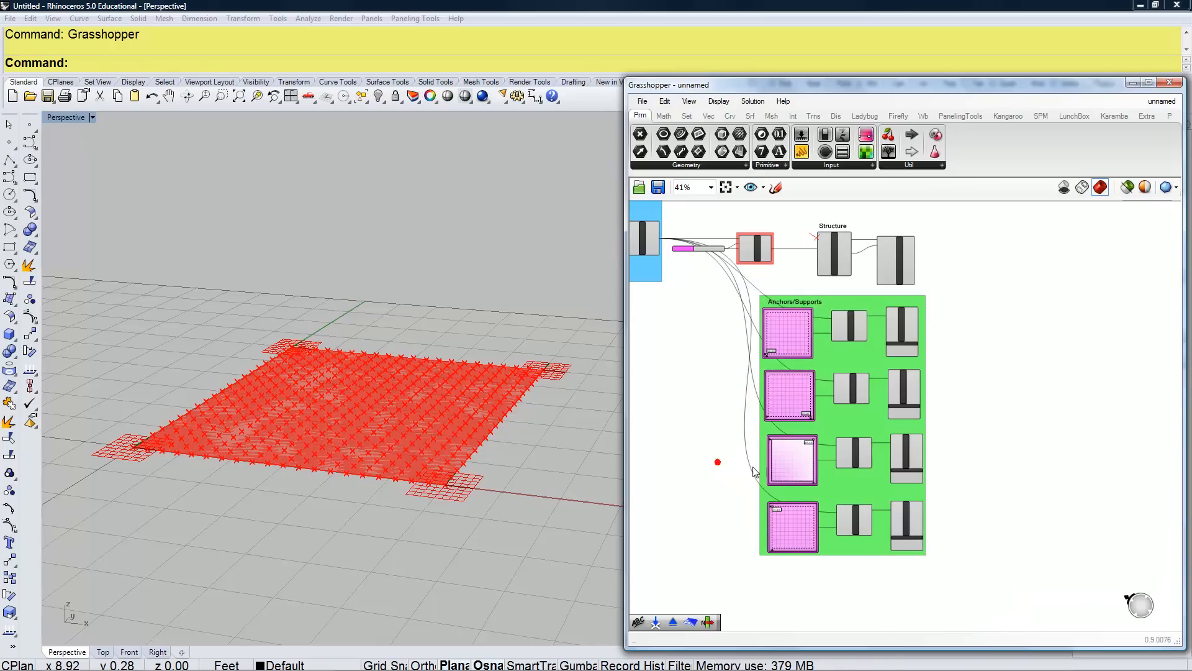
- Shift the Anchors/Supports group slightly left and move Assemble Model right, away from Mesh to Shell
{"action": "left_click_drag", "start_coordinate": [821, 362], "coordinate": [789, 371]}
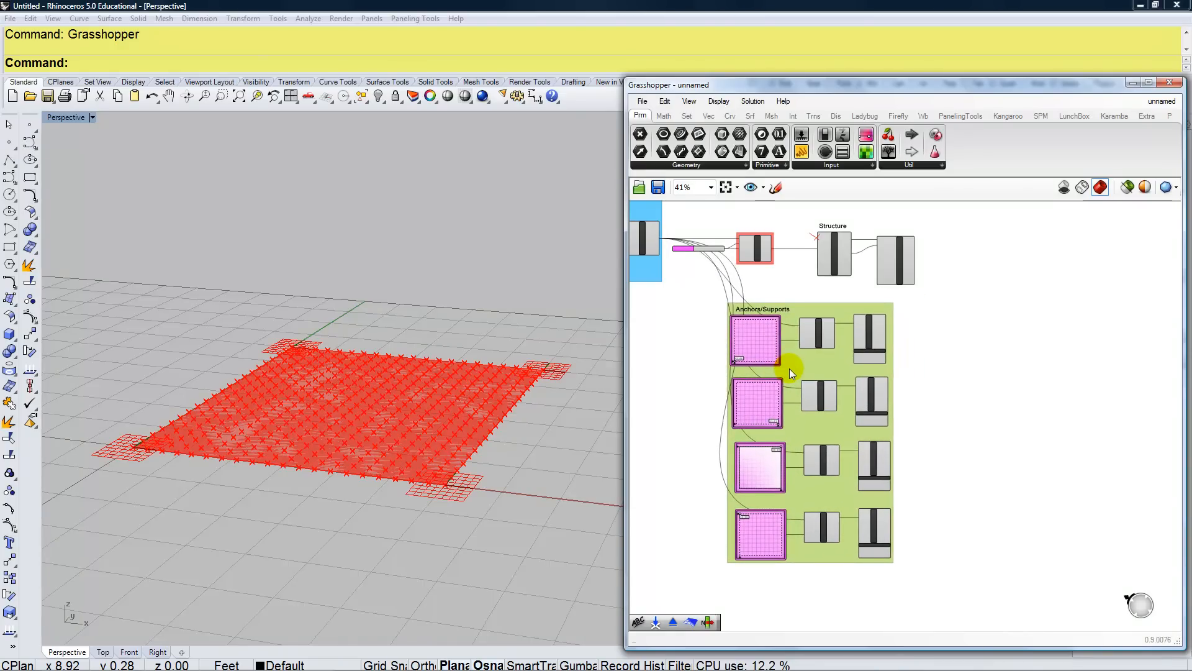
{"action": "right_click_drag", "start_coordinate": [912, 299], "coordinate": [863, 330]}
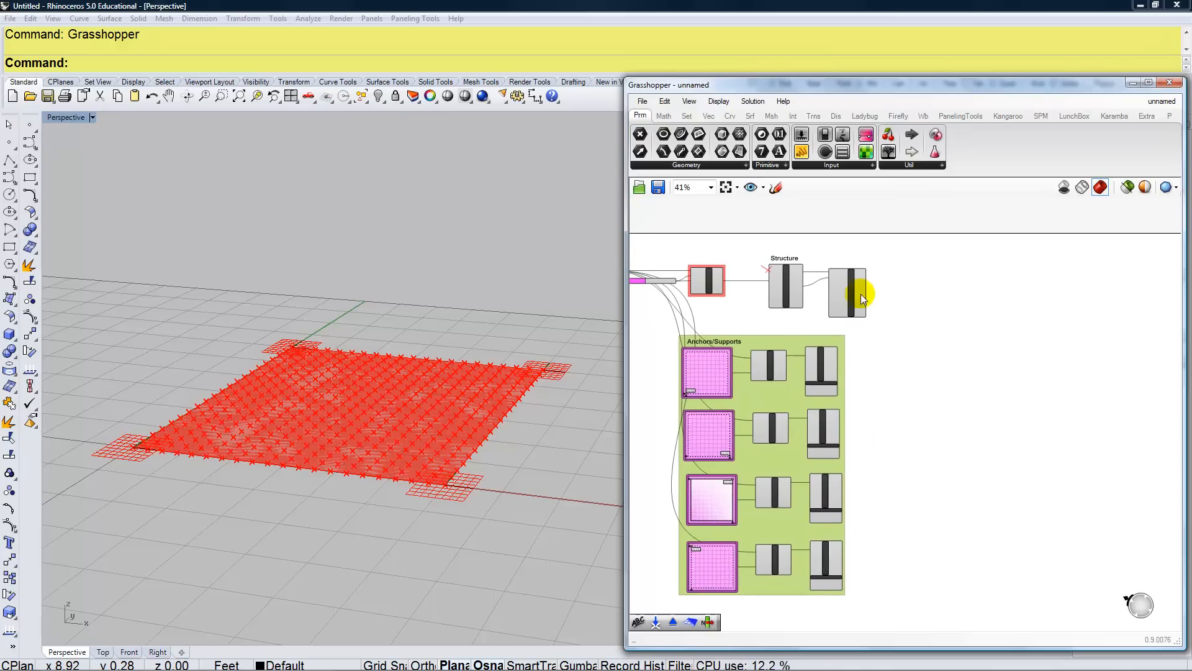
{"action": "scroll", "coordinate": [857, 289], "scroll_direction": "up", "scroll_amount": 5}
{"action": "left_click_drag", "start_coordinate": [847, 349], "coordinate": [929, 350]}
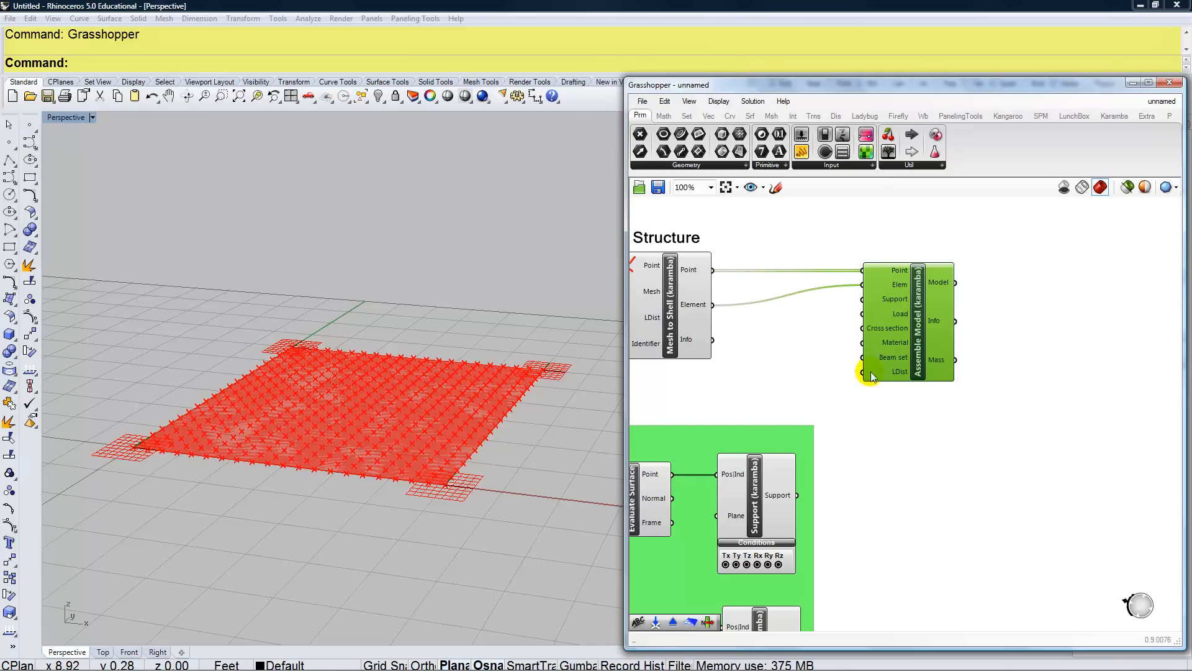
- Connect the outputs of the first three Support components to the Support input of Assemble Model, keeping each existing wire
{"action": "left_click_drag", "start_coordinate": [797, 495], "coordinate": [862, 299]}
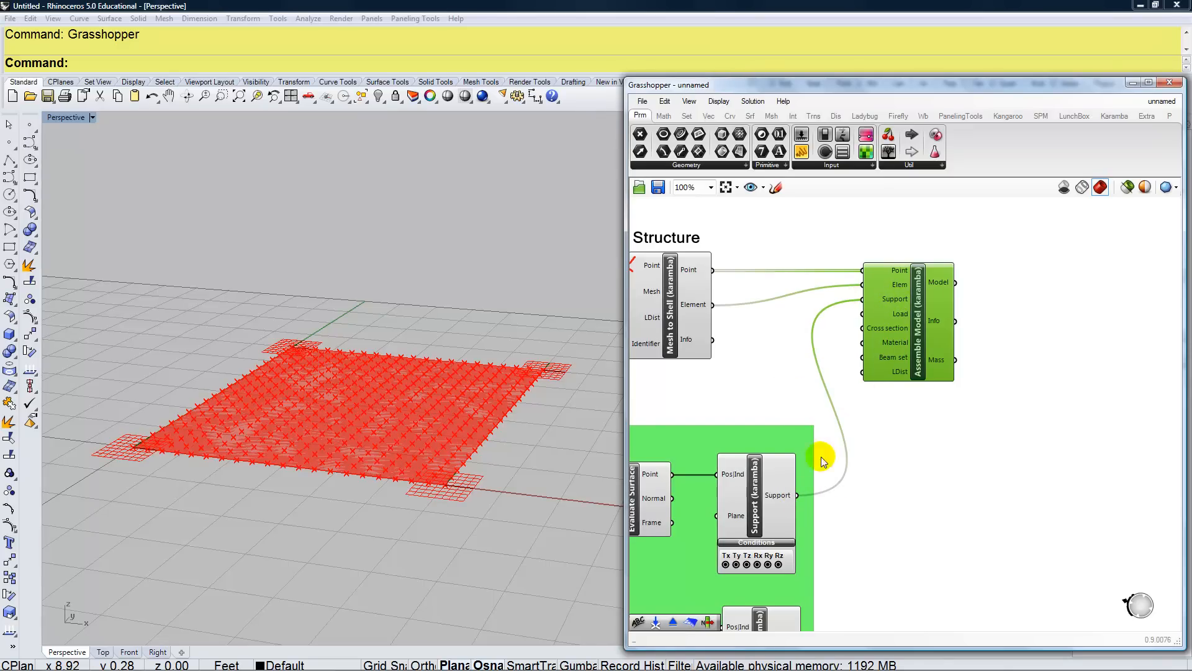
{"action": "right_click_drag", "start_coordinate": [848, 519], "coordinate": [846, 428]}
{"action": "left_click_drag", "start_coordinate": [801, 558], "coordinate": [857, 210]}
{"action": "right_click_drag", "start_coordinate": [882, 502], "coordinate": [867, 351]}
{"action": "left_click", "coordinate": [794, 567]}
{"action": "scroll", "coordinate": [802, 374], "scroll_direction": "down", "scroll_amount": 3}
{"action": "left_click_drag", "start_coordinate": [795, 561], "coordinate": [821, 235]}
{"action": "scroll", "coordinate": [800, 376], "scroll_direction": "down", "scroll_amount": 1}
{"action": "scroll", "coordinate": [815, 217], "scroll_direction": "up", "scroll_amount": 3}
{"action": "scroll", "coordinate": [812, 381], "scroll_direction": "down", "scroll_amount": 2}
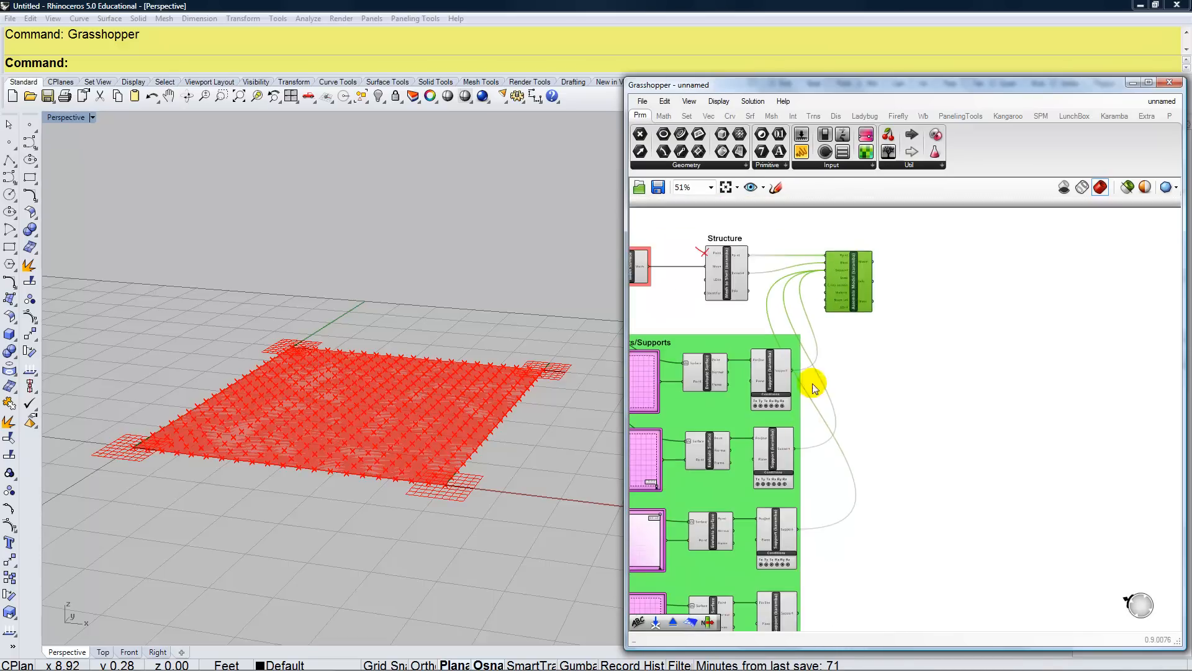
- Add the fourth Support component's output to the Support input of Assemble Model alongside the other three wires
{"action": "scroll", "coordinate": [798, 617], "scroll_direction": "up", "scroll_amount": 3}
{"action": "scroll", "coordinate": [831, 542], "scroll_direction": "down", "scroll_amount": 6}
{"action": "left_click_drag", "start_coordinate": [795, 611], "coordinate": [833, 376]}
{"action": "scroll", "coordinate": [834, 373], "scroll_direction": "up", "scroll_amount": 6}
{"action": "right_click_drag", "start_coordinate": [862, 541], "coordinate": [856, 463]}
{"action": "left_click", "coordinate": [857, 467]}
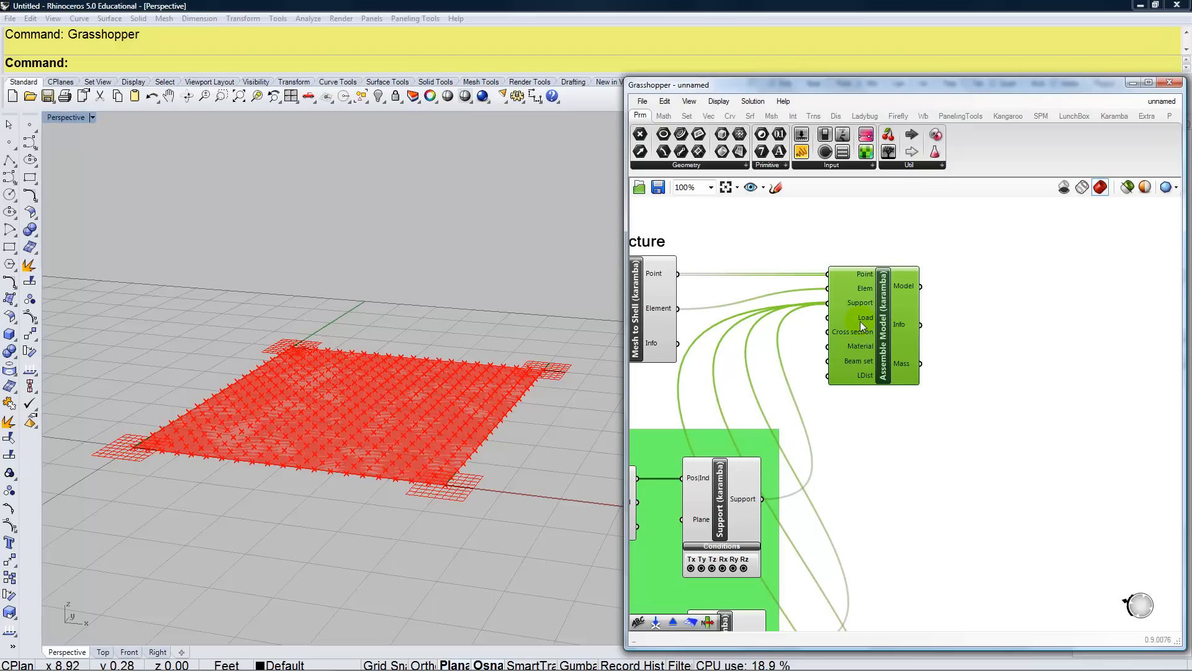
- Move Assemble Model further right to make room for the load components beside the Anchors/Supports group
{"action": "mouse_move", "coordinate": [860, 322]}
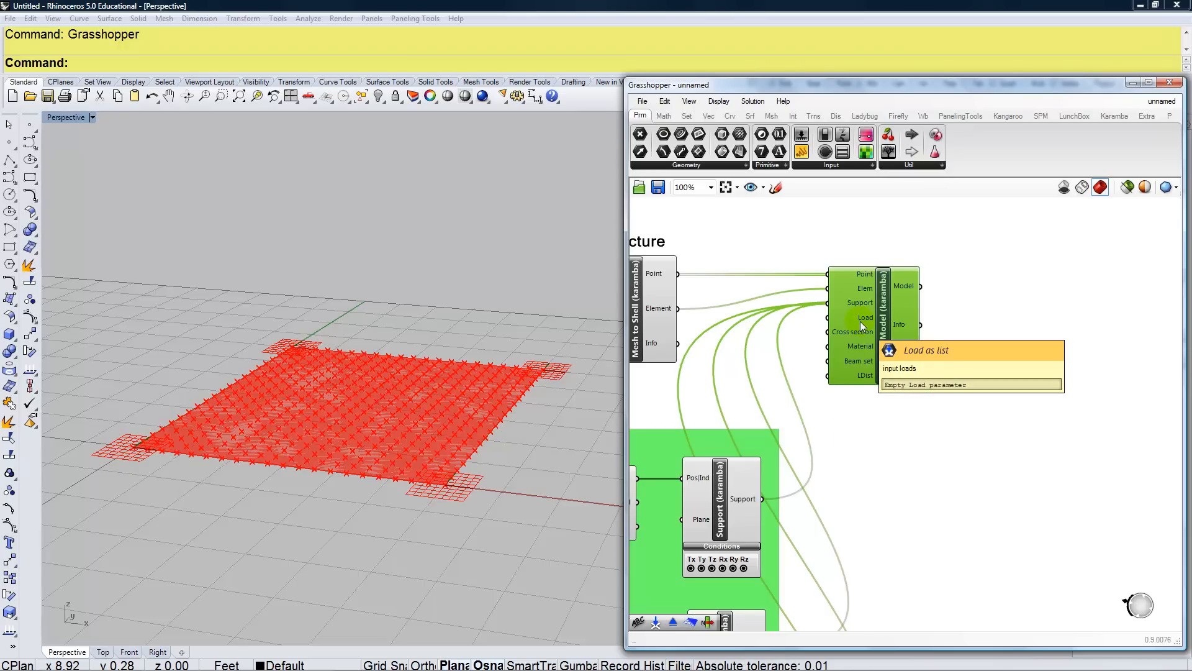
{"action": "right_click_drag", "start_coordinate": [876, 456], "coordinate": [877, 376]}
{"action": "scroll", "coordinate": [878, 379], "scroll_direction": "down", "scroll_amount": 3}
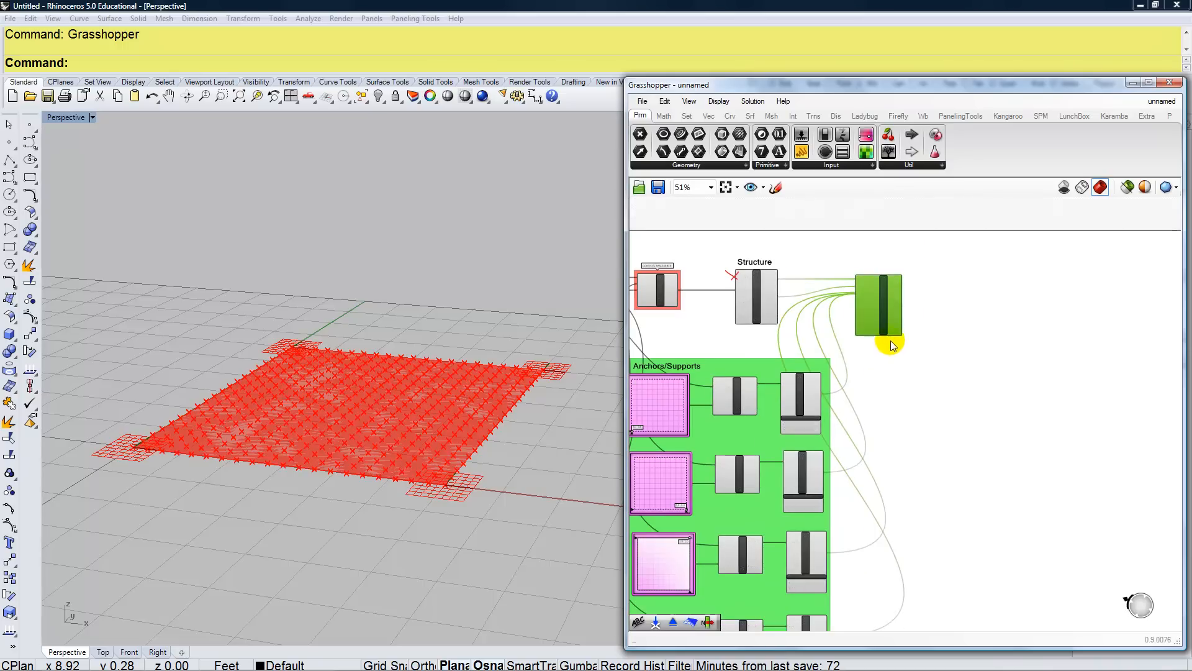
{"action": "scroll", "coordinate": [885, 334], "scroll_direction": "up", "scroll_amount": 3}
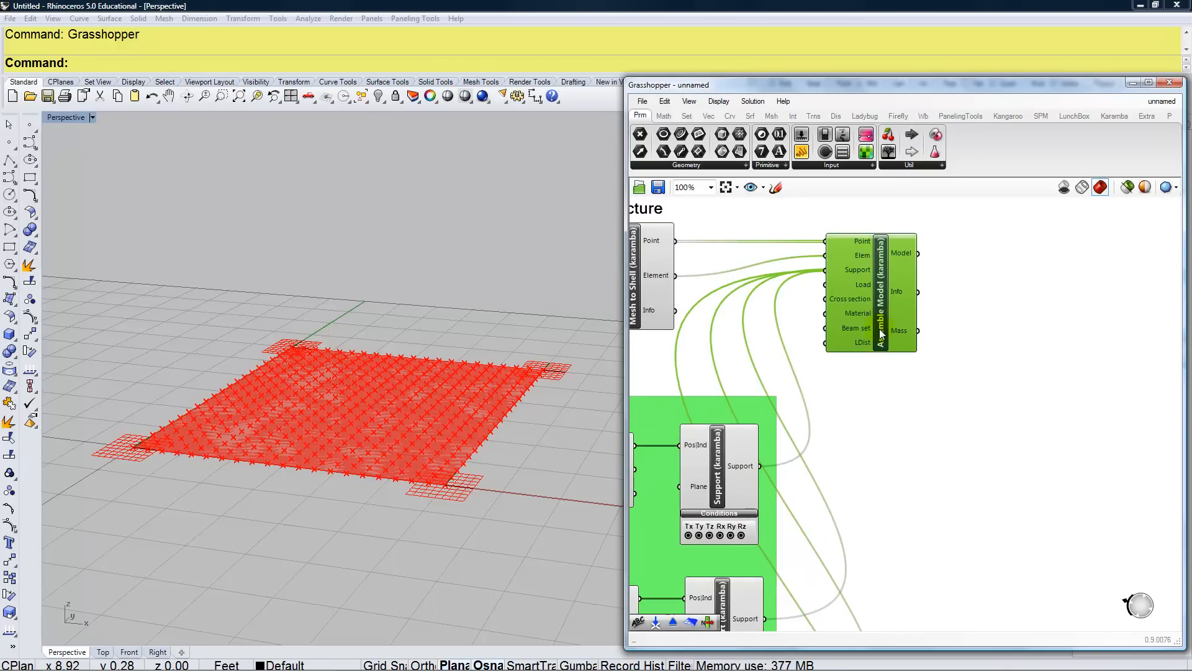
{"action": "left_click_drag", "start_coordinate": [874, 329], "coordinate": [1092, 329]}
{"action": "right_click_drag", "start_coordinate": [920, 357], "coordinate": [891, 334]}
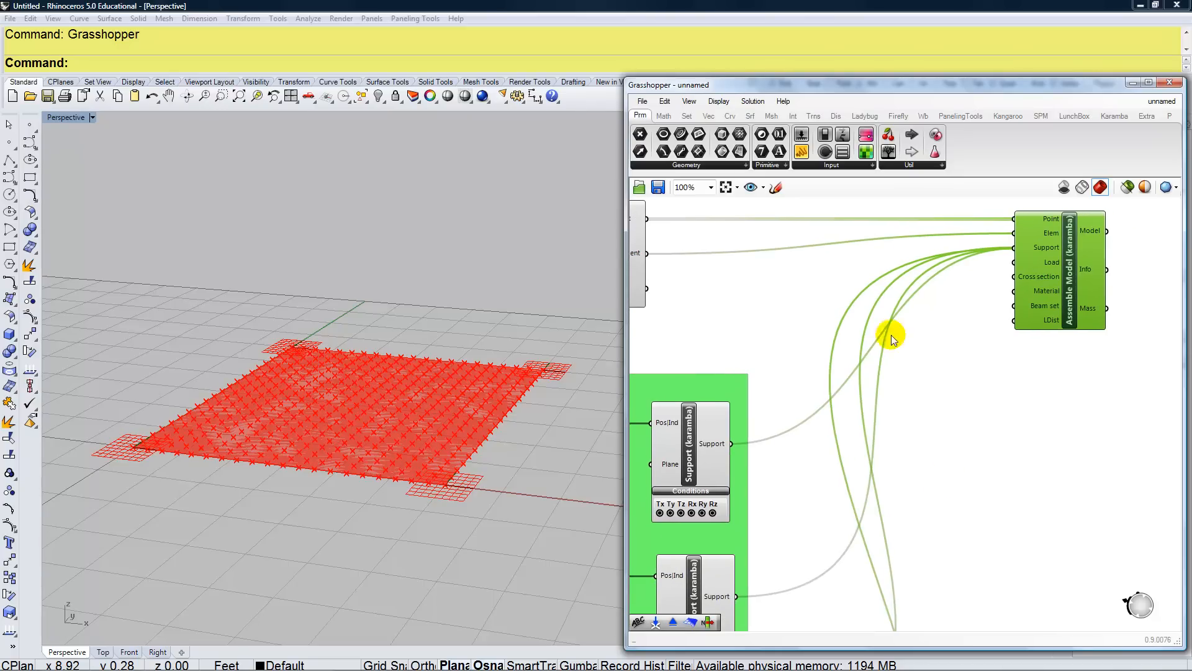
- Add a Scribble label reading "Point Loads" and place it in the empty area below Assemble Model
{"action": "left_click", "coordinate": [943, 166]}
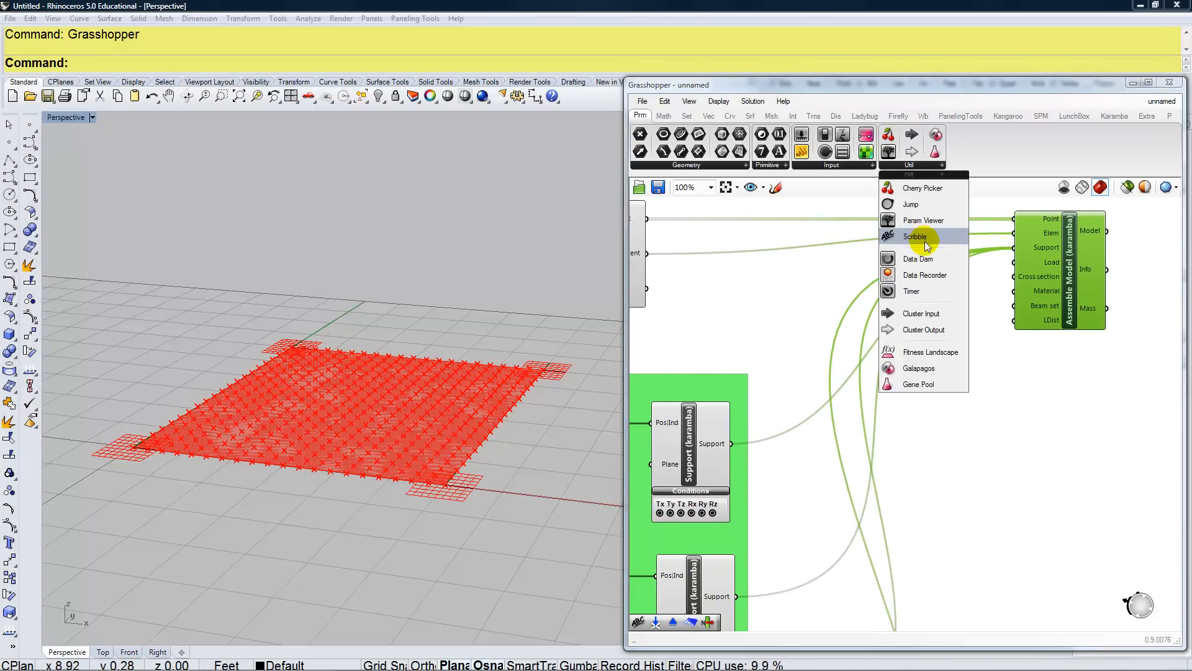
{"action": "mouse_move", "coordinate": [928, 235]}
{"action": "left_mouse_down"}
{"action": "mouse_move", "coordinate": [919, 493]}
{"action": "mouse_move", "coordinate": [953, 493]}
{"action": "left_mouse_up"}
{"action": "double_click", "coordinate": [954, 492]}
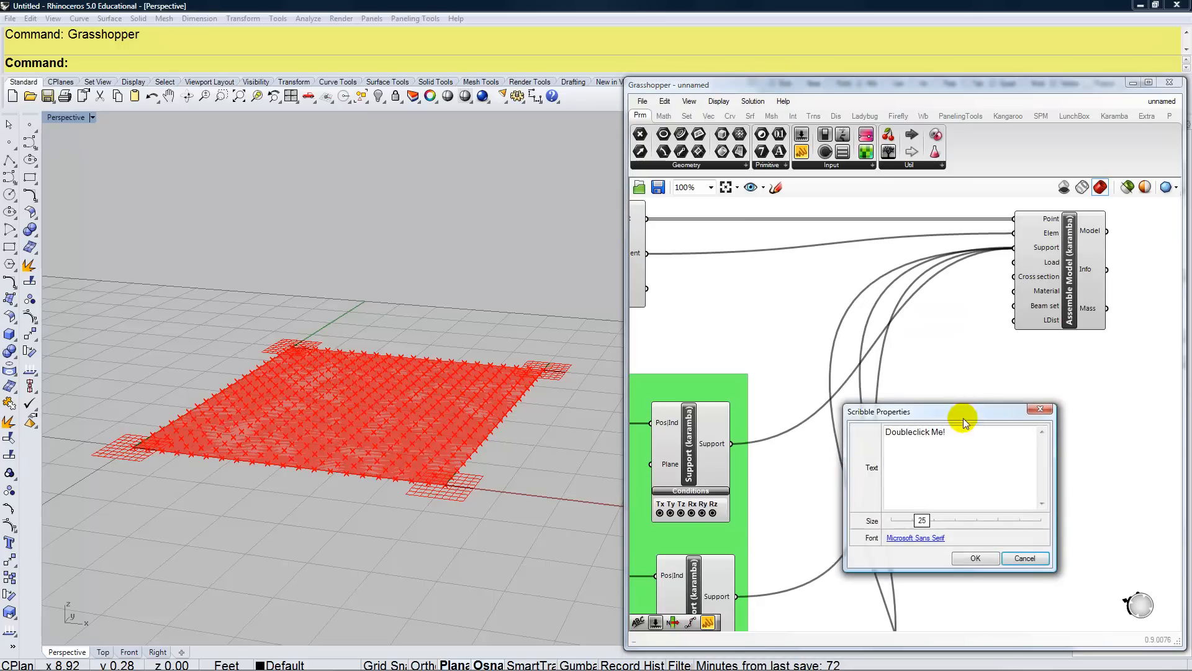
{"action": "type", "text": "P"}
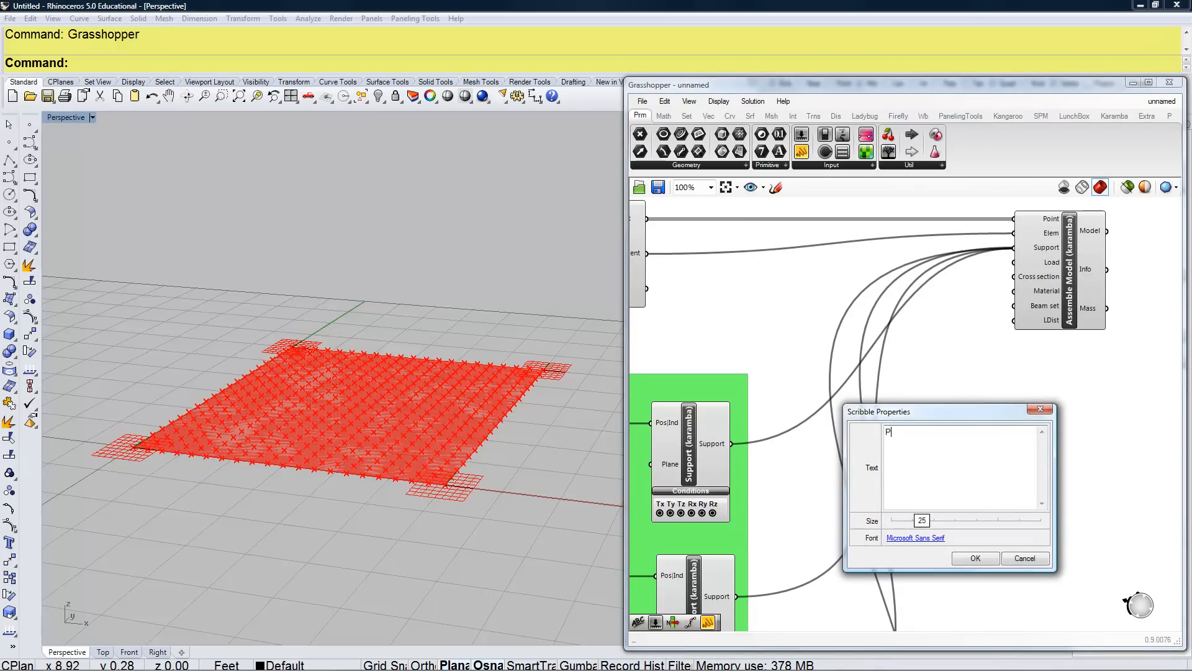
{"action": "type", "text": "oint Loads"}
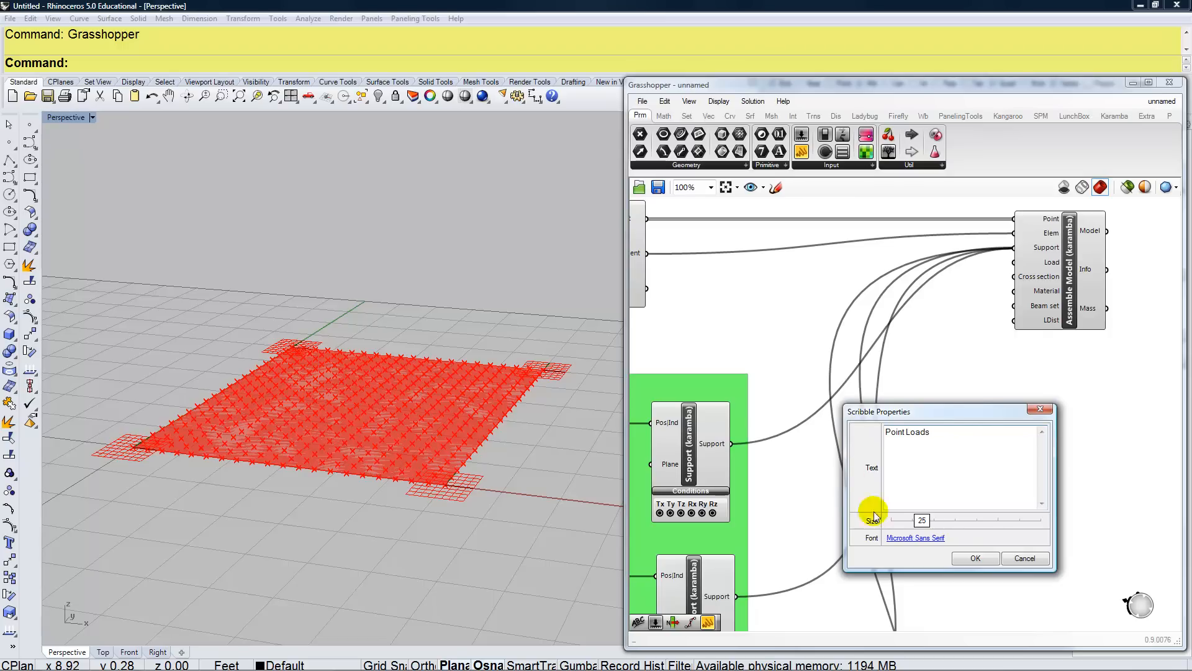
{"action": "left_click", "coordinate": [975, 557]}
{"action": "left_click_drag", "start_coordinate": [951, 493], "coordinate": [1007, 472]}
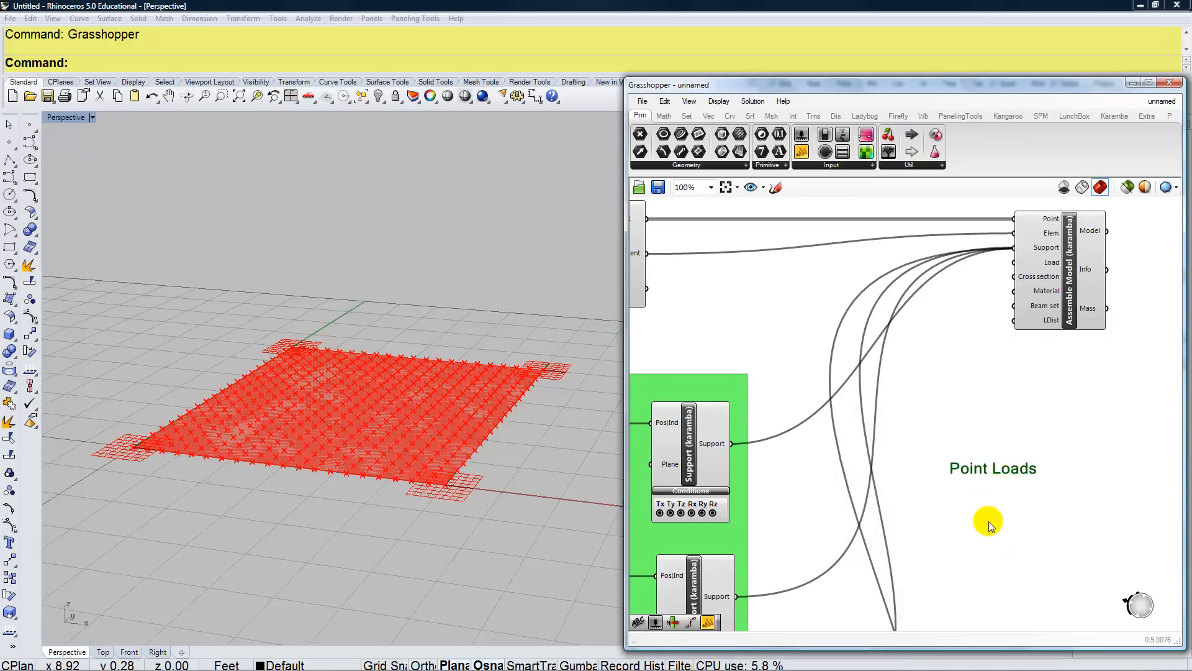
{"action": "right_click_drag", "start_coordinate": [987, 519], "coordinate": [860, 486]}
{"action": "left_click_drag", "start_coordinate": [892, 432], "coordinate": [926, 437]}
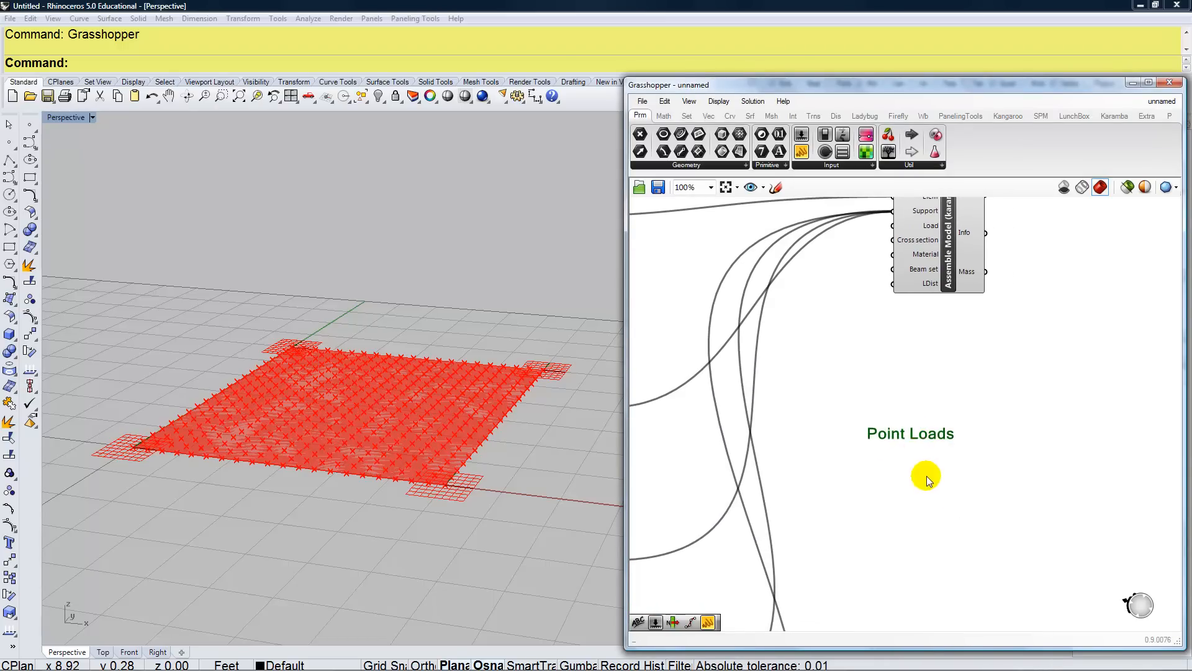
- Add a Point-Load (karamba) component and place it below and to the right of the Point Loads label
{"action": "double_click", "coordinate": [982, 506]}
{"action": "type", "text": "point"}
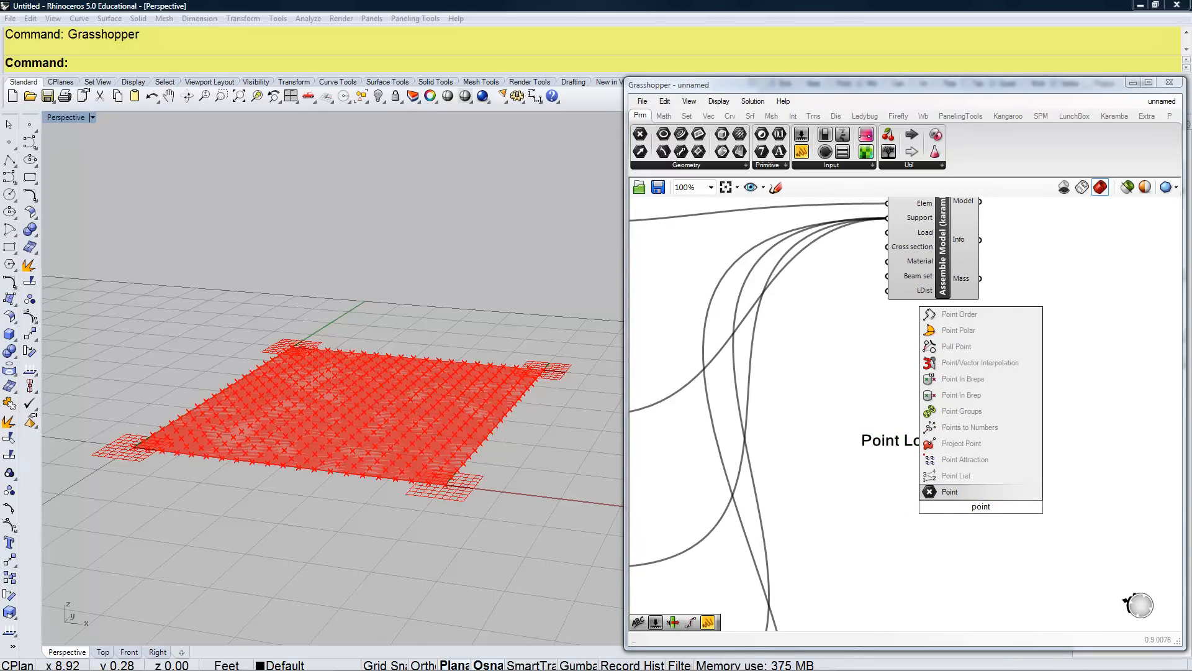
{"action": "type", "text": " load"}
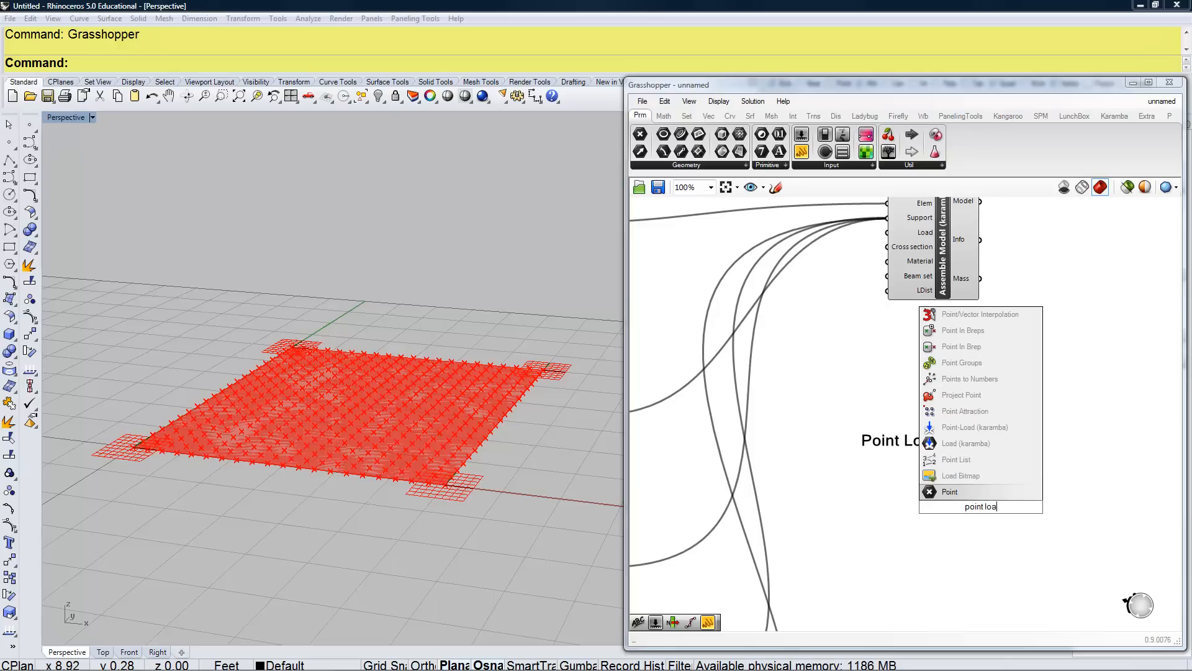
{"action": "left_click", "coordinate": [977, 430]}
{"action": "left_click_drag", "start_coordinate": [976, 525], "coordinate": [985, 537]}
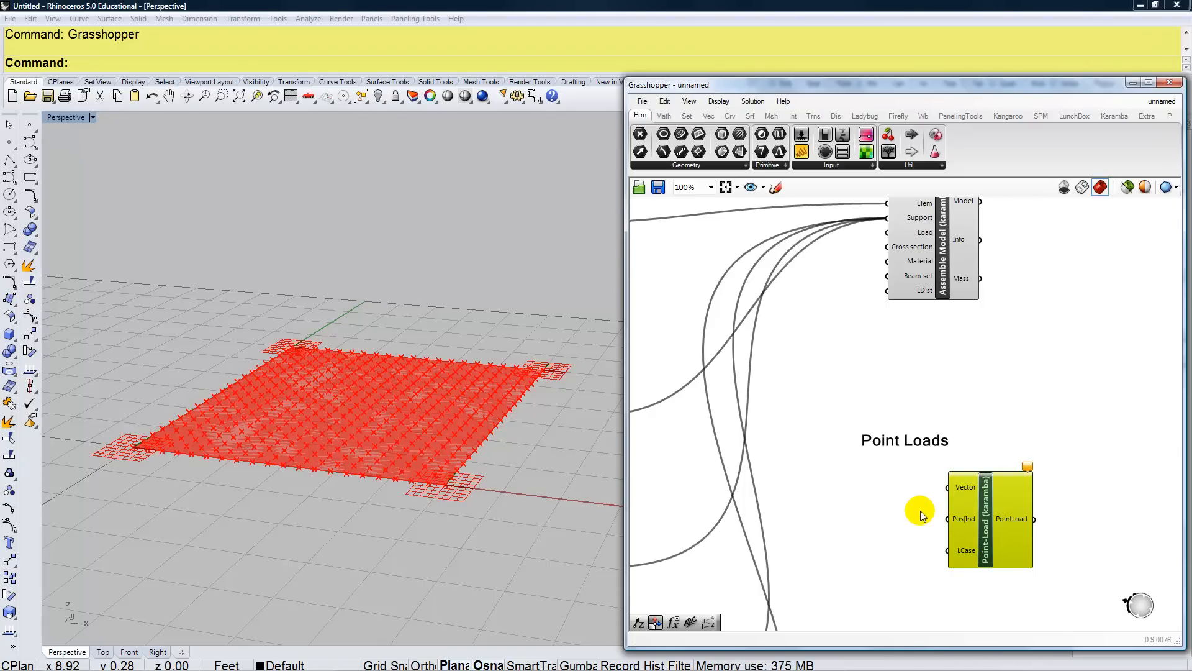
{"action": "left_click_drag", "start_coordinate": [971, 513], "coordinate": [1034, 517]}
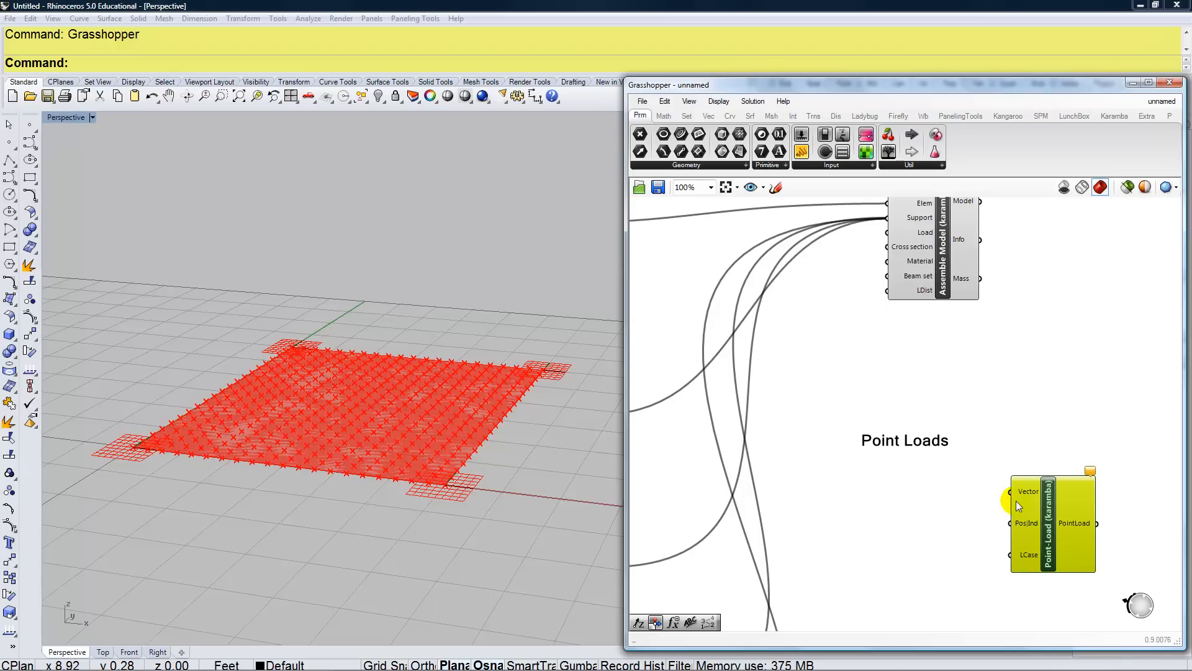
- Add a Unit Z component under the Point Loads label and connect its Unit vector output to Point-Load's Vector input
{"action": "double_click", "coordinate": [916, 487]}
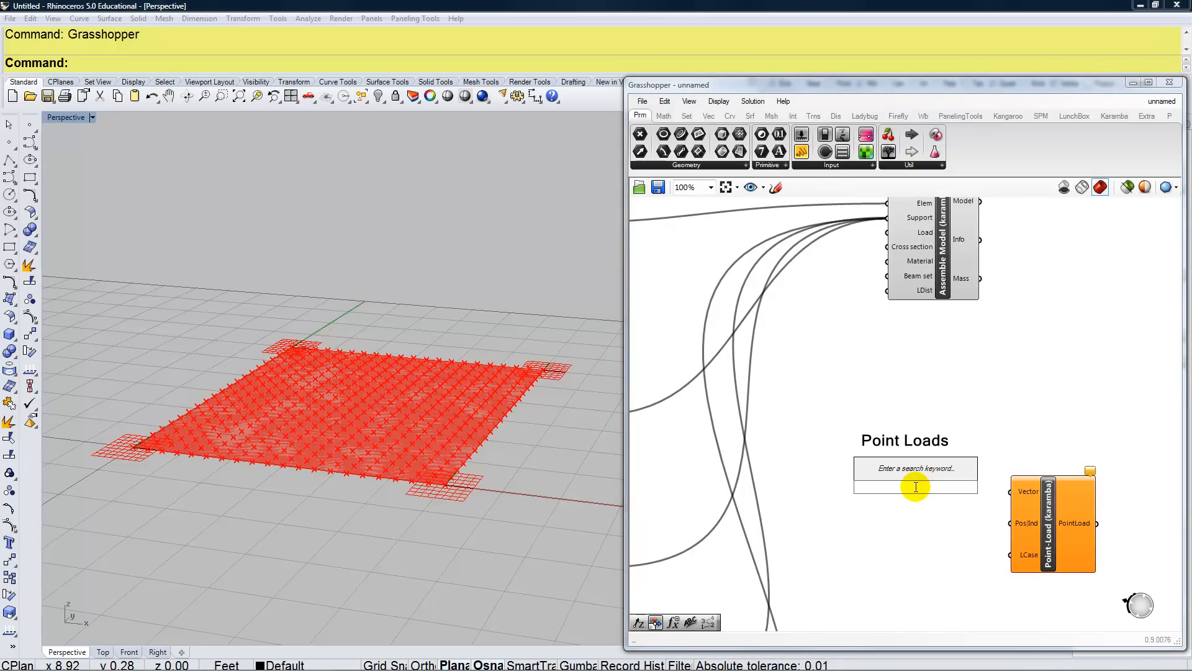
{"action": "type", "text": "z"}
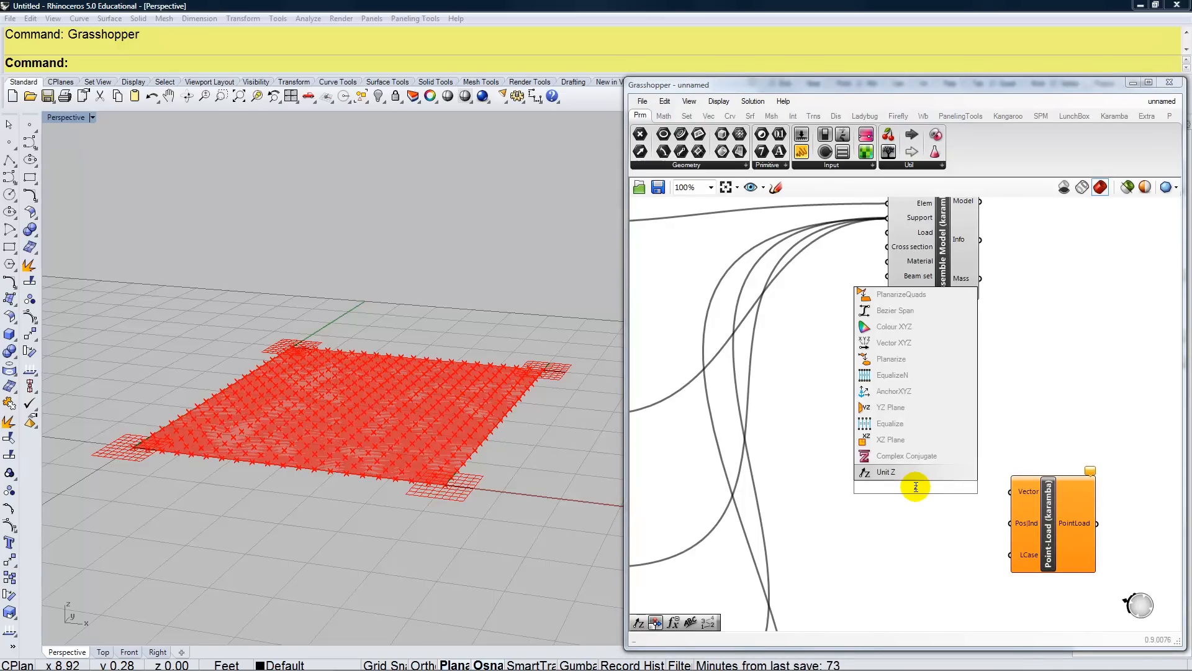
{"action": "left_click", "coordinate": [906, 474]}
{"action": "left_click", "coordinate": [917, 492]}
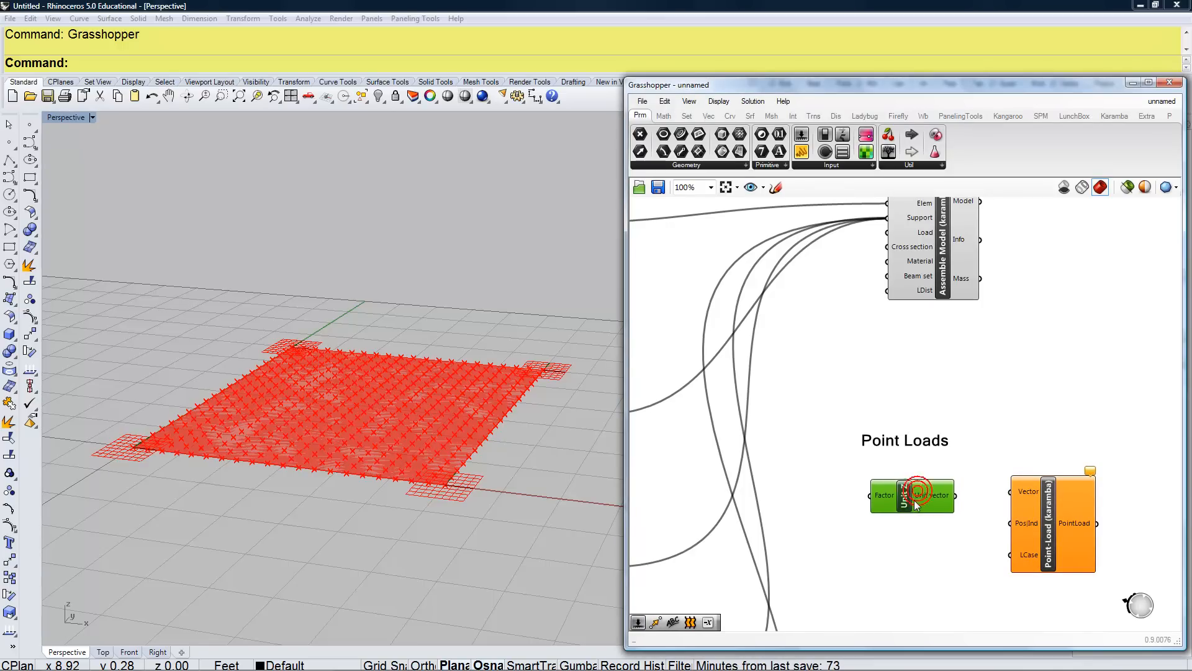
{"action": "left_click_drag", "start_coordinate": [926, 497], "coordinate": [1010, 494]}
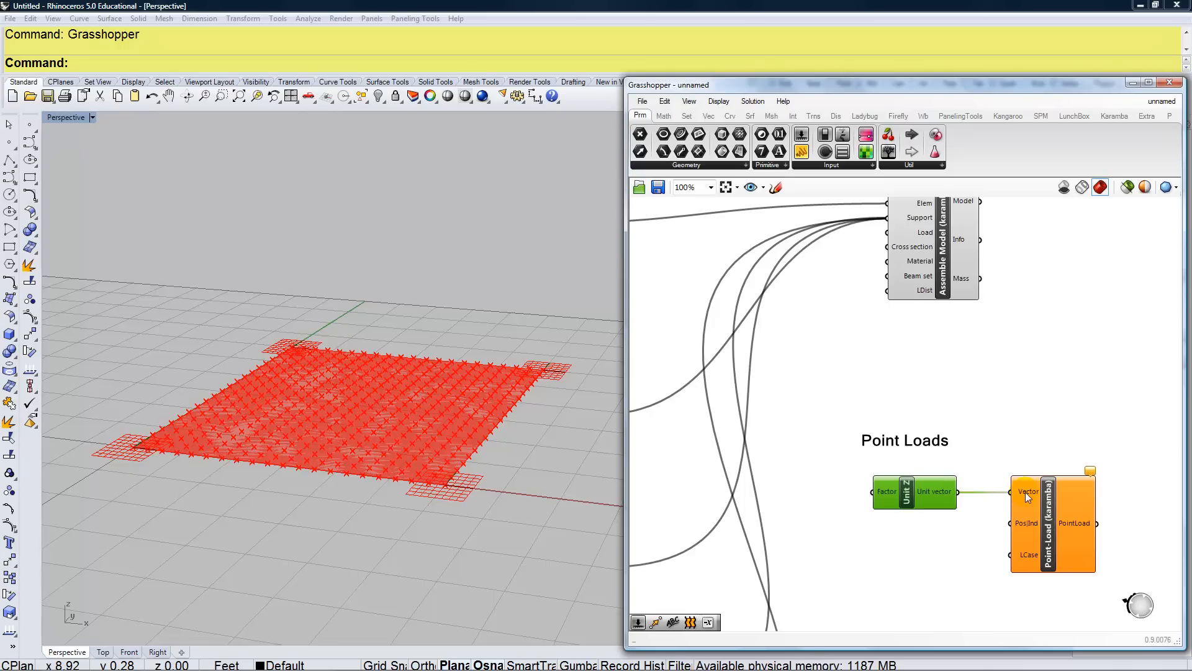
- Add a Number Slider set to 2.0000, connect it to Unit Z's Factor input, and move both closer to Point-Load
{"action": "mouse_move", "coordinate": [1026, 491]}
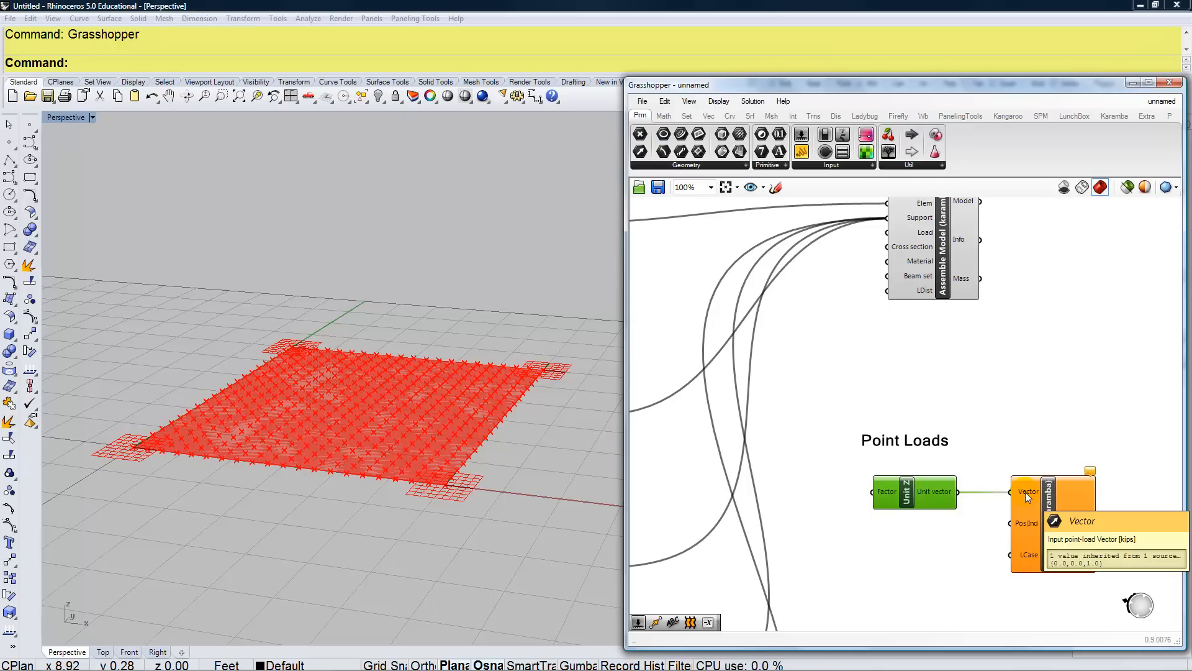
{"action": "double_click", "coordinate": [809, 491]}
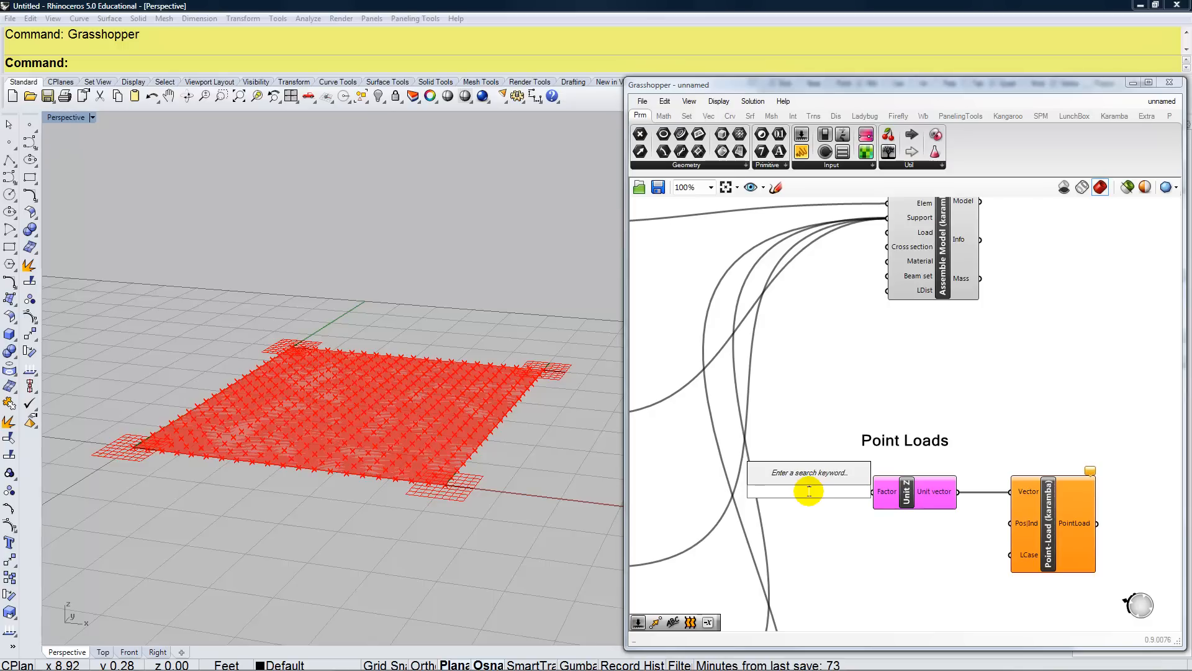
{"action": "type", "text": "2"}
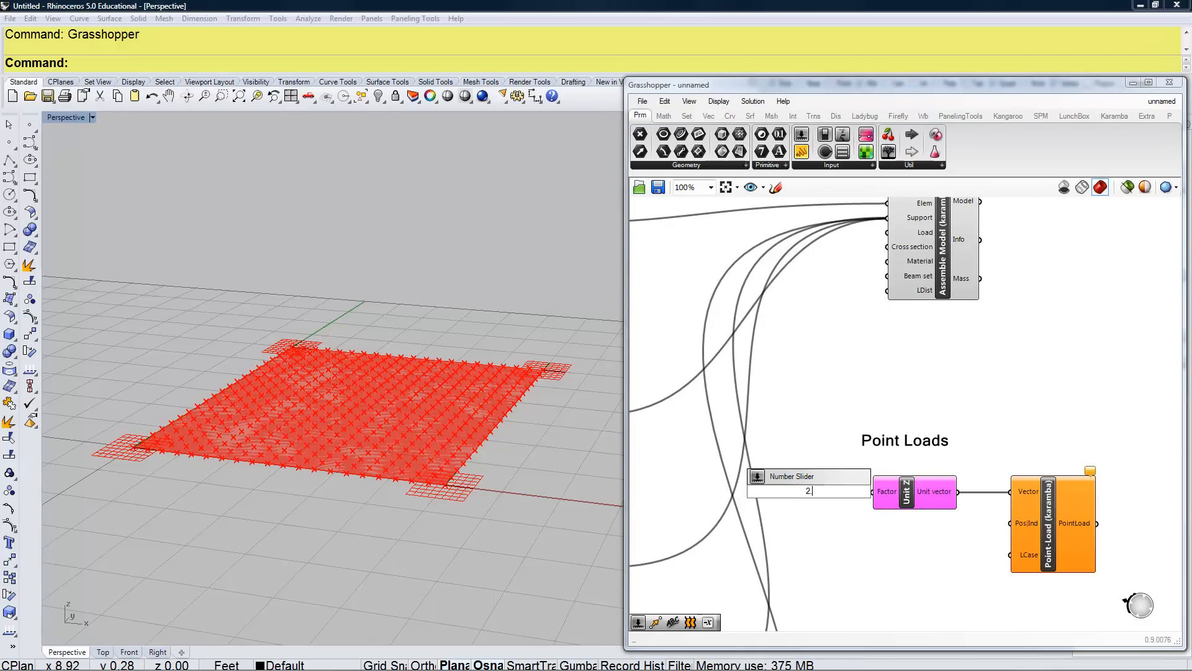
{"action": "type", "text": ".000"}
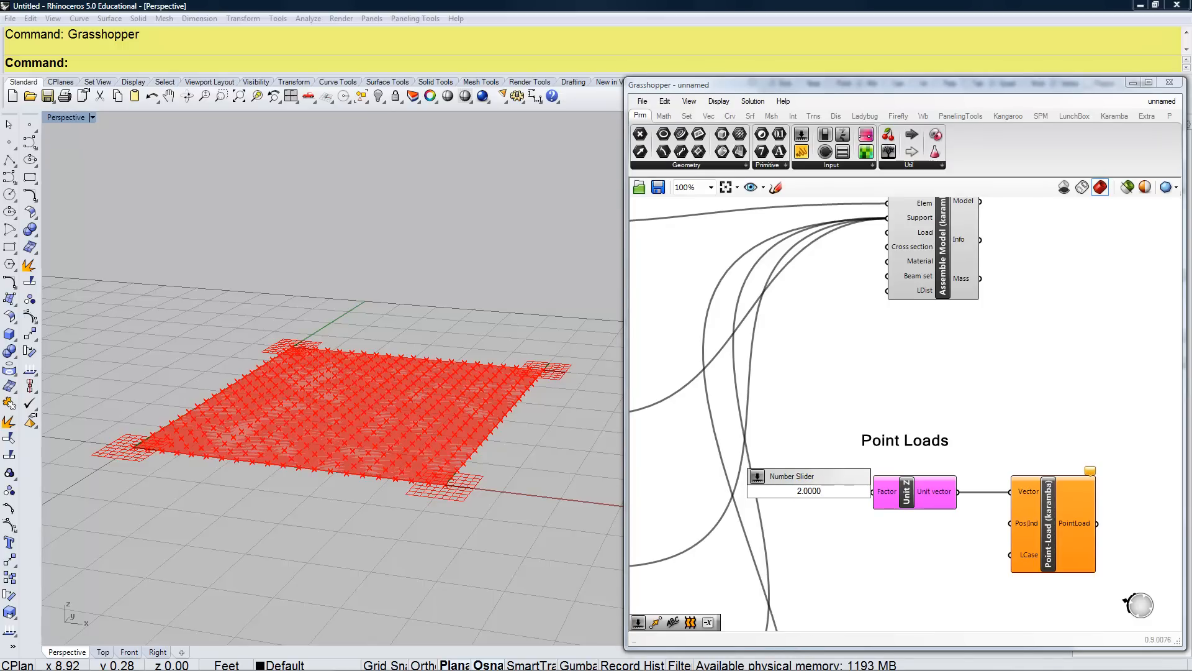
{"action": "type", "text": "0"}
{"action": "key", "text": "Return"}
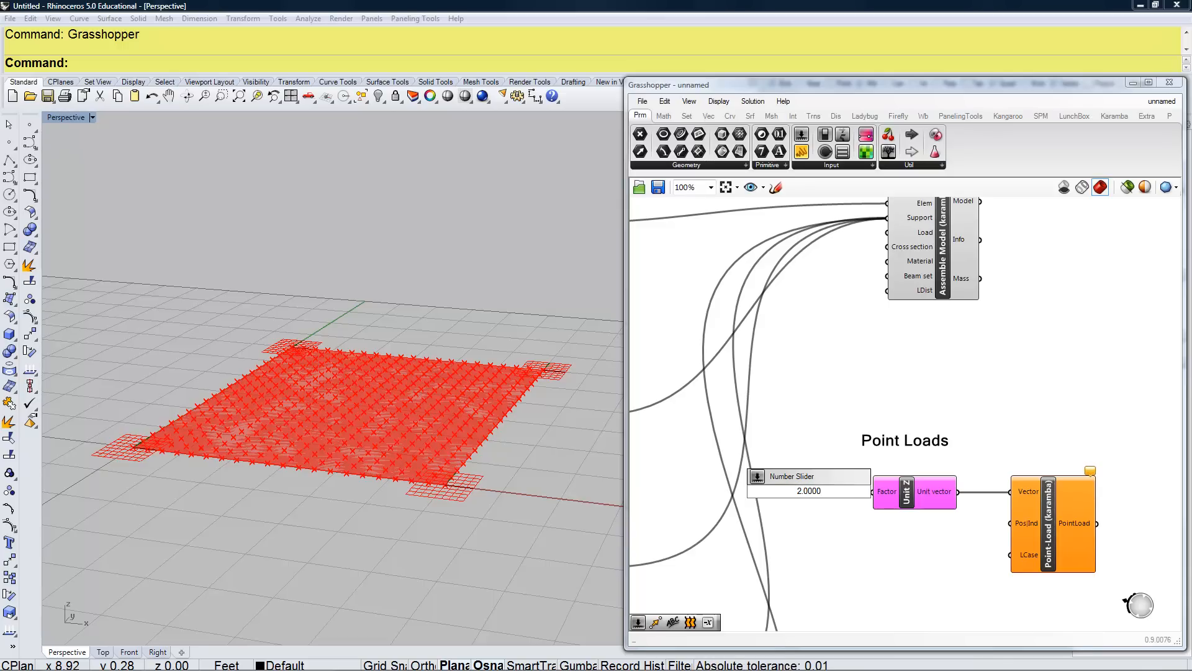
{"action": "left_click", "coordinate": [808, 490]}
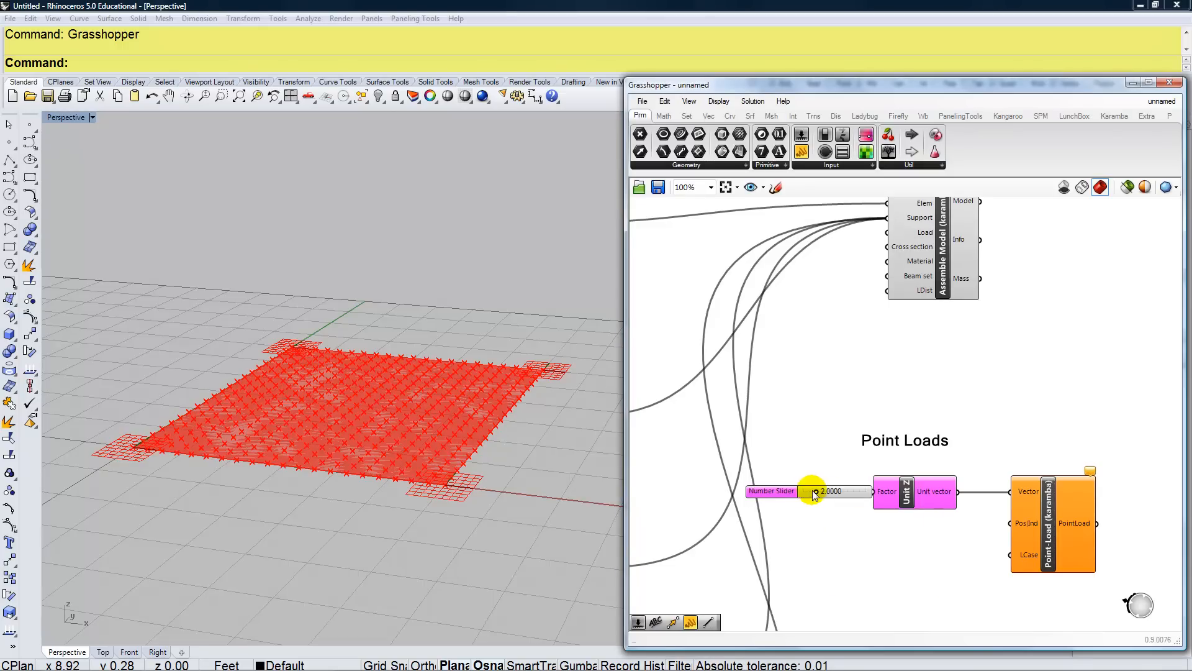
{"action": "left_click", "coordinate": [845, 490]}
{"action": "mouse_move", "coordinate": [860, 494]}
{"action": "left_mouse_down"}
{"action": "mouse_move", "coordinate": [872, 501]}
{"action": "mouse_move", "coordinate": [851, 500]}
{"action": "left_mouse_up"}
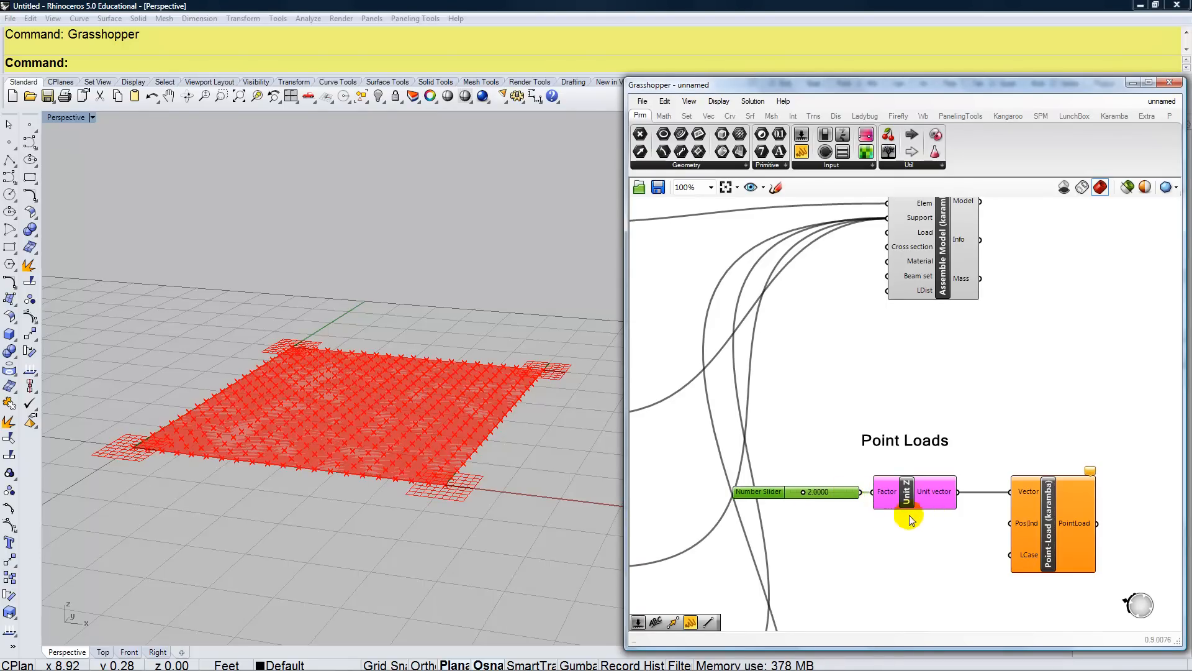
{"action": "left_click_drag", "start_coordinate": [918, 495], "coordinate": [946, 499]}
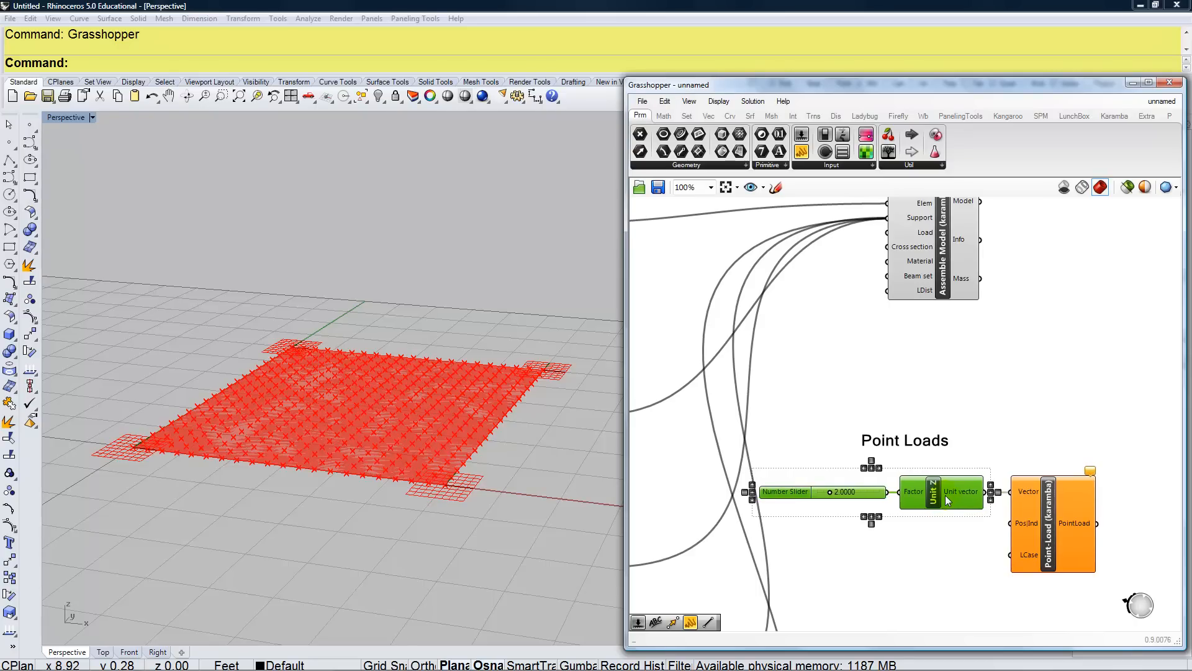
{"action": "left_click", "coordinate": [834, 526]}
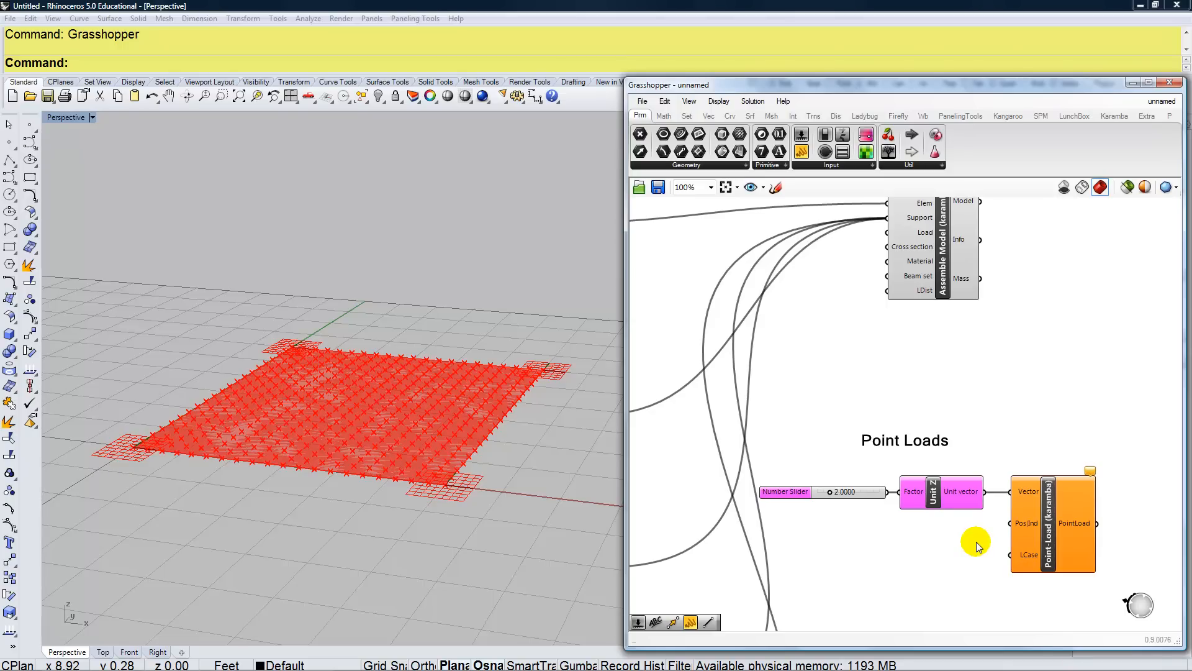
- Sketch a curved freehand leader from Point-Load's Pos|Ind input down to the area just below the component
{"action": "right_click_drag", "start_coordinate": [976, 547], "coordinate": [946, 521]}
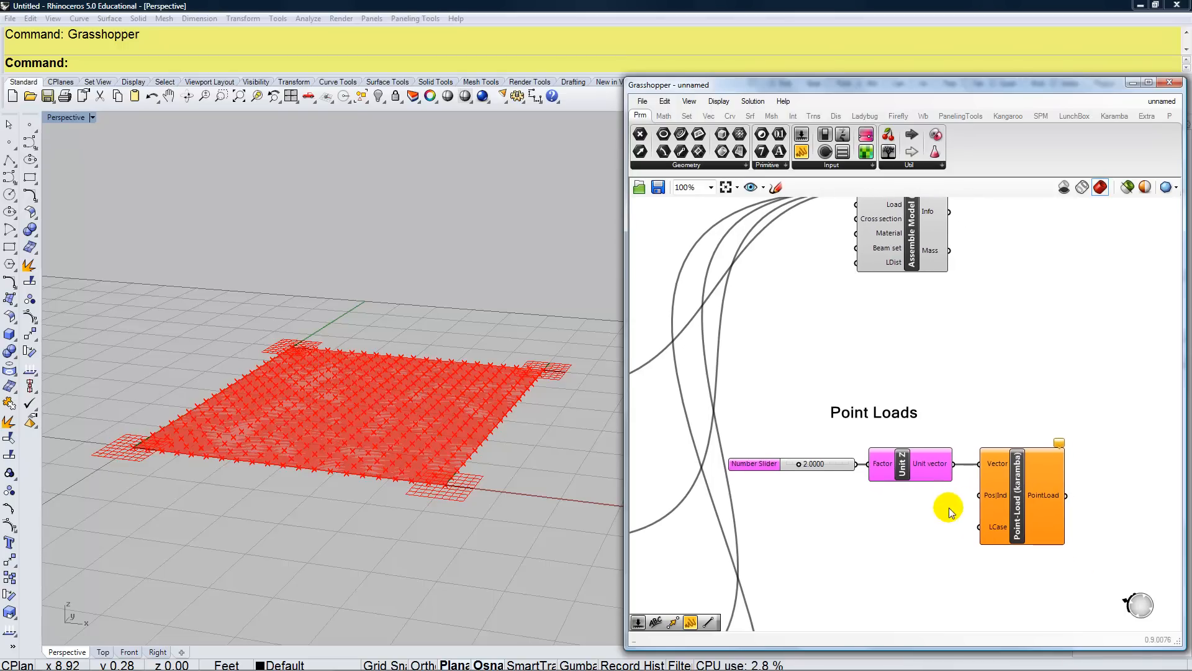
{"action": "left_click", "coordinate": [778, 187]}
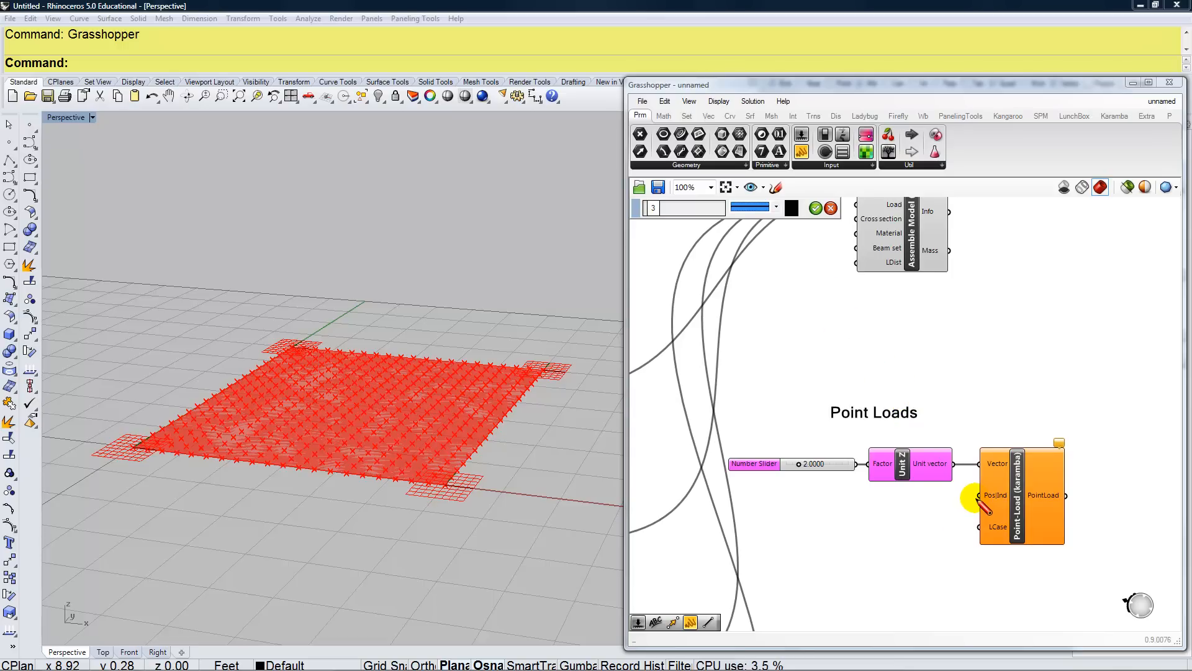
{"action": "mouse_move", "coordinate": [973, 497]}
{"action": "left_mouse_down"}
{"action": "mouse_move", "coordinate": [950, 546]}
{"action": "mouse_move", "coordinate": [994, 570]}
{"action": "left_mouse_up"}
{"action": "left_click", "coordinate": [815, 208]}
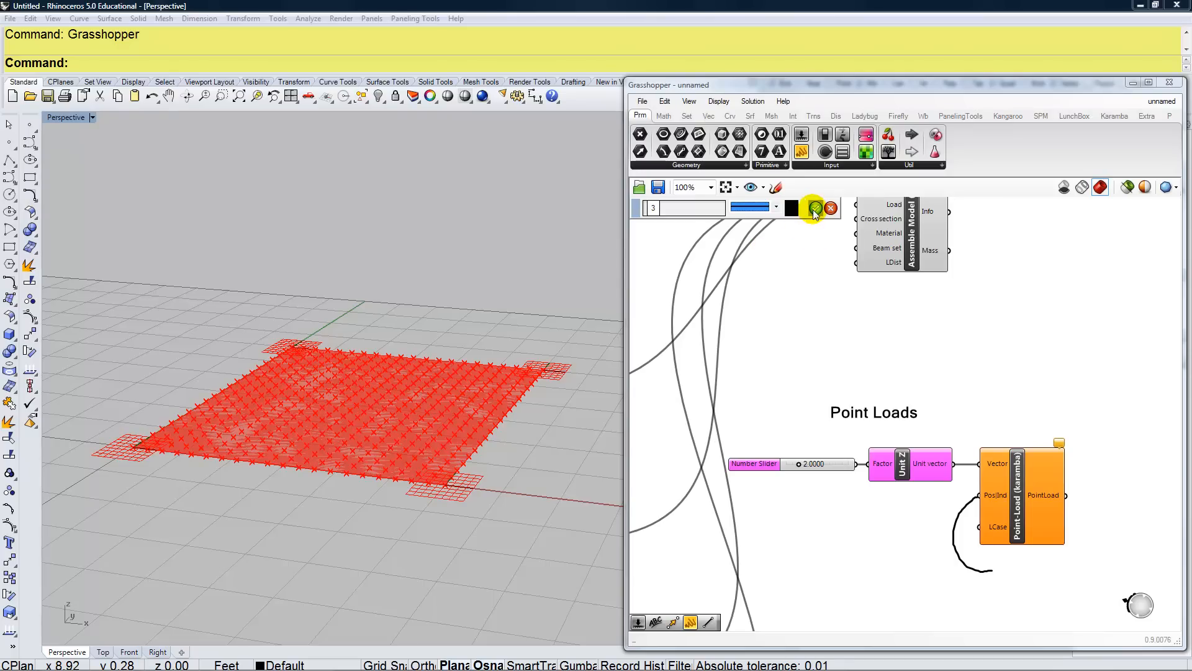
- Add a Scribble label reading "From Structure" at the end of the sketched leader
{"action": "left_click", "coordinate": [908, 166]}
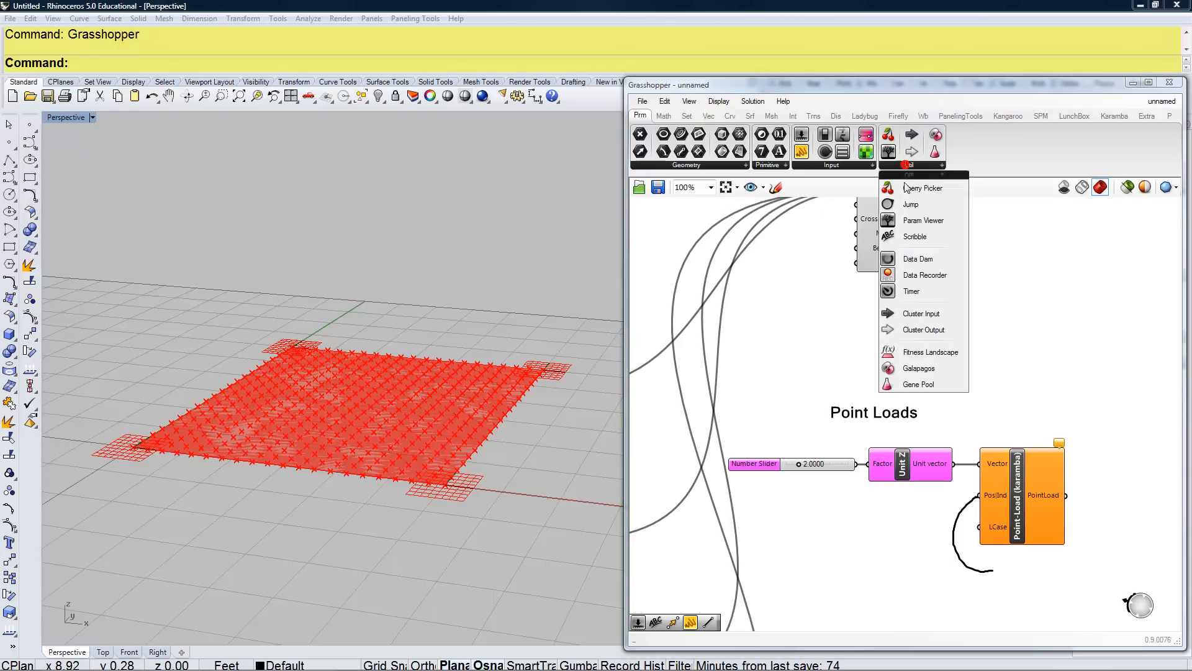
{"action": "mouse_move", "coordinate": [912, 244]}
{"action": "left_mouse_down"}
{"action": "mouse_move", "coordinate": [1038, 548]}
{"action": "mouse_move", "coordinate": [1021, 573]}
{"action": "mouse_move", "coordinate": [1057, 572]}
{"action": "left_mouse_up"}
{"action": "left_click", "coordinate": [1021, 571]}
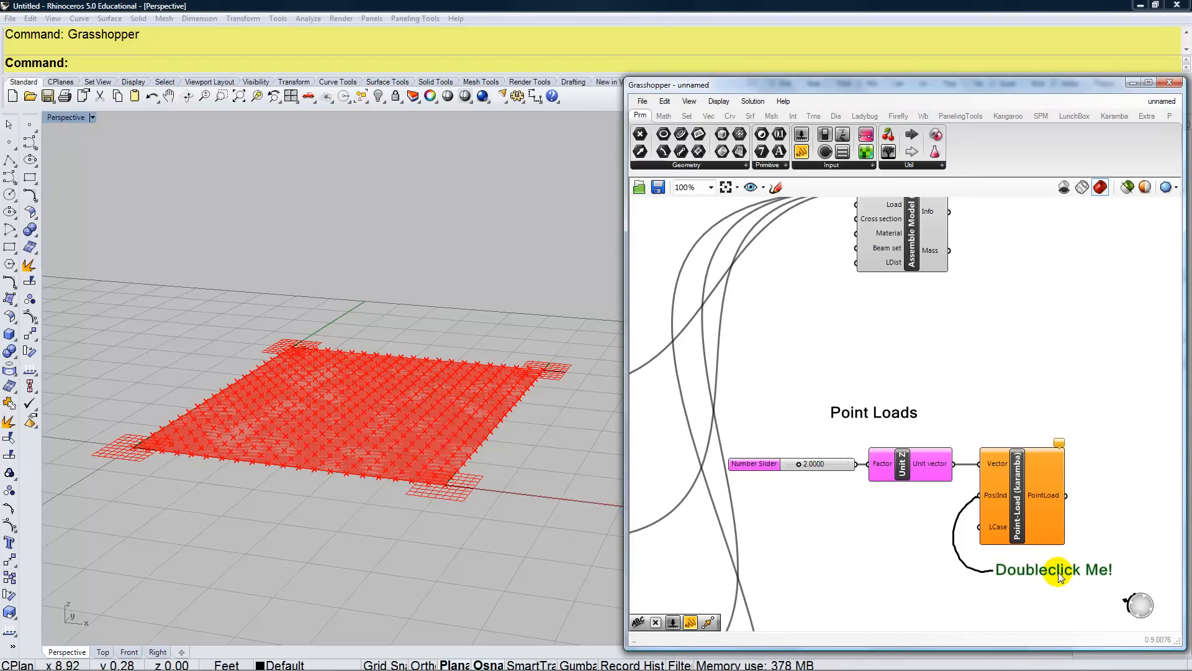
{"action": "double_click", "coordinate": [1058, 572]}
{"action": "type", "text": "From Stru"}
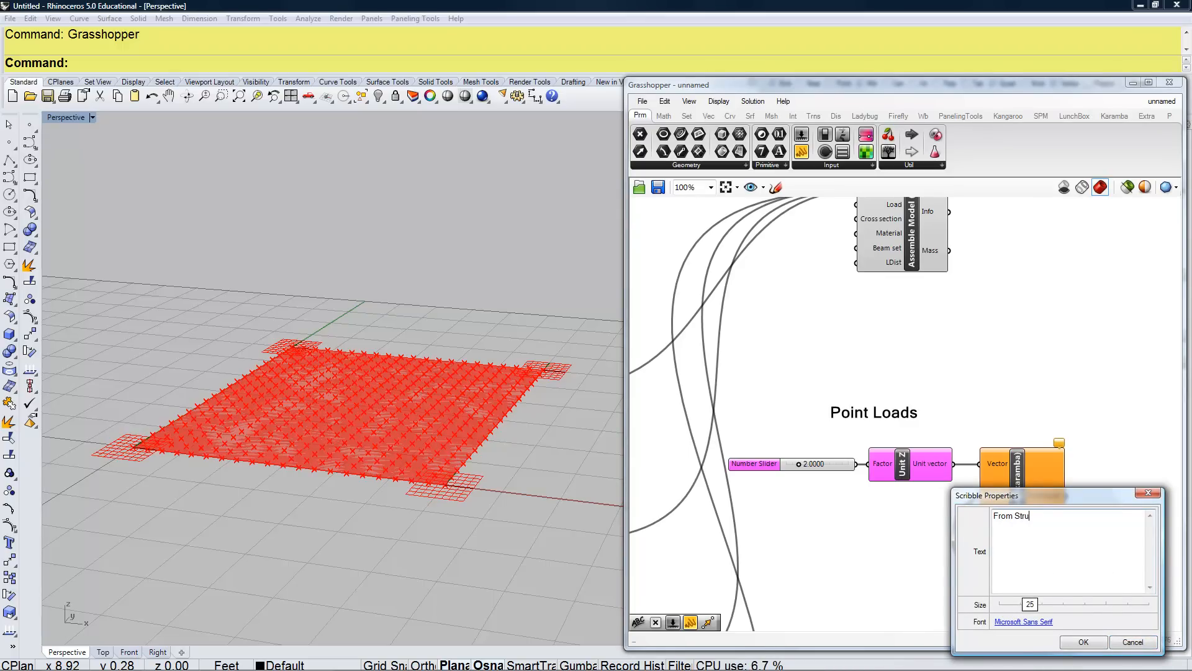
{"action": "type", "text": "cture"}
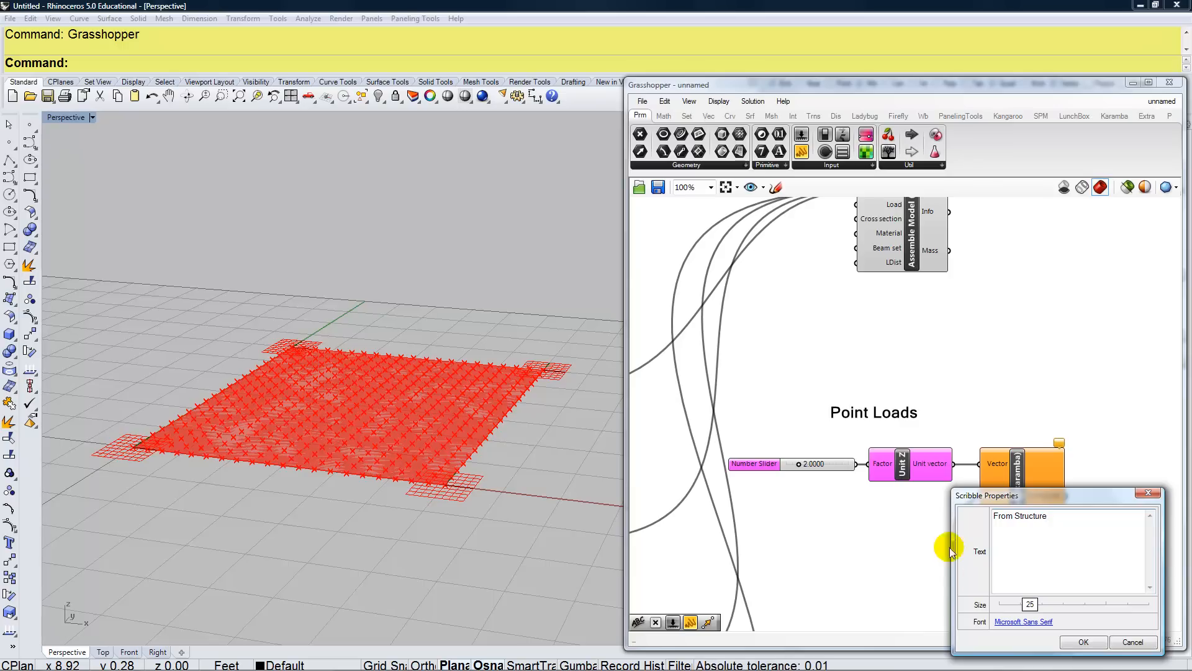
{"action": "left_click", "coordinate": [1073, 641]}
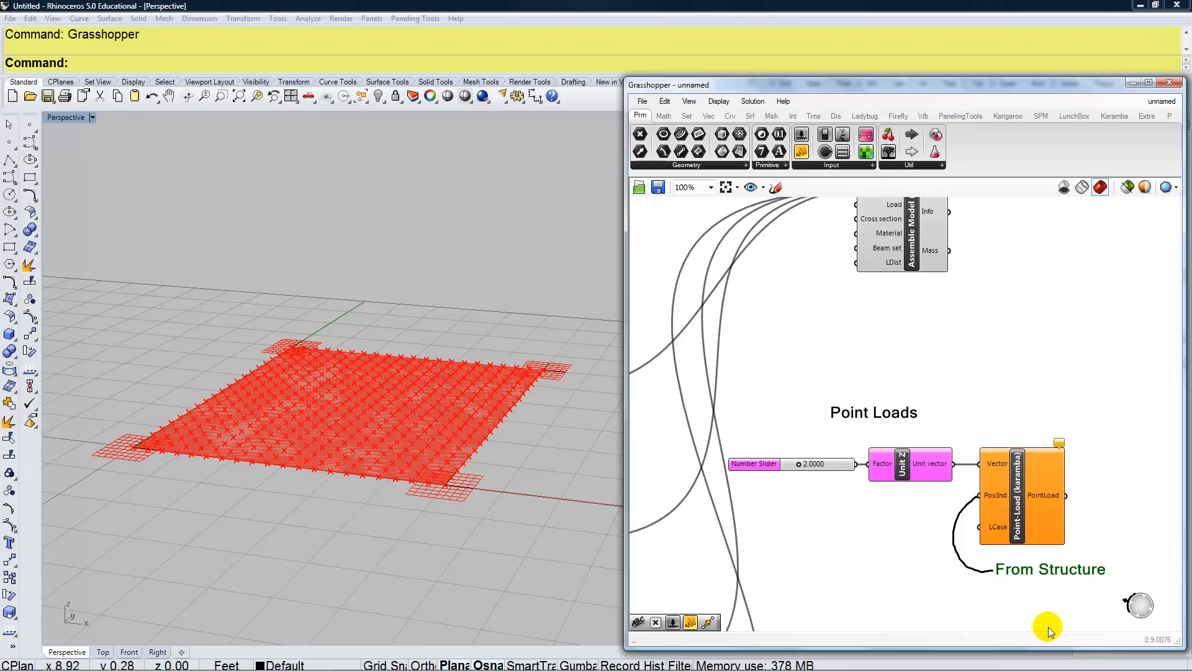
- Move all the Point Loads components, the label and the sketched leader together further right, away from the support wires
{"action": "left_click_drag", "start_coordinate": [1051, 611], "coordinate": [787, 383]}
{"action": "left_click_drag", "start_coordinate": [836, 462], "coordinate": [897, 453]}
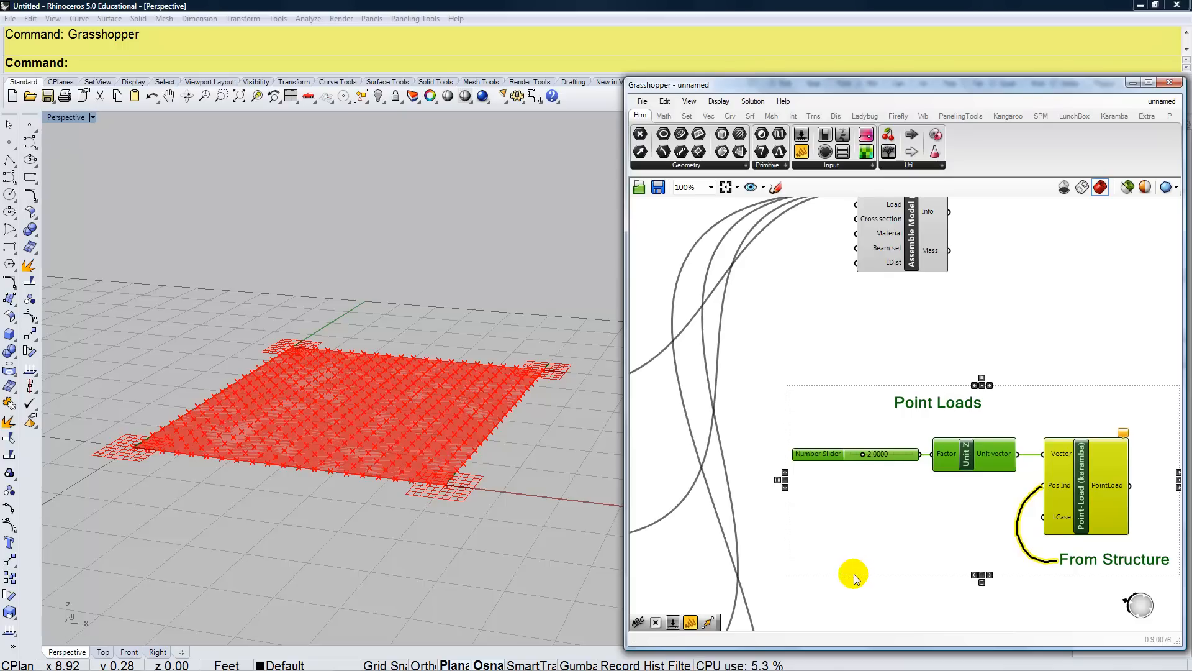
{"action": "right_click_drag", "start_coordinate": [854, 573], "coordinate": [770, 515]}
{"action": "left_click_drag", "start_coordinate": [1004, 454], "coordinate": [1060, 446]}
{"action": "left_click", "coordinate": [944, 525]}
- Add an MD Slider and place it below the Number Slider in the Point Loads area
{"action": "double_click", "coordinate": [847, 486]}
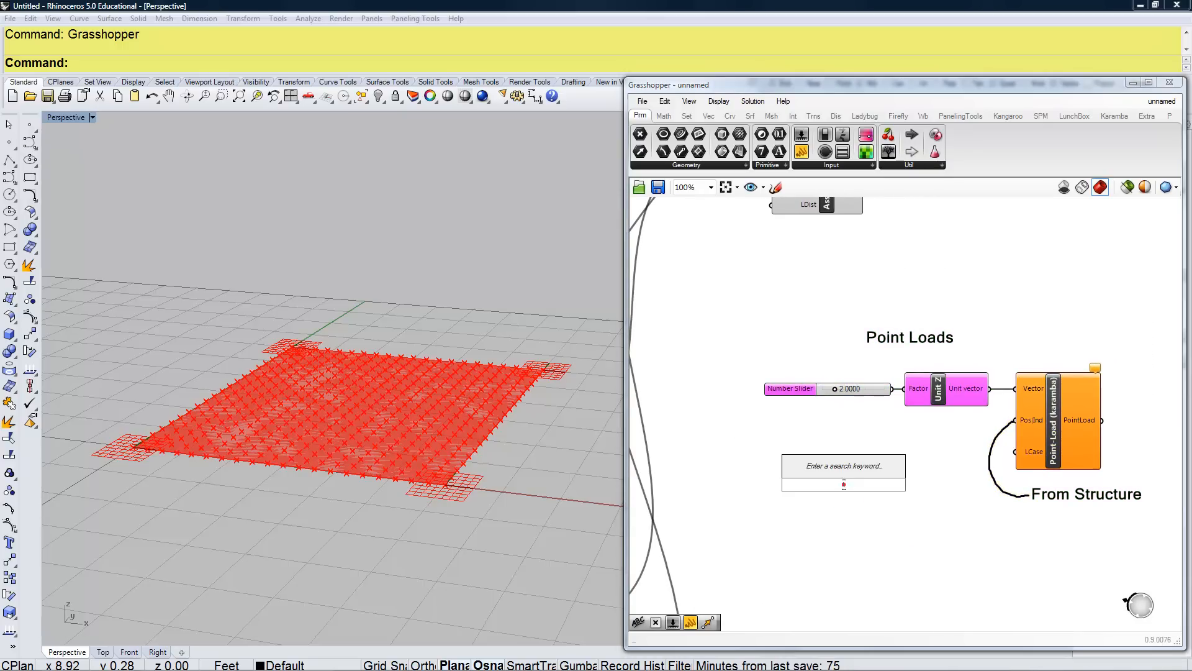
{"action": "type", "text": "md"}
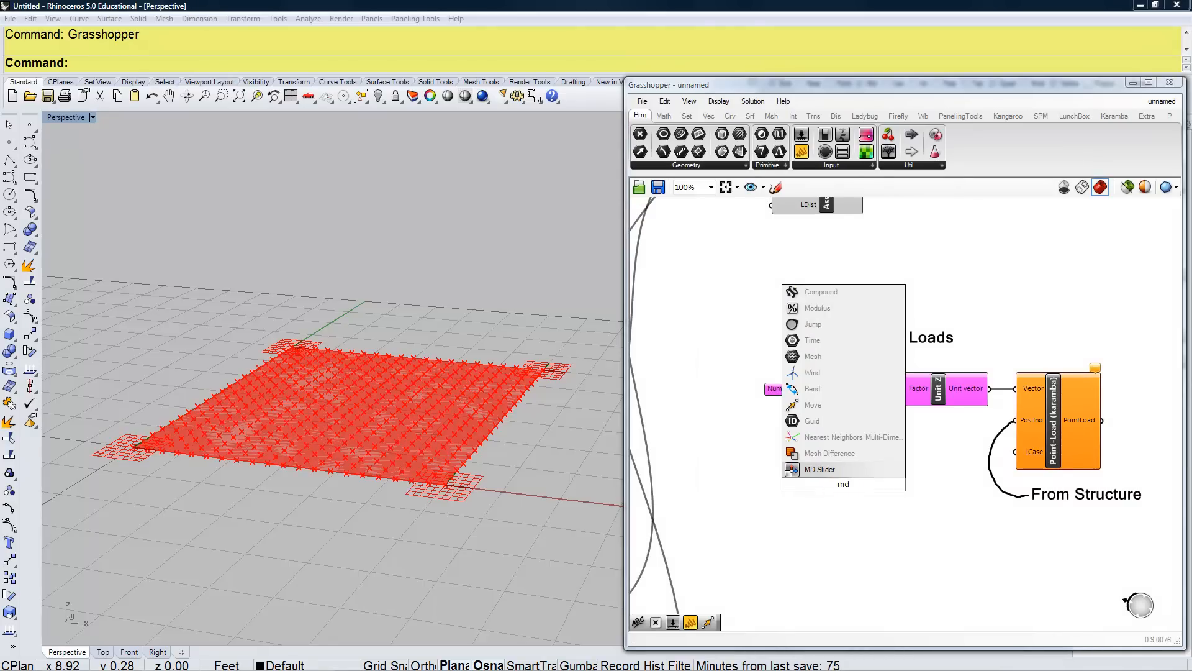
{"action": "left_click", "coordinate": [842, 472]}
{"action": "left_click_drag", "start_coordinate": [876, 501], "coordinate": [775, 497]}
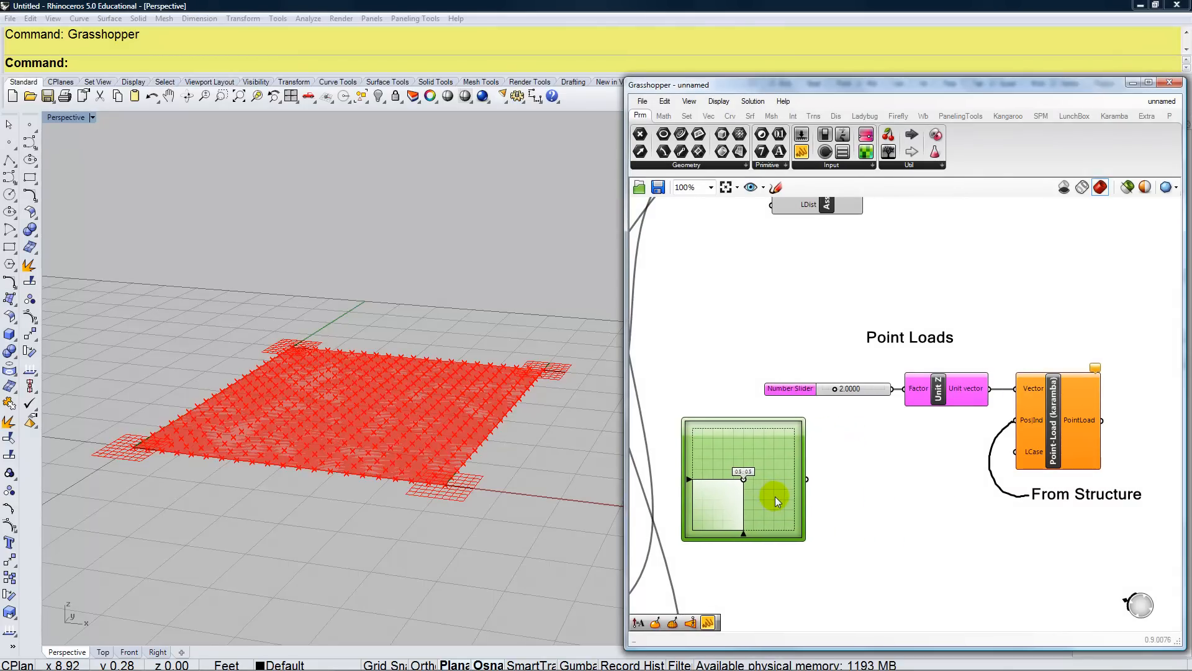
- Add an Evaluate Surface component beside the MD Slider and connect the slider to its Point input
{"action": "double_click", "coordinate": [878, 493]}
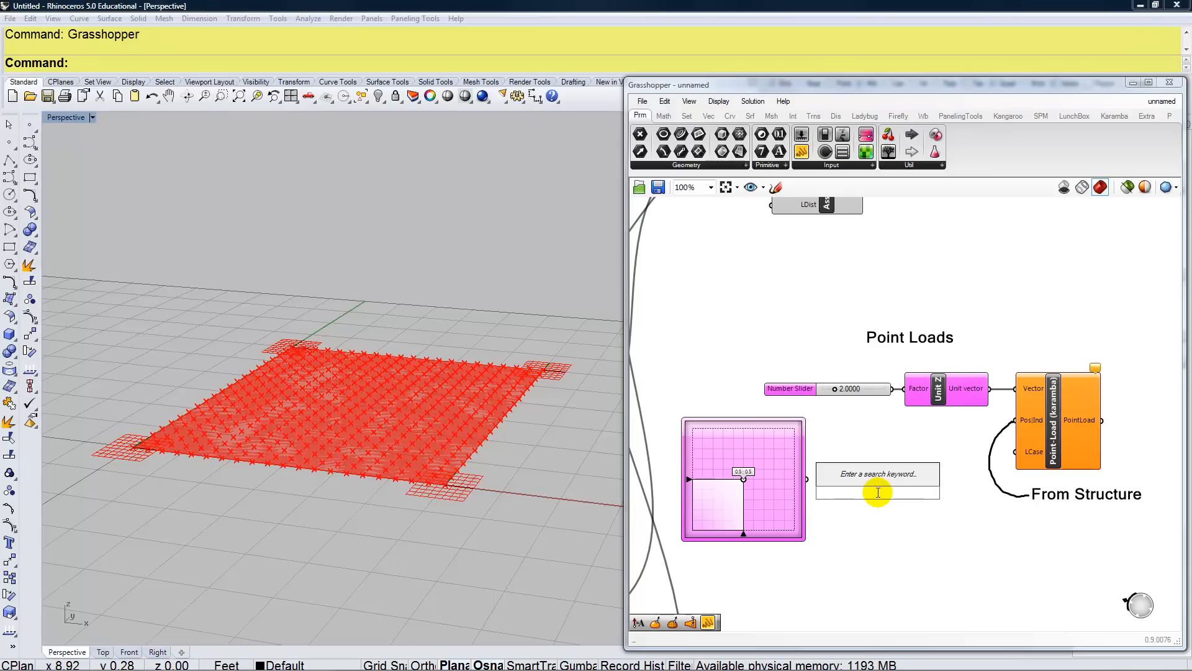
{"action": "type", "text": "evaluate"}
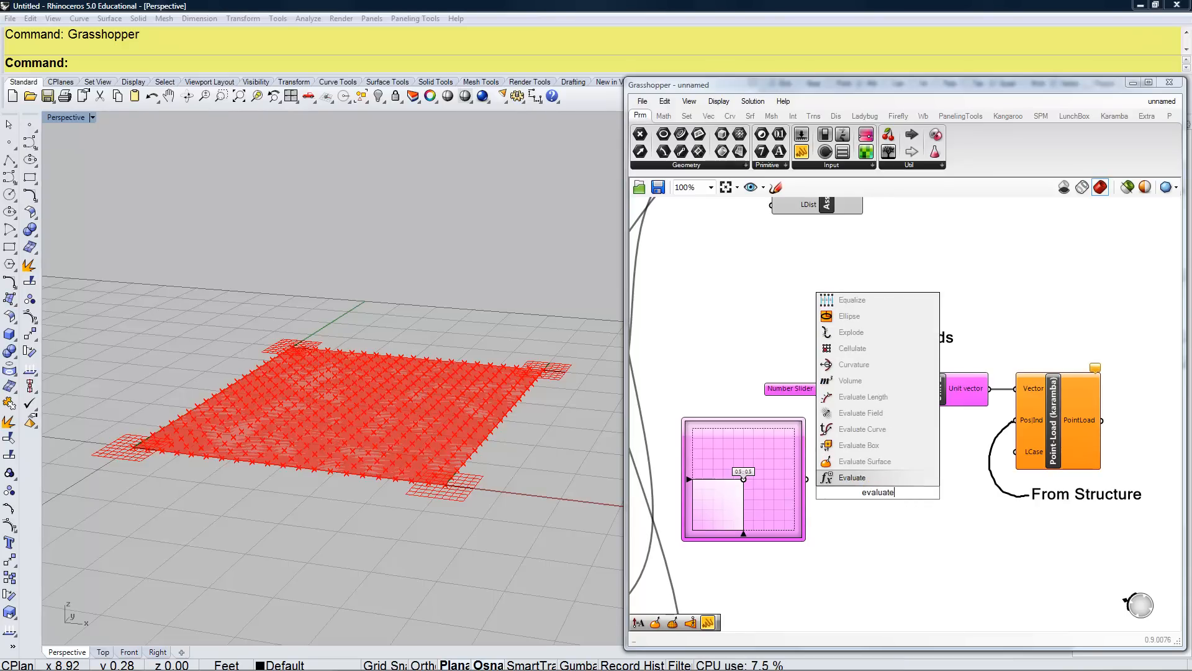
{"action": "left_click", "coordinate": [863, 461]}
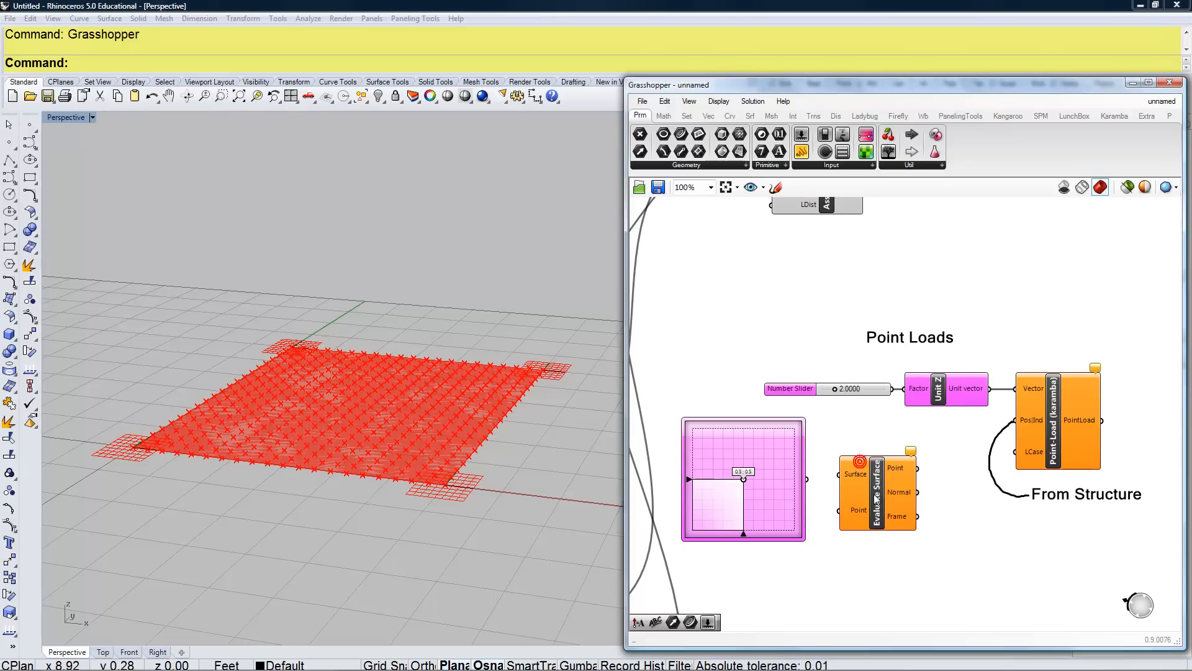
{"action": "left_click_drag", "start_coordinate": [807, 479], "coordinate": [858, 468]}
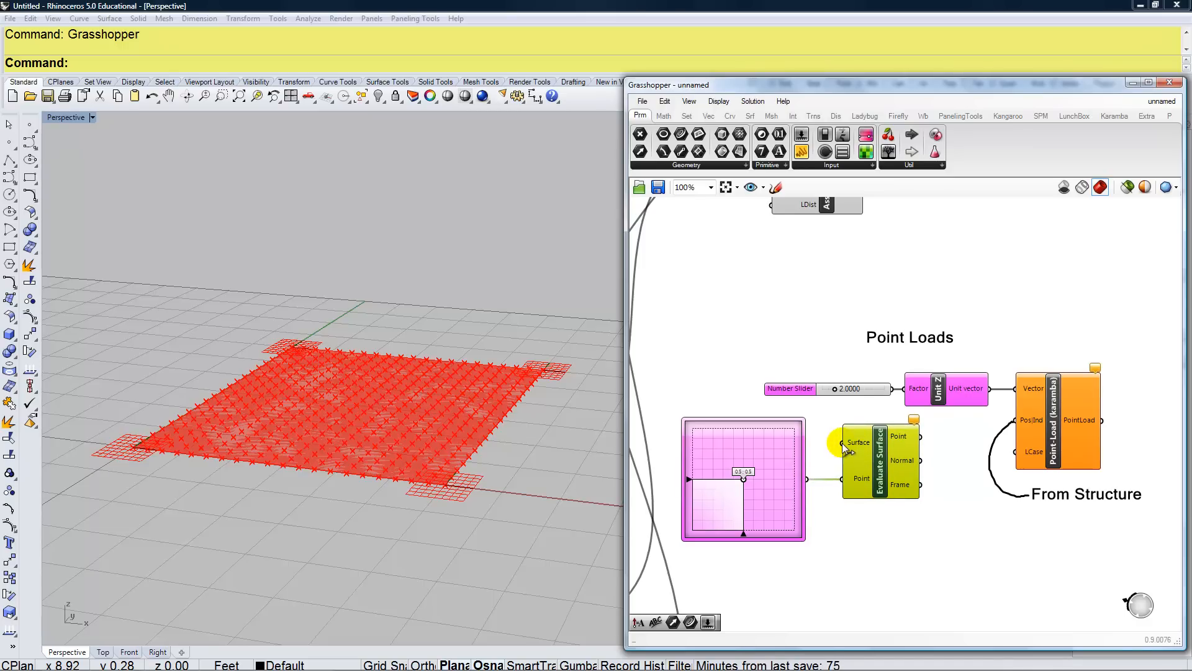
- Connect the output of the last Starting Surface component to the Surface input of the new Evaluate Surface
{"action": "scroll", "coordinate": [823, 378], "scroll_direction": "down", "scroll_amount": 5}
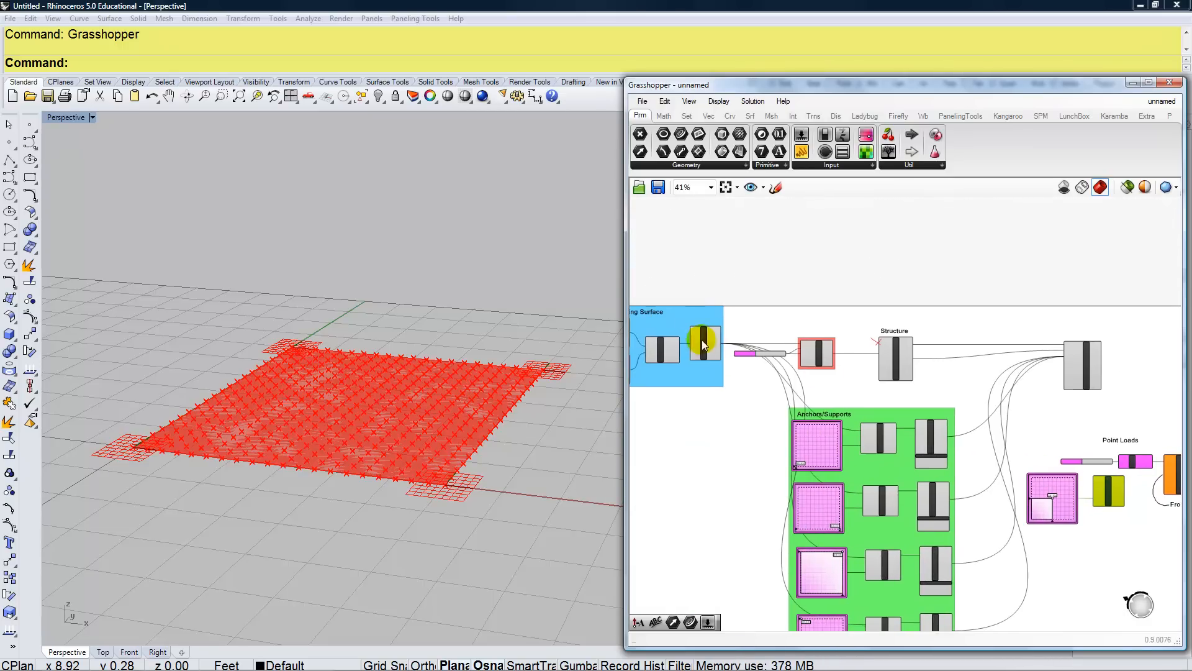
{"action": "scroll", "coordinate": [731, 349], "scroll_direction": "up", "scroll_amount": 5}
{"action": "scroll", "coordinate": [745, 346], "scroll_direction": "down", "scroll_amount": 7}
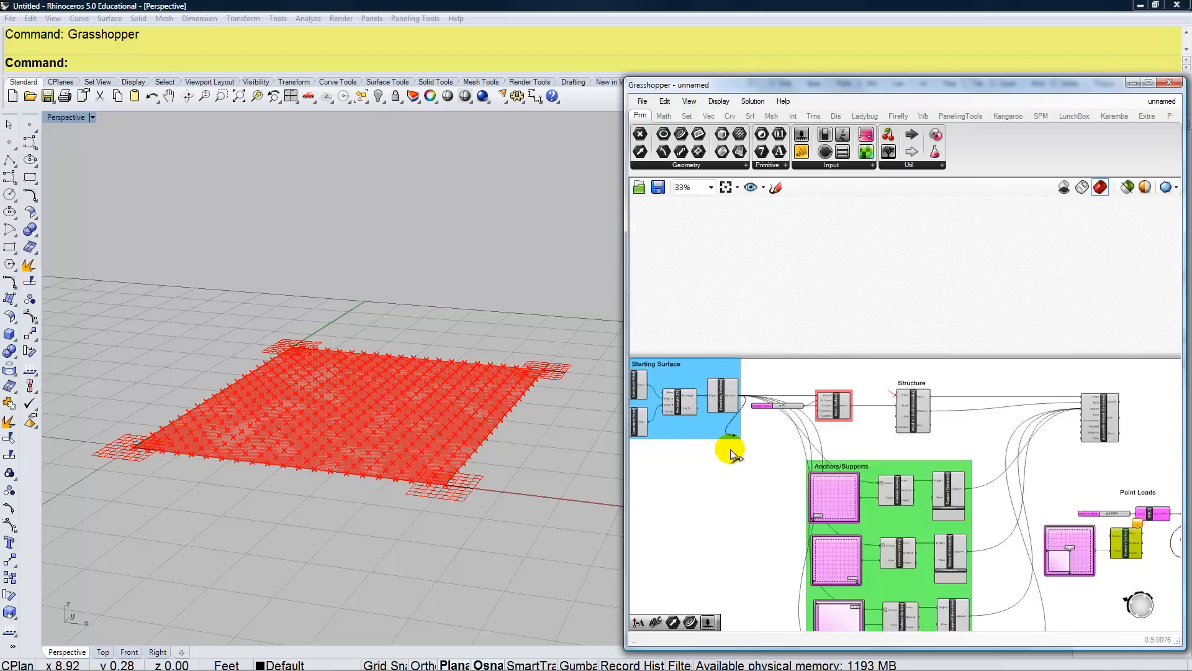
{"action": "scroll", "coordinate": [952, 500], "scroll_direction": "up", "scroll_amount": 8}
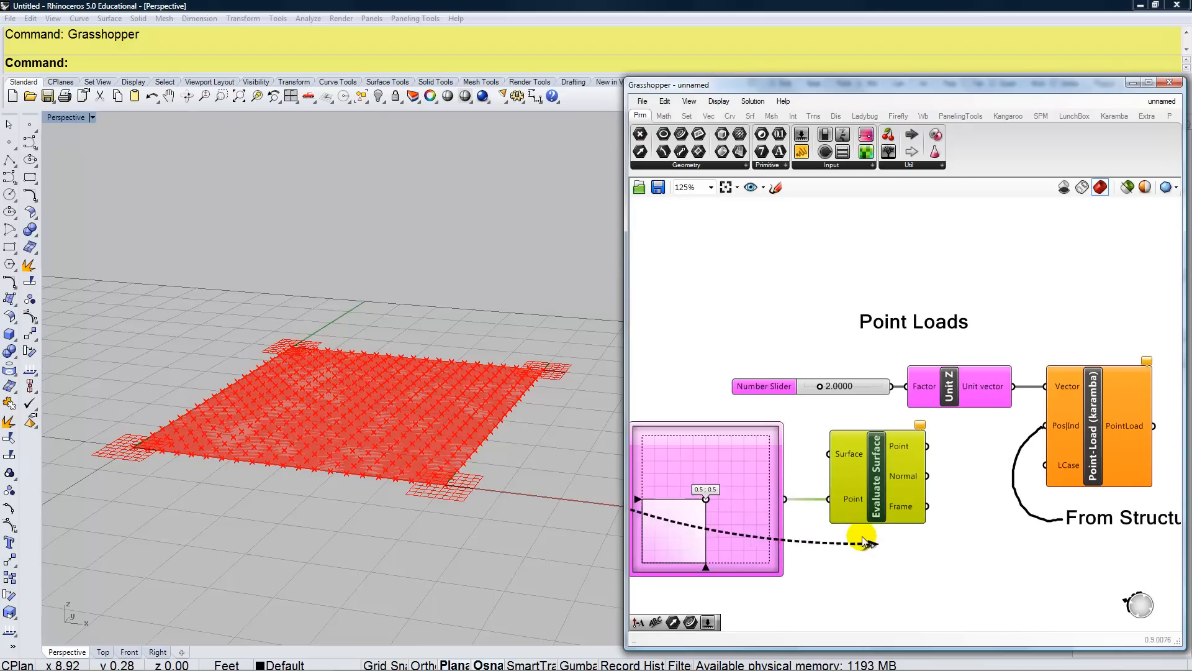
{"action": "left_click_drag", "start_coordinate": [828, 459], "coordinate": [829, 454]}
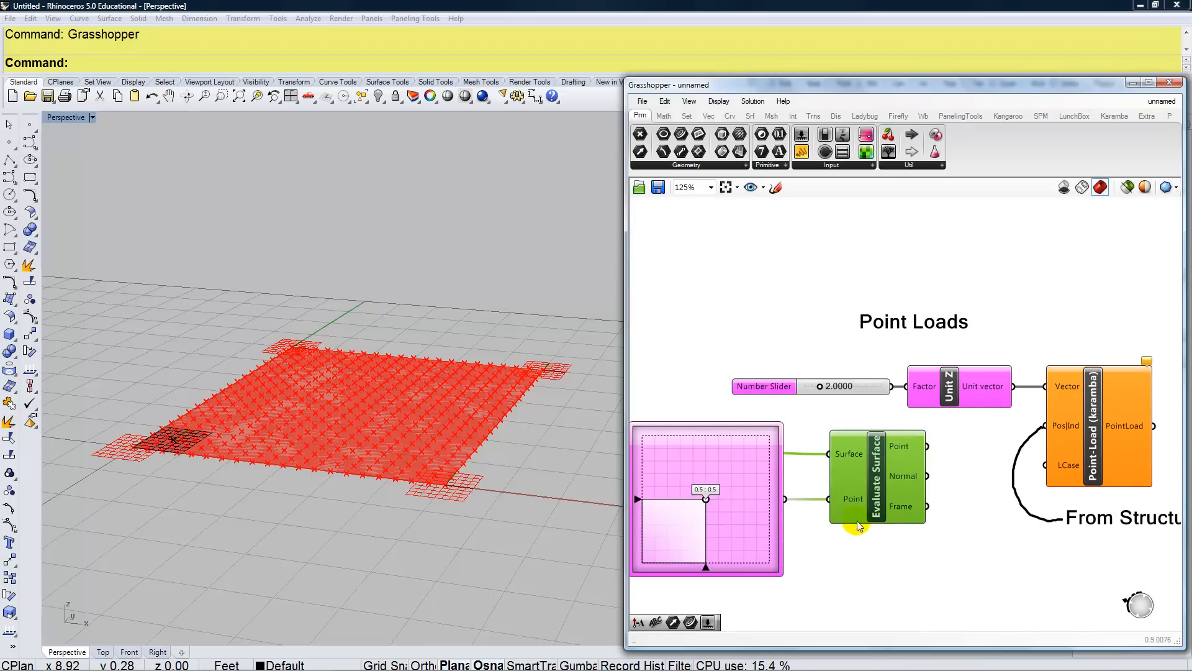
- Reparameterize Evaluate Surface's Surface input and set the load's MD Slider to about 0.7, 0.82
{"action": "right_click", "coordinate": [841, 454]}
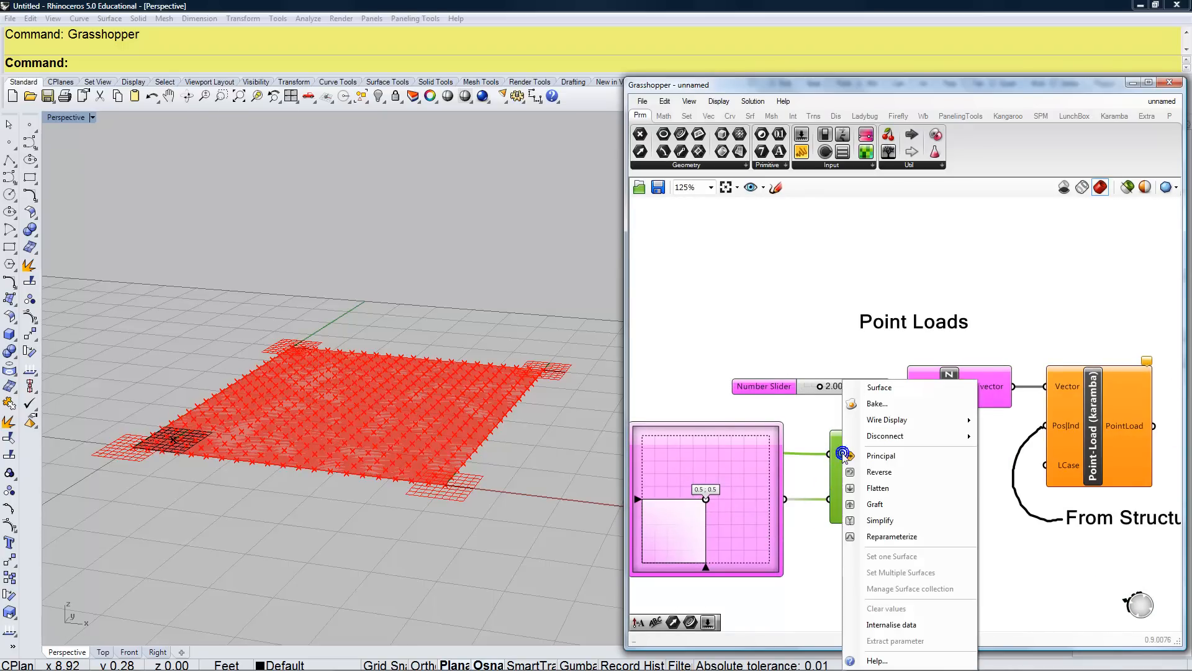
{"action": "left_click", "coordinate": [892, 536]}
{"action": "left_click_drag", "start_coordinate": [705, 499], "coordinate": [732, 457]}
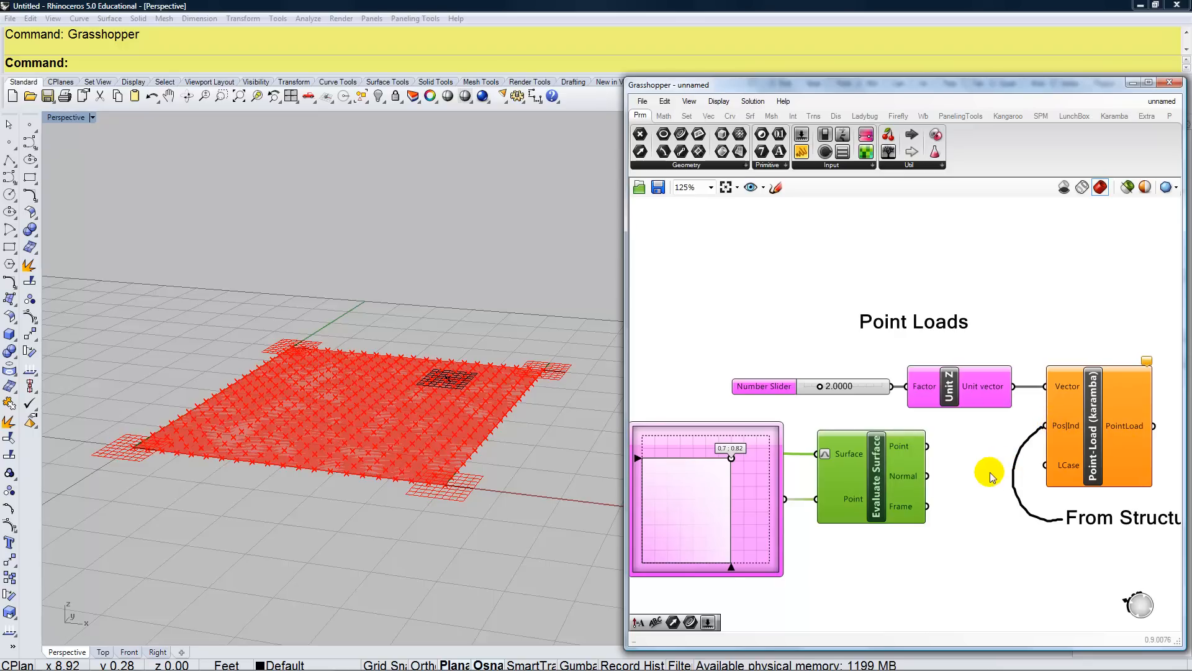
- Connect Evaluate Surface's Point output to Point-Load's Pos|Ind input
{"action": "right_click_drag", "start_coordinate": [972, 472], "coordinate": [863, 480]}
{"action": "scroll", "coordinate": [865, 489], "scroll_direction": "down", "scroll_amount": 3}
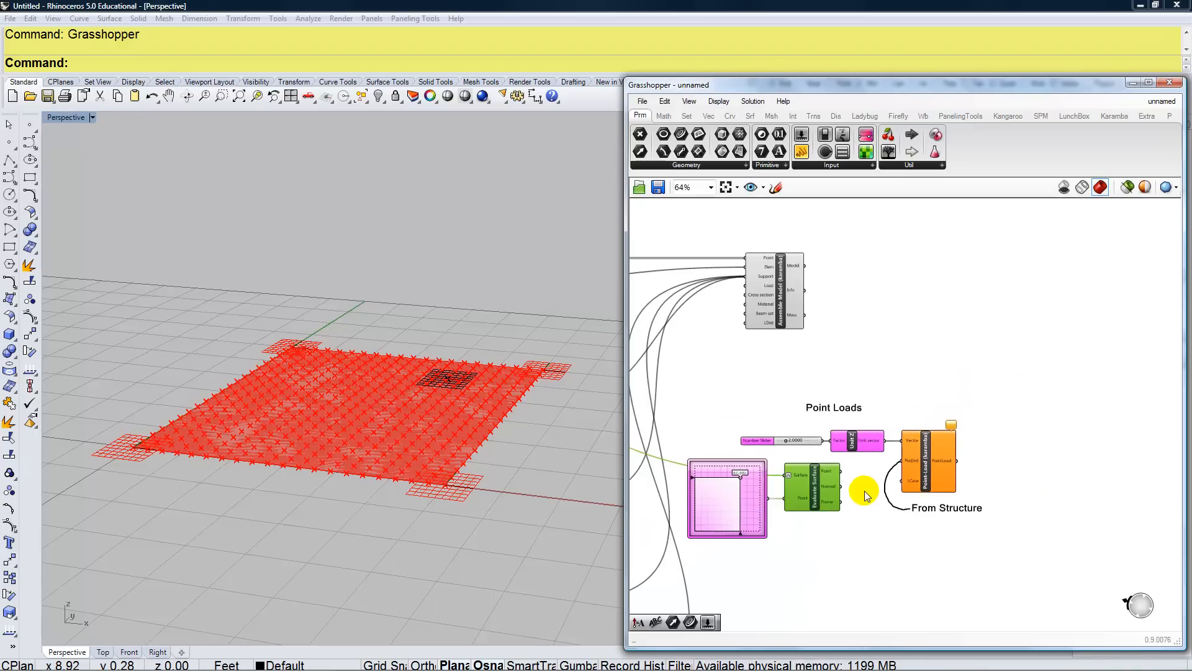
{"action": "scroll", "coordinate": [864, 490], "scroll_direction": "up", "scroll_amount": 3}
{"action": "left_click_drag", "start_coordinate": [818, 456], "coordinate": [936, 433]}
- Move only the Assemble Model component further right, beyond the Point-Load component
{"action": "scroll", "coordinate": [863, 466], "scroll_direction": "down", "scroll_amount": 4}
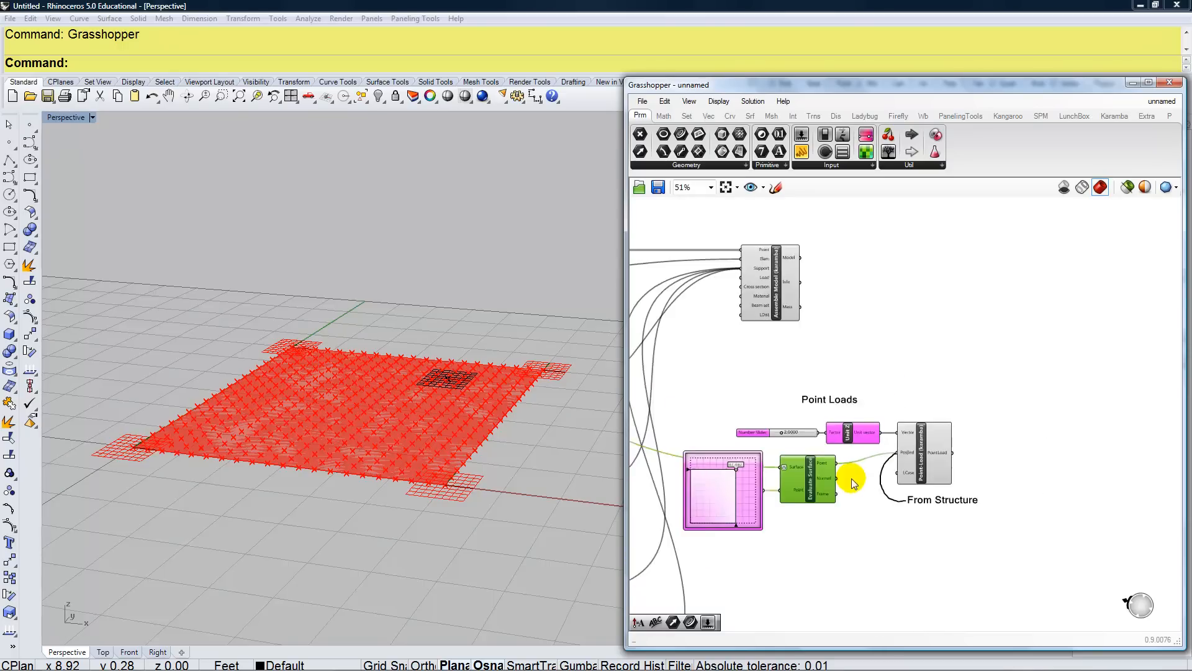
{"action": "scroll", "coordinate": [851, 478], "scroll_direction": "down", "scroll_amount": 1}
{"action": "left_click", "coordinate": [799, 337], "text": "shift"}
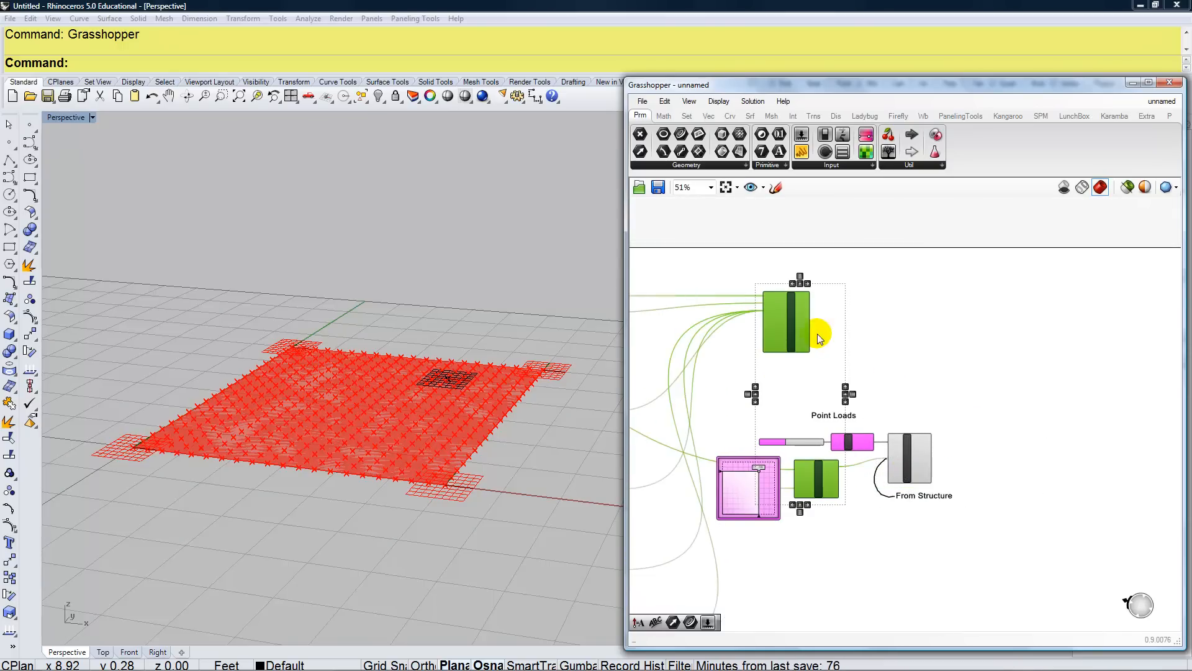
{"action": "left_click", "coordinate": [818, 335]}
{"action": "left_click_drag", "start_coordinate": [799, 348], "coordinate": [985, 354]}
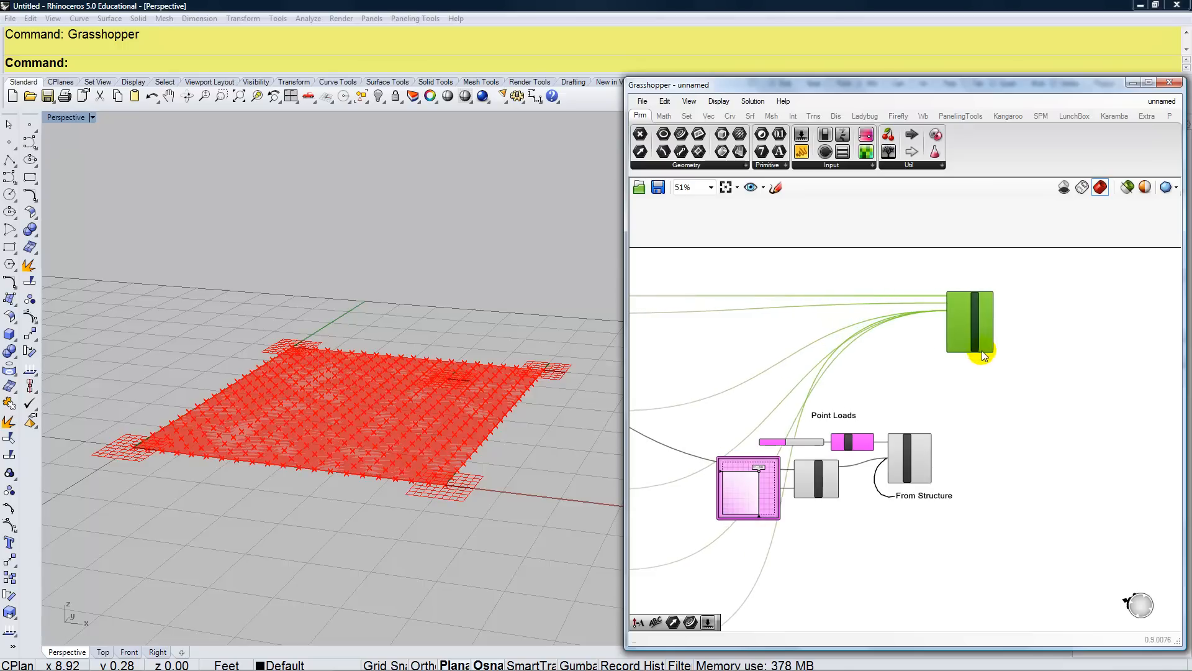
- Connect Point-Load's PointLoad output to the Load input of Assemble Model
{"action": "scroll", "coordinate": [928, 489], "scroll_direction": "up", "scroll_amount": 4}
{"action": "left_click_drag", "start_coordinate": [941, 412], "coordinate": [973, 316]}
{"action": "scroll", "coordinate": [958, 505], "scroll_direction": "down", "scroll_amount": 4}
{"action": "scroll", "coordinate": [959, 348], "scroll_direction": "up", "scroll_amount": 4}
{"action": "left_click", "coordinate": [1011, 426]}
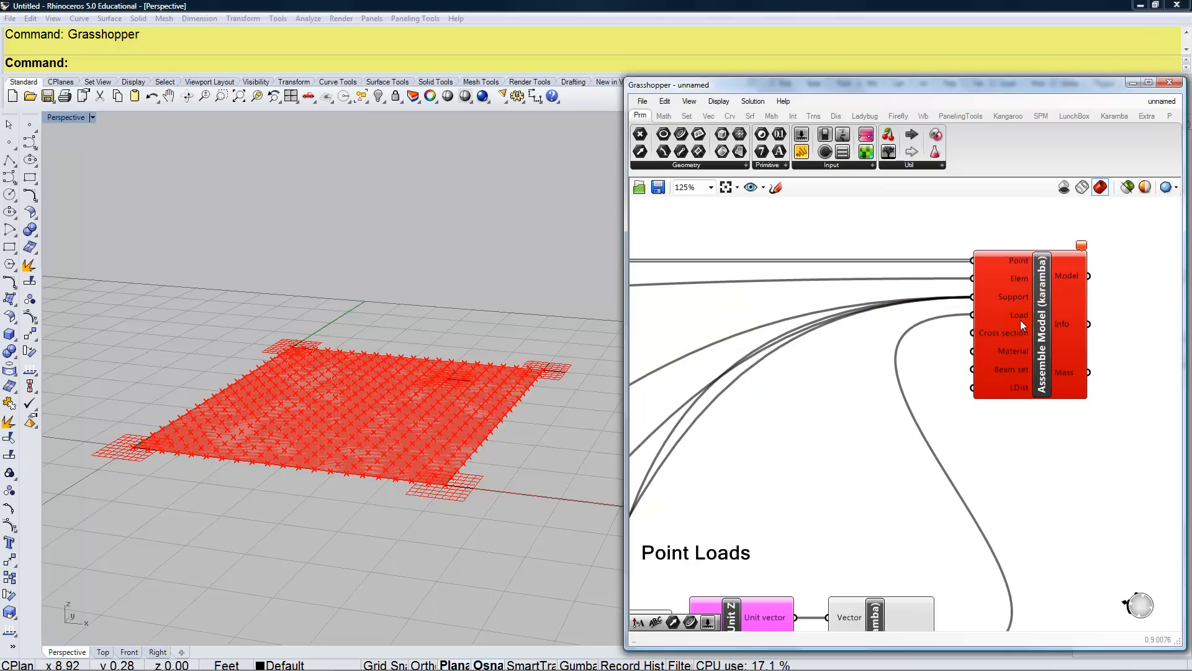
- Examine the value at Assemble Model's Load input and read the component's error message
{"action": "mouse_move", "coordinate": [1019, 320]}
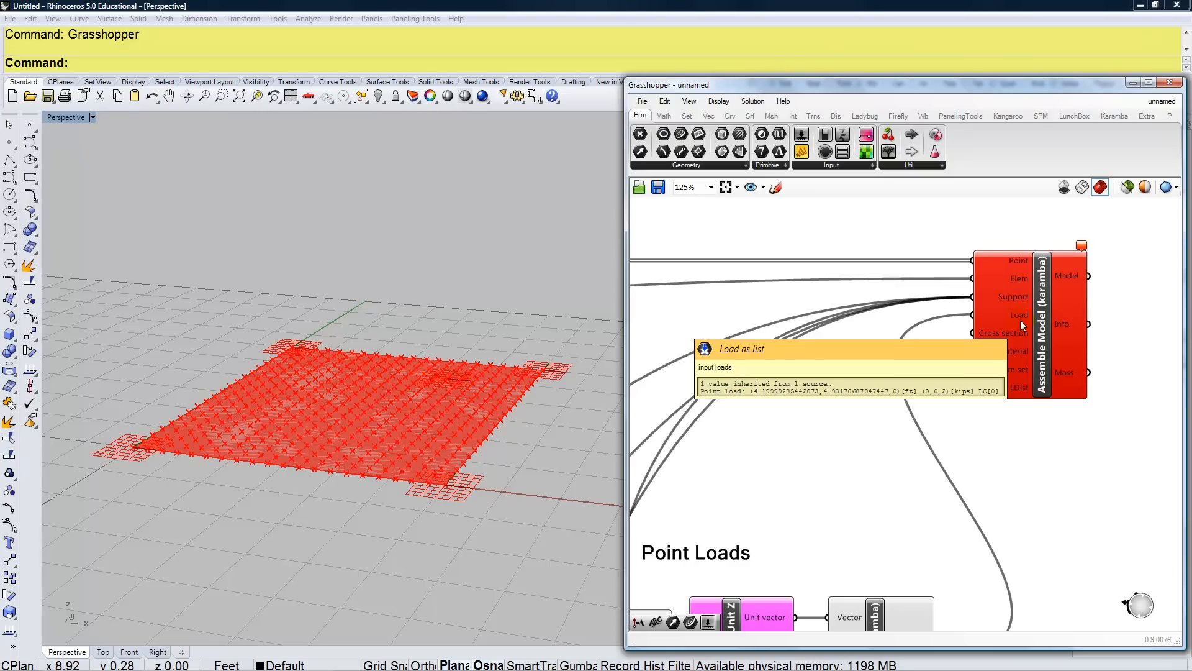
{"action": "left_click", "coordinate": [1082, 245]}
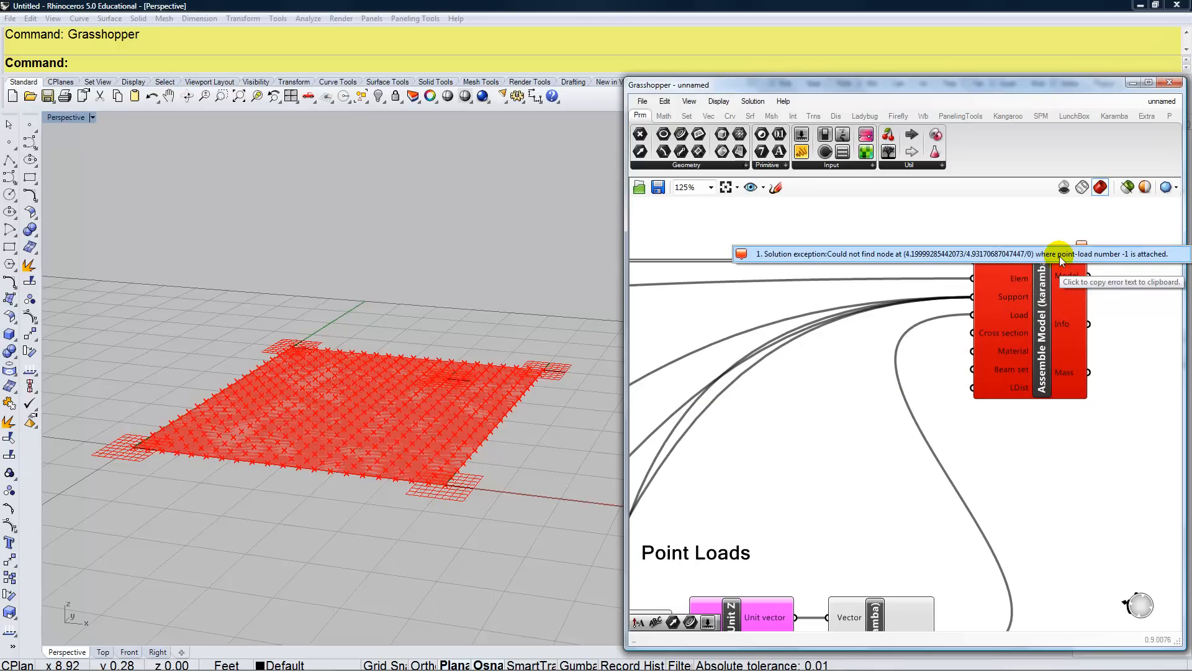
{"action": "scroll", "coordinate": [993, 442], "scroll_direction": "down", "scroll_amount": 4}
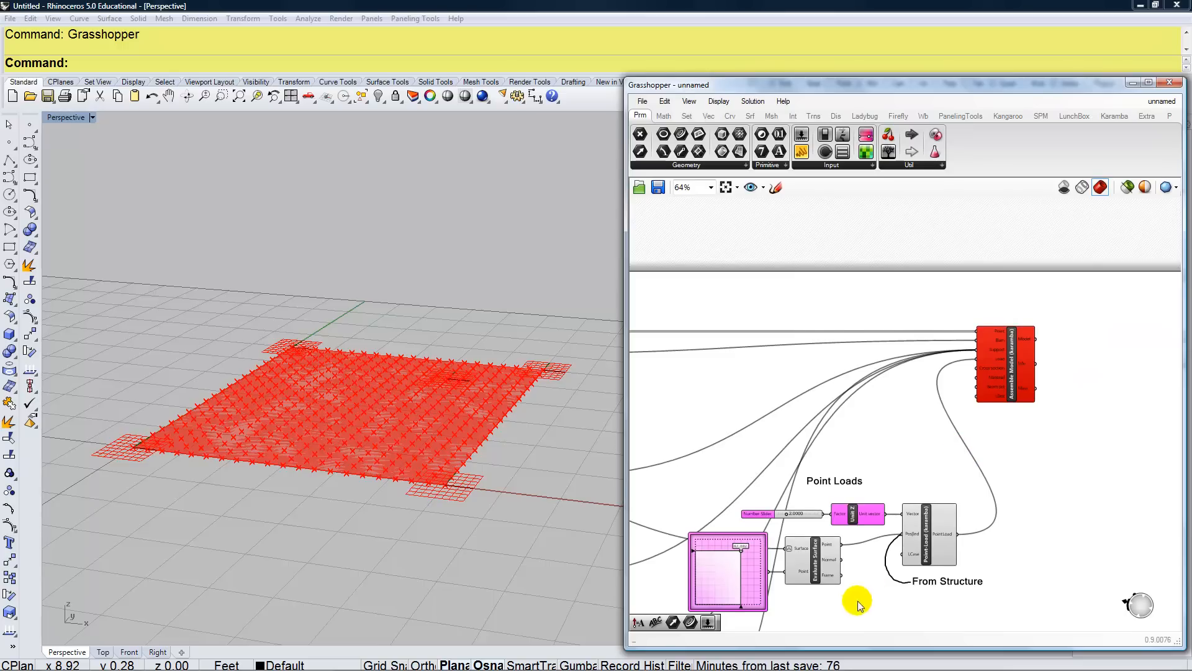
- Disconnect Evaluate Surface's Point output from Point-Load's Pos|Ind input
{"action": "scroll", "coordinate": [858, 601], "scroll_direction": "up", "scroll_amount": 4}
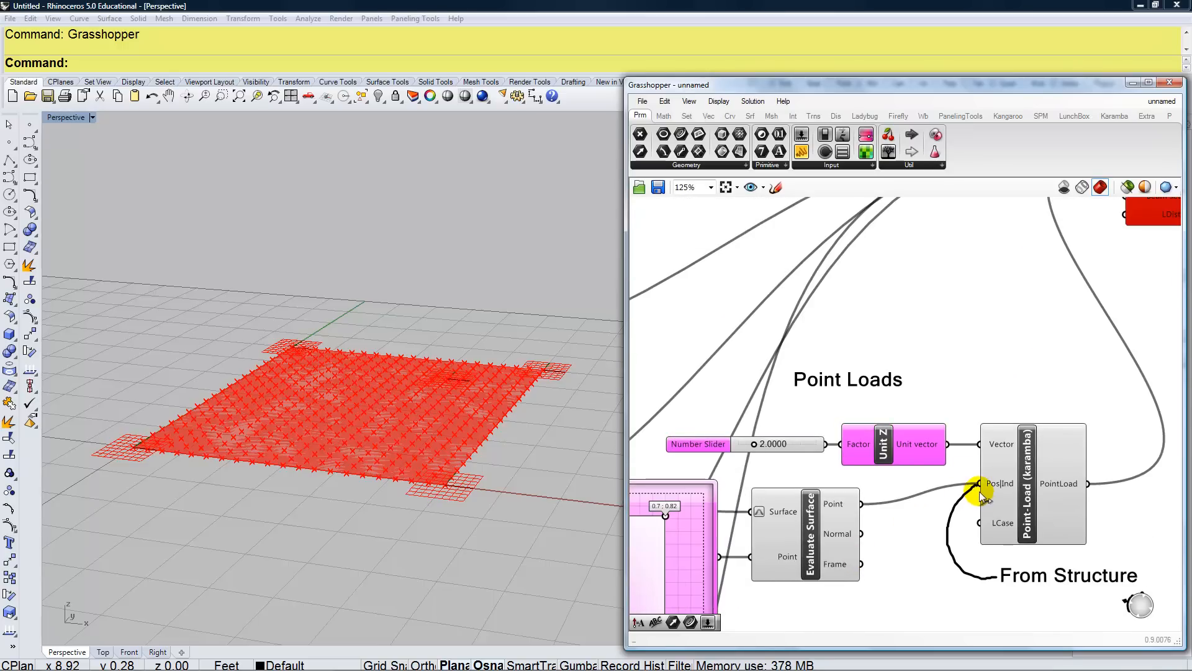
{"action": "mouse_move", "coordinate": [978, 485]}
{"action": "left_mouse_down"}
{"action": "mouse_move", "coordinate": [933, 512]}
{"action": "mouse_move", "coordinate": [967, 484]}
{"action": "mouse_move", "coordinate": [873, 512]}
{"action": "left_mouse_up"}
{"action": "key", "text": "ctrl+z"}
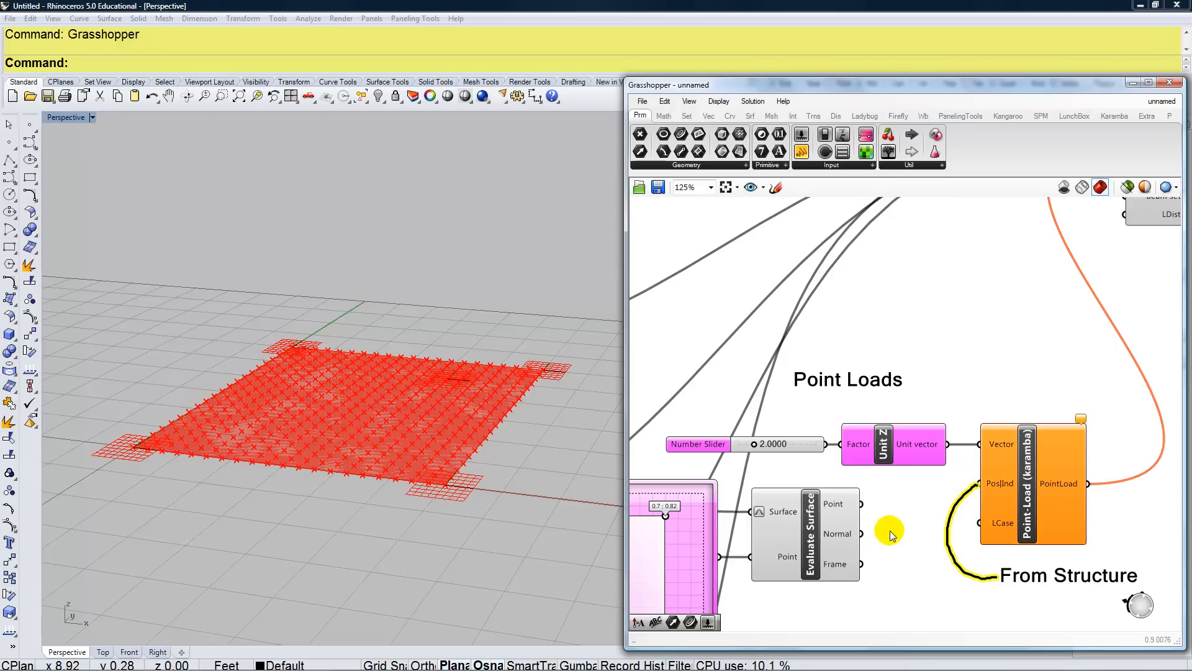
{"action": "right_click_drag", "start_coordinate": [890, 539], "coordinate": [880, 469]}
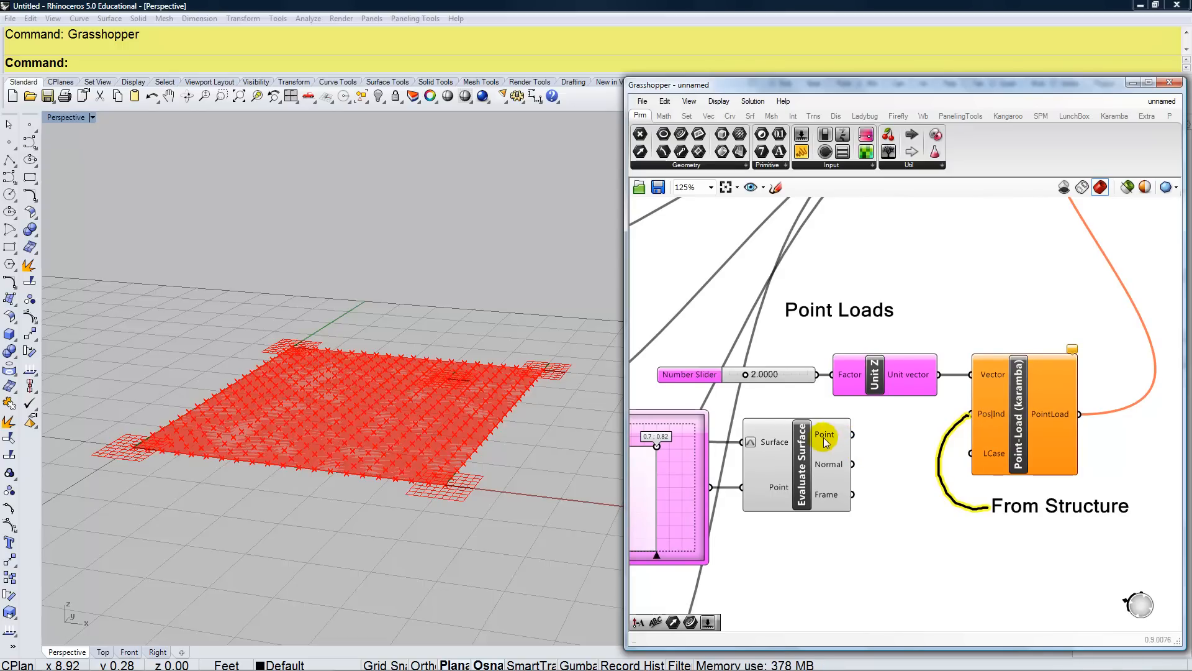
- Move the load's MD Slider and Evaluate Surface together further away from Point-Load to make room for another component
{"action": "scroll", "coordinate": [942, 478], "scroll_direction": "down", "scroll_amount": 1}
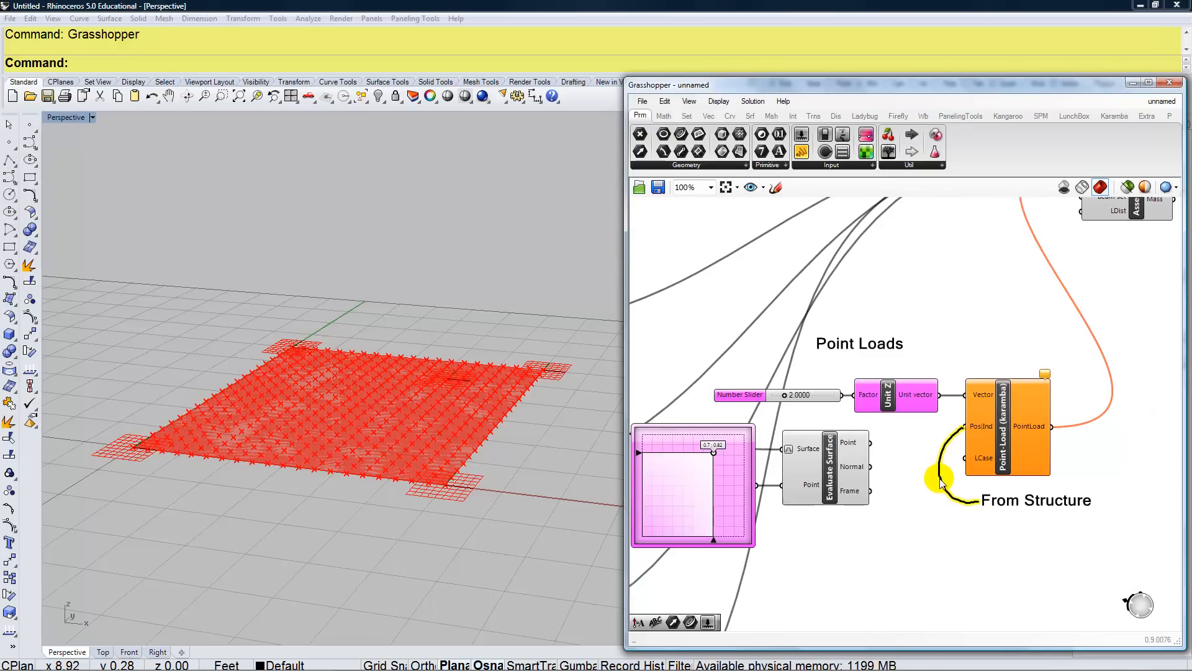
{"action": "scroll", "coordinate": [936, 510], "scroll_direction": "down", "scroll_amount": 1}
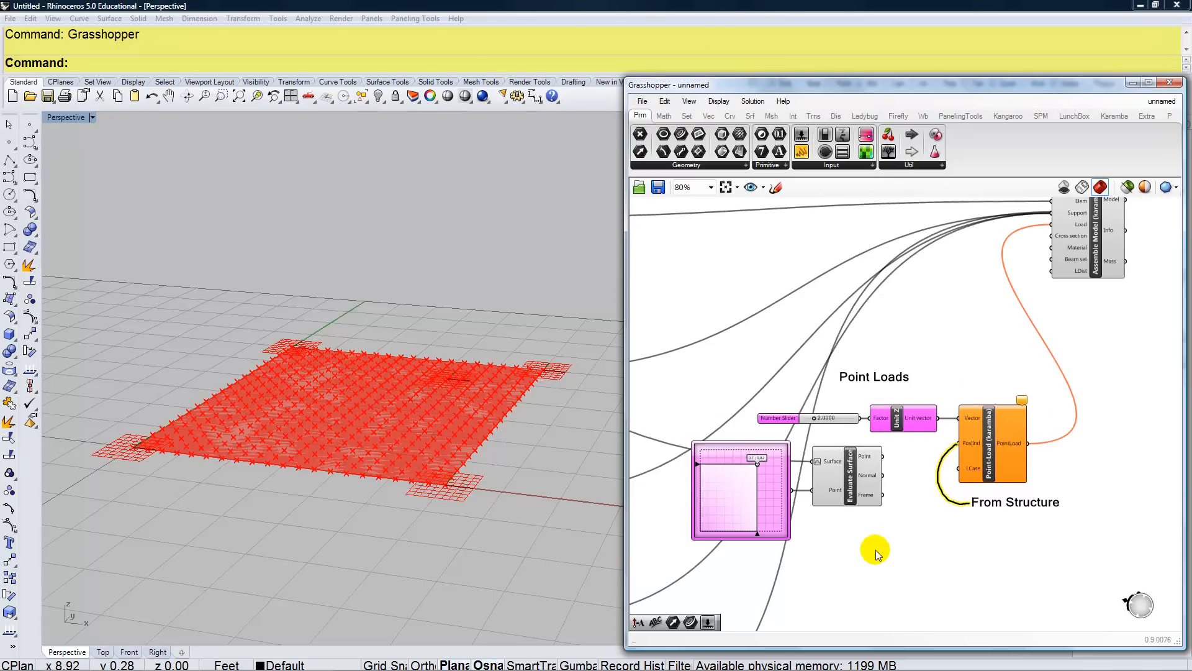
{"action": "left_click", "coordinate": [835, 494]}
{"action": "left_click", "coordinate": [747, 493], "text": "shift"}
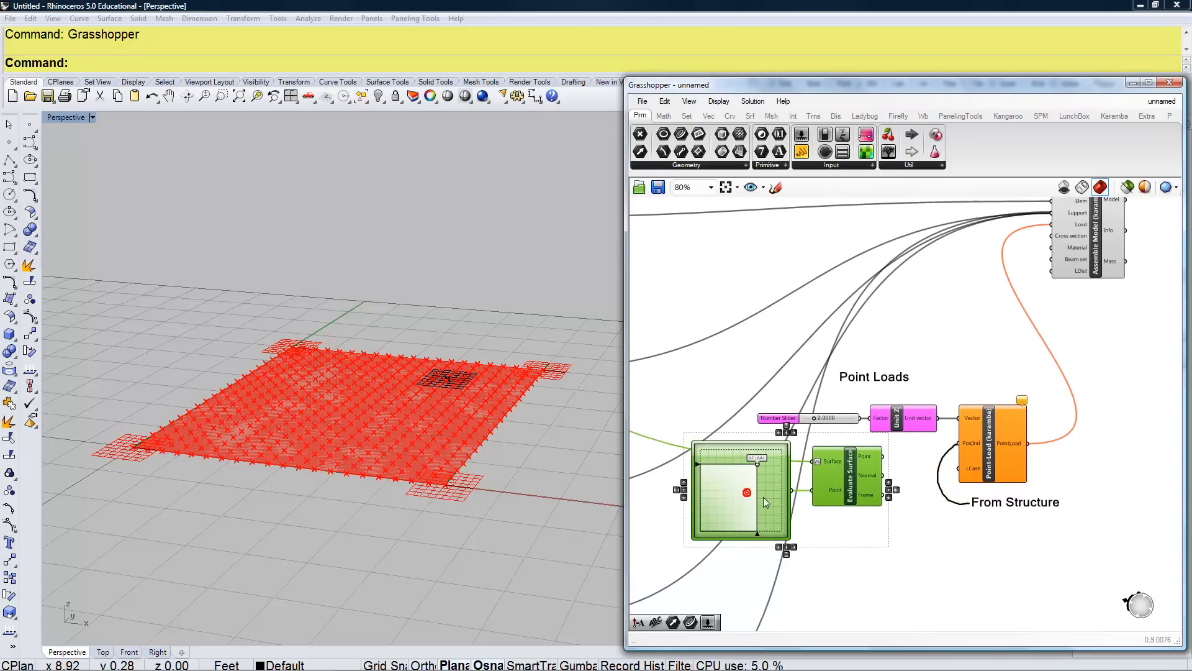
{"action": "left_click_drag", "start_coordinate": [770, 493], "coordinate": [707, 501]}
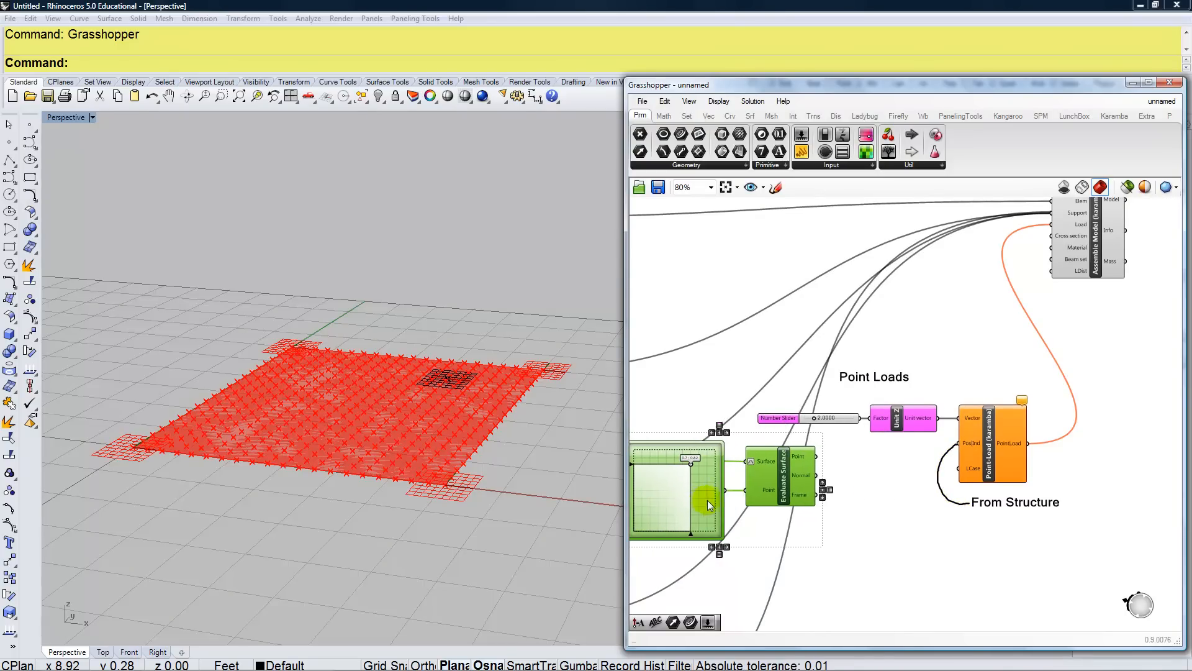
- Add a Closest Point component between Evaluate Surface and Point-Load and connect Evaluate Surface's Point output to its Point input
{"action": "left_click", "coordinate": [892, 484]}
{"action": "double_click", "coordinate": [870, 474]}
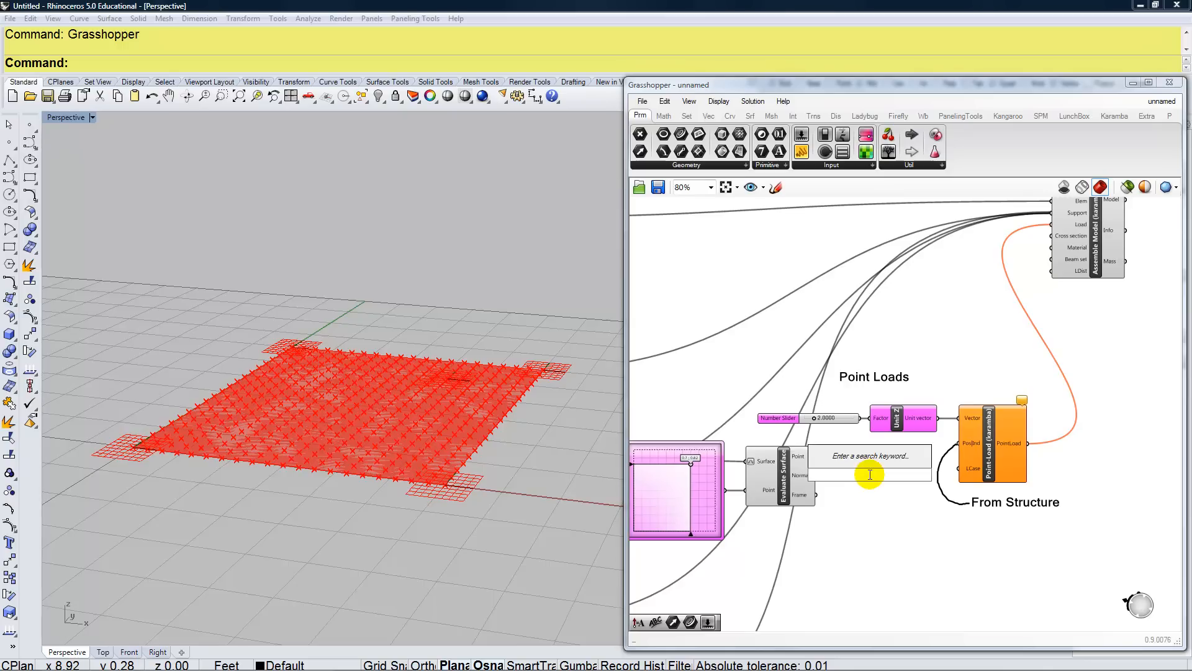
{"action": "type", "text": "closest"}
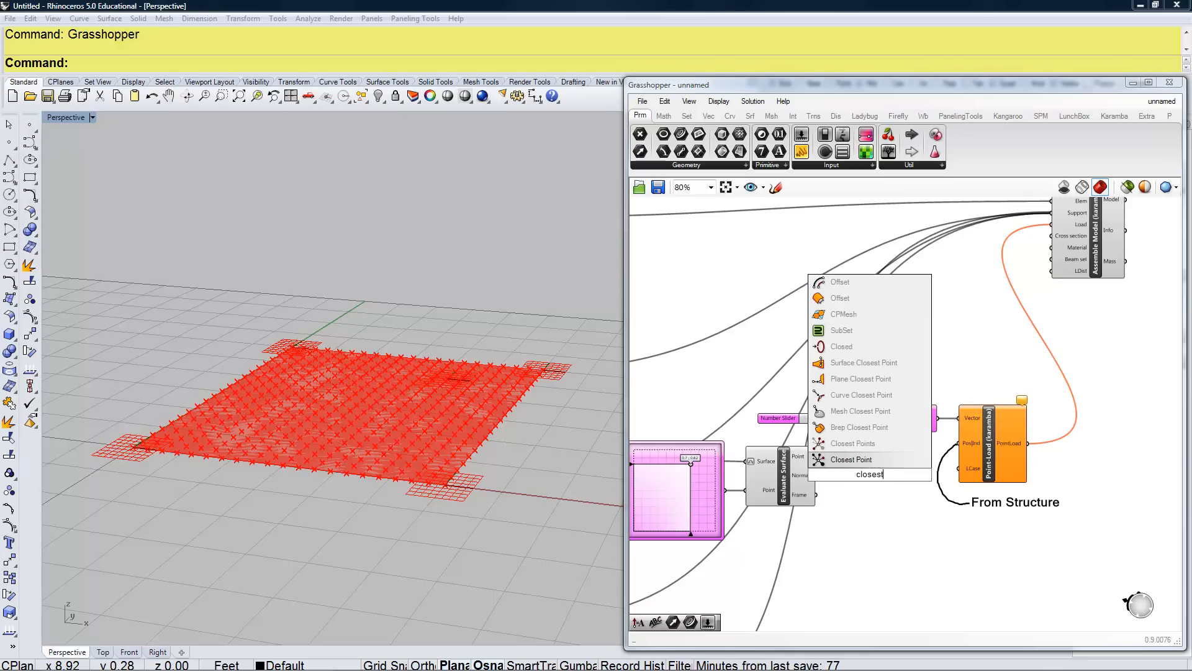
{"action": "left_click", "coordinate": [873, 460]}
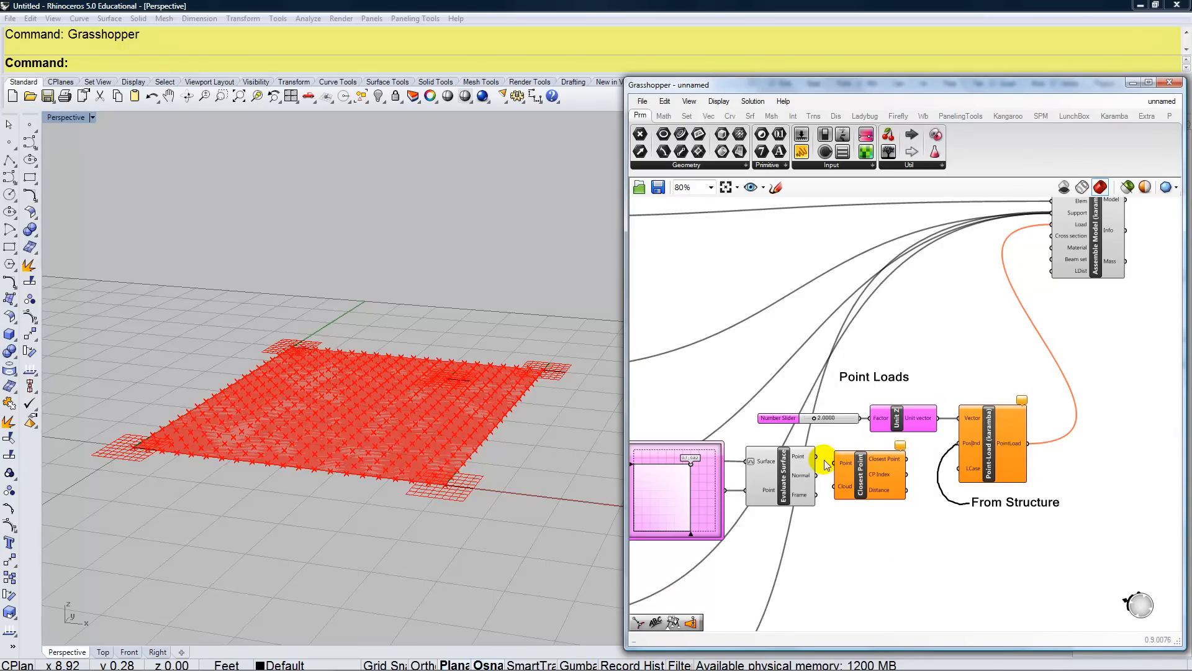
{"action": "left_click_drag", "start_coordinate": [819, 460], "coordinate": [893, 472]}
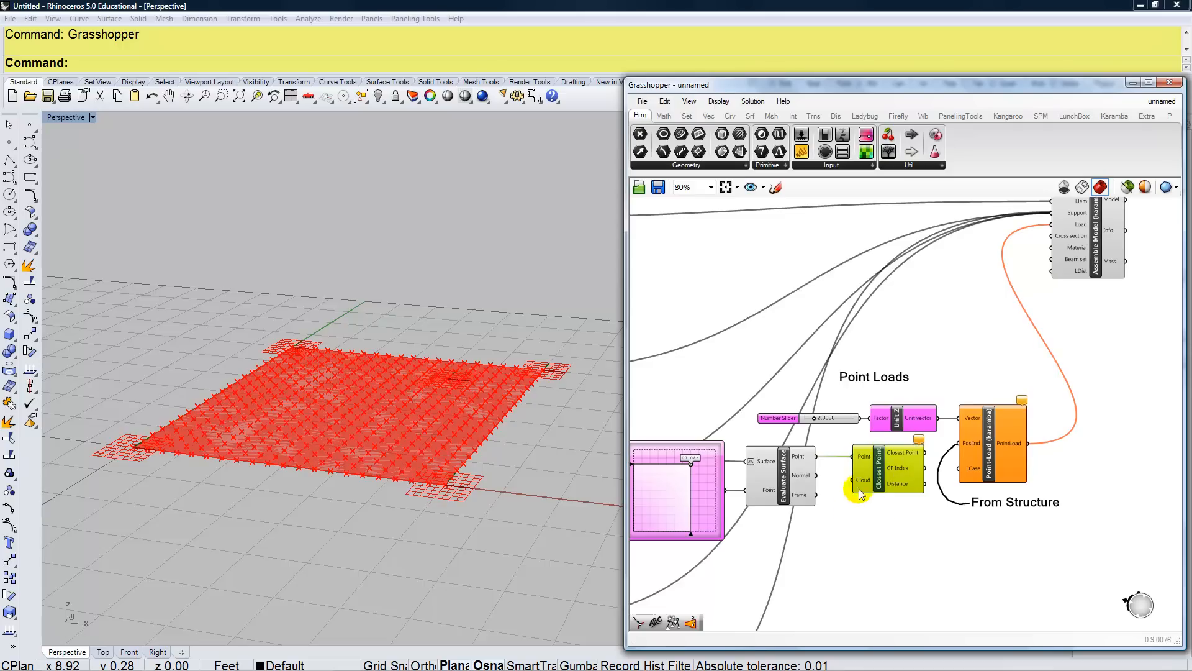
- Sketch a freehand line from Closest Point's Cloud input to the From Structure label
{"action": "scroll", "coordinate": [854, 513], "scroll_direction": "up", "scroll_amount": 1}
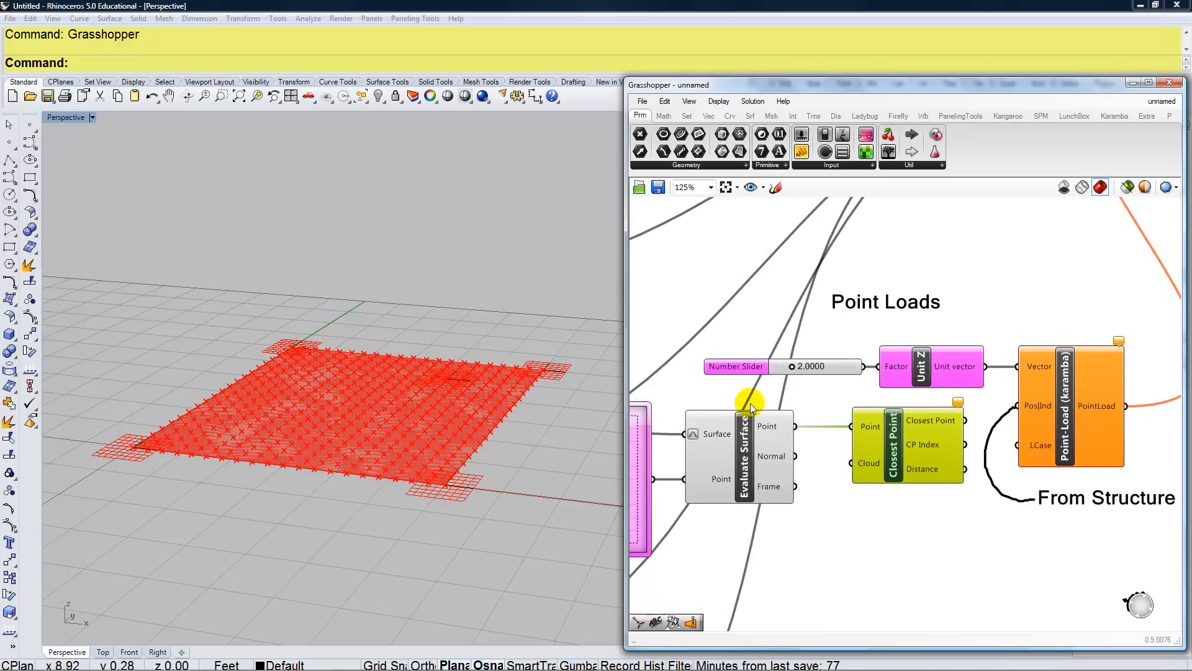
{"action": "left_click", "coordinate": [775, 190]}
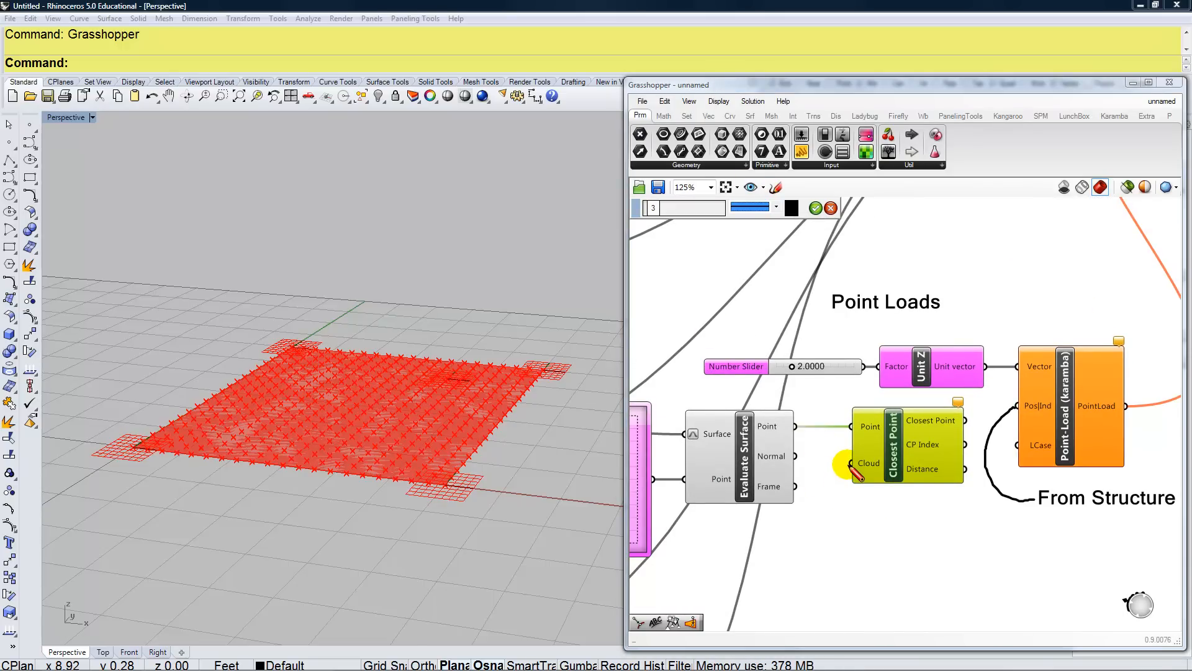
{"action": "mouse_move", "coordinate": [849, 464]}
{"action": "left_mouse_down"}
{"action": "mouse_move", "coordinate": [821, 516]}
{"action": "mouse_move", "coordinate": [950, 534]}
{"action": "mouse_move", "coordinate": [1022, 501]}
{"action": "left_mouse_up"}
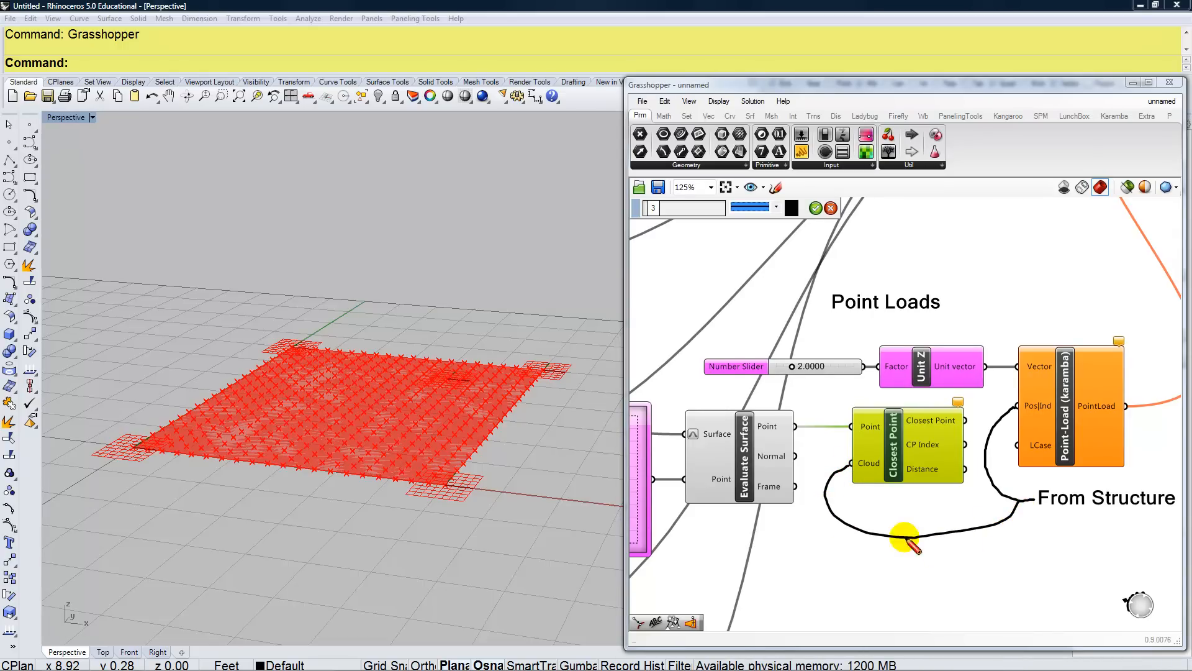
{"action": "left_click", "coordinate": [816, 208]}
- Connect Mesh to Shell's Point output to the Cloud input of Closest Point
{"action": "right_click_drag", "start_coordinate": [904, 315], "coordinate": [927, 328]}
{"action": "scroll", "coordinate": [911, 330], "scroll_direction": "down", "scroll_amount": 4}
{"action": "right_click_drag", "start_coordinate": [812, 290], "coordinate": [896, 321]}
{"action": "scroll", "coordinate": [892, 318], "scroll_direction": "down", "scroll_amount": 2}
{"action": "scroll", "coordinate": [801, 282], "scroll_direction": "up", "scroll_amount": 6}
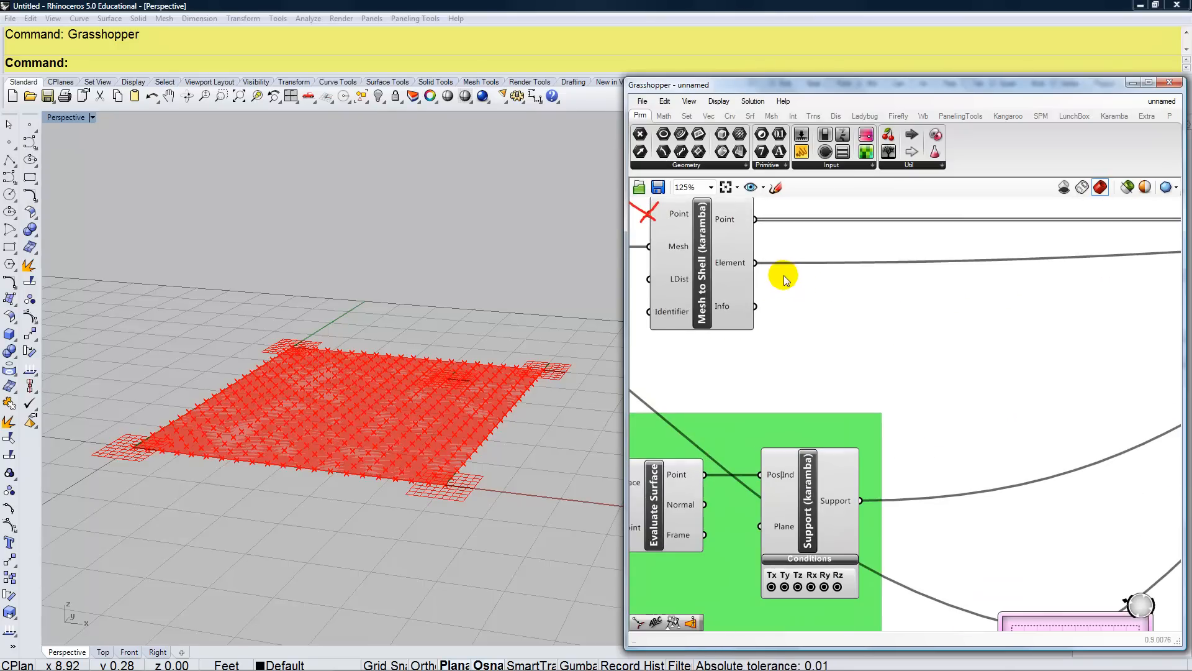
{"action": "scroll", "coordinate": [826, 311], "scroll_direction": "down", "scroll_amount": 4}
{"action": "left_click_drag", "start_coordinate": [817, 268], "coordinate": [897, 403]}
{"action": "scroll", "coordinate": [913, 347], "scroll_direction": "up", "scroll_amount": 4}
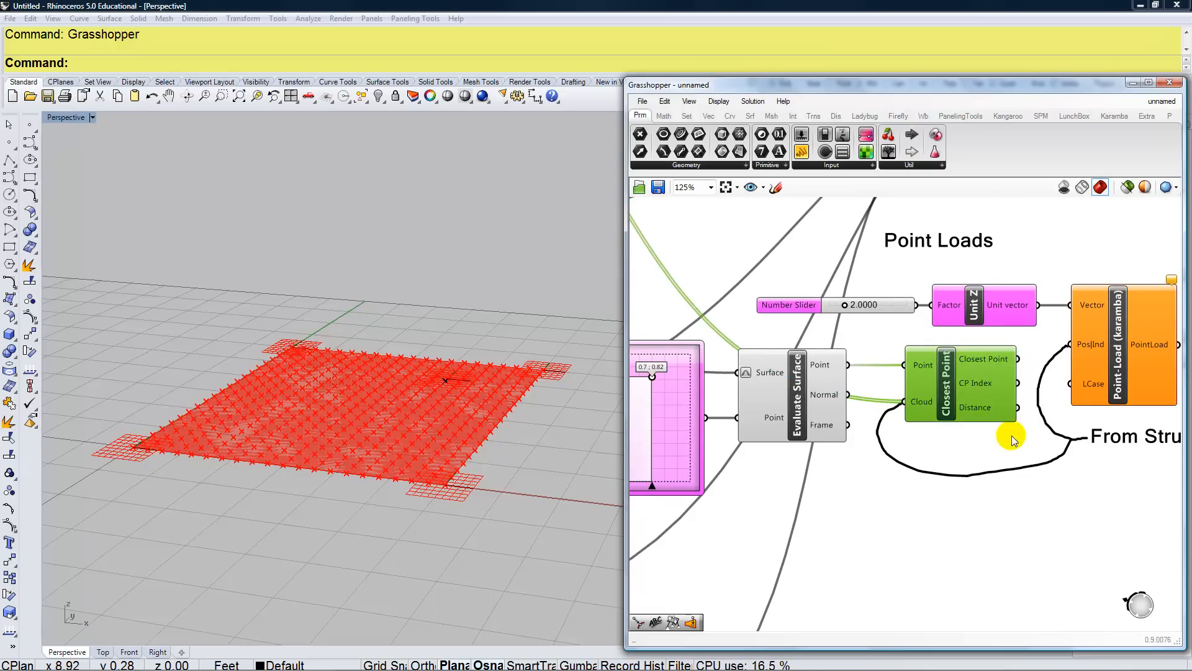
- Replace the sketched line at Point-Load's Pos|Ind input with a wire from Closest Point's Closest Point output, and shift the From Structure label to the remaining line
{"action": "left_click", "coordinate": [1043, 422]}
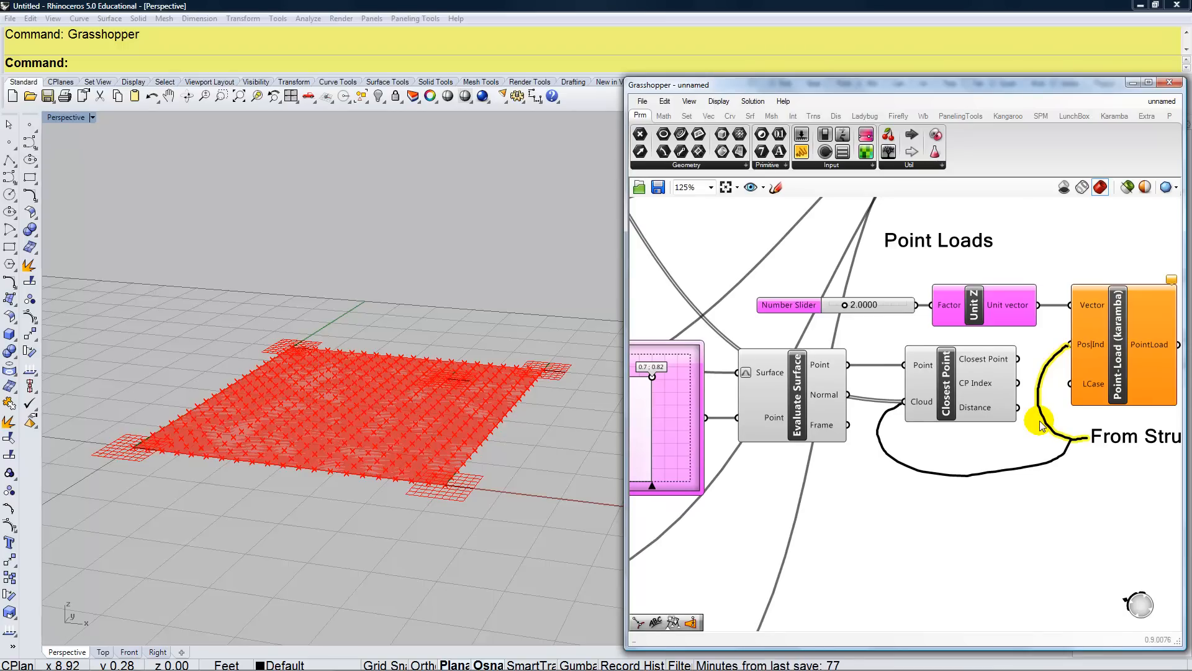
{"action": "key", "text": "Delete"}
{"action": "left_click_drag", "start_coordinate": [1019, 360], "coordinate": [1070, 344]}
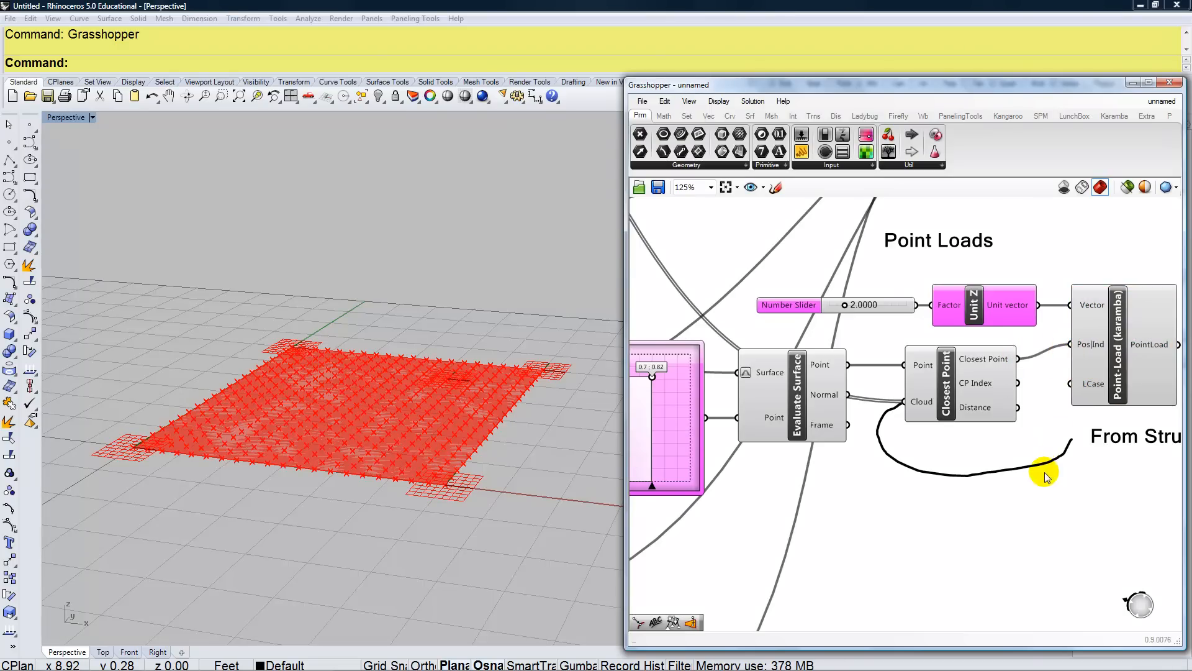
{"action": "left_click_drag", "start_coordinate": [1116, 441], "coordinate": [1100, 444]}
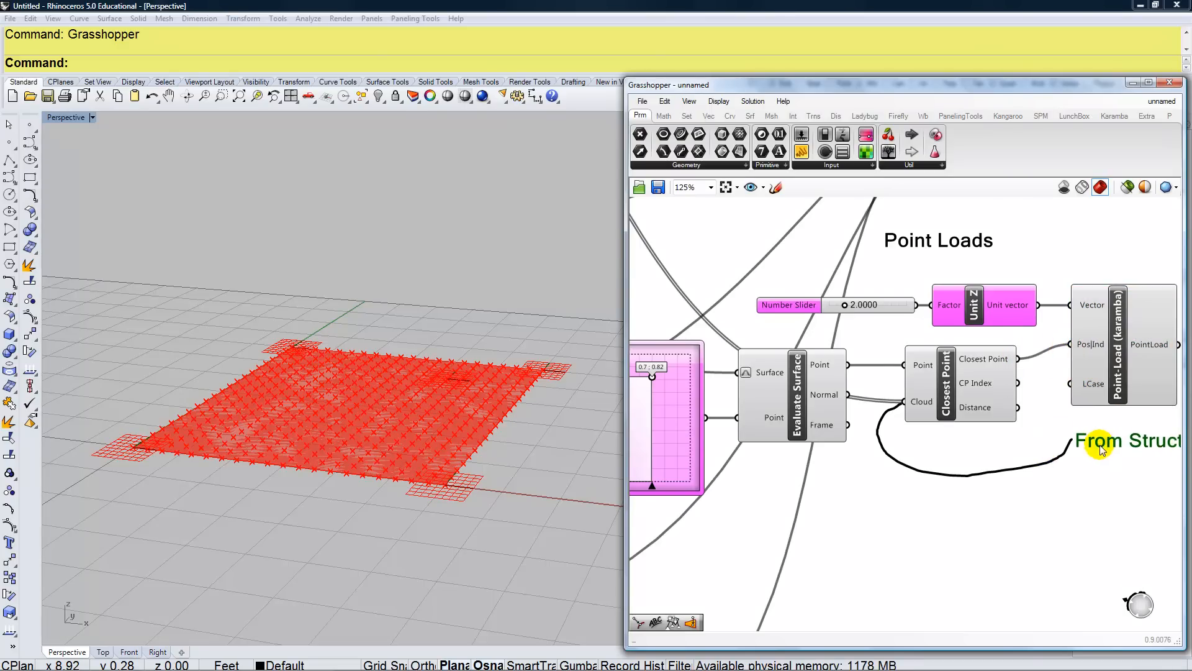
- Check the point load arriving at Assemble Model's Load input and review the point load wiring
{"action": "scroll", "coordinate": [1101, 445], "scroll_direction": "down", "scroll_amount": 4}
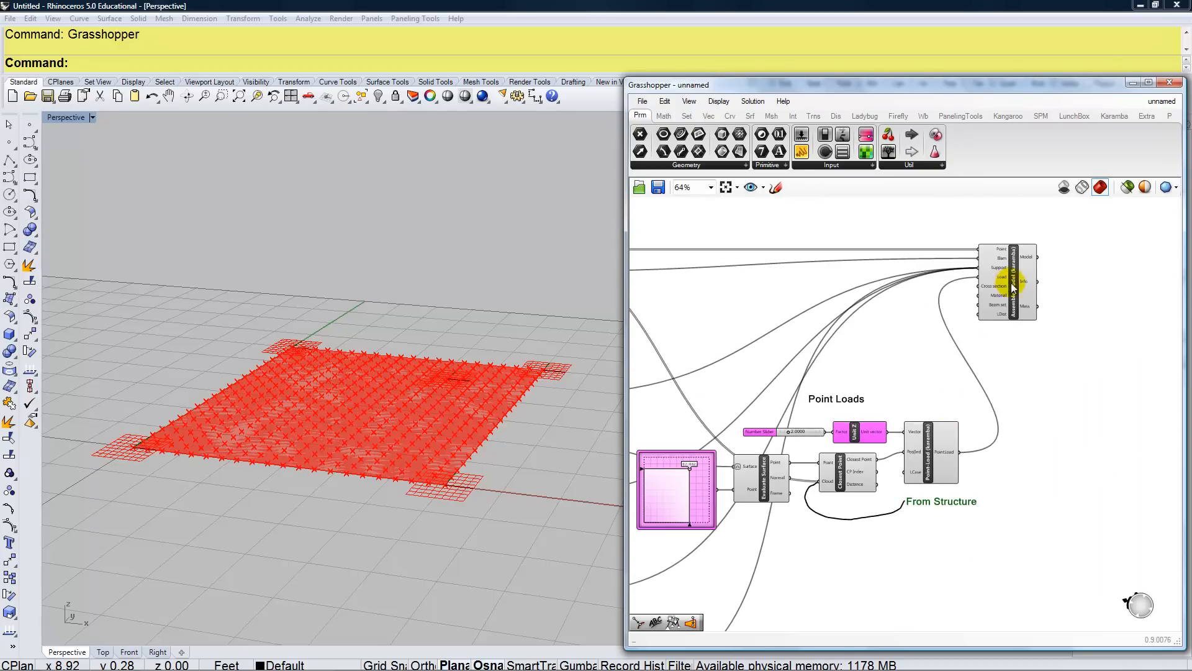
{"action": "scroll", "coordinate": [1013, 287], "scroll_direction": "up", "scroll_amount": 4}
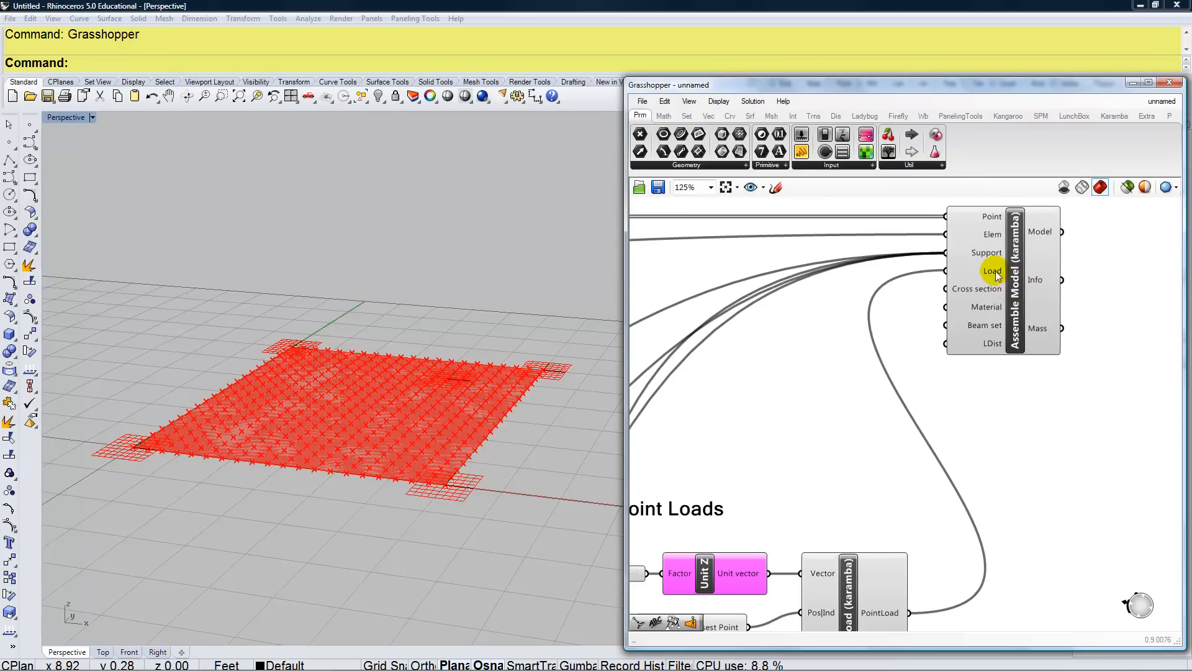
{"action": "mouse_move", "coordinate": [989, 272]}
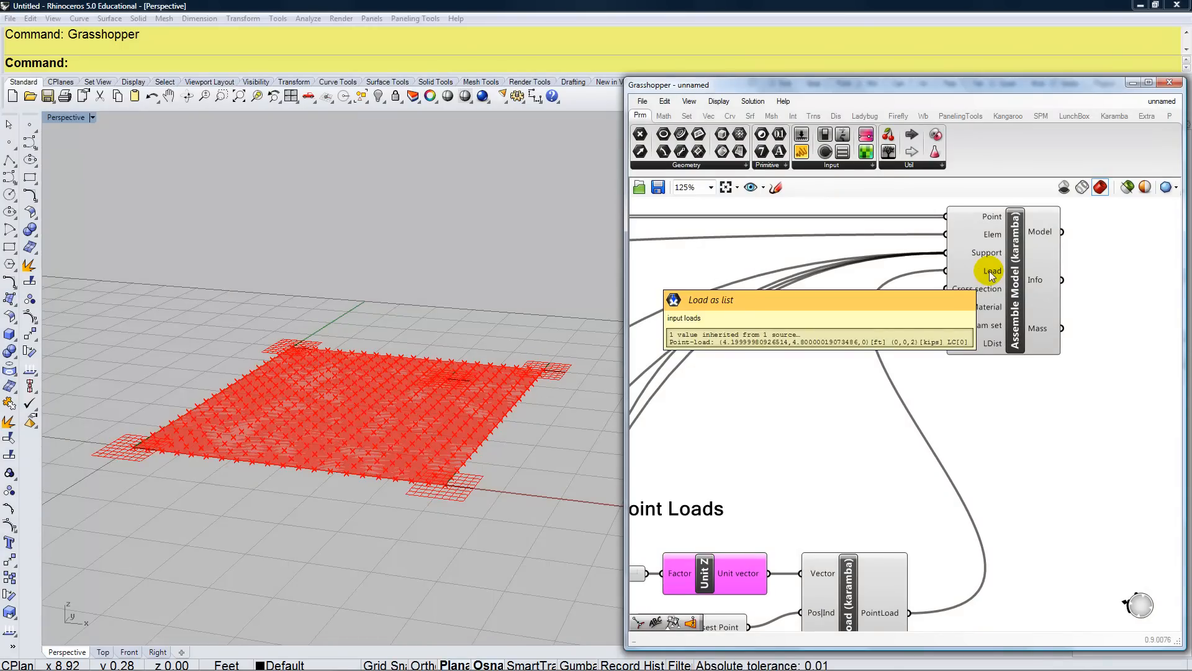
{"action": "scroll", "coordinate": [944, 361], "scroll_direction": "down", "scroll_amount": 4}
{"action": "right_click_drag", "start_coordinate": [905, 389], "coordinate": [955, 361]}
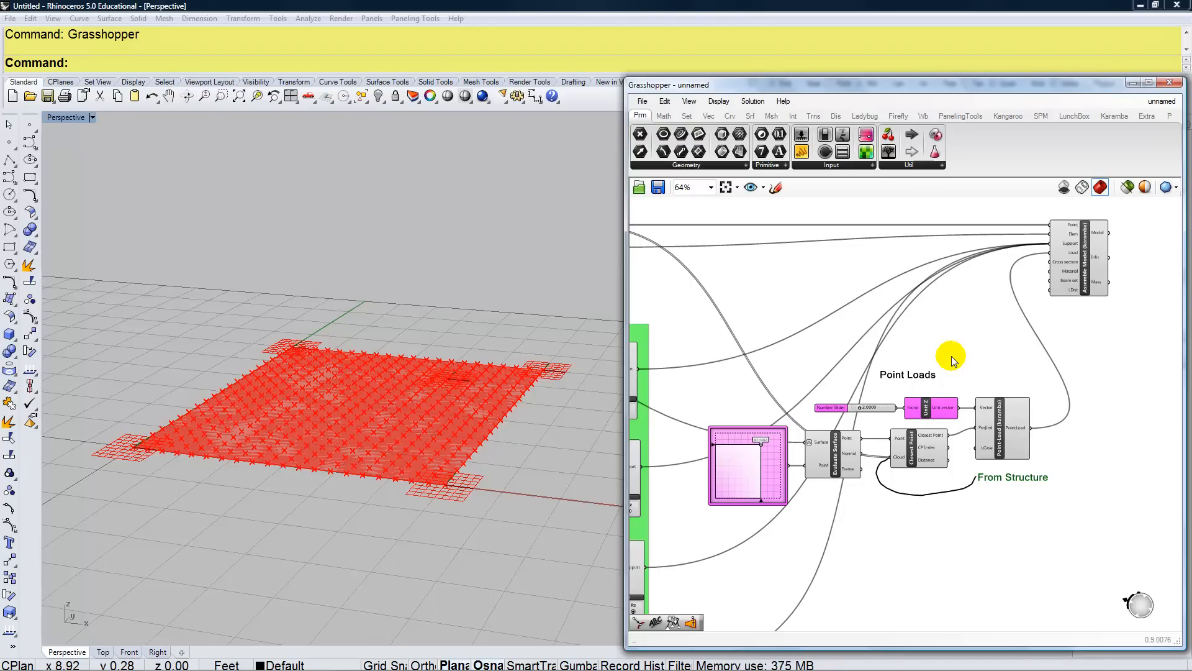
{"action": "right_click_drag", "start_coordinate": [974, 334], "coordinate": [910, 359]}
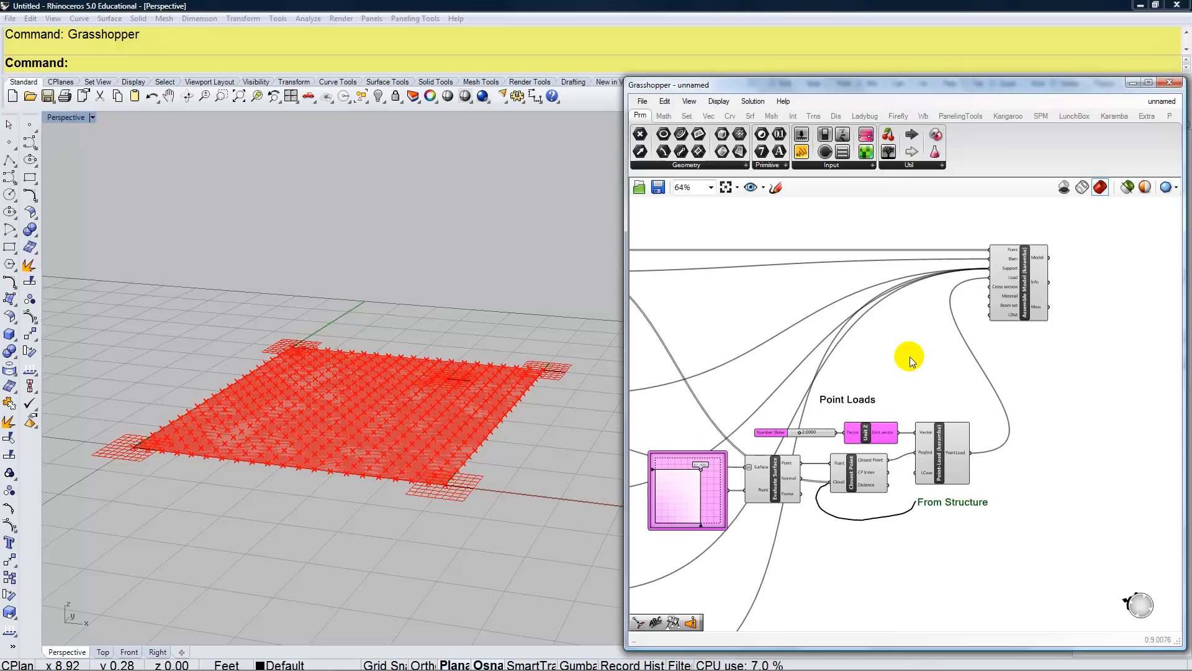
- Widen the Grasshopper window to give more canvas space around Assemble Model
{"action": "right_click_drag", "start_coordinate": [903, 356], "coordinate": [816, 368]}
{"action": "scroll", "coordinate": [1016, 269], "scroll_direction": "up", "scroll_amount": 3}
{"action": "right_click_drag", "start_coordinate": [1008, 299], "coordinate": [905, 353]}
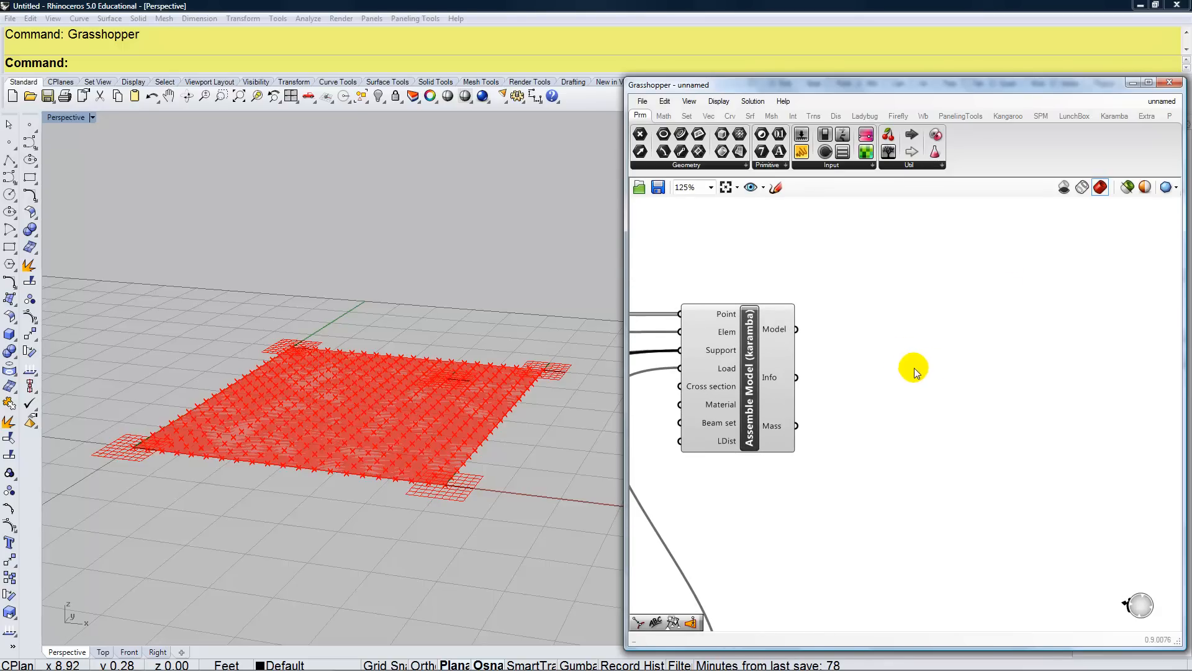
{"action": "scroll", "coordinate": [892, 373], "scroll_direction": "up", "scroll_amount": 1}
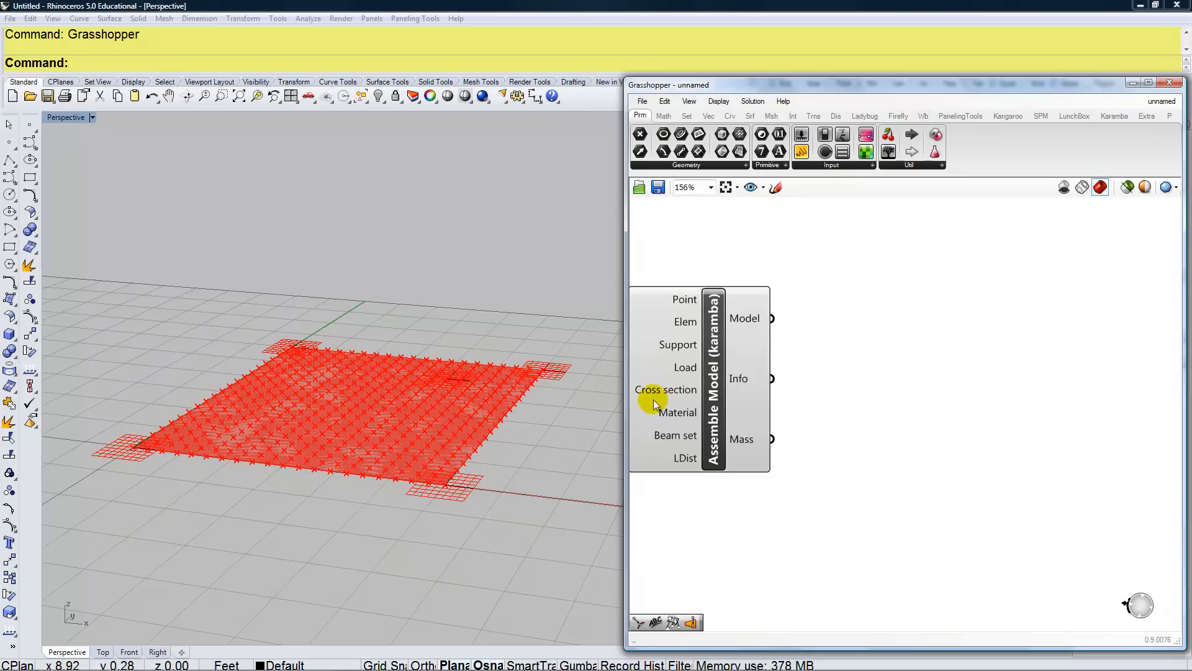
{"action": "left_click_drag", "start_coordinate": [624, 404], "coordinate": [578, 404]}
{"action": "right_click_drag", "start_coordinate": [776, 409], "coordinate": [834, 404]}
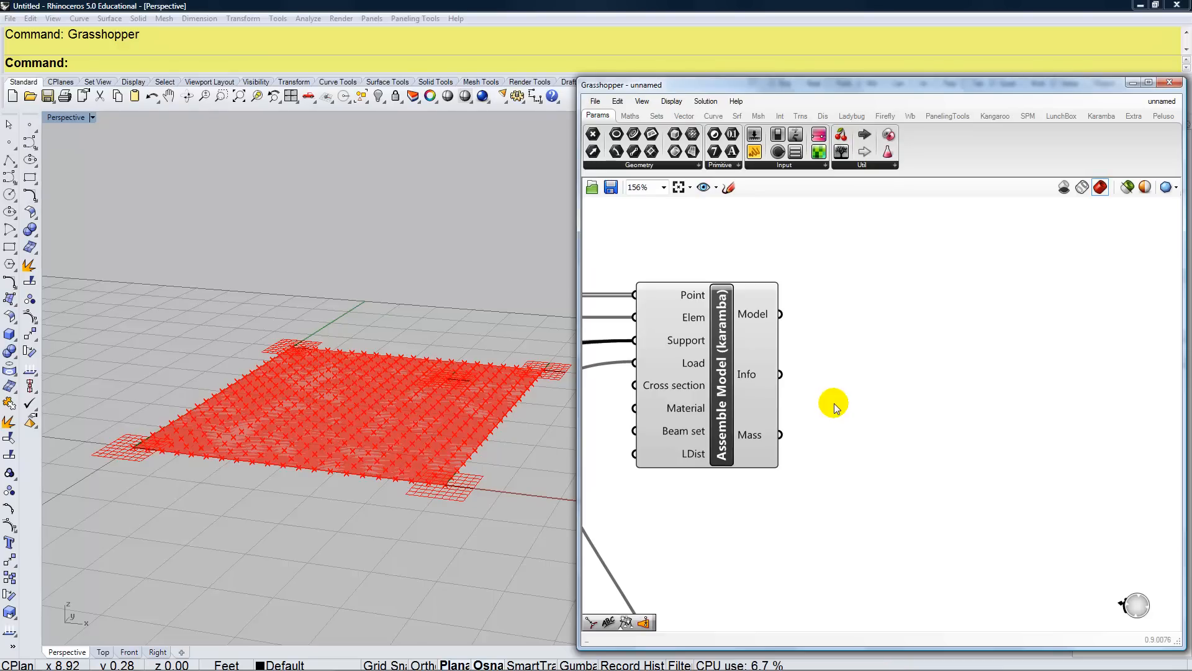
- Add a Karamba Model View component beside Assemble Model's outputs
{"action": "double_click", "coordinate": [919, 376]}
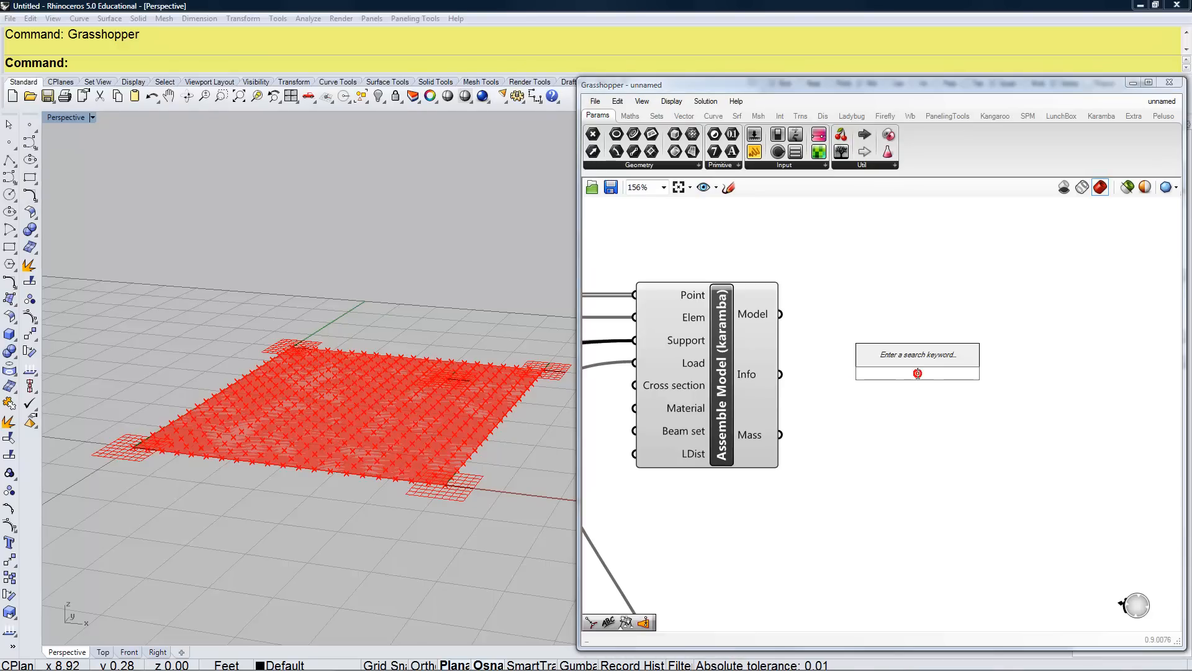
{"action": "type", "text": "model"}
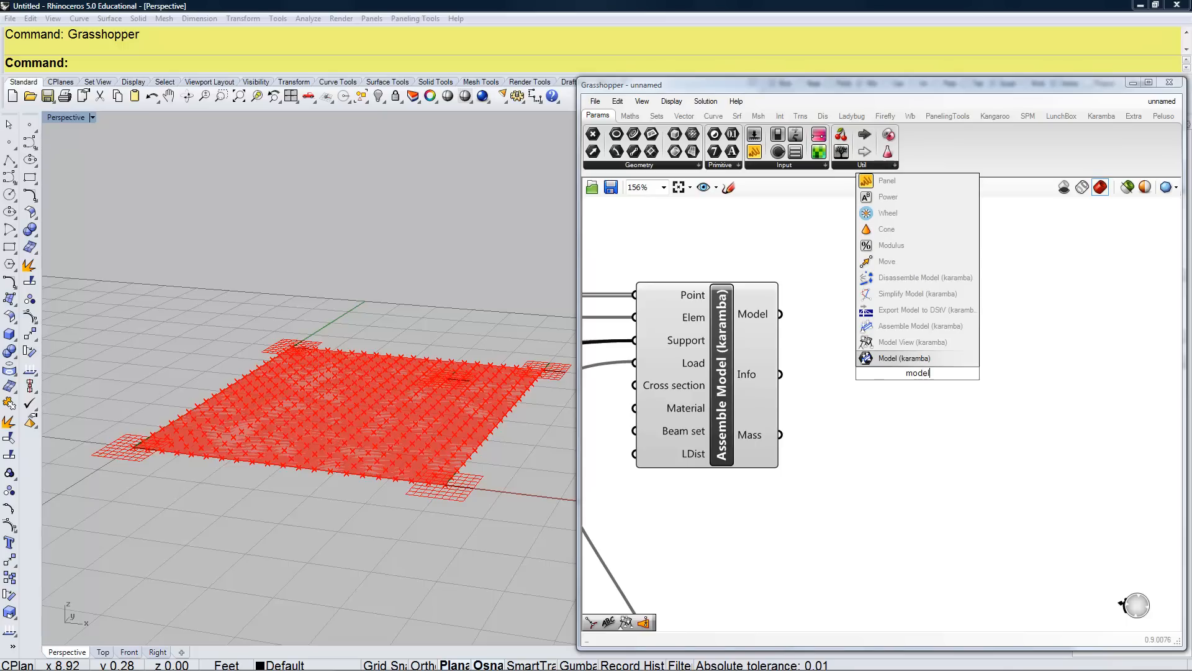
{"action": "left_click", "coordinate": [913, 342]}
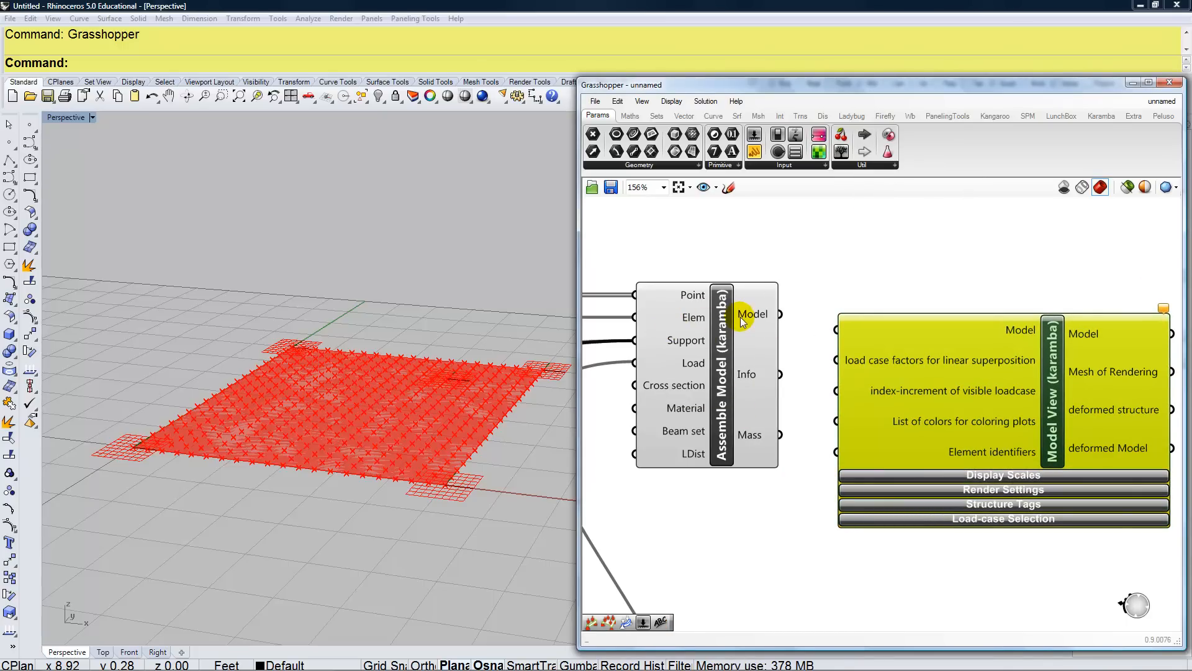
{"action": "mouse_move", "coordinate": [763, 320]}
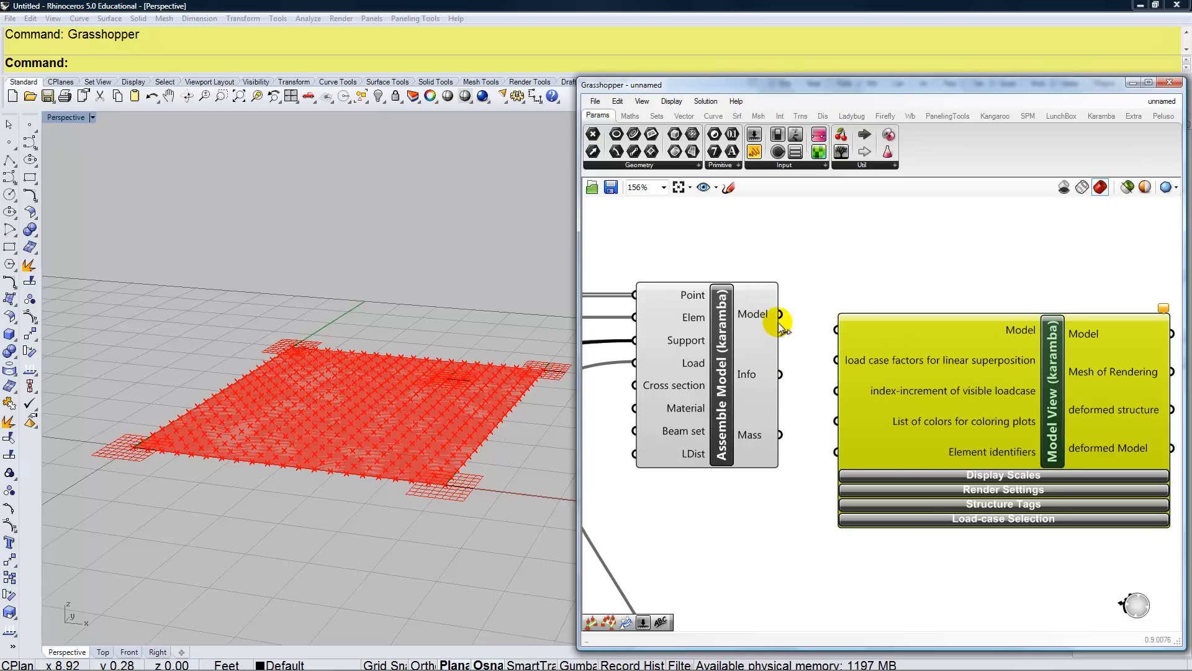
- Wire Assemble Model's Model output into Model View, and add a Karamba Shell View component fed by Model View's Model output
{"action": "left_click_drag", "start_coordinate": [781, 314], "coordinate": [837, 329]}
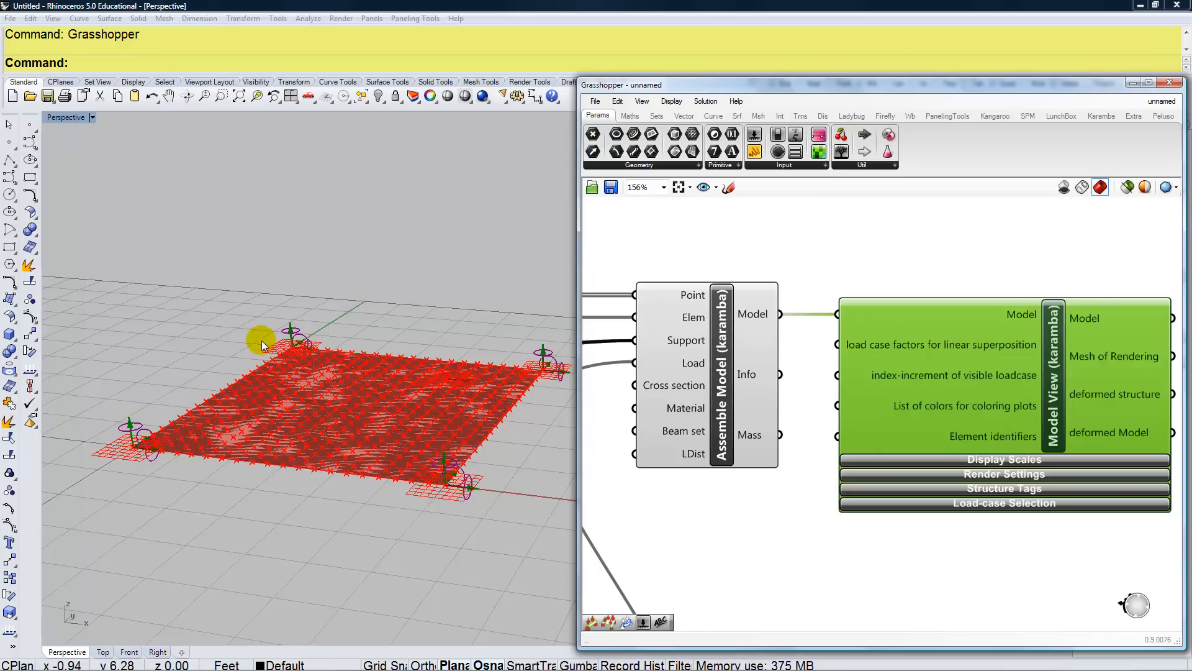
{"action": "right_click_drag", "start_coordinate": [966, 586], "coordinate": [704, 580]}
{"action": "right_click_drag", "start_coordinate": [946, 526], "coordinate": [973, 505]}
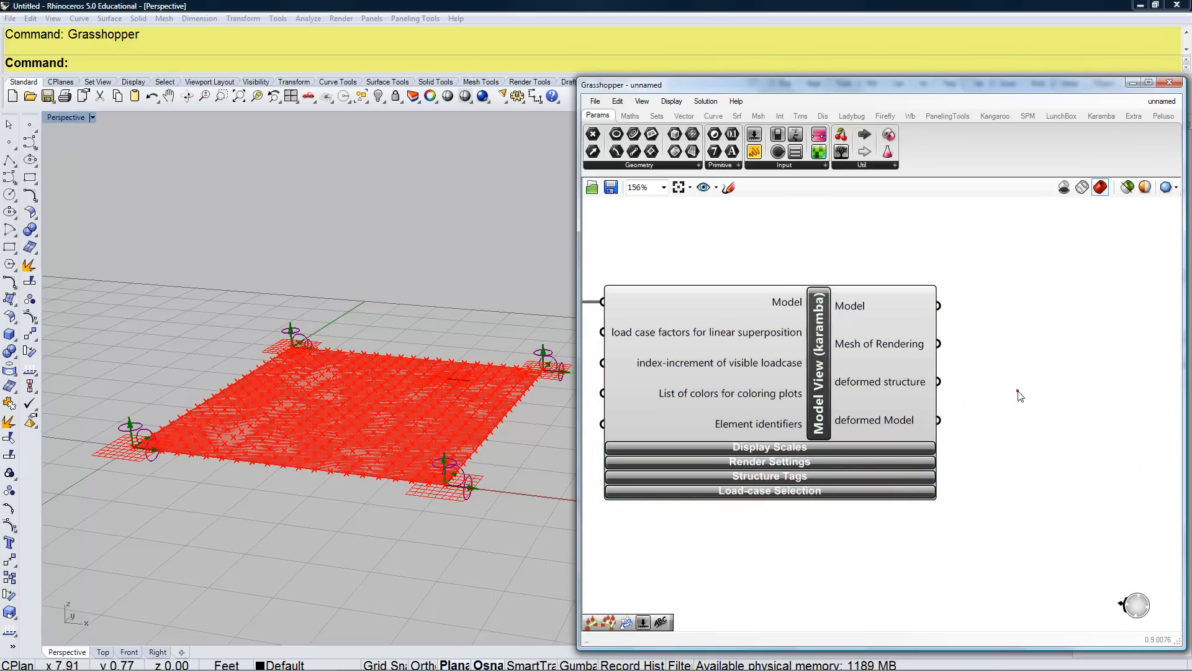
{"action": "double_click", "coordinate": [1018, 392]}
{"action": "type", "text": "shell"}
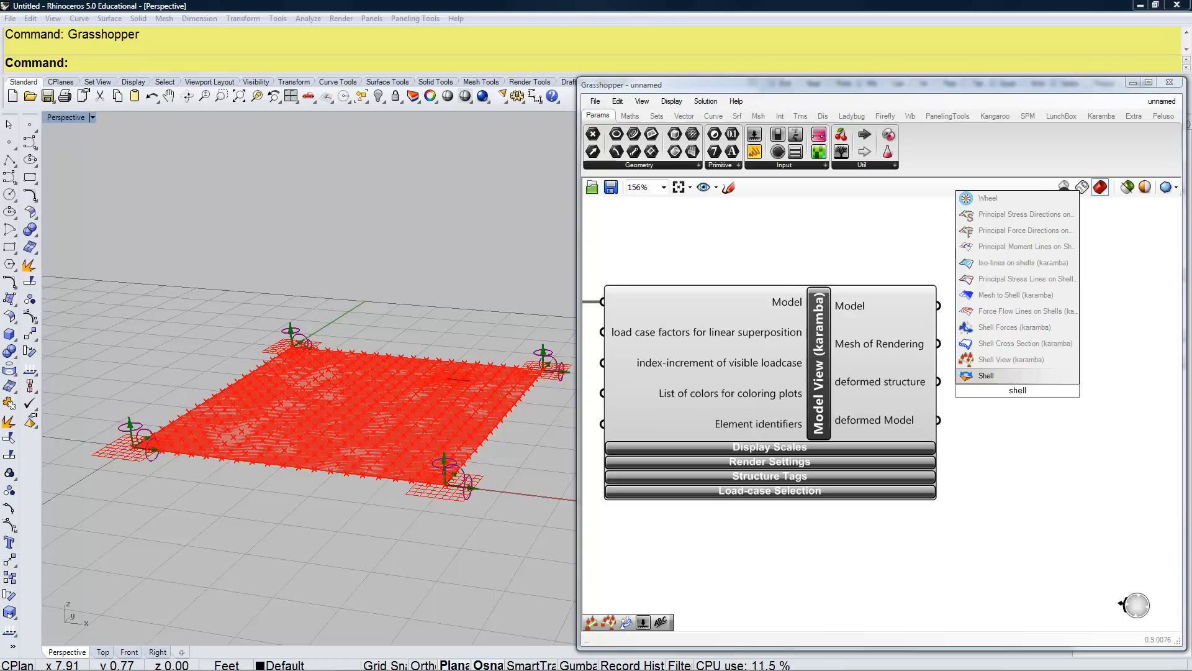
{"action": "left_click", "coordinate": [1009, 359]}
{"action": "left_click_drag", "start_coordinate": [1016, 405], "coordinate": [1076, 325]}
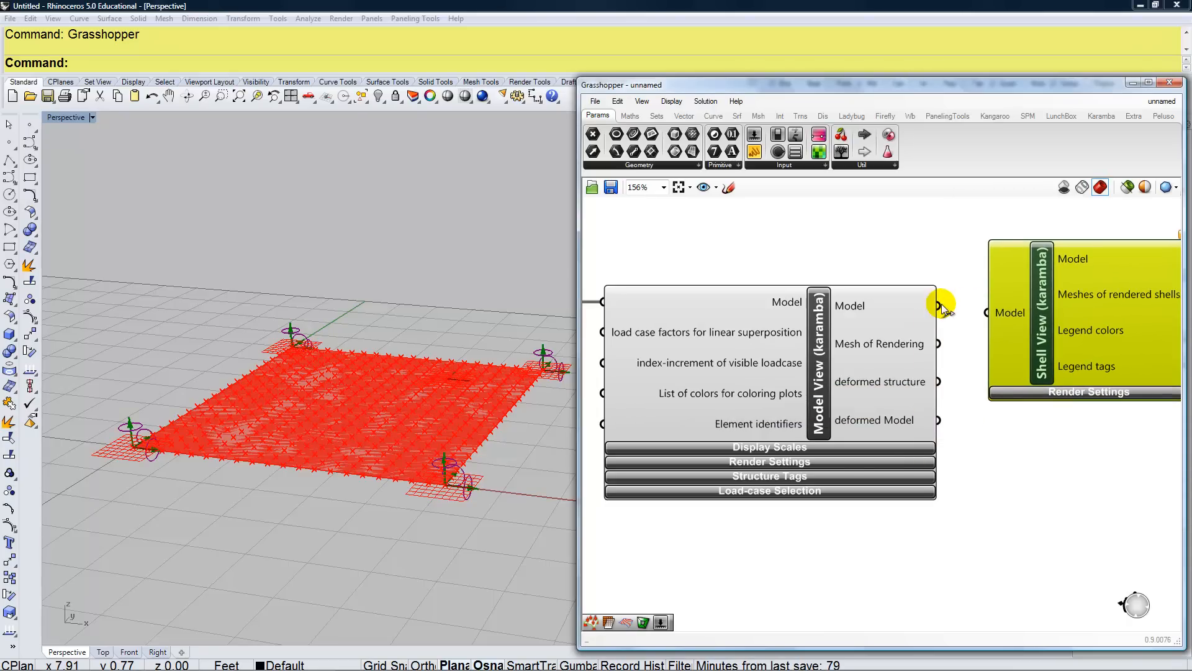
{"action": "left_click_drag", "start_coordinate": [980, 314], "coordinate": [988, 313]}
{"action": "left_click_drag", "start_coordinate": [1059, 341], "coordinate": [1062, 334]}
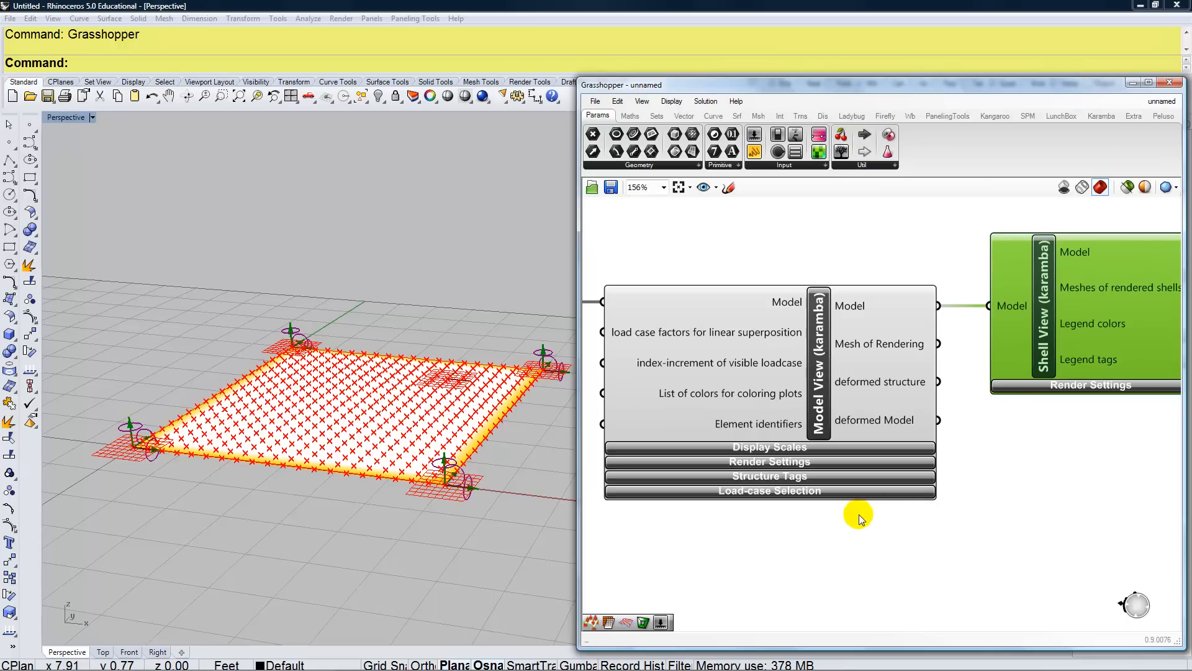
- Add a Karamba Analyze component below Model View
{"action": "right_click_drag", "start_coordinate": [819, 524], "coordinate": [895, 512]}
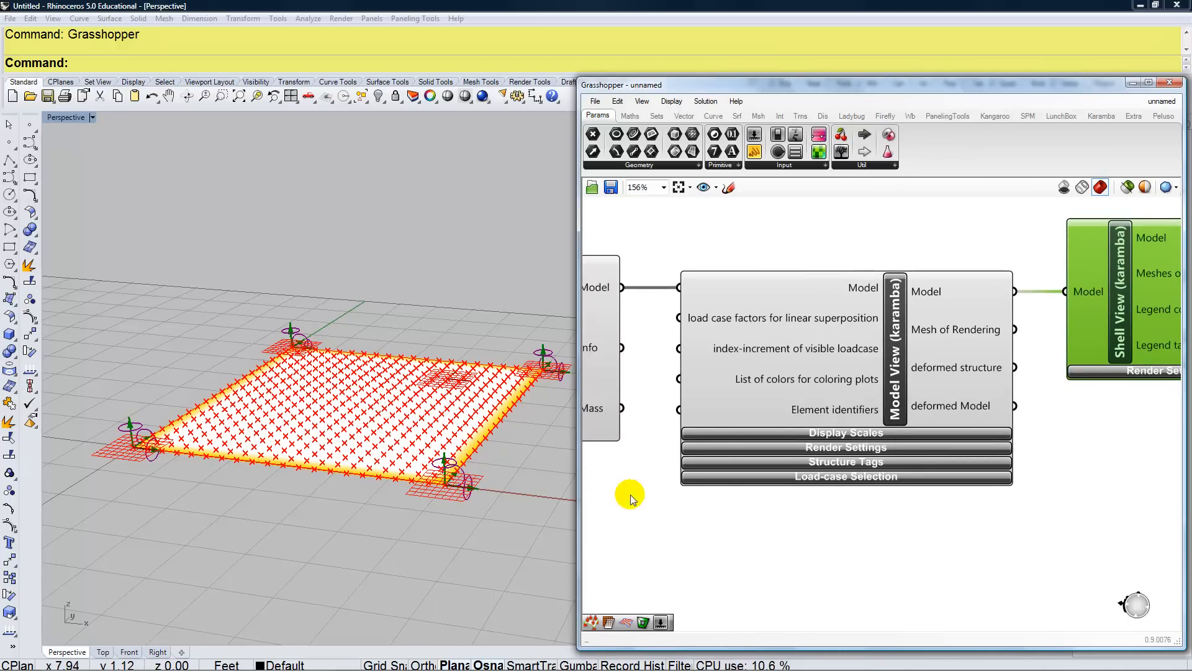
{"action": "scroll", "coordinate": [669, 506], "scroll_direction": "down", "scroll_amount": 5}
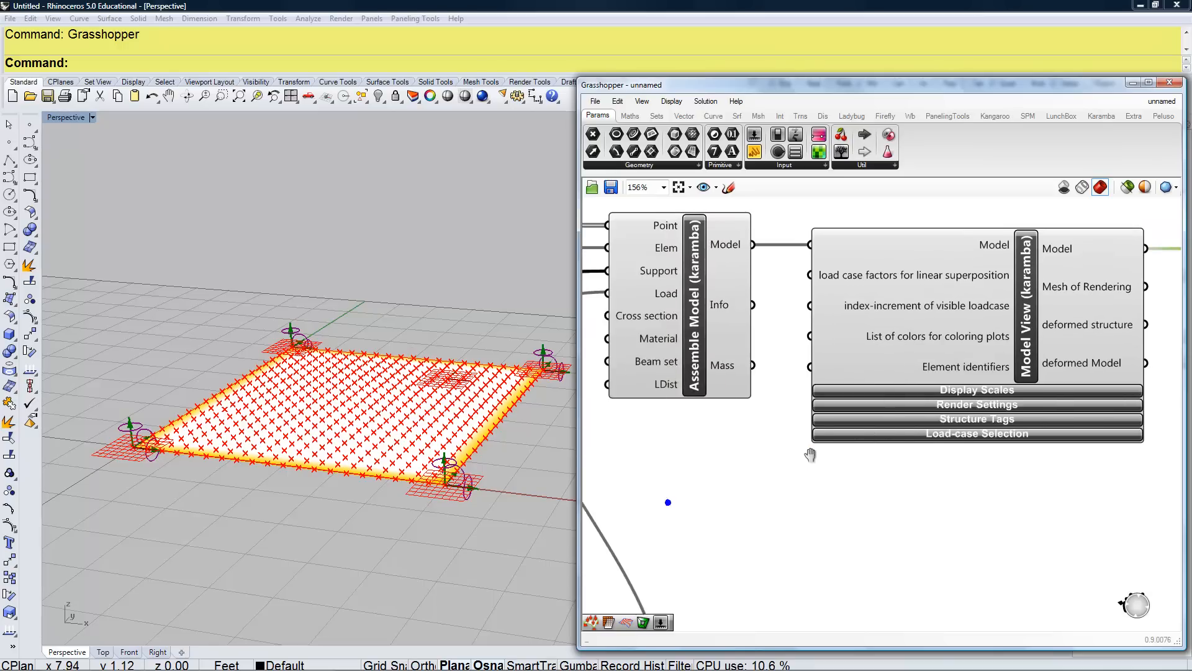
{"action": "right_click_drag", "start_coordinate": [769, 466], "coordinate": [907, 400]}
{"action": "right_click_drag", "start_coordinate": [902, 442], "coordinate": [1006, 394]}
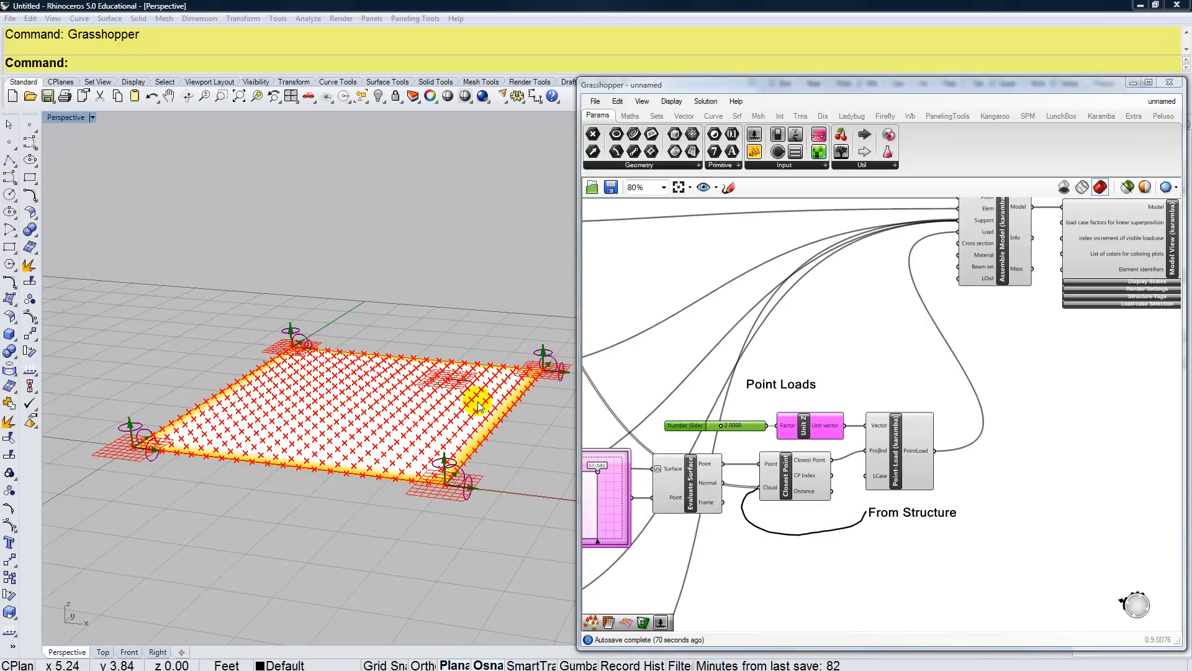
{"action": "right_click_drag", "start_coordinate": [875, 346], "coordinate": [627, 422]}
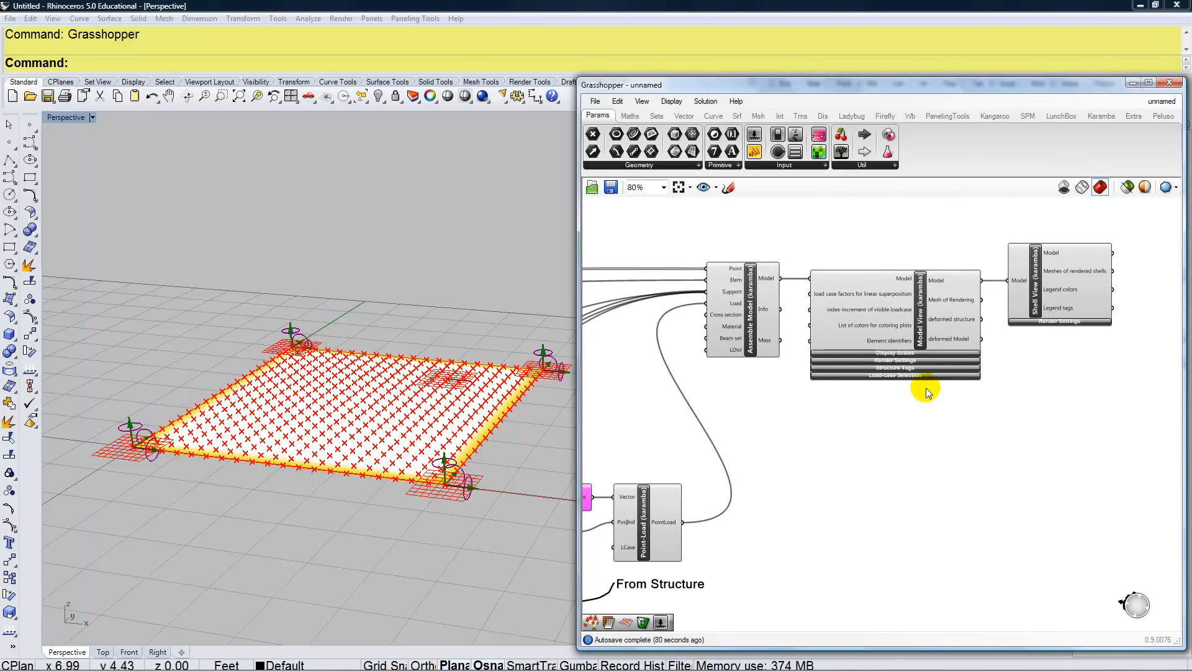
{"action": "double_click", "coordinate": [837, 432]}
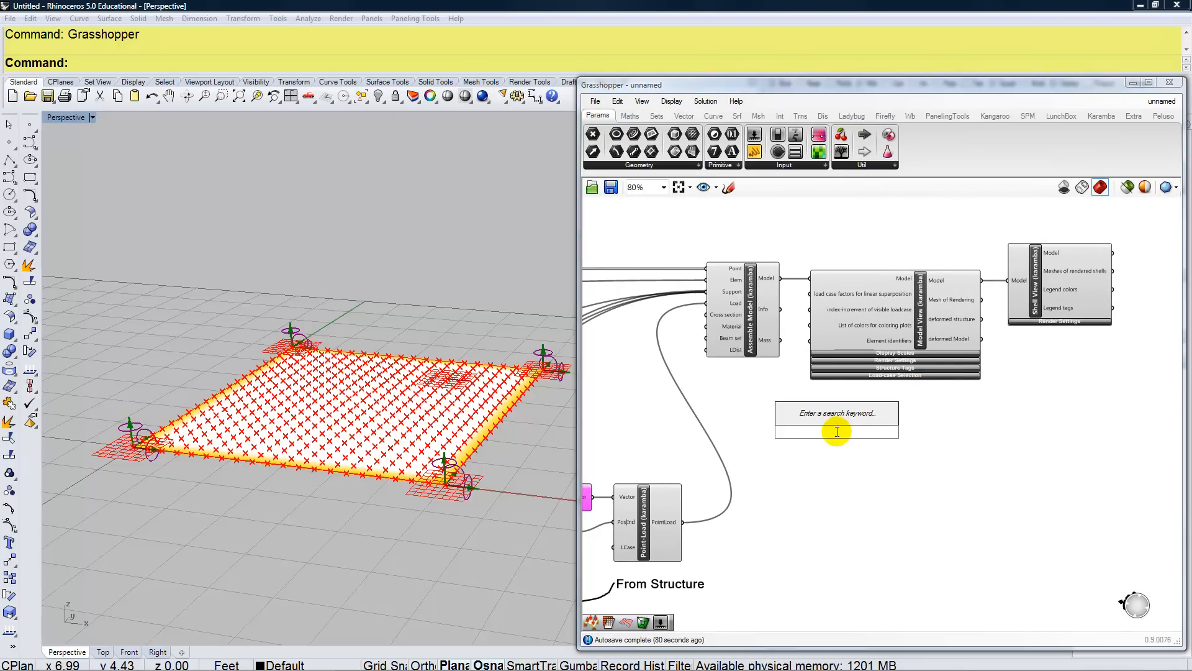
{"action": "type", "text": "an"}
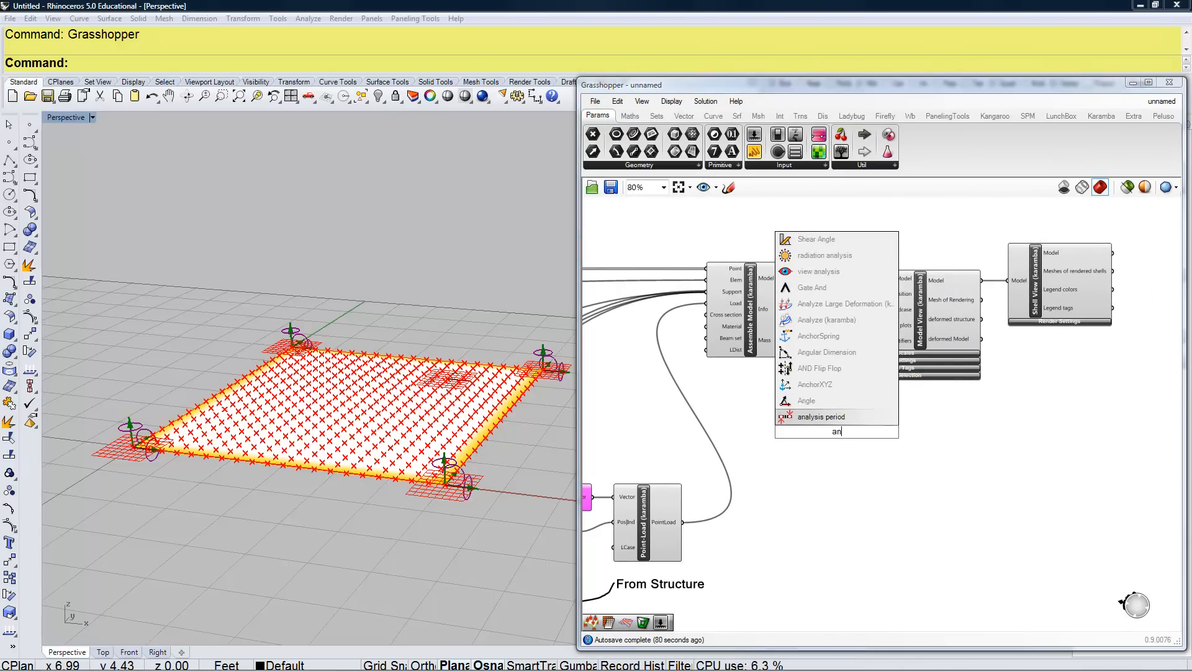
{"action": "left_click", "coordinate": [829, 323]}
{"action": "left_click_drag", "start_coordinate": [838, 421], "coordinate": [843, 415]}
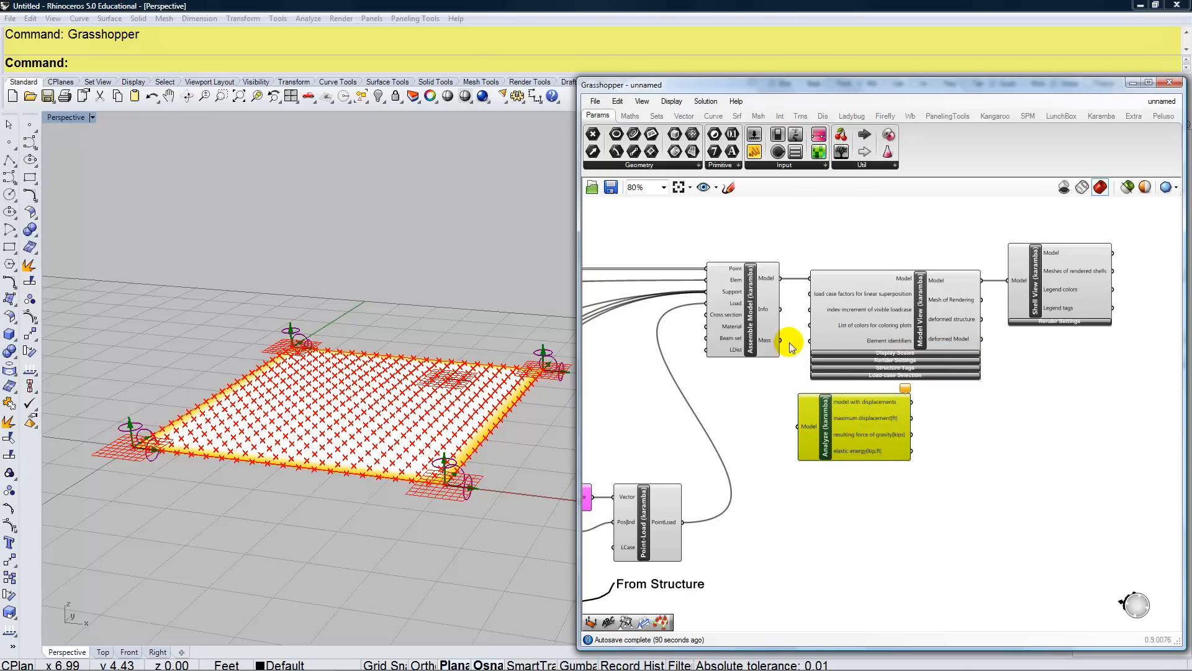
- Shift Model View and Shell View aside, and route Assemble Model's Model through Analyze's model with displacements output into Model View
{"action": "left_click_drag", "start_coordinate": [1059, 370], "coordinate": [956, 305]}
{"action": "left_click_drag", "start_coordinate": [875, 337], "coordinate": [992, 329]}
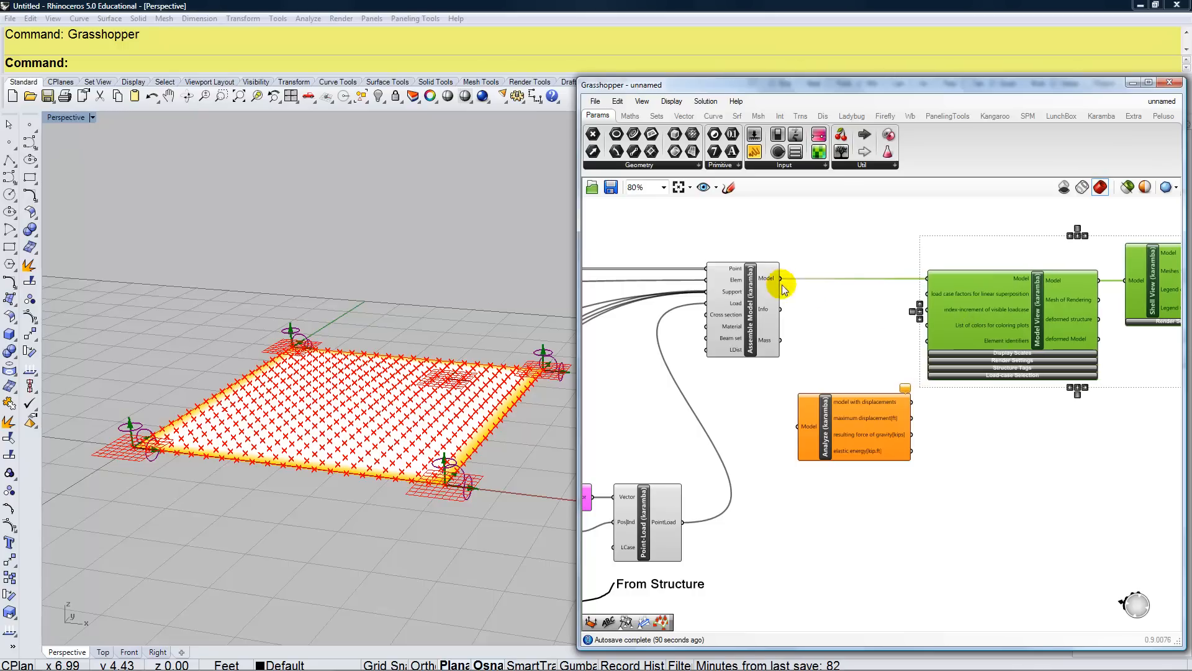
{"action": "left_click_drag", "start_coordinate": [797, 360], "coordinate": [798, 426]}
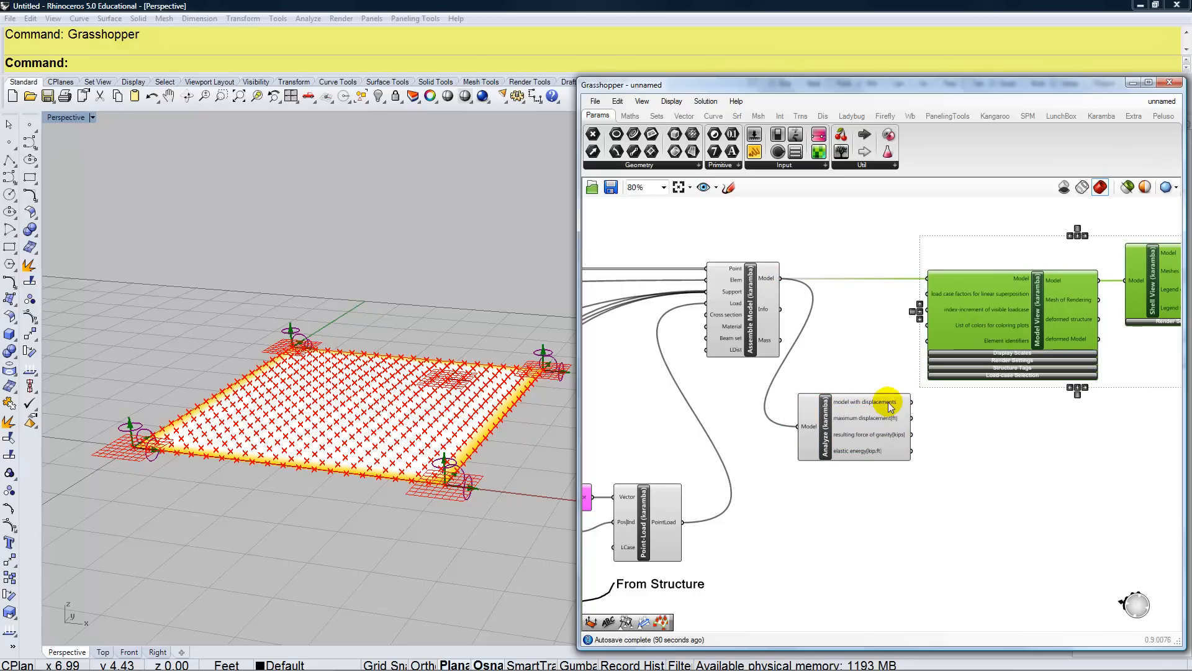
{"action": "left_click_drag", "start_coordinate": [911, 402], "coordinate": [927, 279]}
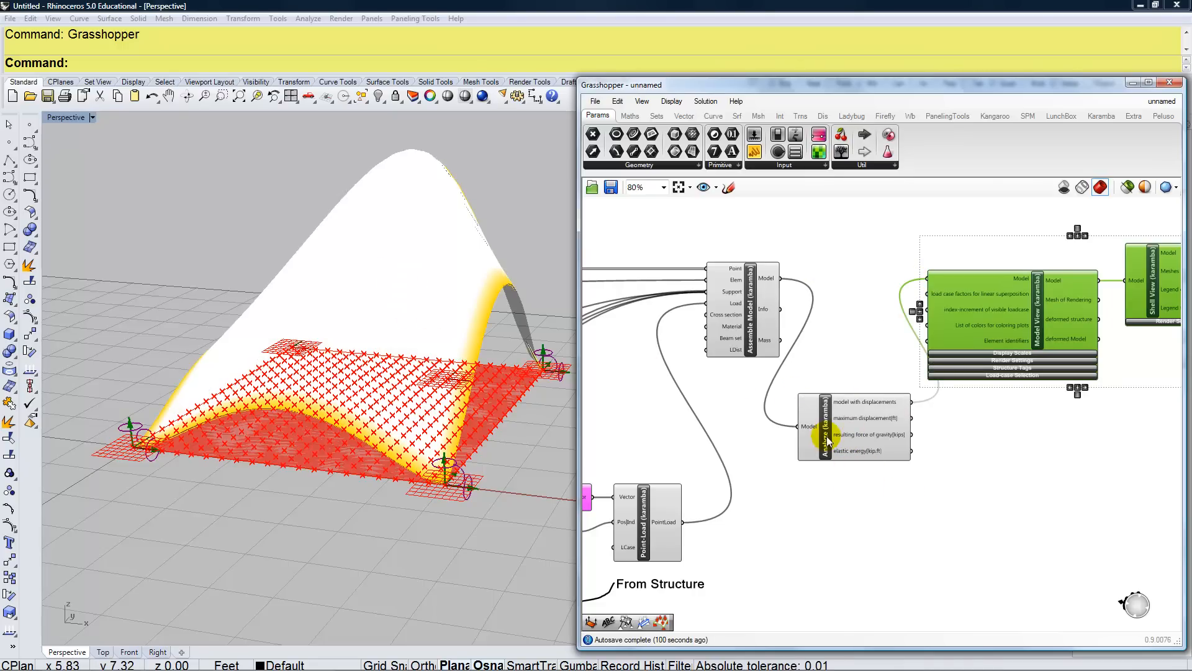
- Spread the view components farther out and place Analyze in line between Assemble Model and Model View
{"action": "right_click_drag", "start_coordinate": [918, 462], "coordinate": [817, 469]}
{"action": "left_click_drag", "start_coordinate": [1103, 466], "coordinate": [987, 316]}
{"action": "left_click_drag", "start_coordinate": [793, 423], "coordinate": [804, 299]}
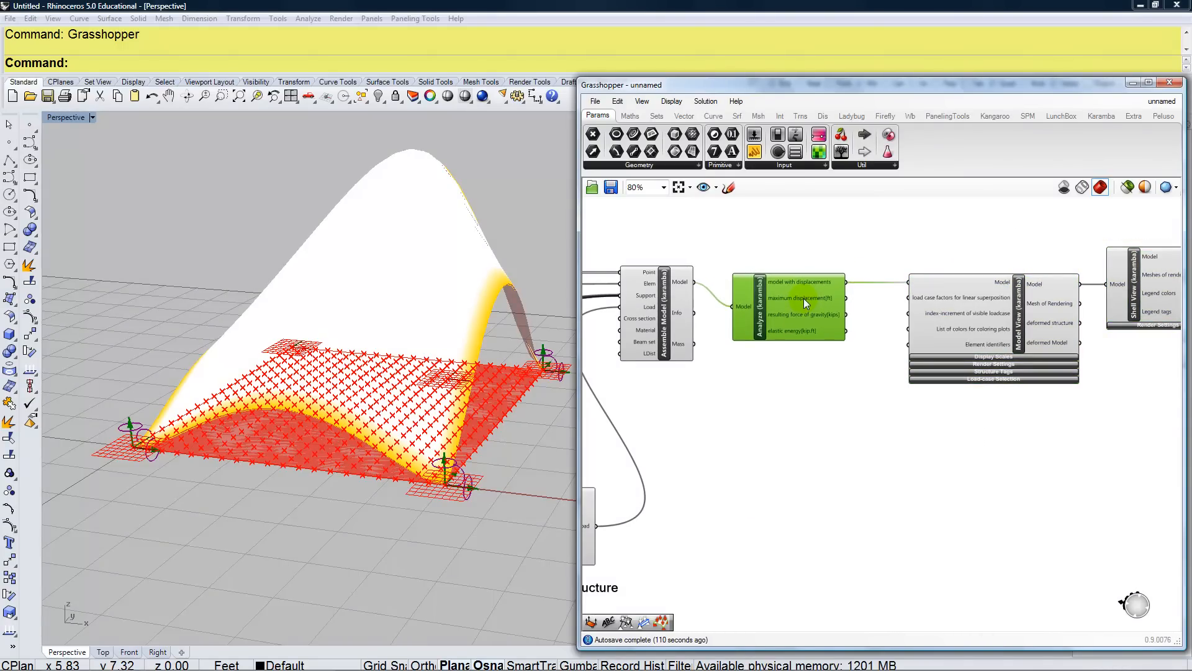
- Relocate the point load to about 0.66, 0.87 with the MD Slider, and vary its factor from 1.6 down to 0.7
{"action": "right_click_drag", "start_coordinate": [817, 389], "coordinate": [773, 386]}
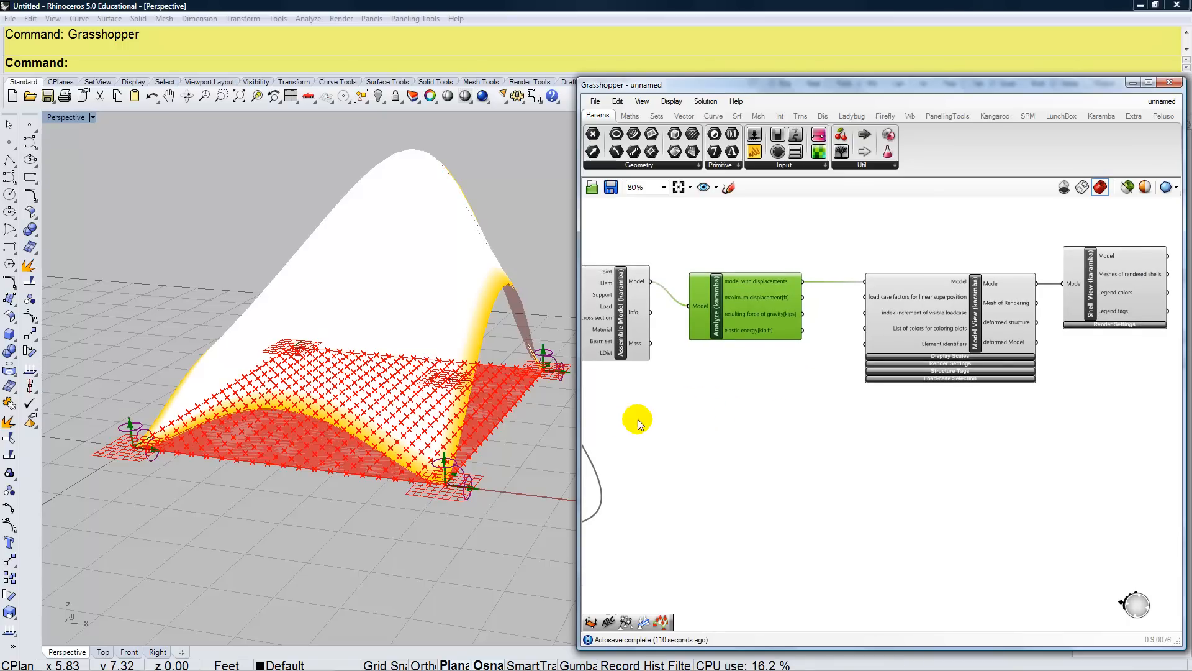
{"action": "scroll", "coordinate": [638, 419], "scroll_direction": "down", "scroll_amount": 1}
{"action": "right_click_drag", "start_coordinate": [638, 420], "coordinate": [979, 414]}
{"action": "scroll", "coordinate": [680, 501], "scroll_direction": "up", "scroll_amount": 2}
{"action": "right_click_drag", "start_coordinate": [713, 458], "coordinate": [774, 440]}
{"action": "mouse_move", "coordinate": [854, 418]}
{"action": "left_mouse_down"}
{"action": "mouse_move", "coordinate": [853, 428]}
{"action": "mouse_move", "coordinate": [851, 418]}
{"action": "left_mouse_up"}
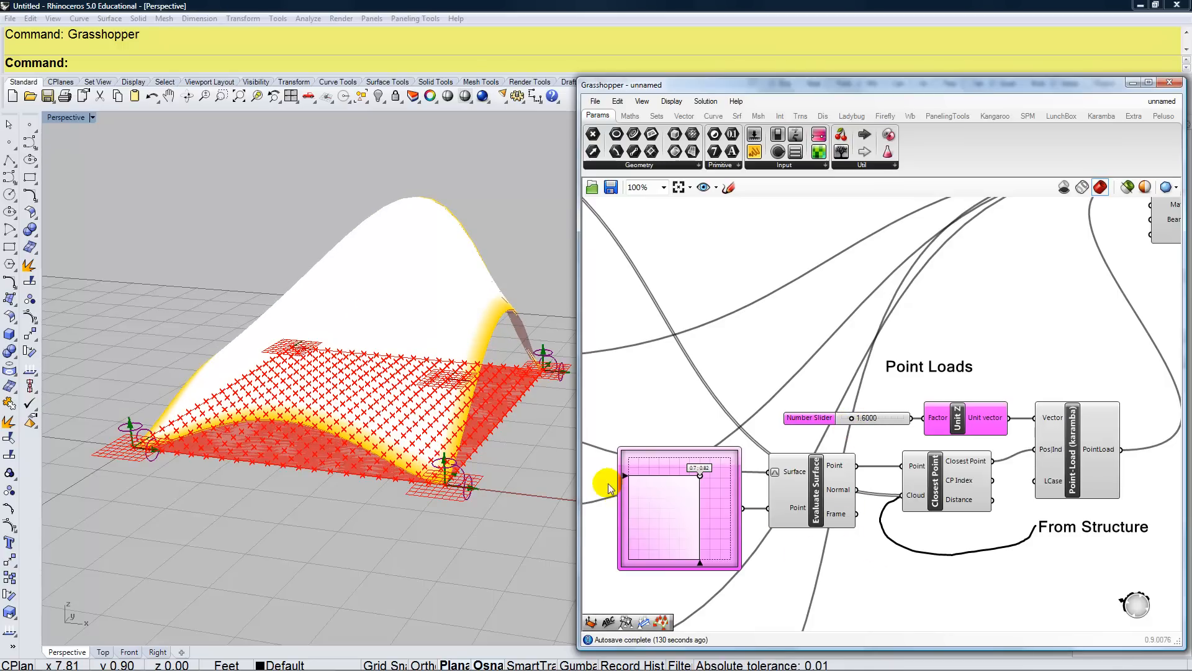
{"action": "left_click_drag", "start_coordinate": [691, 508], "coordinate": [695, 473]}
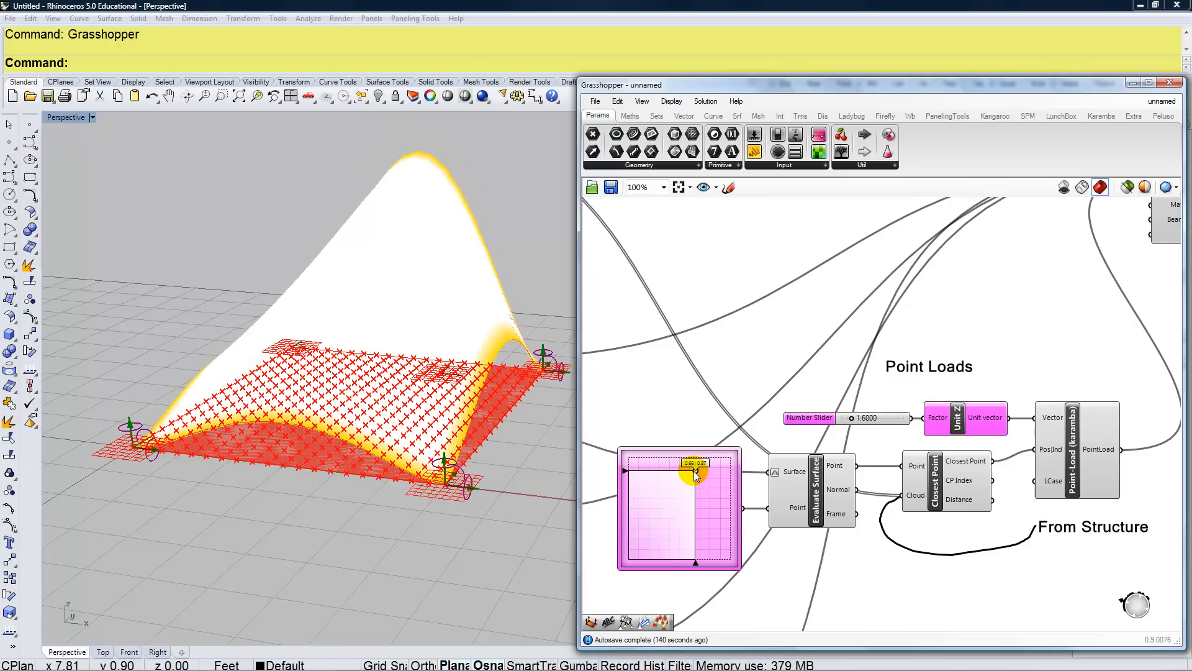
{"action": "left_click_drag", "start_coordinate": [852, 421], "coordinate": [845, 425]}
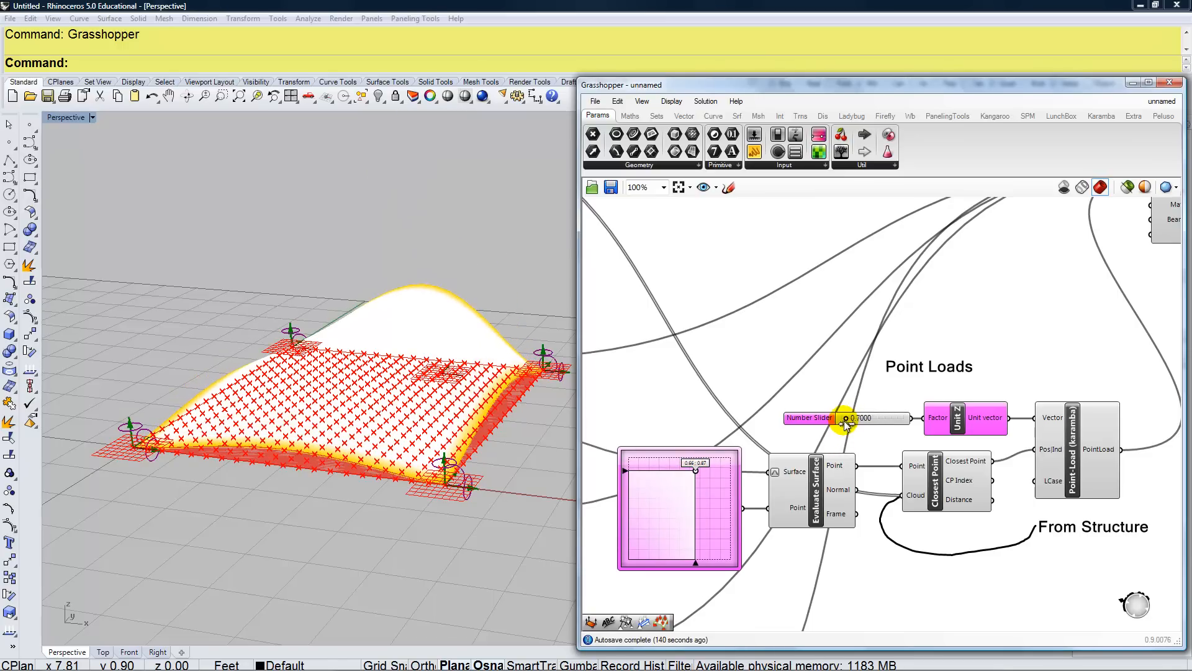
- Add a Line SDL component below Point-Load and wire Closest Point's Closest Point output into its Start input
{"action": "scroll", "coordinate": [872, 497], "scroll_direction": "down", "scroll_amount": 2}
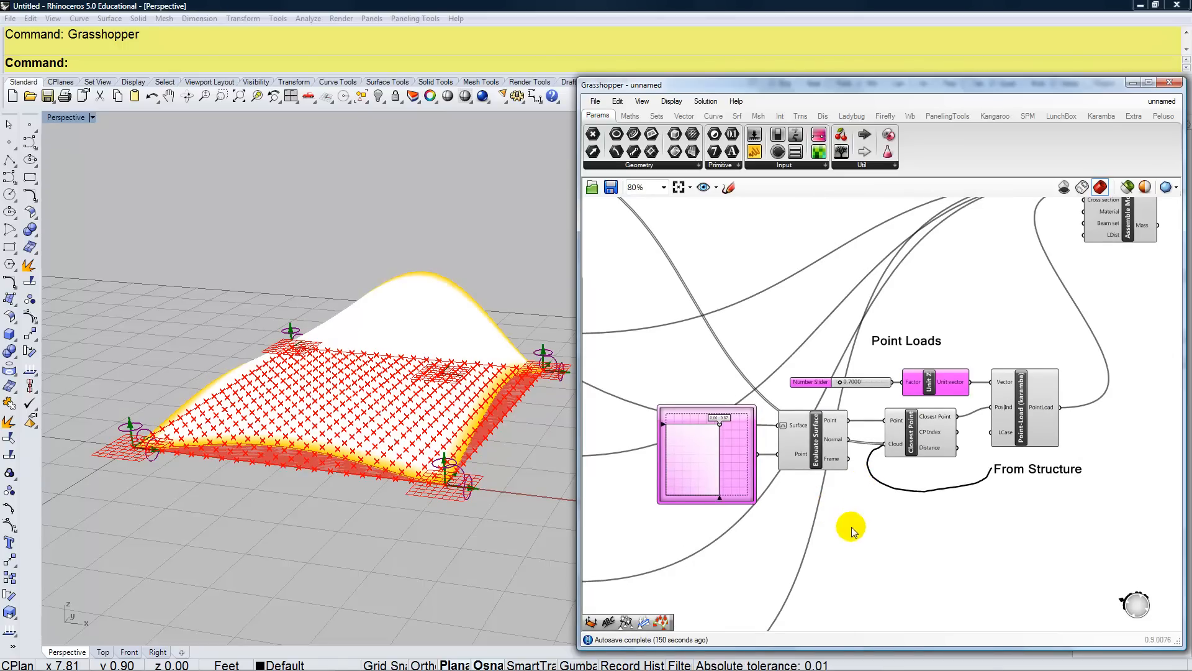
{"action": "right_click_drag", "start_coordinate": [851, 526], "coordinate": [839, 521]}
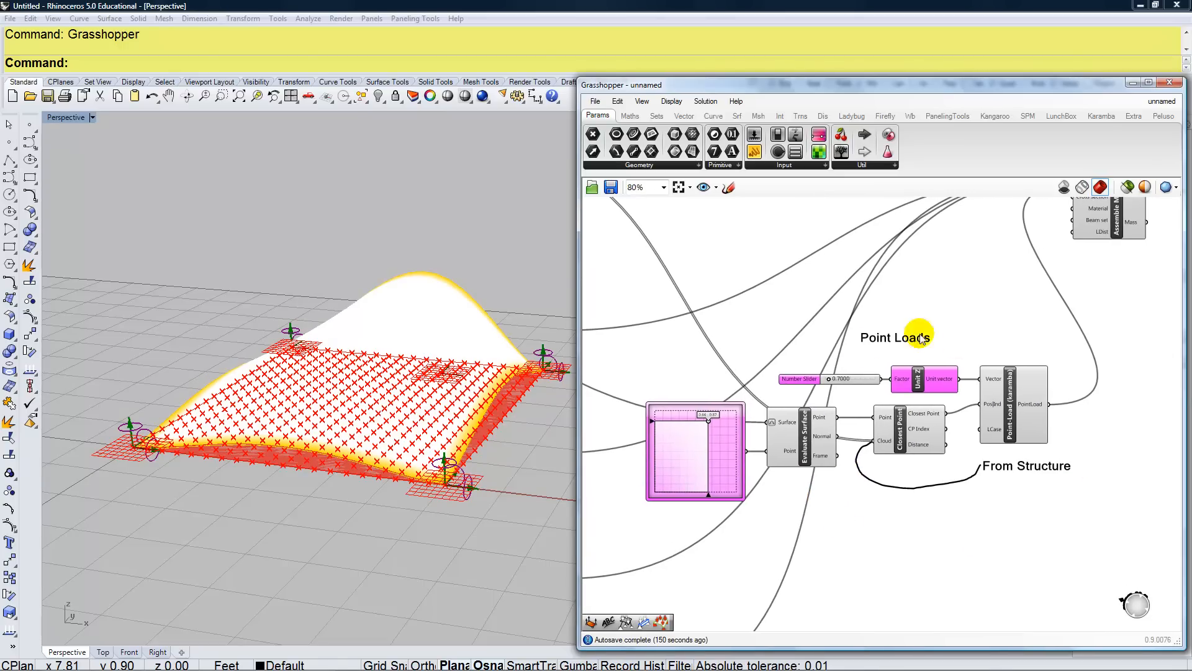
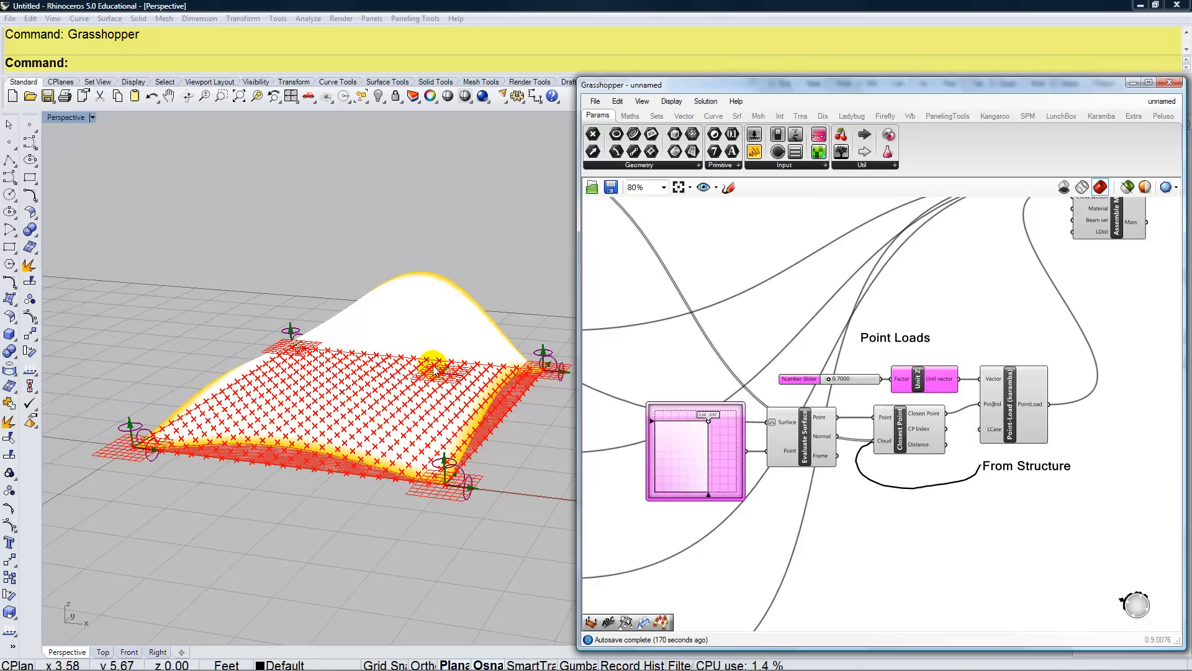
{"action": "double_click", "coordinate": [927, 518]}
{"action": "type", "text": "line"}
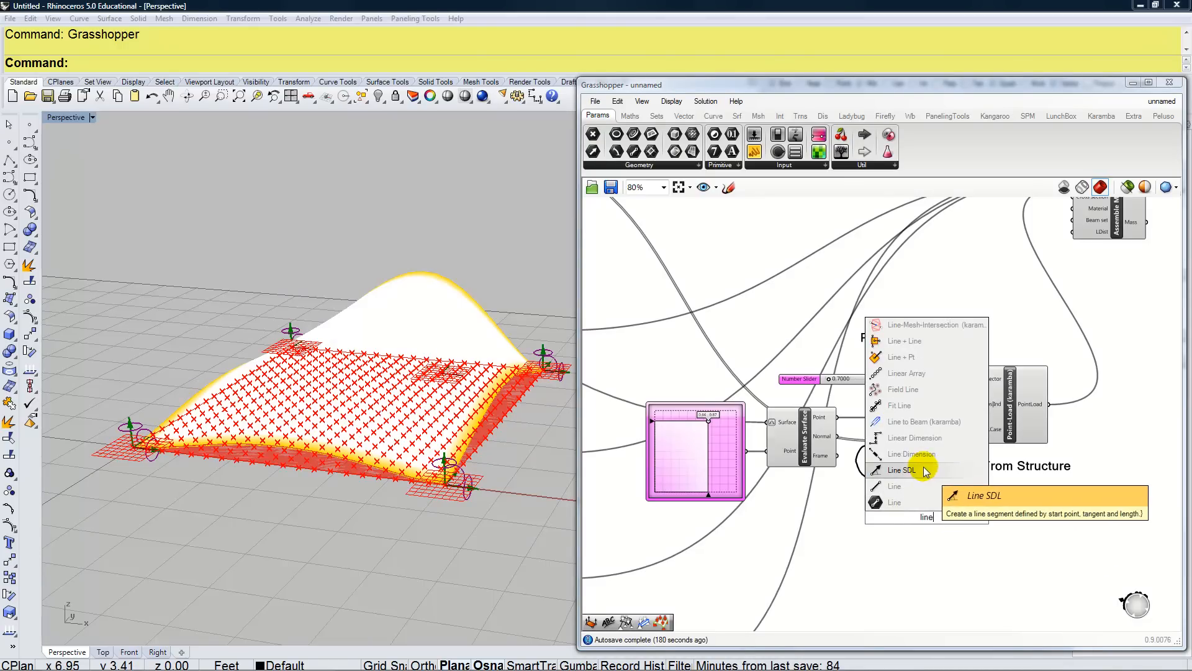
{"action": "left_click", "coordinate": [918, 469]}
{"action": "left_click_drag", "start_coordinate": [939, 508], "coordinate": [983, 515]}
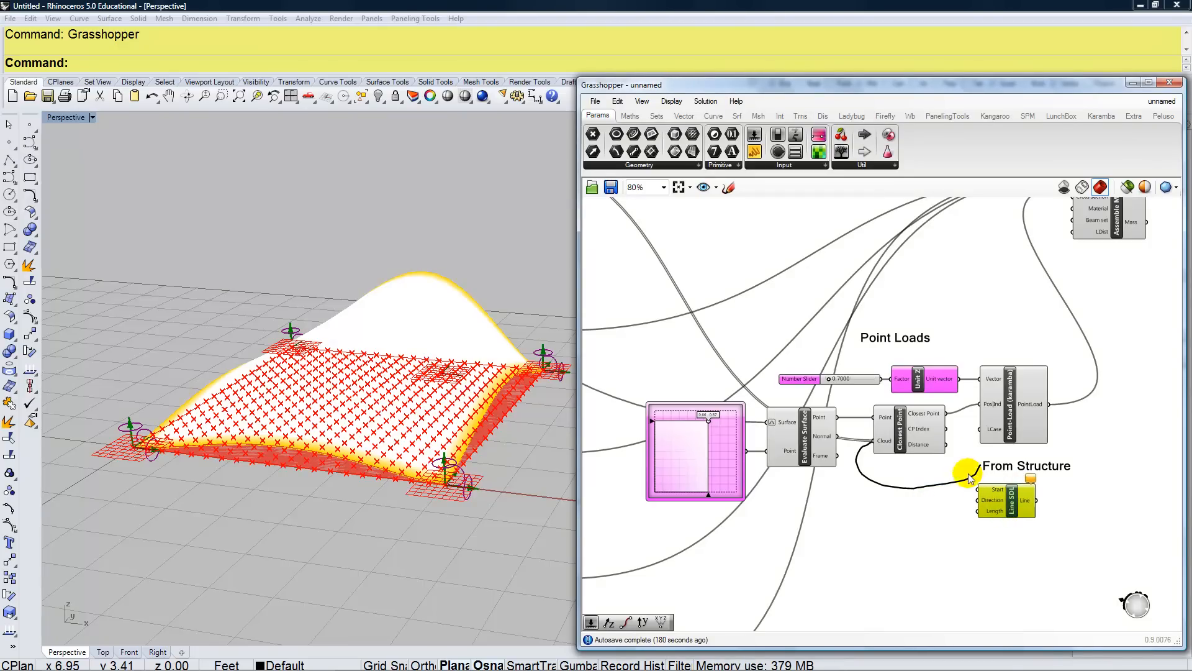
{"action": "left_click_drag", "start_coordinate": [945, 413], "coordinate": [973, 493]}
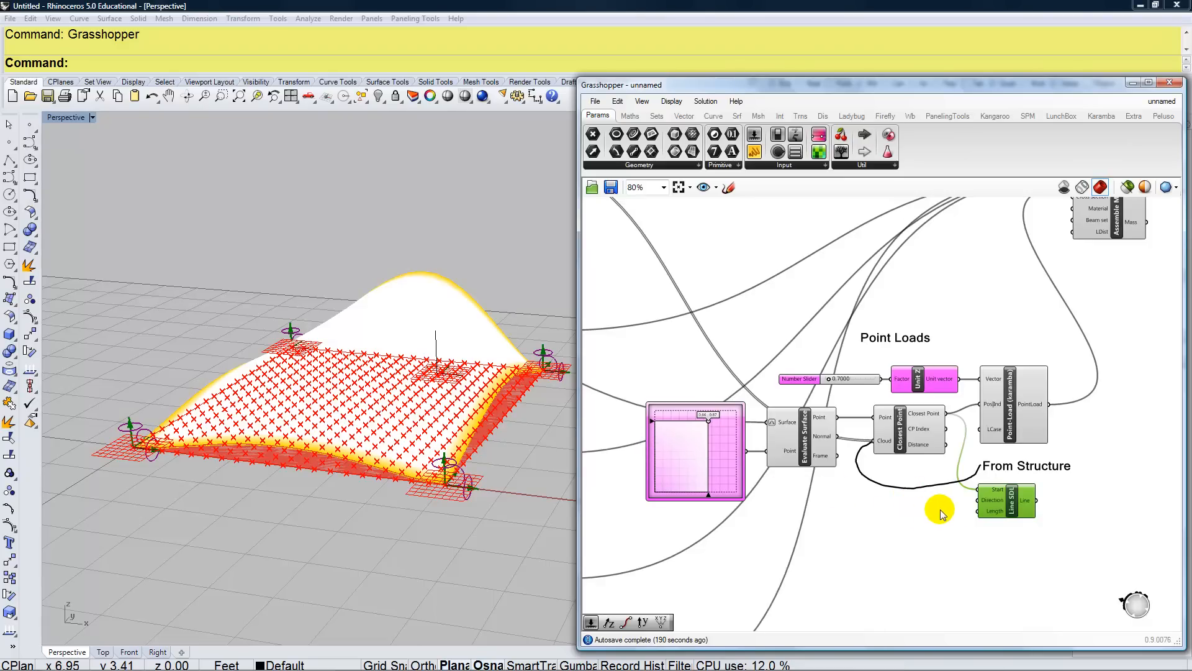
- Feed Line SDL's Length from a new number slider set to 3, and set the point load factor to 1.075
{"action": "mouse_move", "coordinate": [985, 503]}
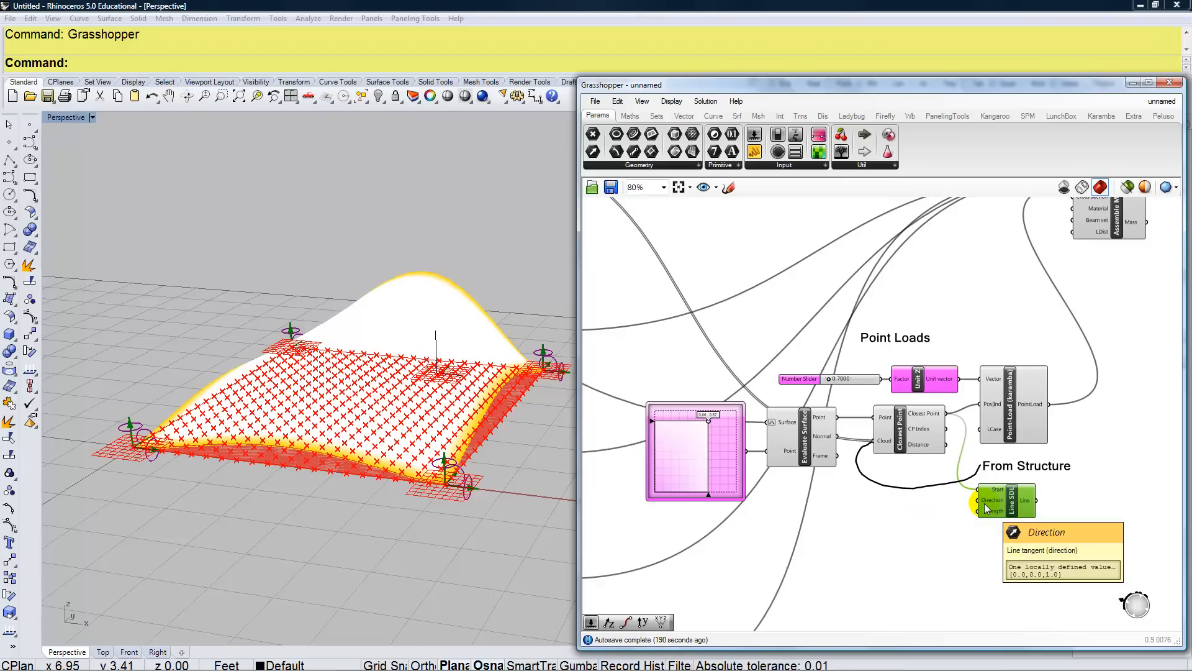
{"action": "double_click", "coordinate": [926, 513]}
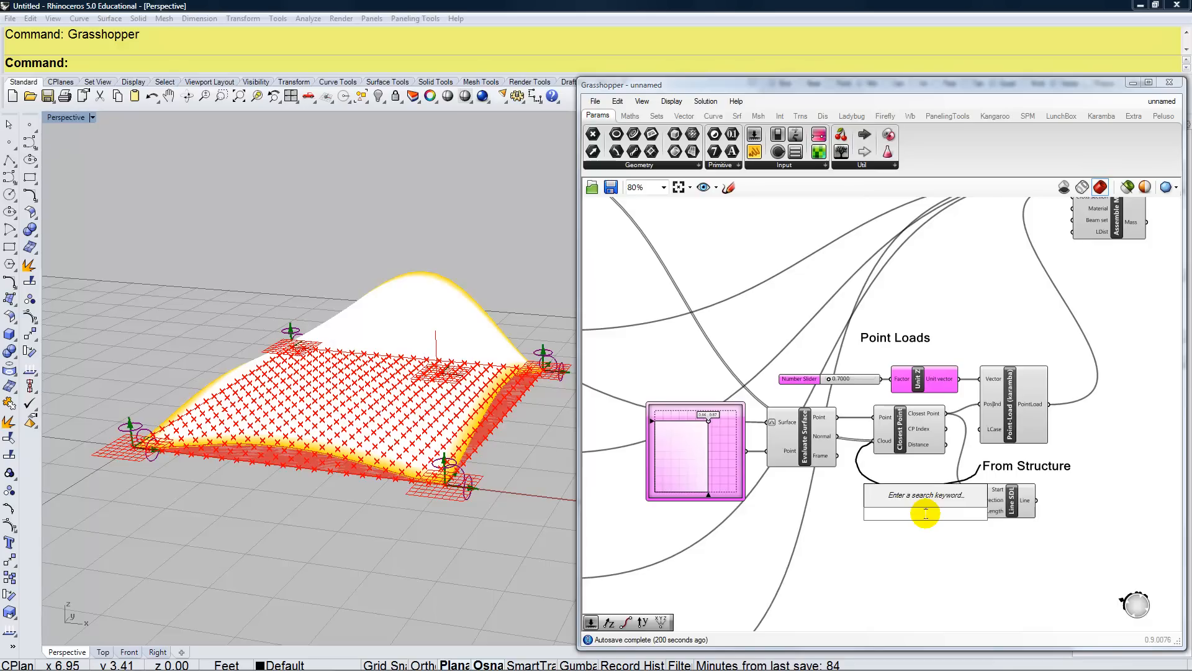
{"action": "type", "text": "3"}
{"action": "key", "text": "Return"}
{"action": "left_click", "coordinate": [961, 514]}
{"action": "left_click_drag", "start_coordinate": [952, 518], "coordinate": [979, 511]}
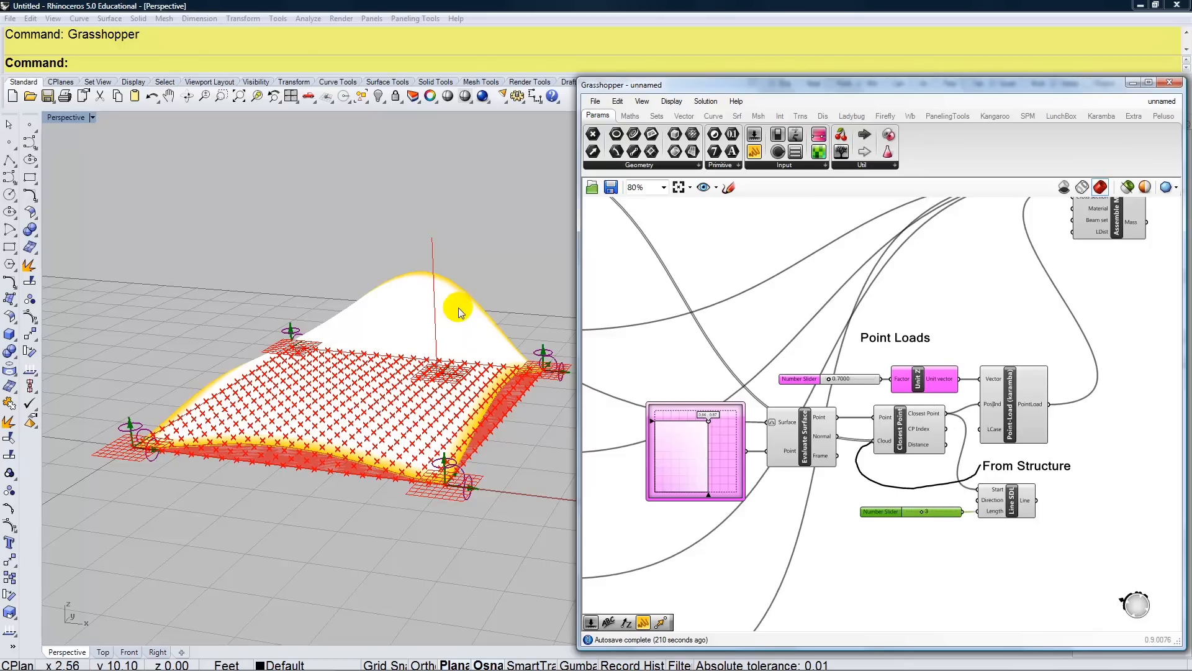
{"action": "left_click_drag", "start_coordinate": [830, 380], "coordinate": [832, 384]}
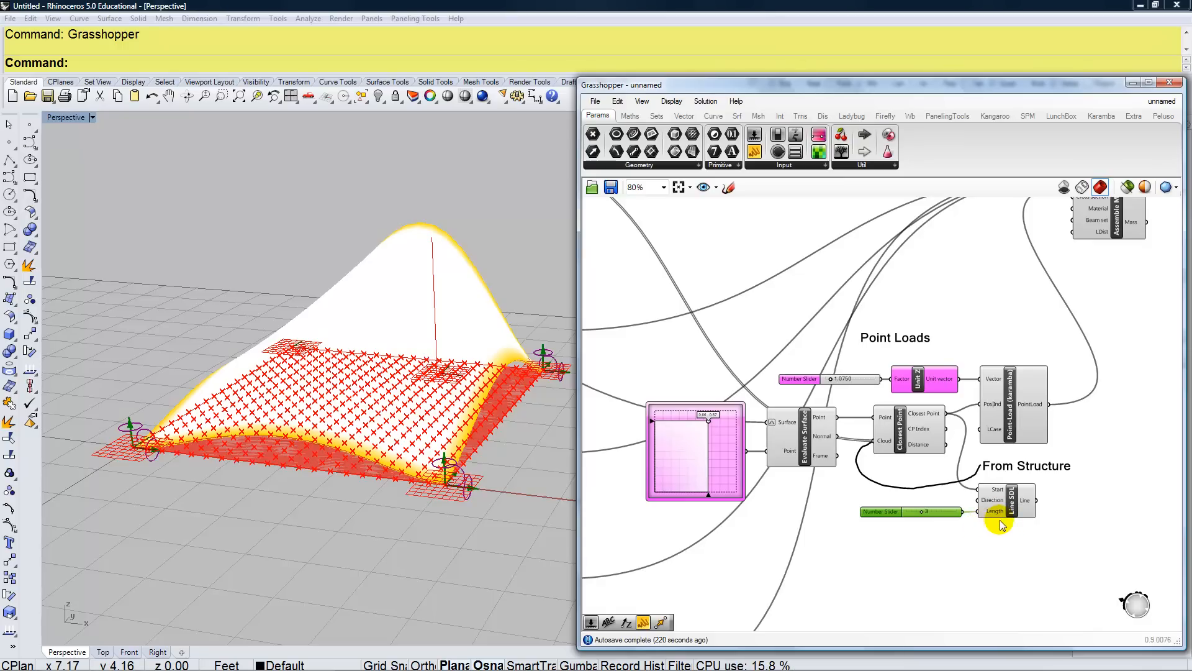
- Align Line SDL's right edge with Point-Load and place its length slider back beside the Length input
{"action": "left_click_drag", "start_coordinate": [1034, 543], "coordinate": [935, 487]}
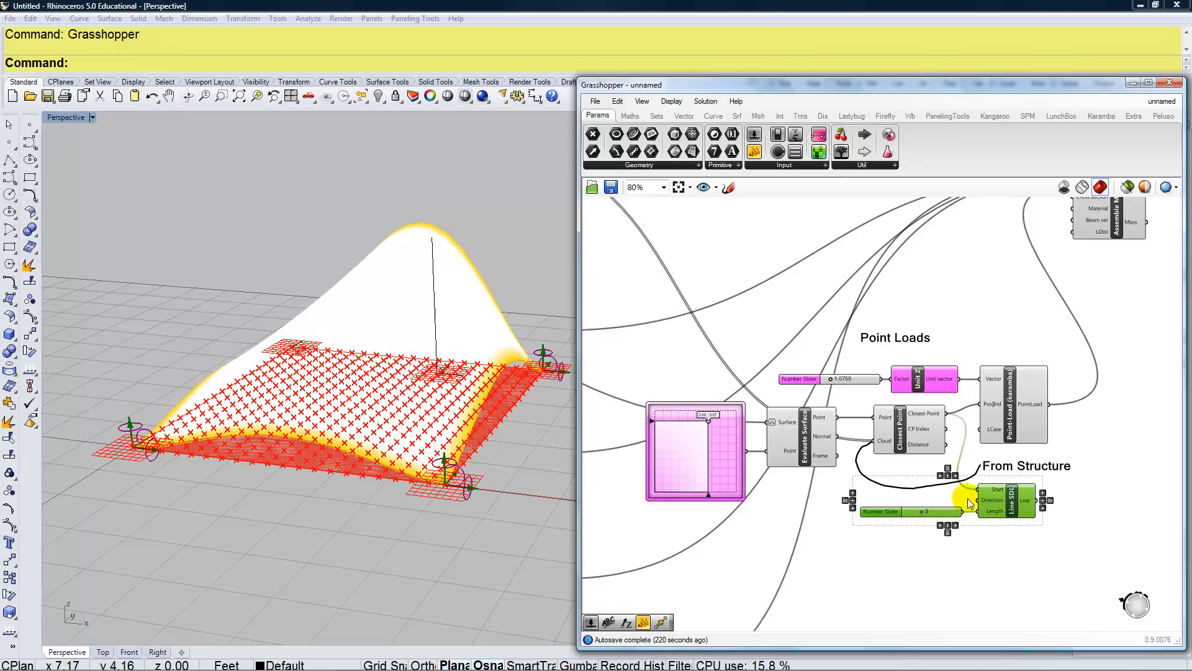
{"action": "left_click", "coordinate": [1027, 408], "text": "shift"}
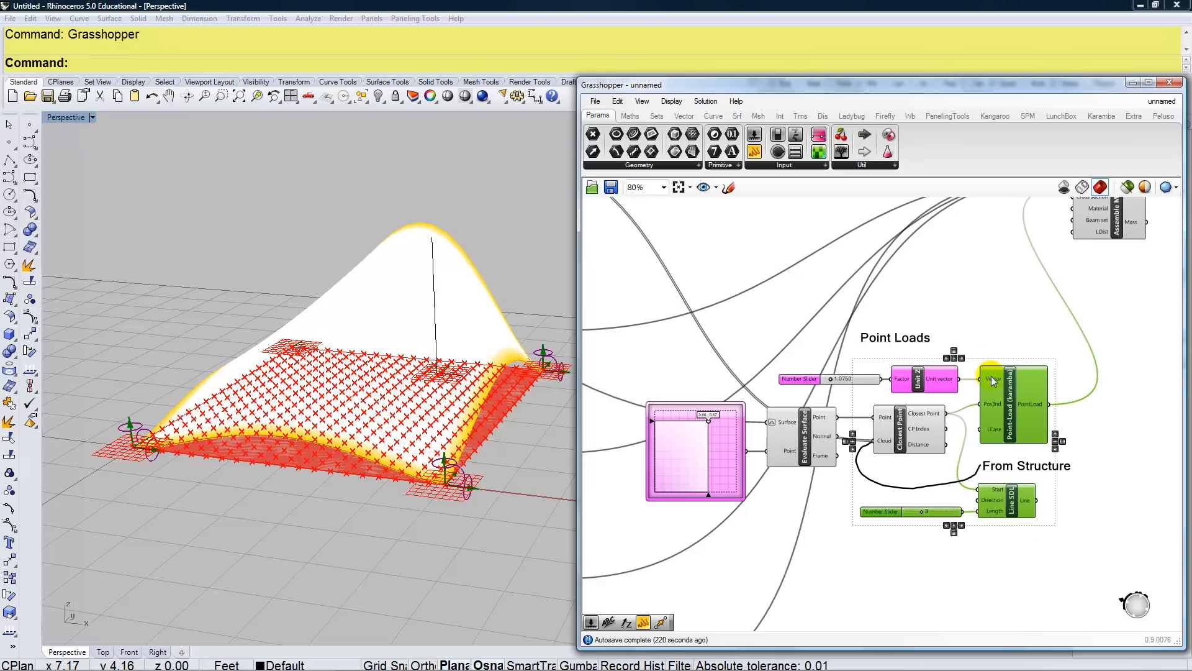
{"action": "left_click", "coordinate": [962, 359]}
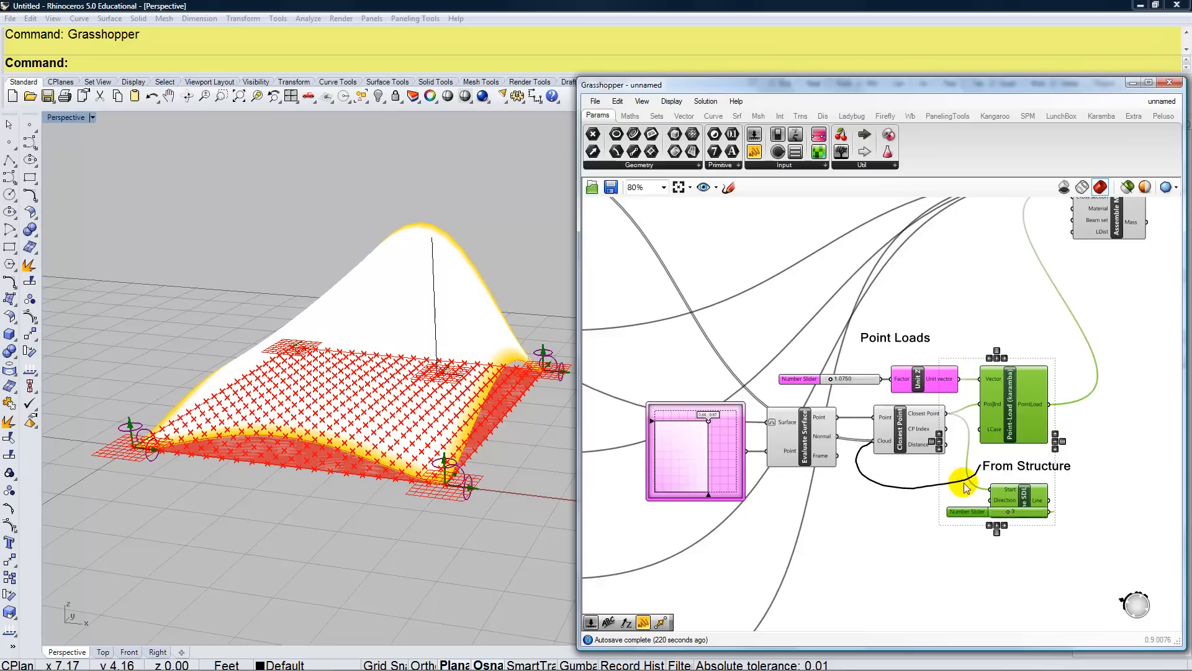
{"action": "left_click", "coordinate": [942, 552]}
{"action": "left_click_drag", "start_coordinate": [1023, 510], "coordinate": [942, 512]}
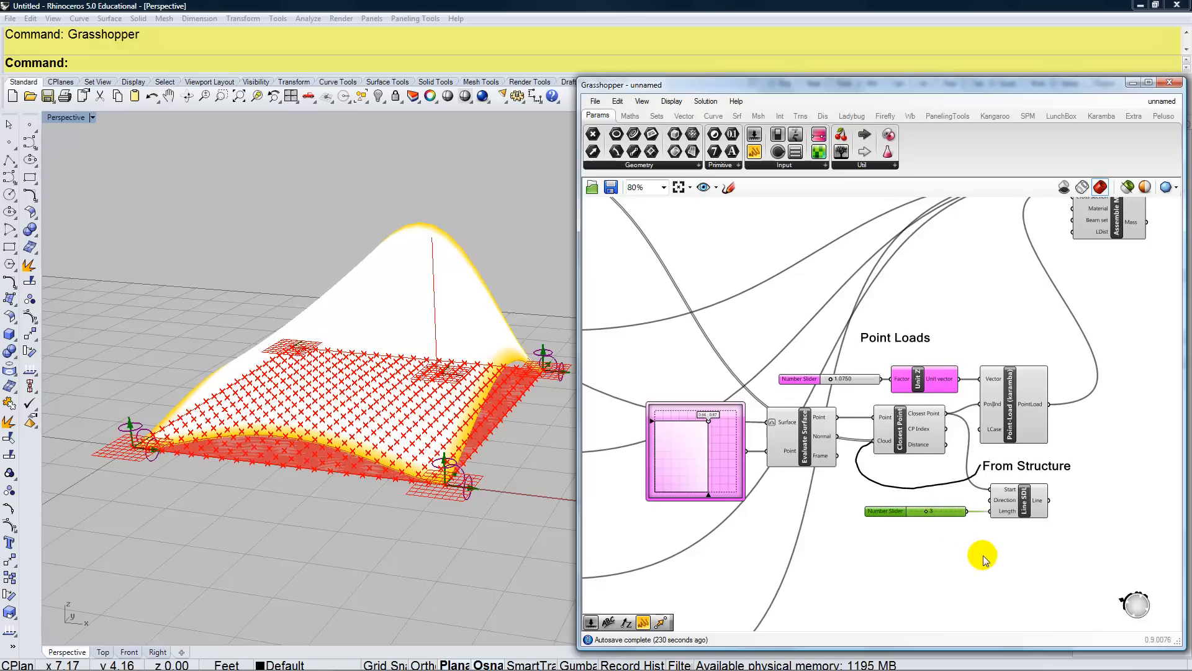
- Duplicate the whole point load component set below the original and move the copy's MD Slider to about 0.54, 0.0
{"action": "right_click_drag", "start_coordinate": [982, 555], "coordinate": [976, 510]}
{"action": "left_click_drag", "start_coordinate": [1034, 516], "coordinate": [654, 317]}
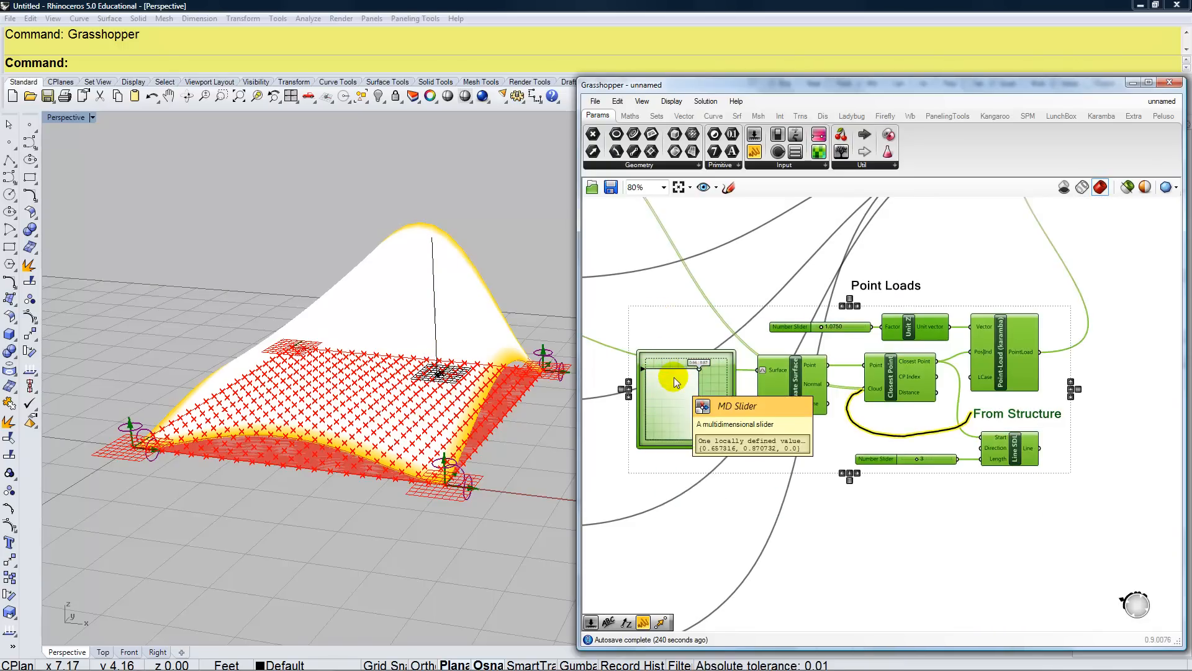
{"action": "left_click_drag", "start_coordinate": [993, 382], "coordinate": [992, 549]}
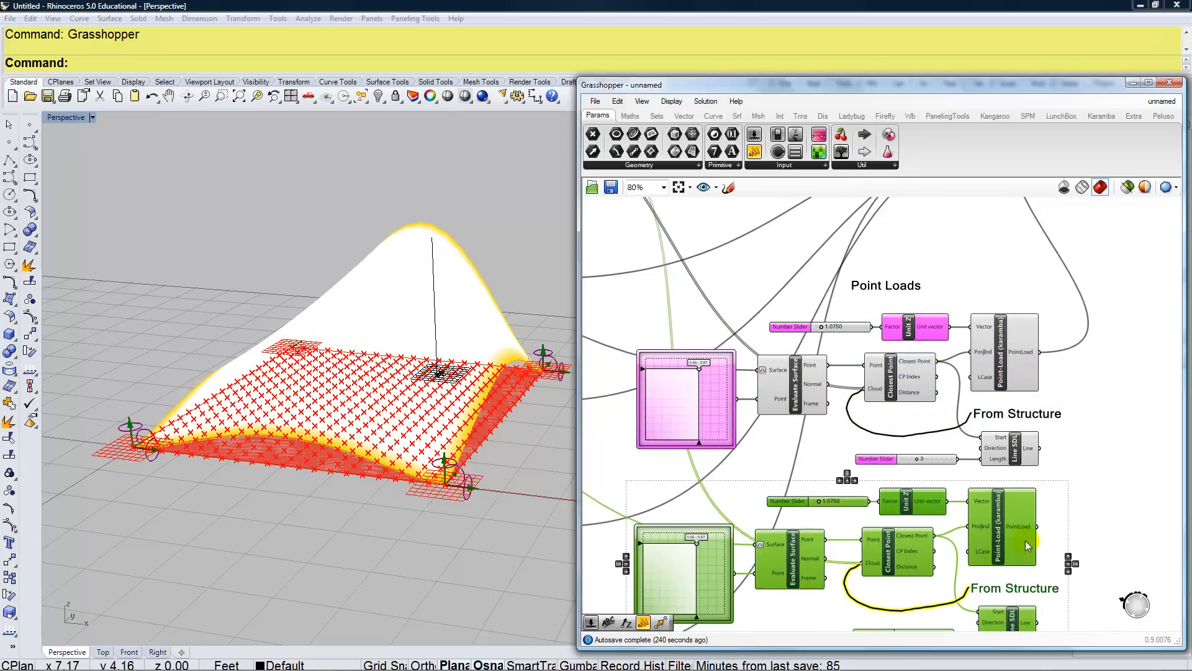
{"action": "right_click_drag", "start_coordinate": [1082, 478], "coordinate": [1085, 392]}
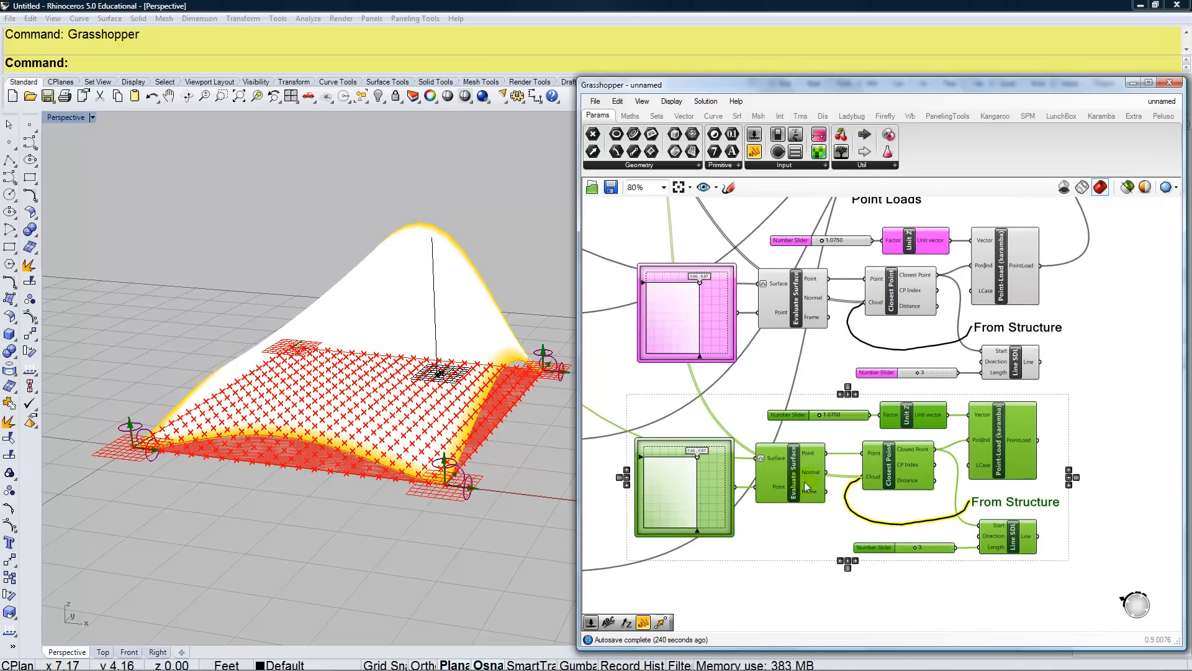
{"action": "left_click", "coordinate": [738, 567]}
{"action": "left_click_drag", "start_coordinate": [696, 459], "coordinate": [681, 537]}
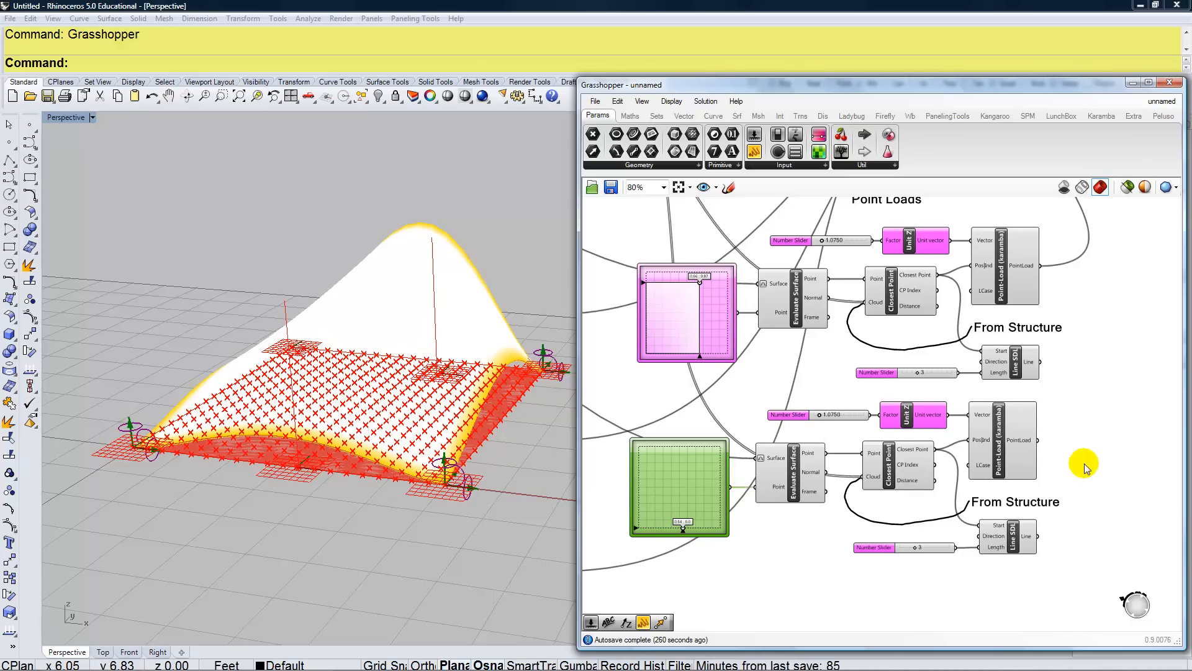
- Wire the duplicated Point-Load's output into Assemble Model's Load input in addition to the existing load
{"action": "scroll", "coordinate": [934, 463], "scroll_direction": "down", "scroll_amount": 5}
{"action": "left_click_drag", "start_coordinate": [937, 537], "coordinate": [924, 311]}
{"action": "scroll", "coordinate": [975, 261], "scroll_direction": "up", "scroll_amount": 3}
{"action": "scroll", "coordinate": [936, 312], "scroll_direction": "up", "scroll_amount": 2}
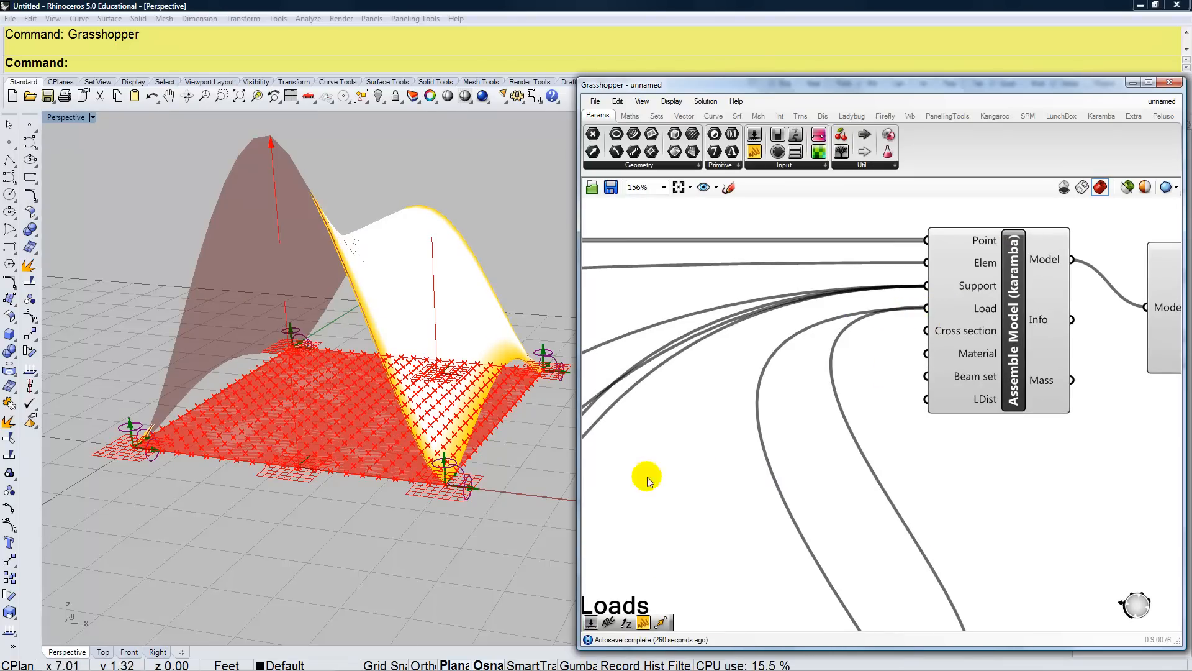
{"action": "right_click_drag", "start_coordinate": [851, 497], "coordinate": [923, 341]}
{"action": "scroll", "coordinate": [868, 393], "scroll_direction": "down", "scroll_amount": 4}
{"action": "right_click_drag", "start_coordinate": [875, 461], "coordinate": [896, 384]}
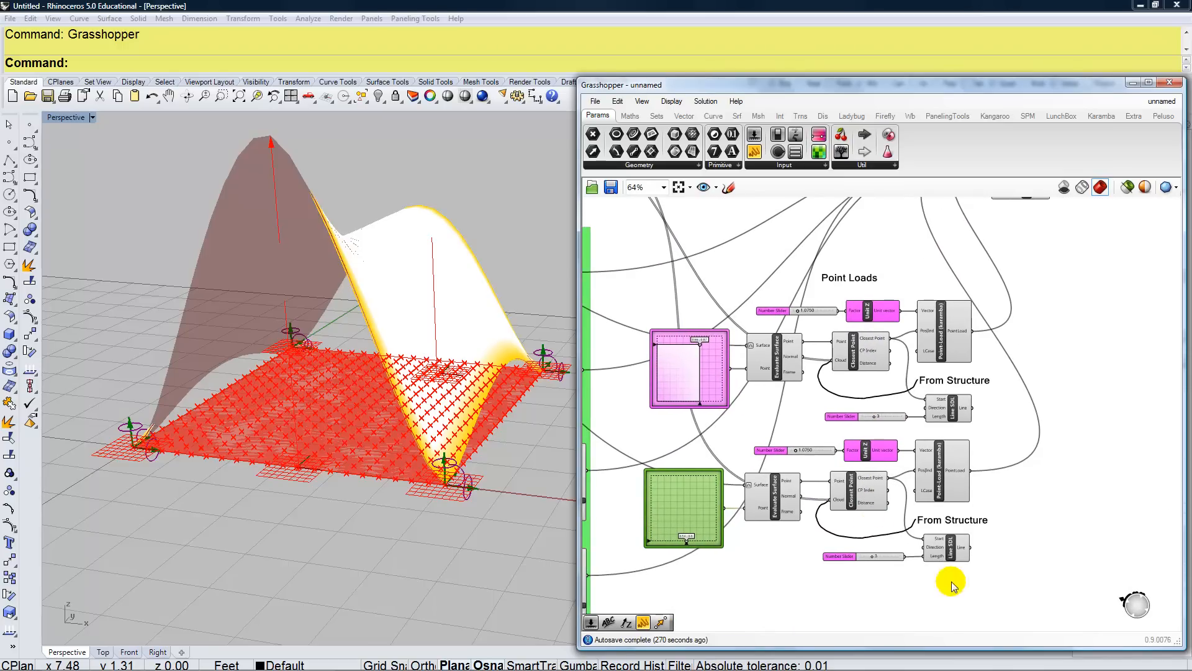
- Group both point load component sets together with their labels and colour the group yellow with a hue of 63°
{"action": "left_click_drag", "start_coordinate": [1002, 597], "coordinate": [647, 274]}
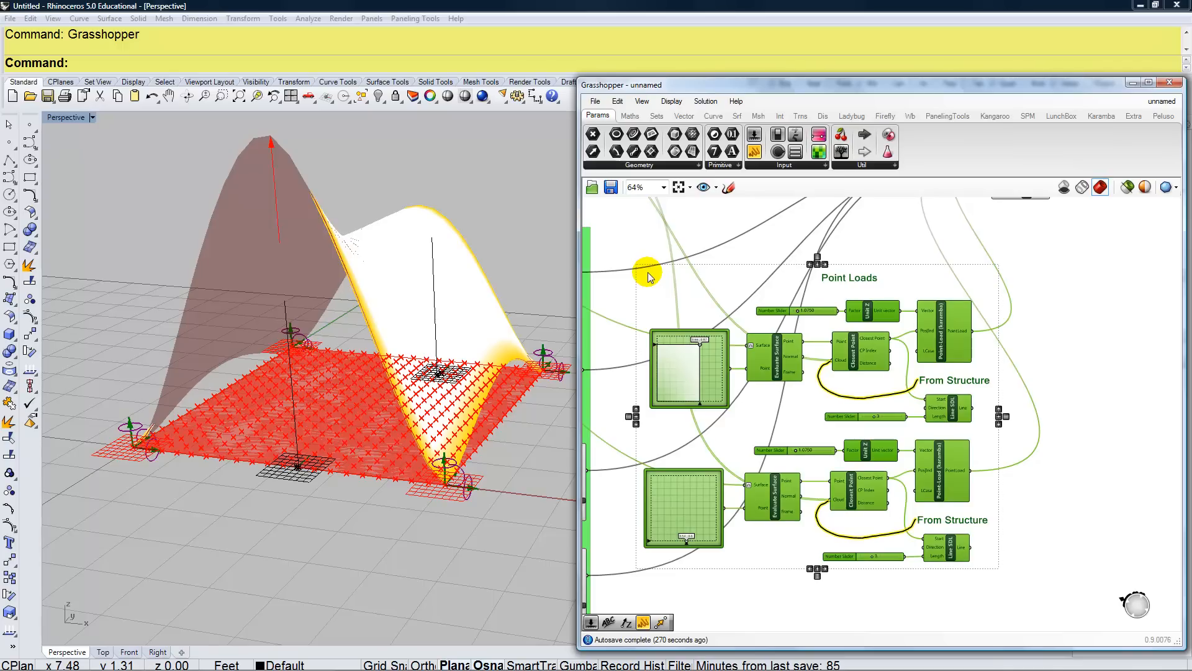
{"action": "key", "text": "ctrl+g"}
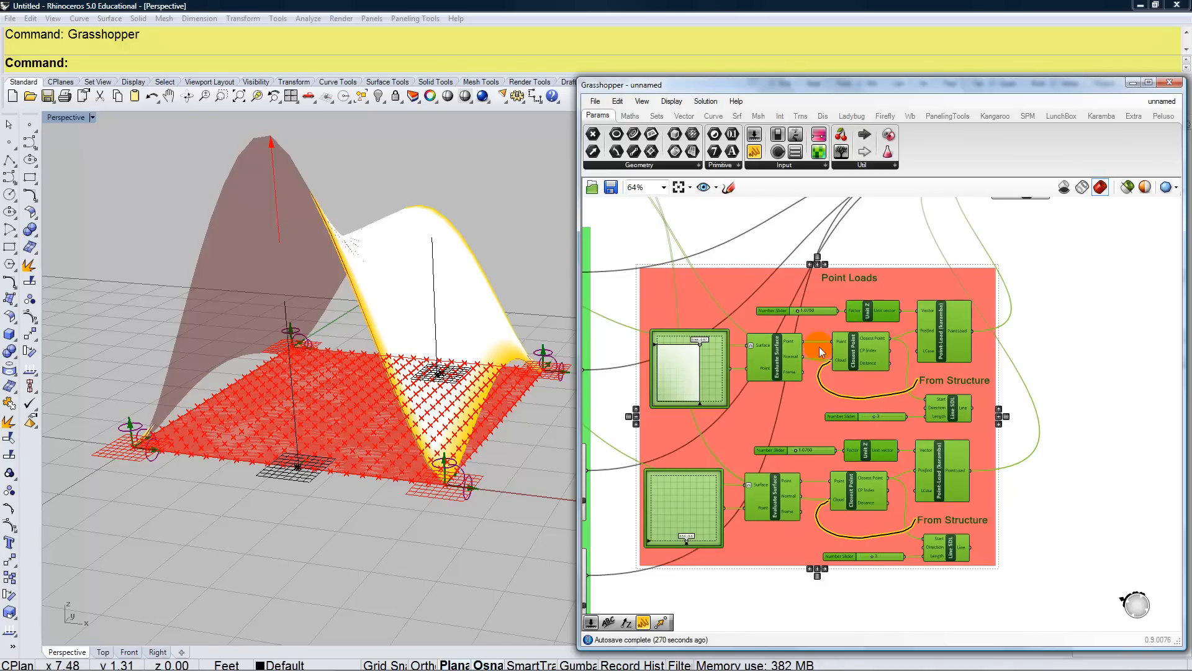
{"action": "right_click", "coordinate": [737, 285]}
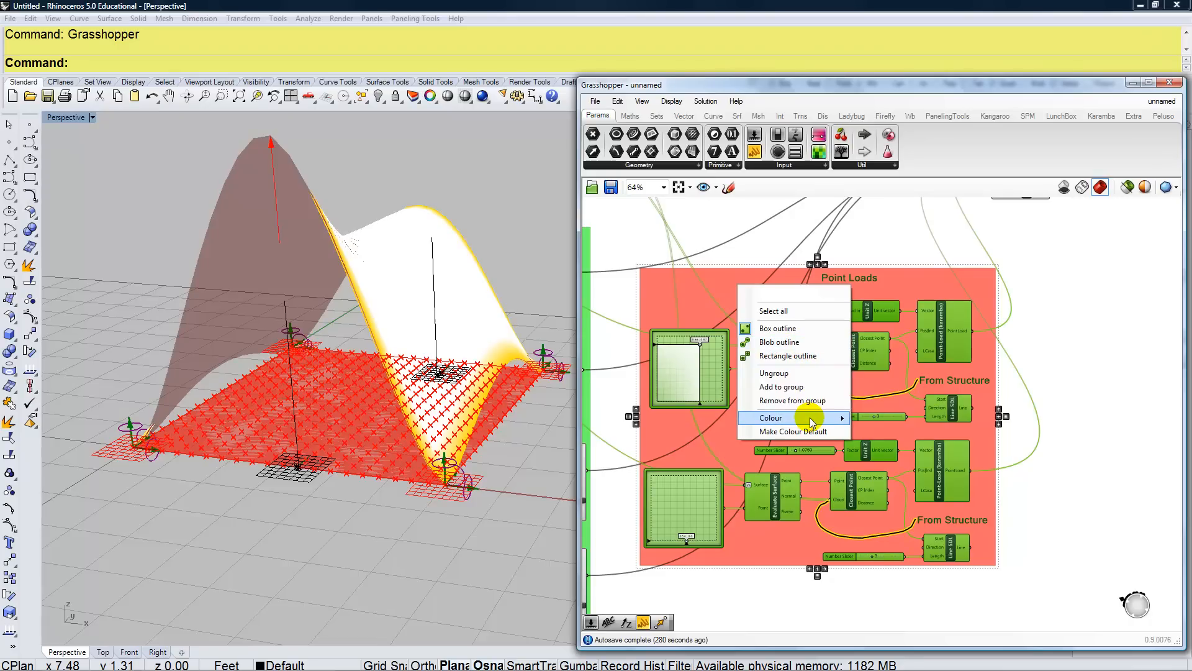
{"action": "mouse_move", "coordinate": [808, 417]}
{"action": "left_click_drag", "start_coordinate": [905, 565], "coordinate": [914, 562]}
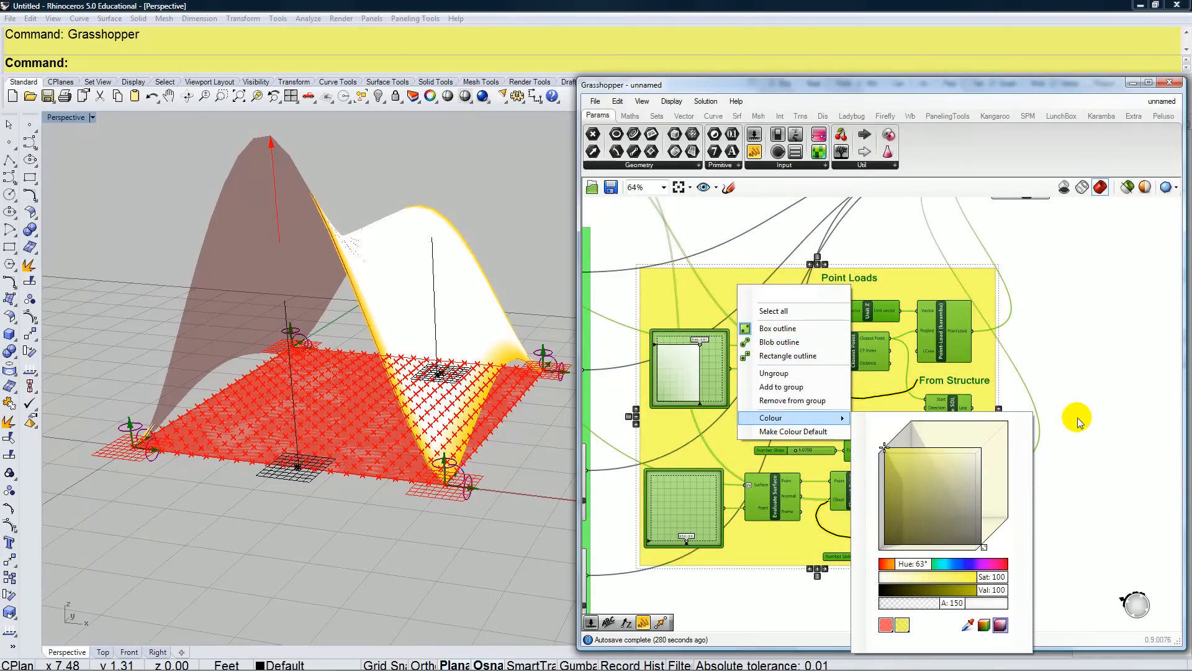
{"action": "left_click", "coordinate": [1091, 370]}
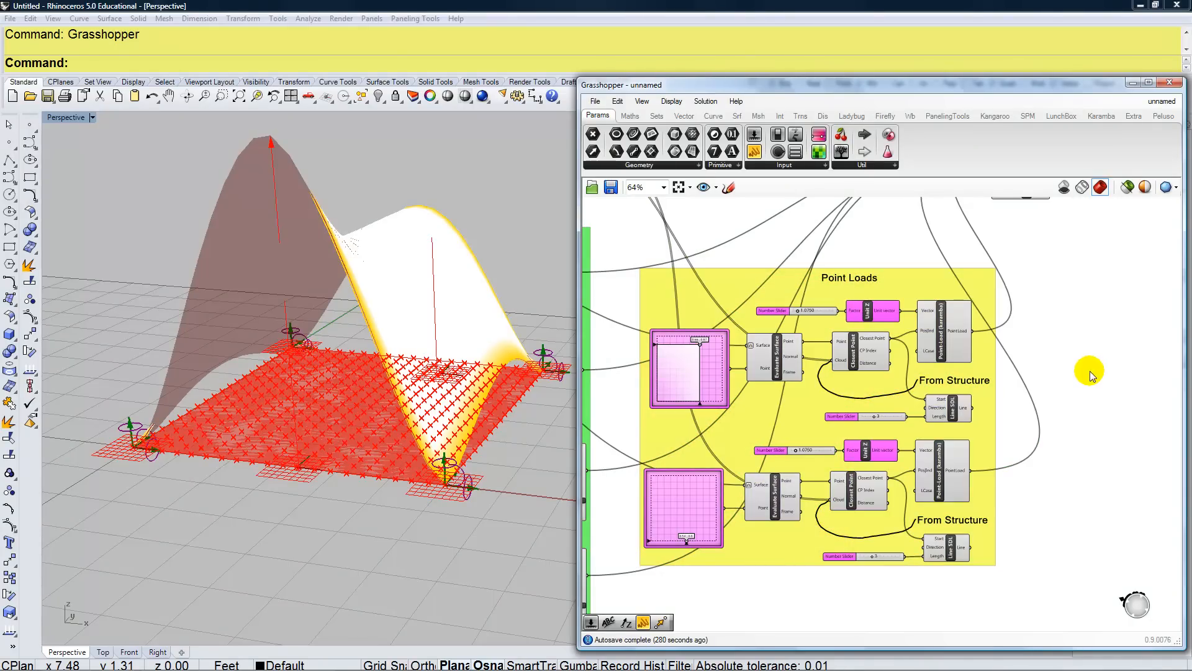
- Set the second point load's Line SDL length to 5 and its load factor to 0.975
{"action": "right_click_drag", "start_coordinate": [1066, 389], "coordinate": [977, 427]}
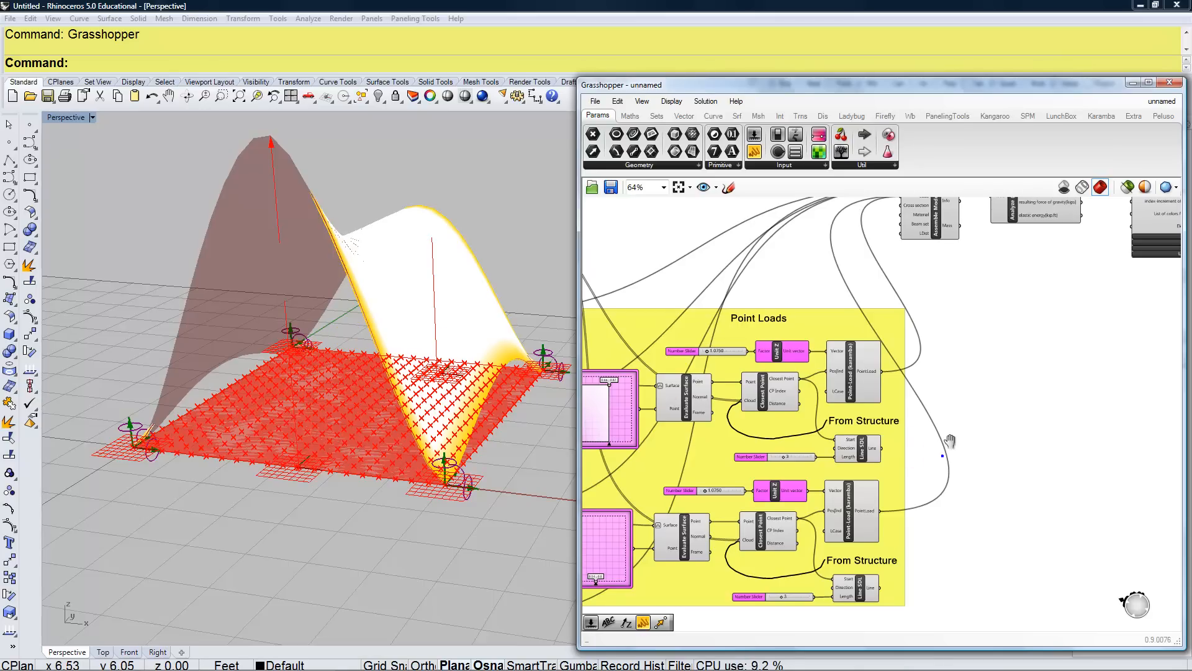
{"action": "right_click_drag", "start_coordinate": [925, 478], "coordinate": [984, 396]}
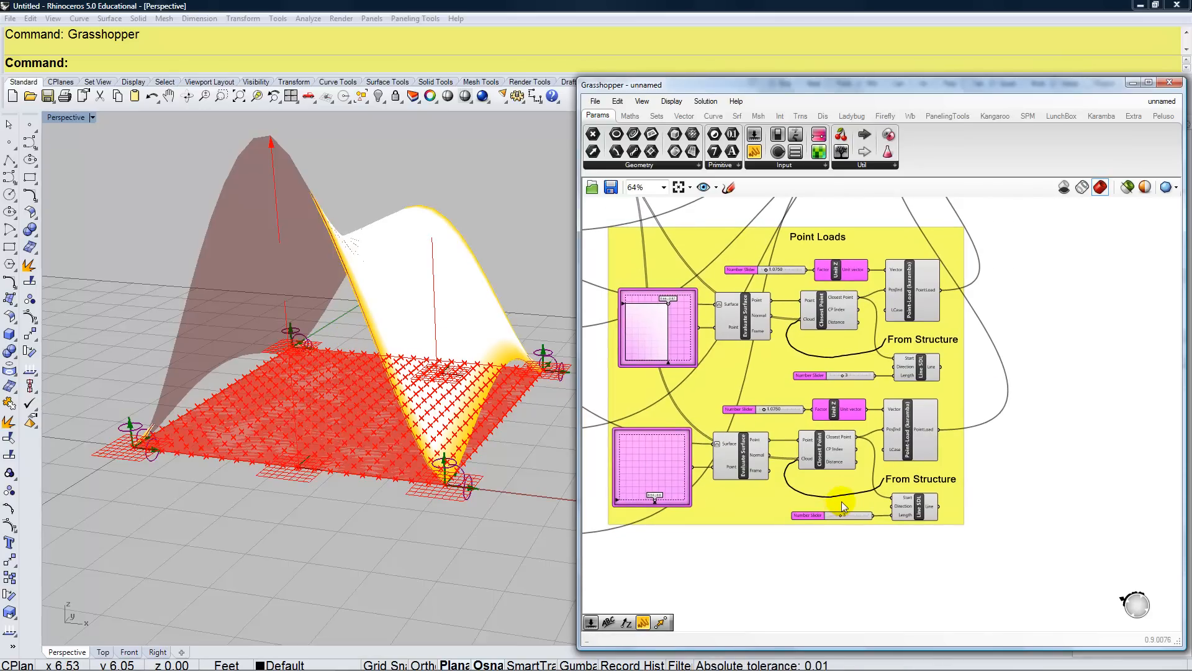
{"action": "scroll", "coordinate": [841, 501], "scroll_direction": "up", "scroll_amount": 3}
{"action": "left_click", "coordinate": [959, 516]}
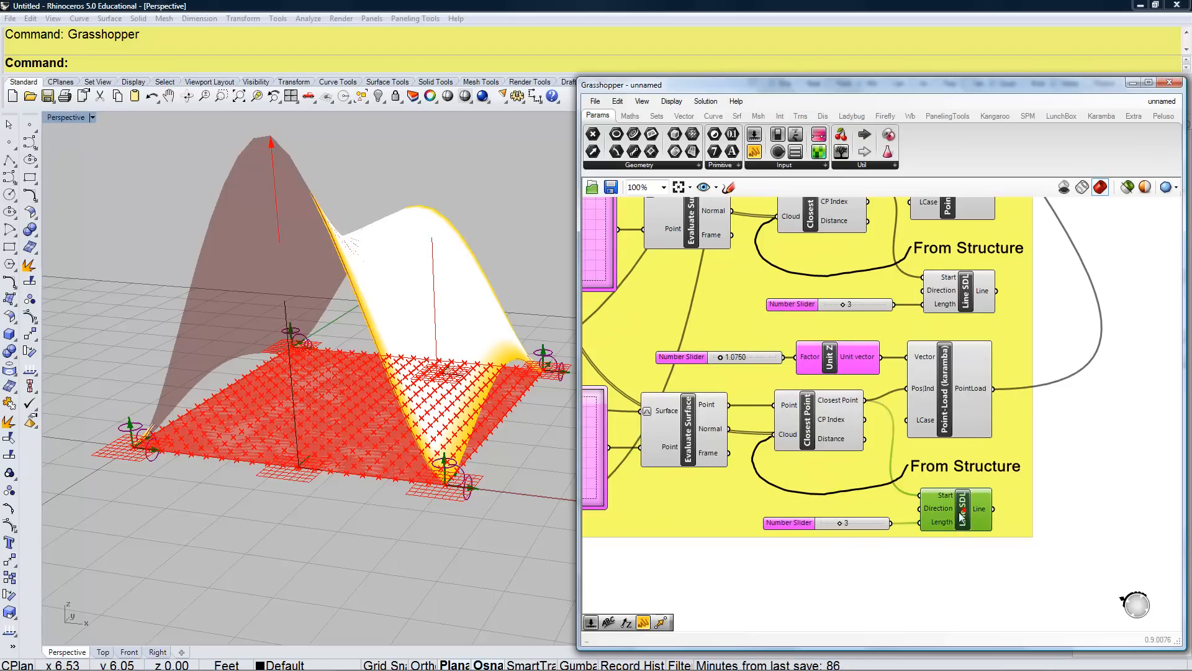
{"action": "left_click_drag", "start_coordinate": [840, 523], "coordinate": [847, 524]}
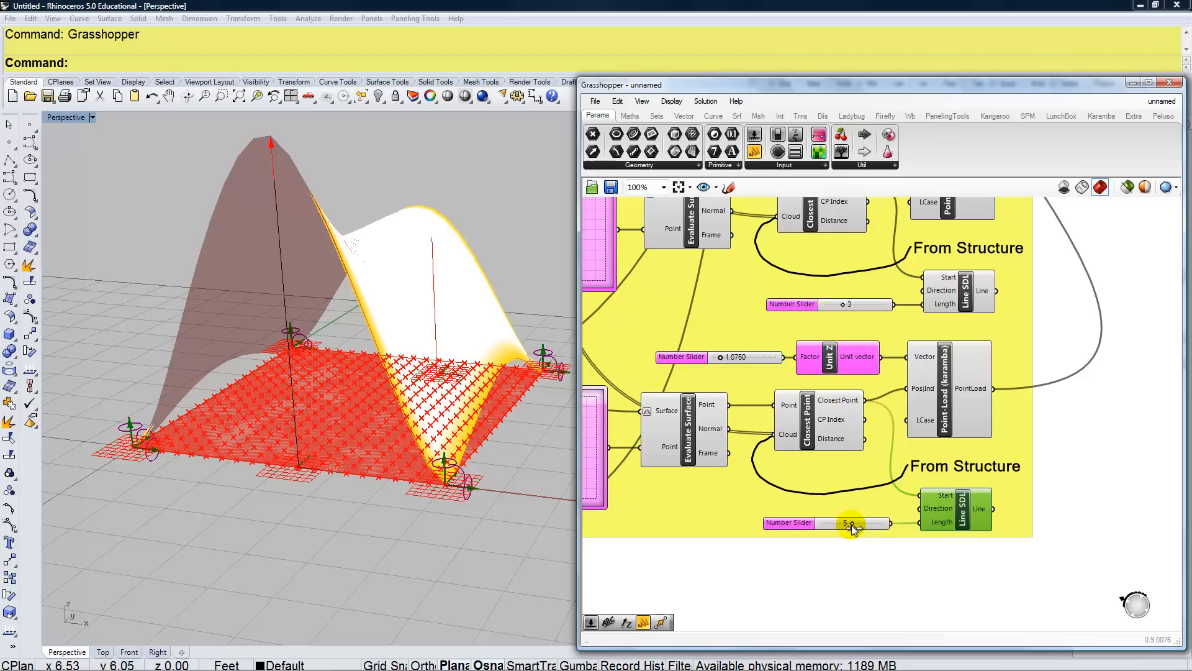
{"action": "left_click", "coordinate": [721, 357]}
{"action": "left_click_drag", "start_coordinate": [722, 361], "coordinate": [714, 359]}
{"action": "left_click", "coordinate": [331, 388]}
{"action": "right_click_drag", "start_coordinate": [330, 387], "coordinate": [205, 400]}
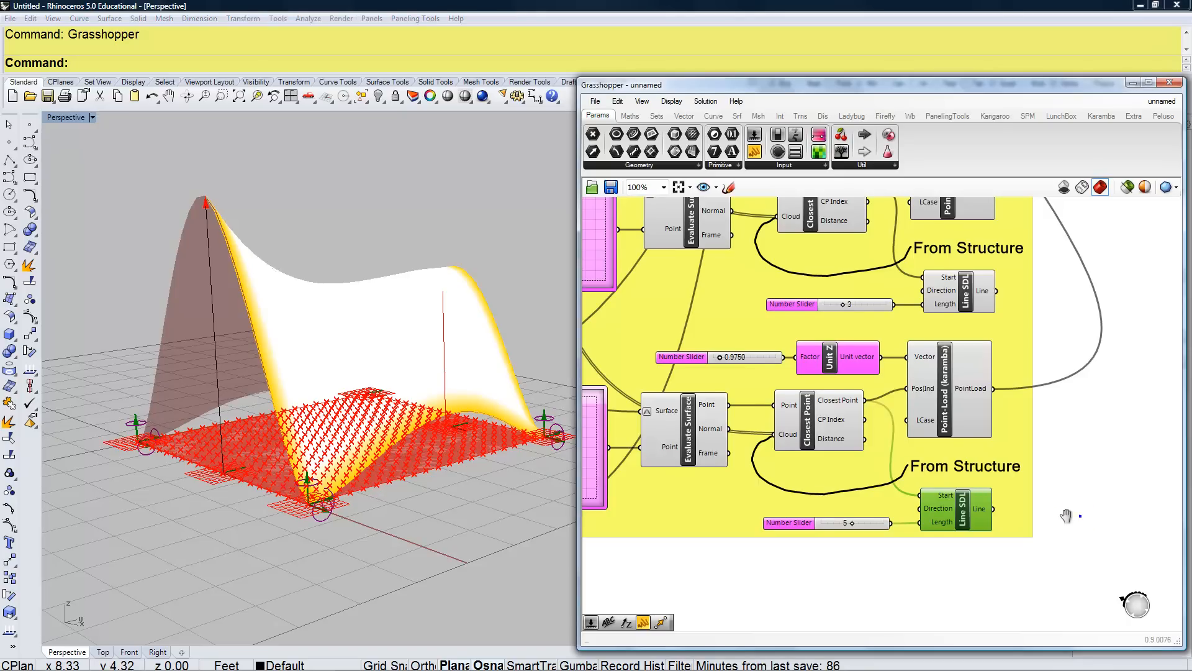
- Switch Shell View's render settings from Cross section to Displacement
{"action": "scroll", "coordinate": [950, 533], "scroll_direction": "down", "scroll_amount": 4}
{"action": "right_click_drag", "start_coordinate": [989, 468], "coordinate": [860, 509]}
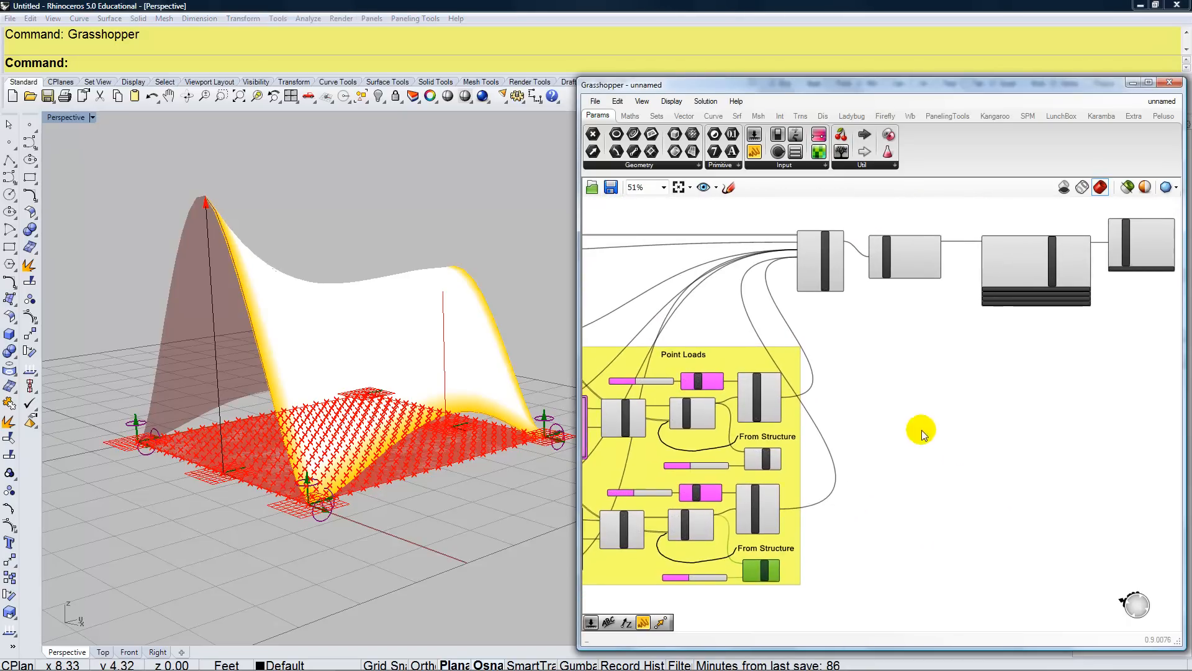
{"action": "right_click_drag", "start_coordinate": [918, 431], "coordinate": [820, 491]}
{"action": "scroll", "coordinate": [1034, 354], "scroll_direction": "up", "scroll_amount": 4}
{"action": "right_click_drag", "start_coordinate": [1031, 367], "coordinate": [861, 447]}
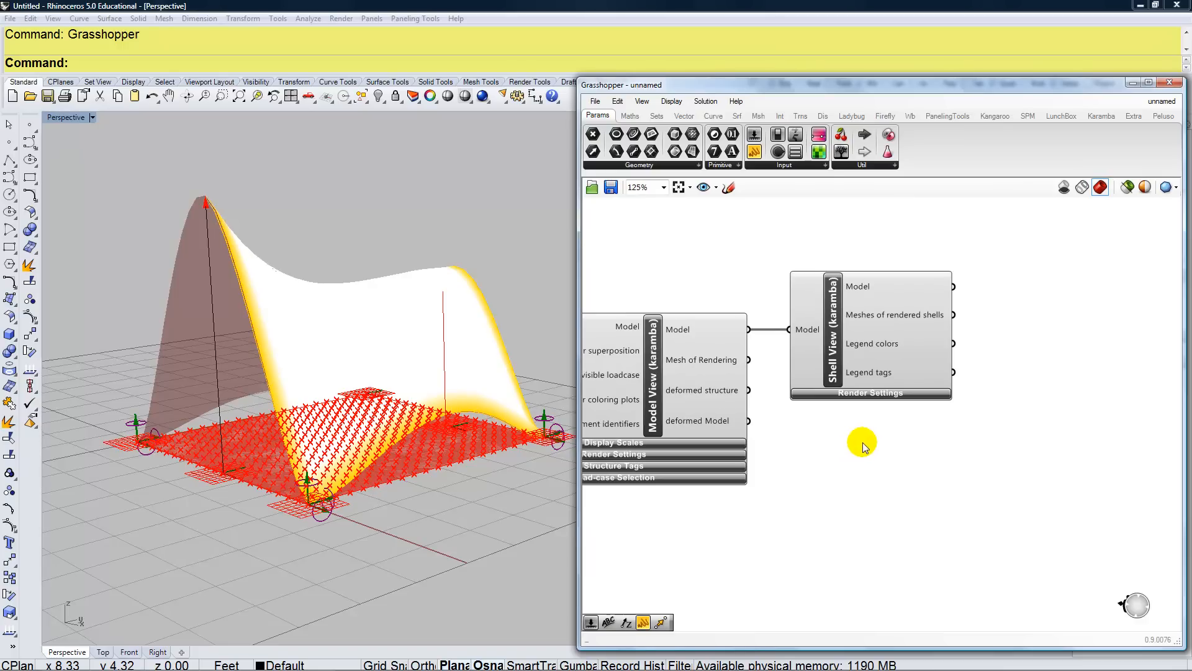
{"action": "left_click", "coordinate": [870, 393]}
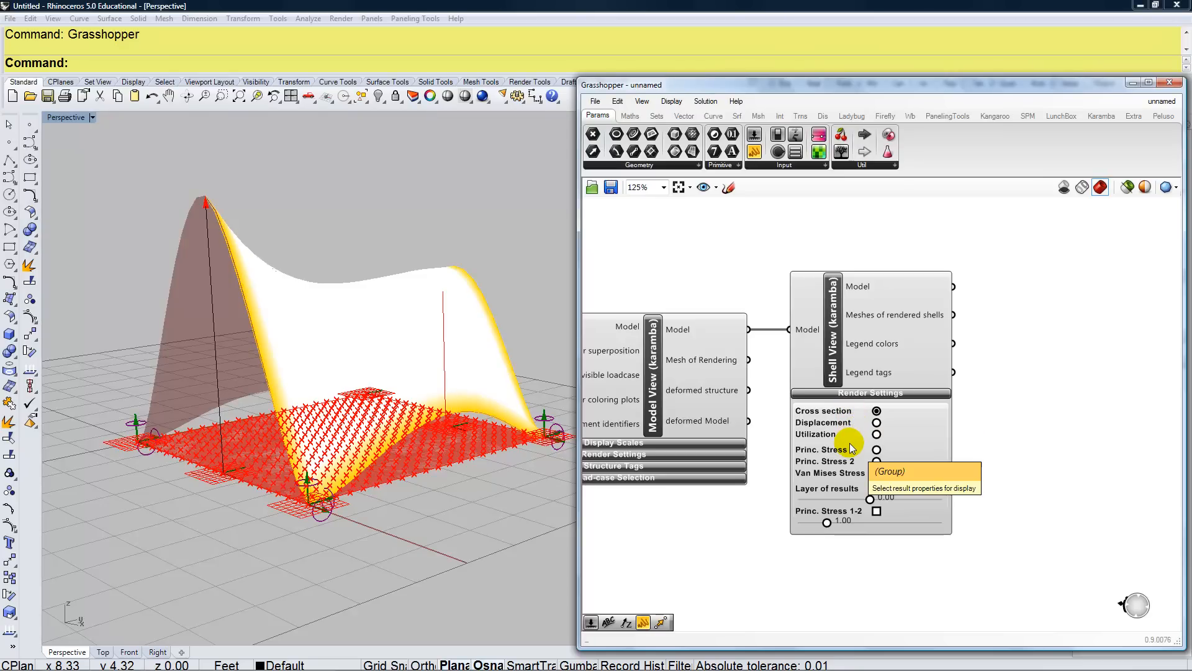
{"action": "left_click", "coordinate": [876, 422]}
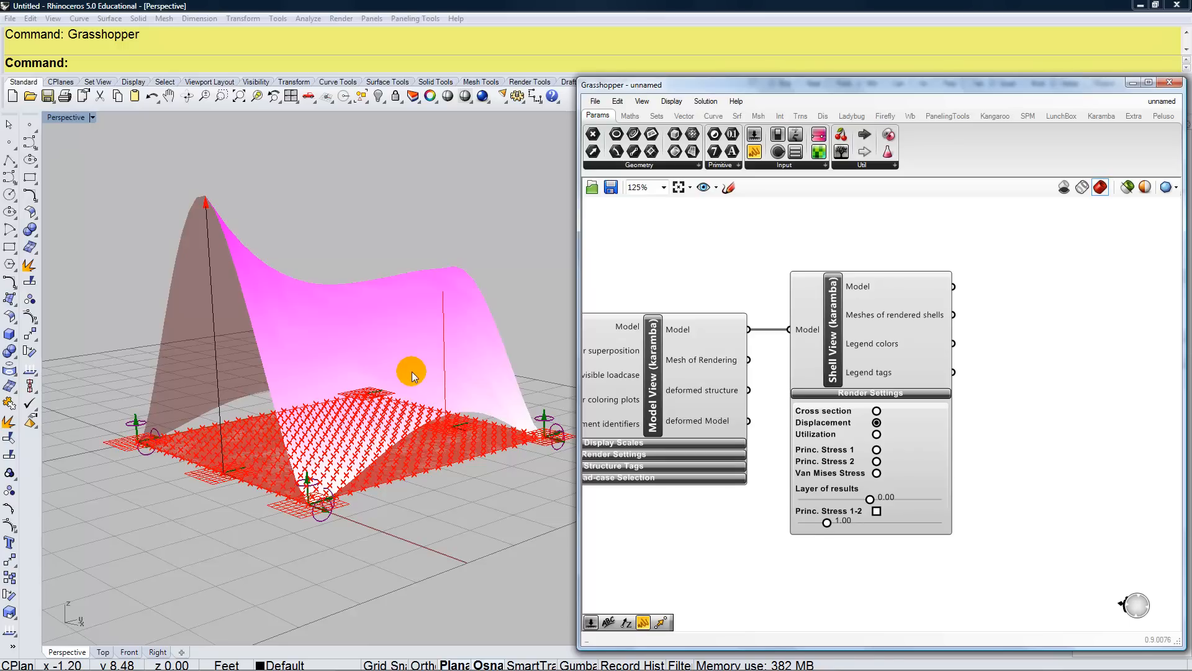
- Set Model View's upper result threshold to about 44.76 and its lower result threshold to about 18.93
{"action": "right_click_drag", "start_coordinate": [621, 508], "coordinate": [782, 486]}
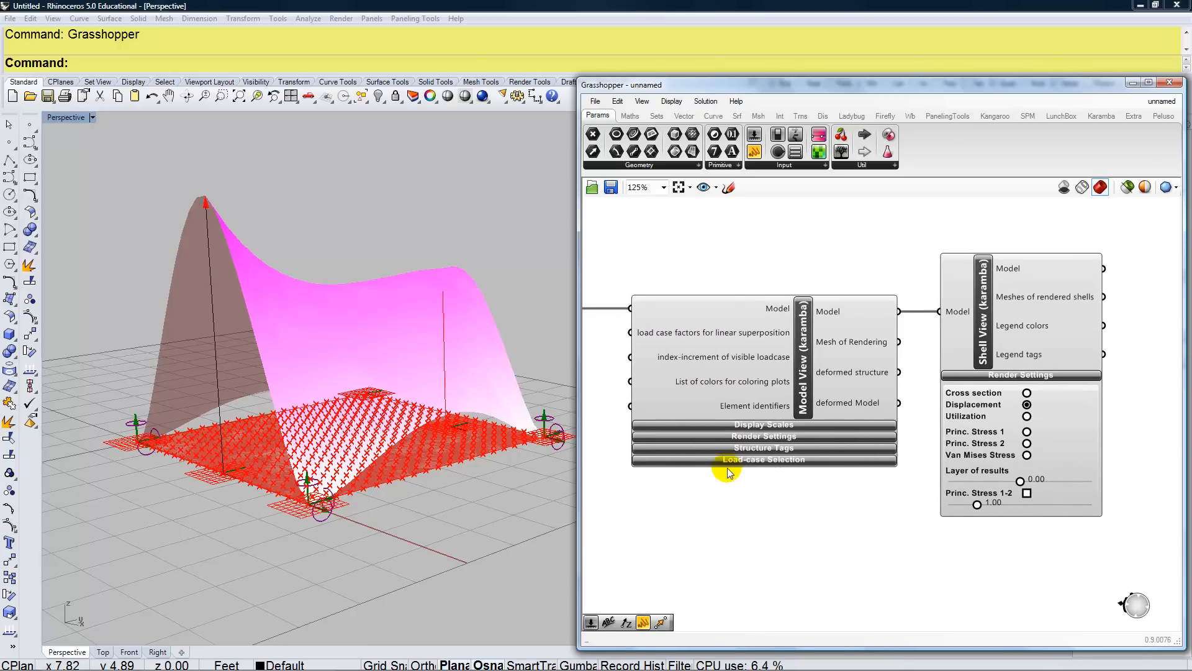
{"action": "left_click", "coordinate": [704, 436]}
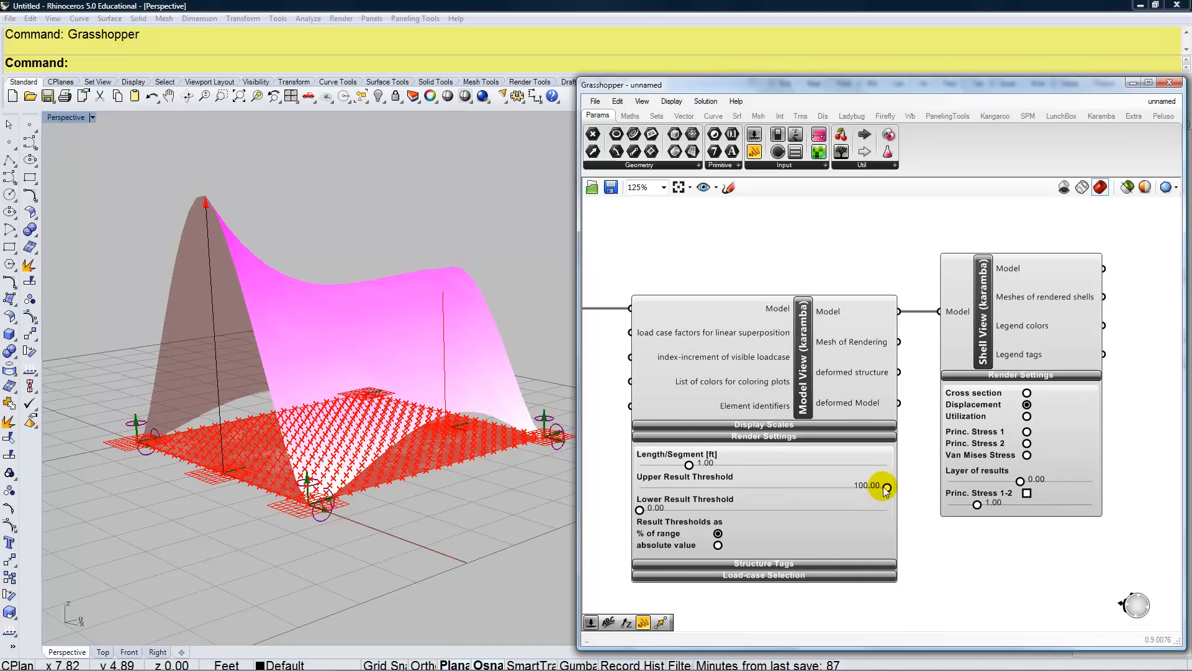
{"action": "left_click_drag", "start_coordinate": [842, 489], "coordinate": [753, 493]}
{"action": "left_click_drag", "start_coordinate": [640, 511], "coordinate": [687, 519]}
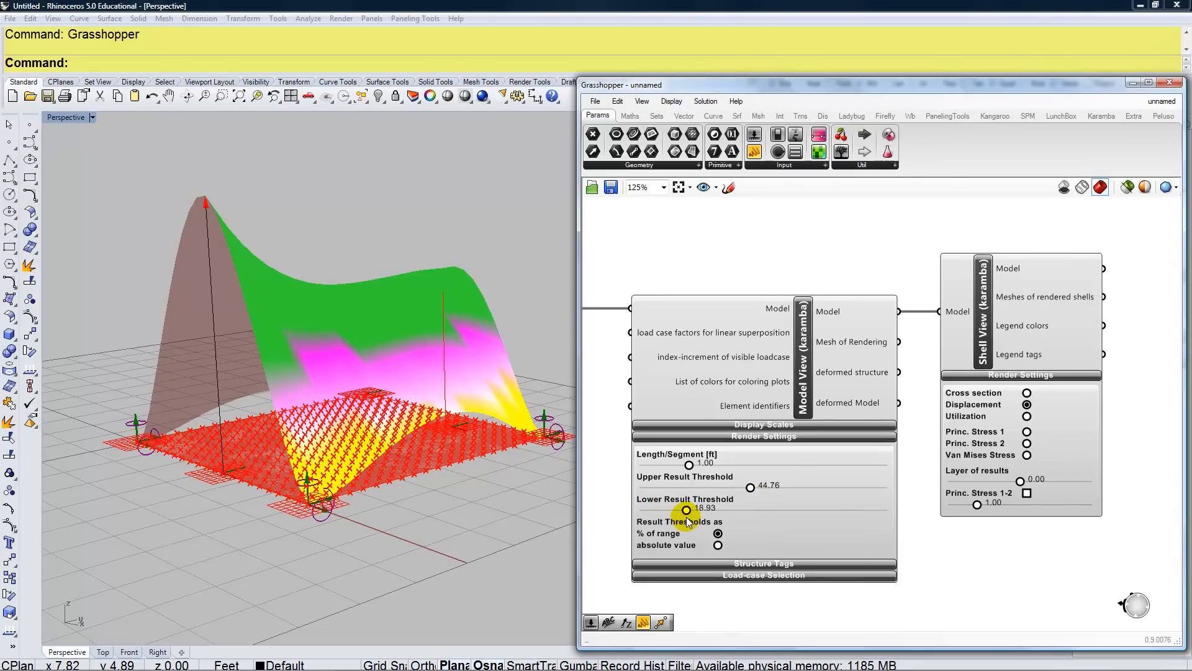
{"action": "right_click_drag", "start_coordinate": [211, 314], "coordinate": [225, 375]}
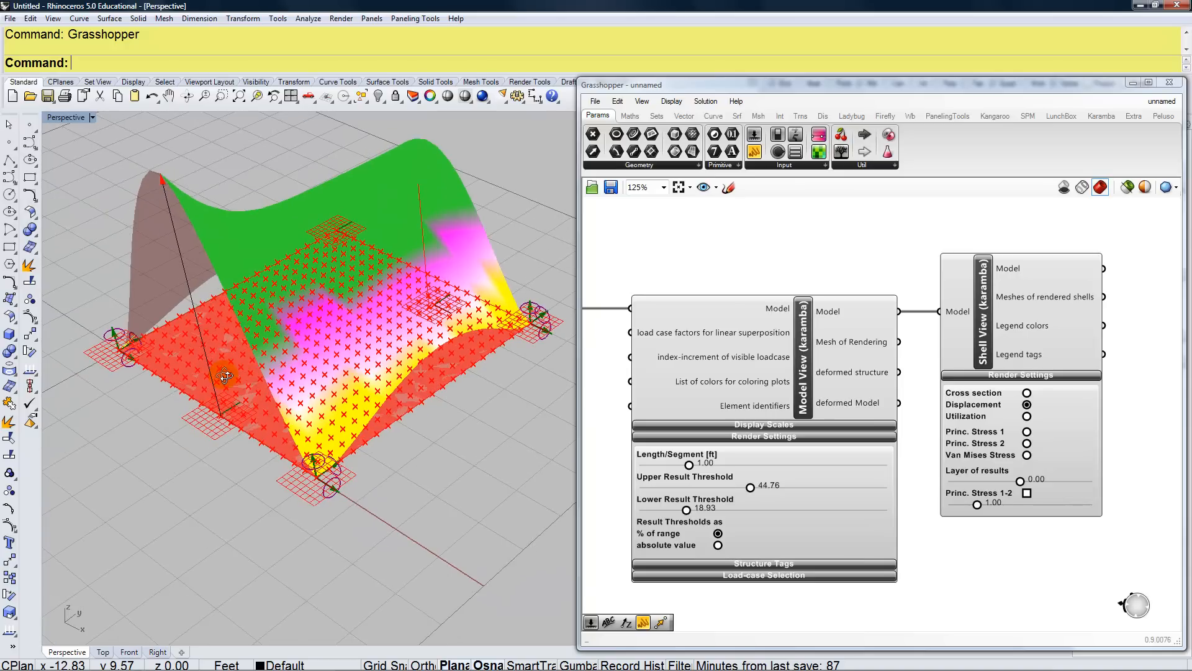
- Expand Model View's display scales and adjust the deformation scale to 50.03
{"action": "left_click", "coordinate": [721, 425]}
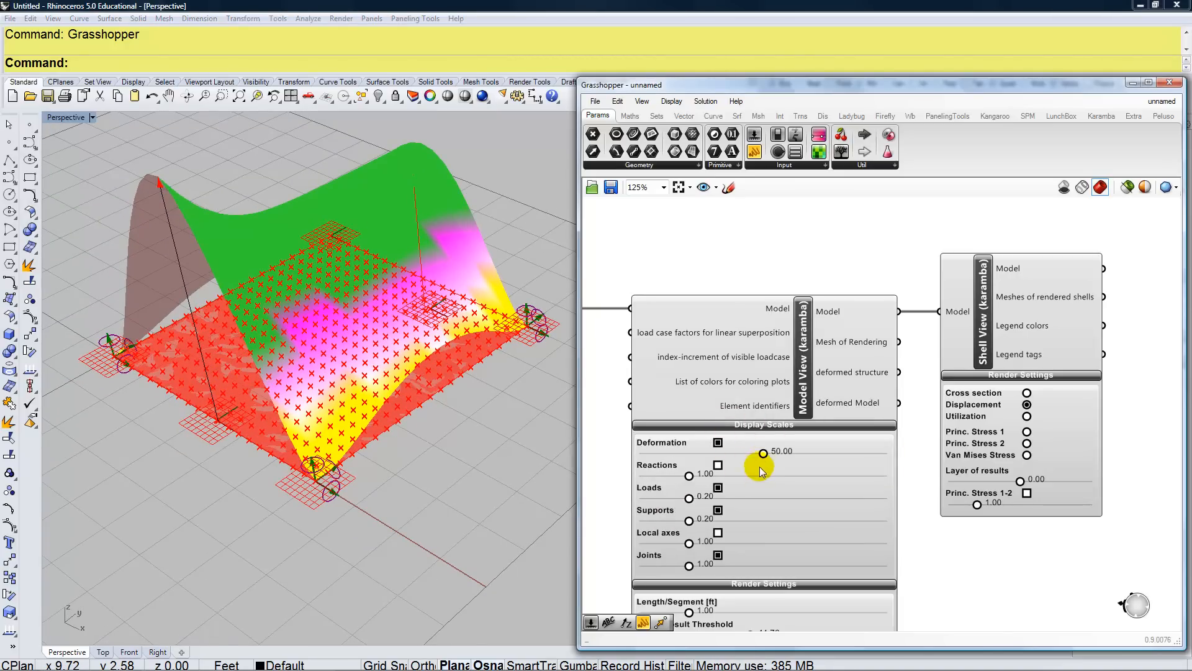
{"action": "mouse_move", "coordinate": [764, 453]}
{"action": "left_mouse_down"}
{"action": "mouse_move", "coordinate": [805, 462]}
{"action": "mouse_move", "coordinate": [666, 460]}
{"action": "mouse_move", "coordinate": [764, 464]}
{"action": "left_mouse_up"}
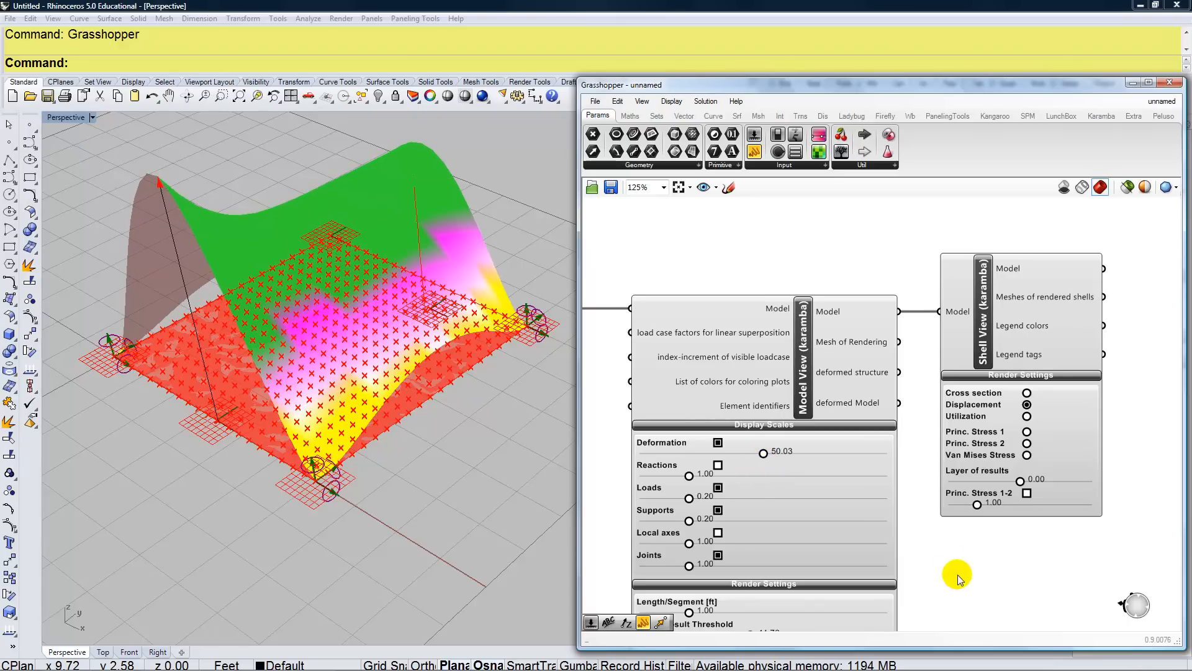
{"action": "right_click_drag", "start_coordinate": [290, 422], "coordinate": [283, 369]}
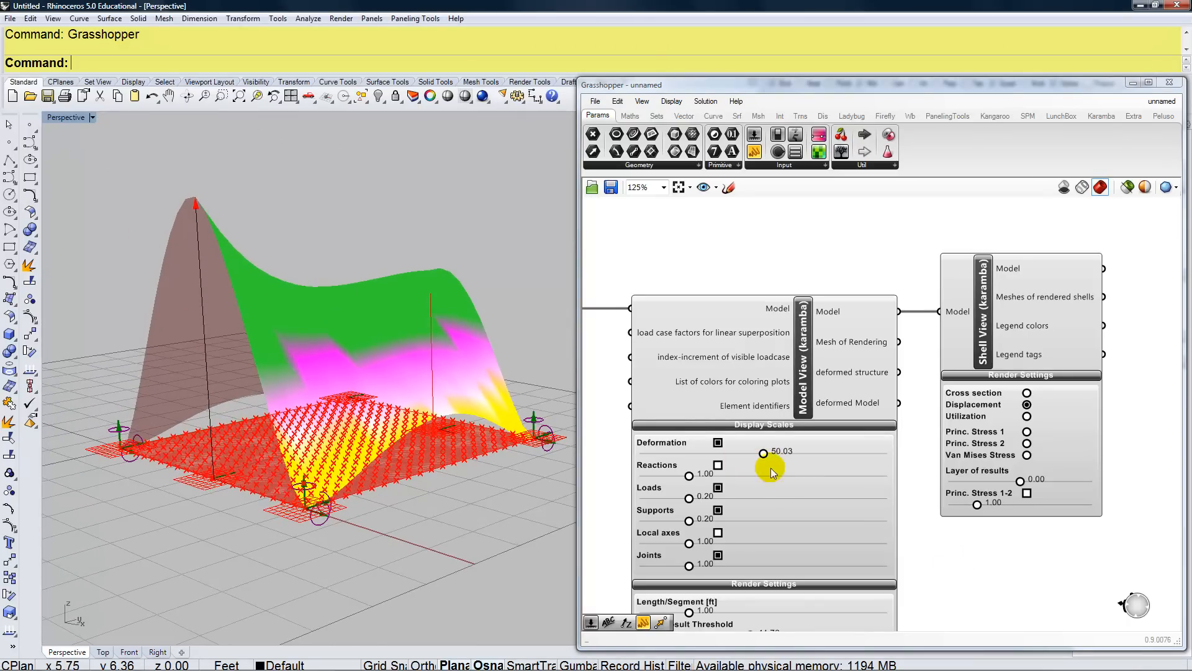
- Move the first point load's MD Slider to about 0.63, 0.83 and set its load factor to 0.775
{"action": "right_click_drag", "start_coordinate": [949, 533], "coordinate": [1001, 390]}
{"action": "scroll", "coordinate": [999, 390], "scroll_direction": "down", "scroll_amount": 5}
{"action": "right_click_drag", "start_coordinate": [780, 437], "coordinate": [955, 391]}
{"action": "scroll", "coordinate": [728, 562], "scroll_direction": "up", "scroll_amount": 5}
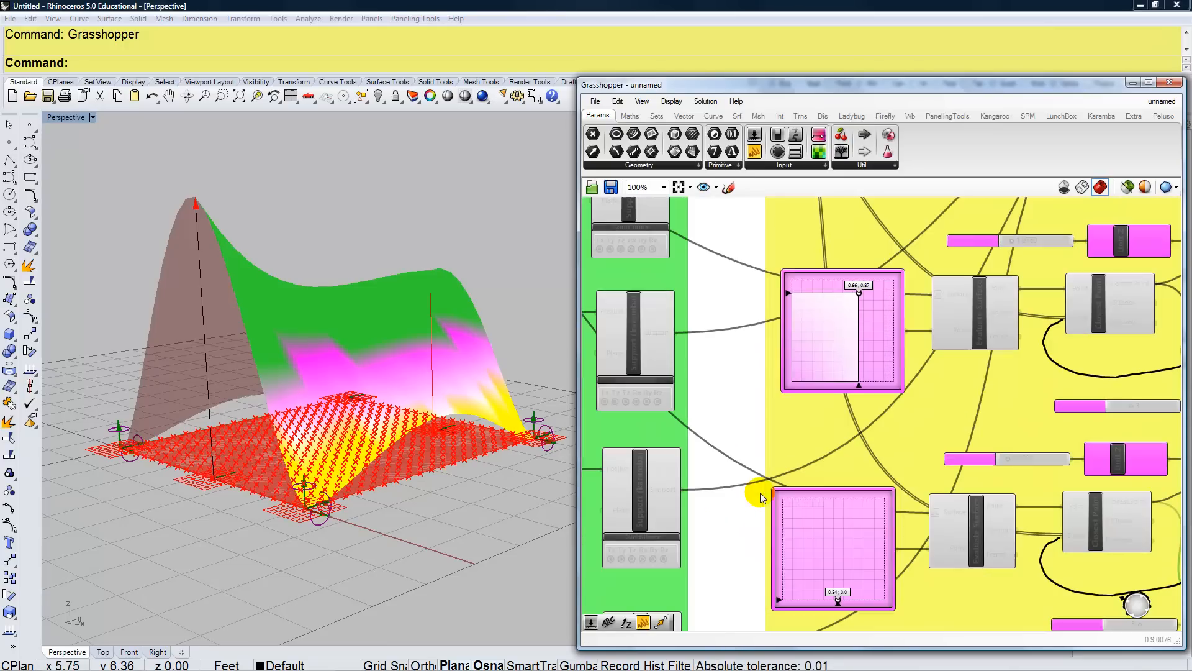
{"action": "mouse_move", "coordinate": [859, 292]}
{"action": "left_mouse_down"}
{"action": "mouse_move", "coordinate": [840, 341]}
{"action": "mouse_move", "coordinate": [815, 351]}
{"action": "mouse_move", "coordinate": [822, 368]}
{"action": "mouse_move", "coordinate": [807, 348]}
{"action": "mouse_move", "coordinate": [817, 362]}
{"action": "mouse_move", "coordinate": [872, 357]}
{"action": "mouse_move", "coordinate": [884, 286]}
{"action": "mouse_move", "coordinate": [837, 307]}
{"action": "mouse_move", "coordinate": [851, 298]}
{"action": "mouse_move", "coordinate": [846, 285]}
{"action": "left_mouse_up"}
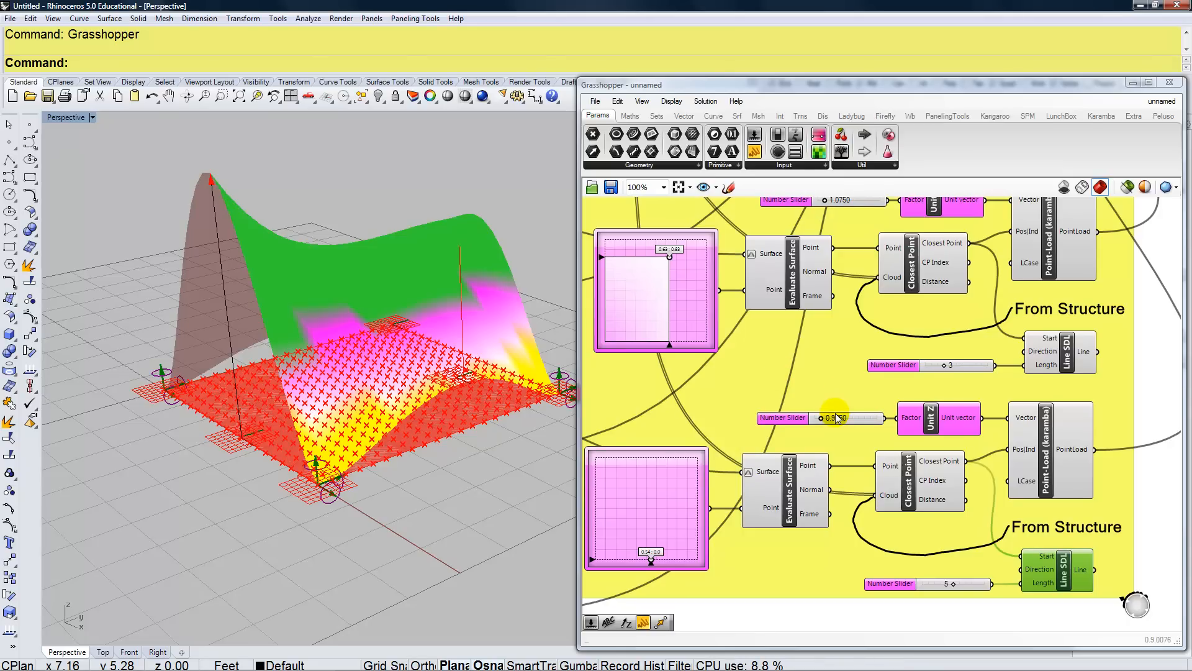
{"action": "right_click_drag", "start_coordinate": [826, 385], "coordinate": [821, 447]}
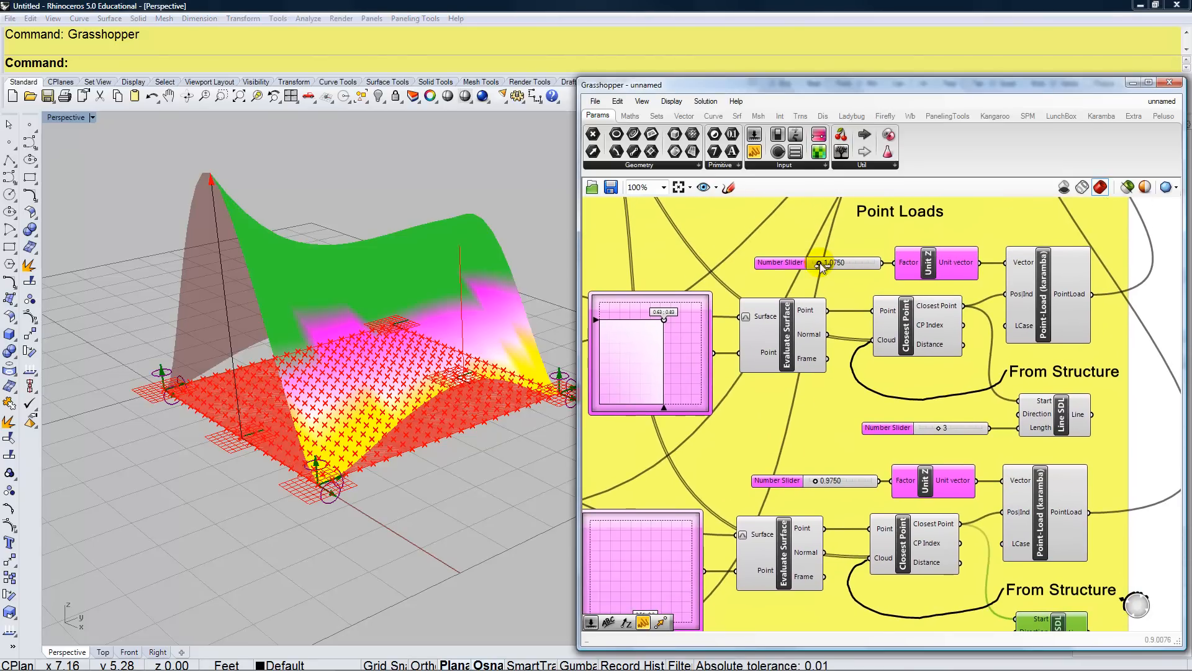
{"action": "left_click_drag", "start_coordinate": [818, 263], "coordinate": [817, 263]}
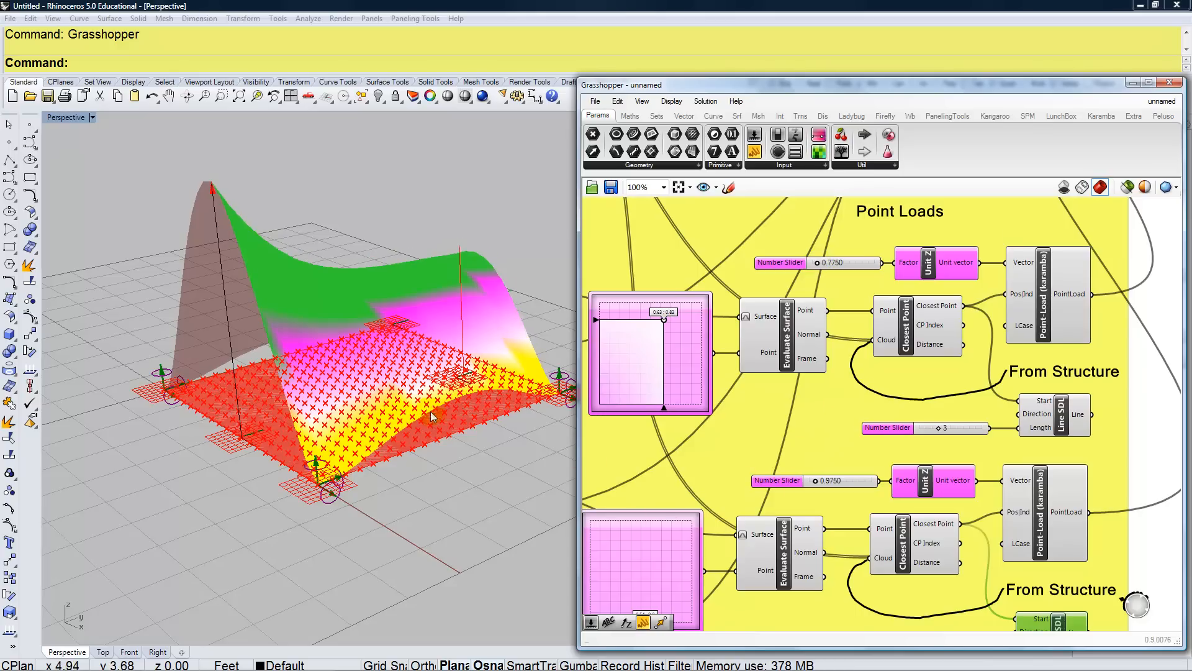
- Bake the Shell View displacement result into Rhino on Layer 01
{"action": "scroll", "coordinate": [867, 468], "scroll_direction": "down", "scroll_amount": 2}
{"action": "scroll", "coordinate": [732, 458], "scroll_direction": "down", "scroll_amount": 2}
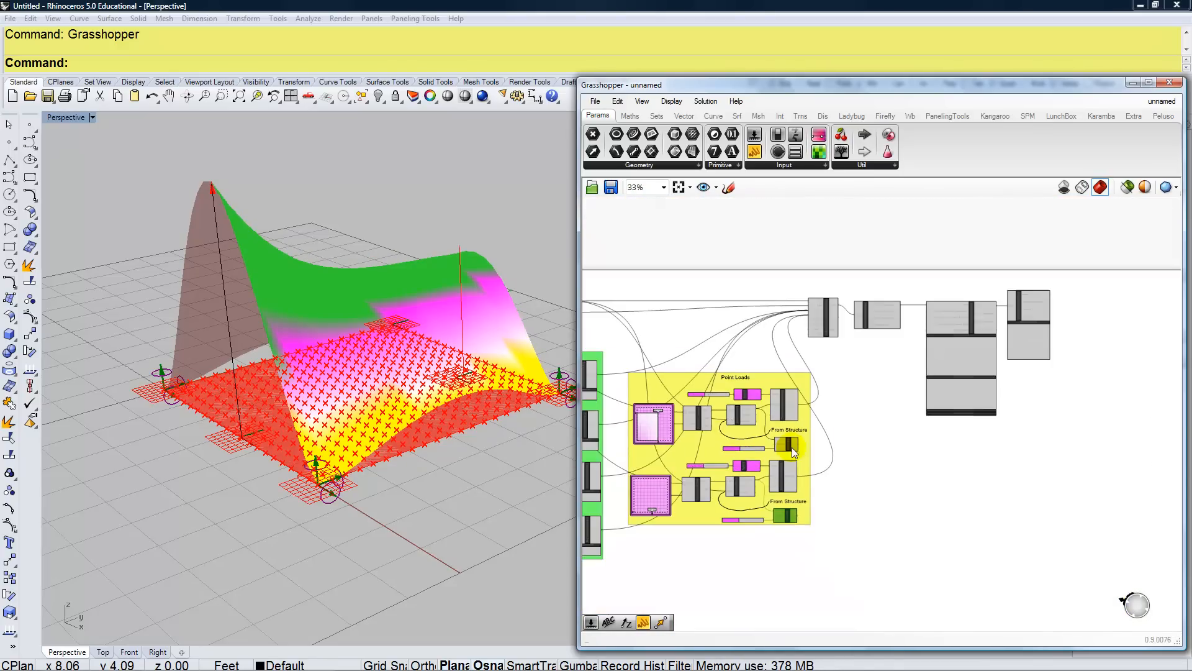
{"action": "scroll", "coordinate": [758, 484], "scroll_direction": "down", "scroll_amount": 1}
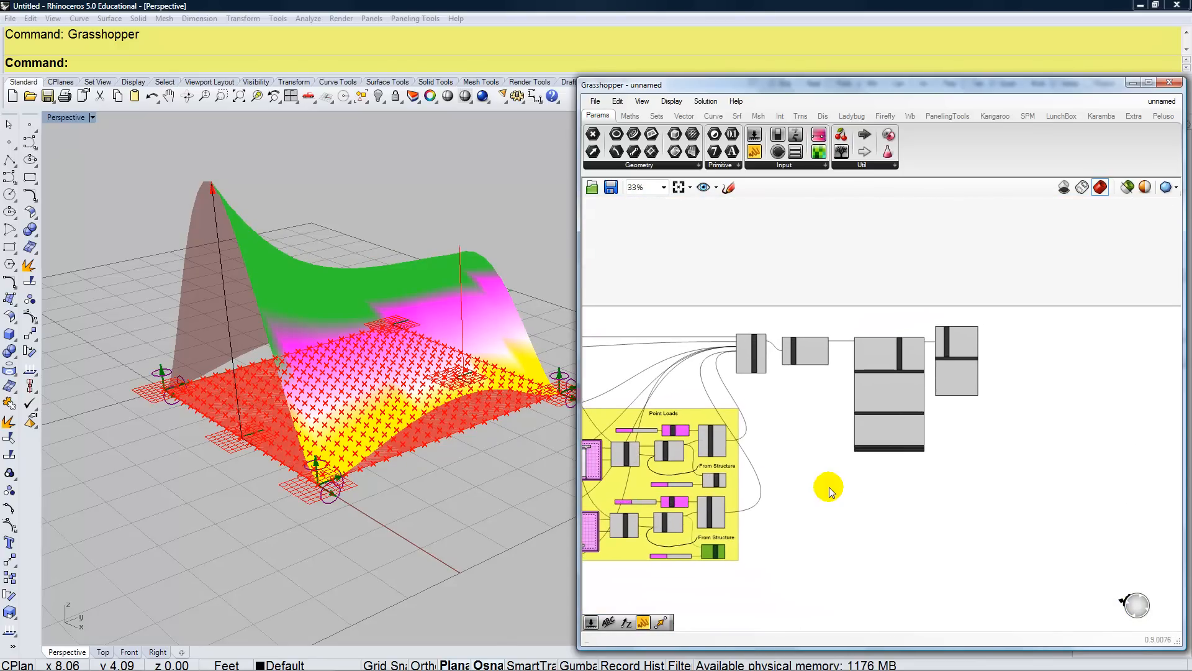
{"action": "scroll", "coordinate": [933, 375], "scroll_direction": "up", "scroll_amount": 4}
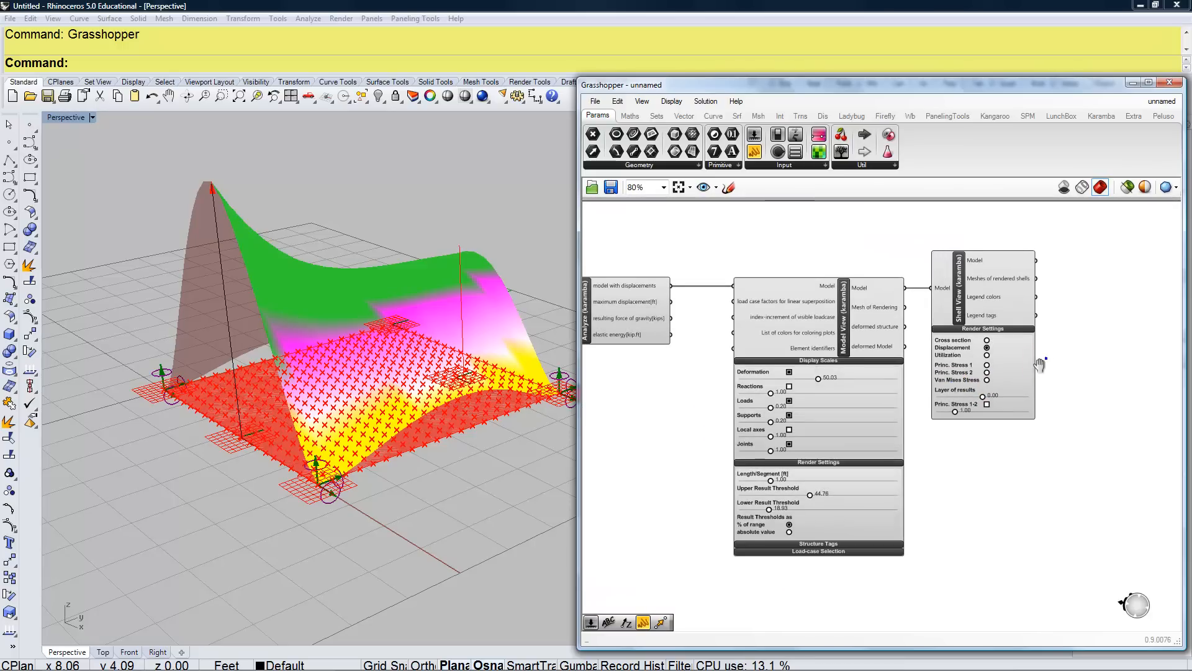
{"action": "scroll", "coordinate": [1040, 365], "scroll_direction": "up", "scroll_amount": 2}
{"action": "left_click", "coordinate": [936, 316]}
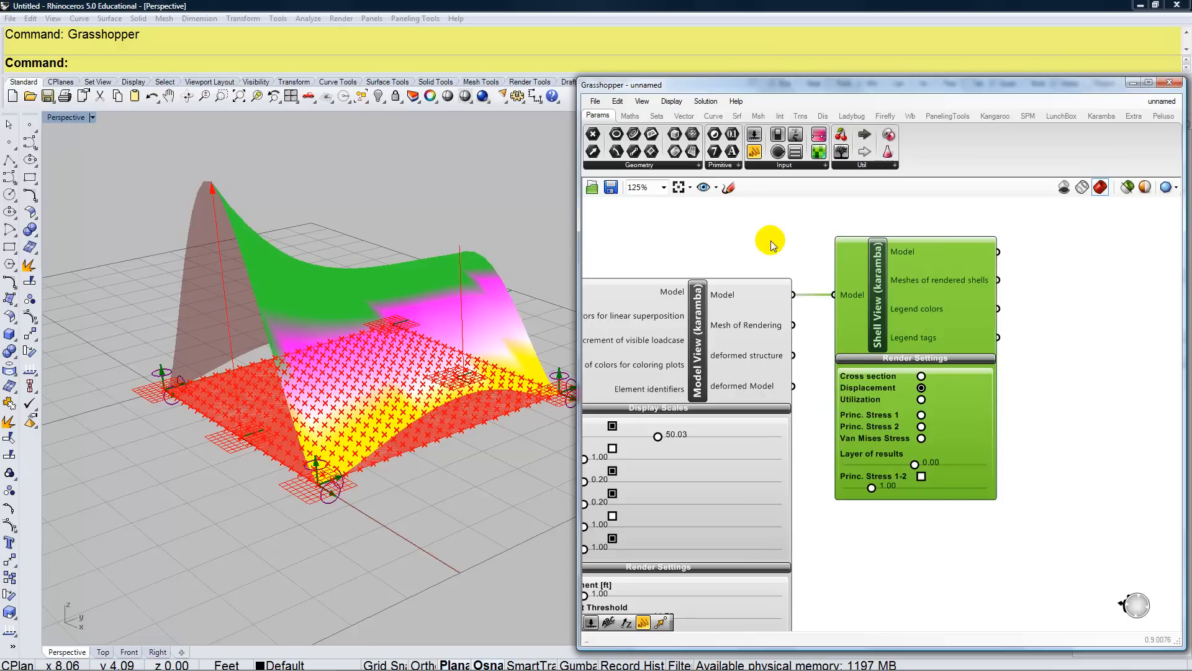
{"action": "left_click", "coordinate": [671, 101]}
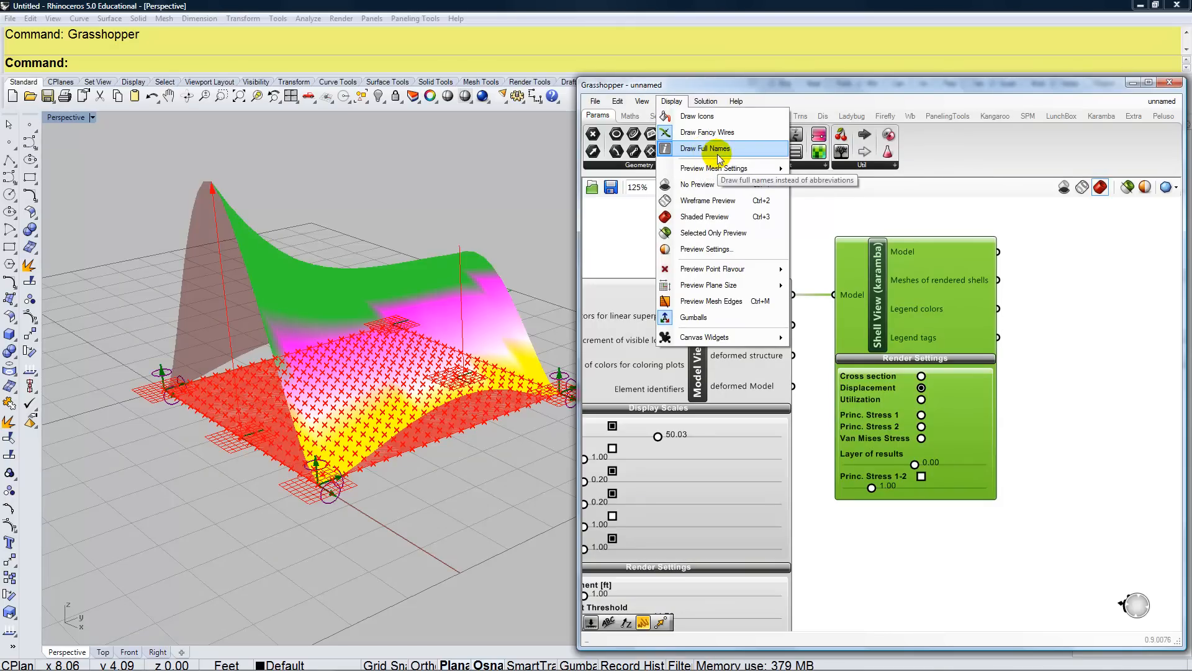
{"action": "left_click", "coordinate": [737, 132]}
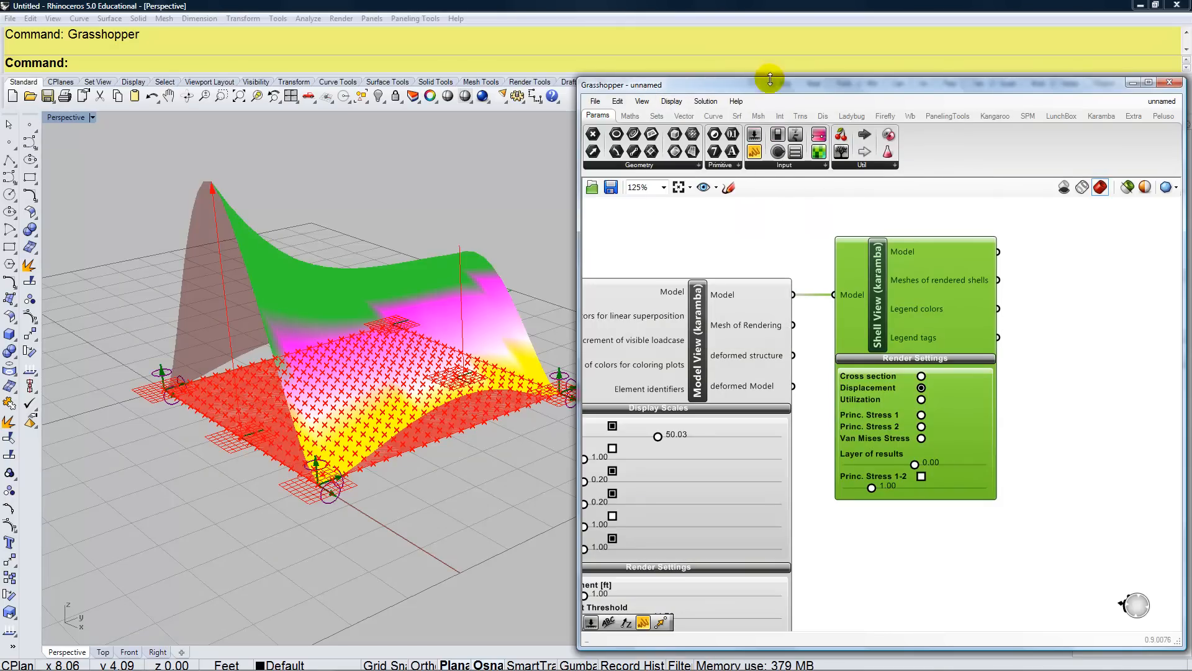
{"action": "right_click", "coordinate": [871, 300]}
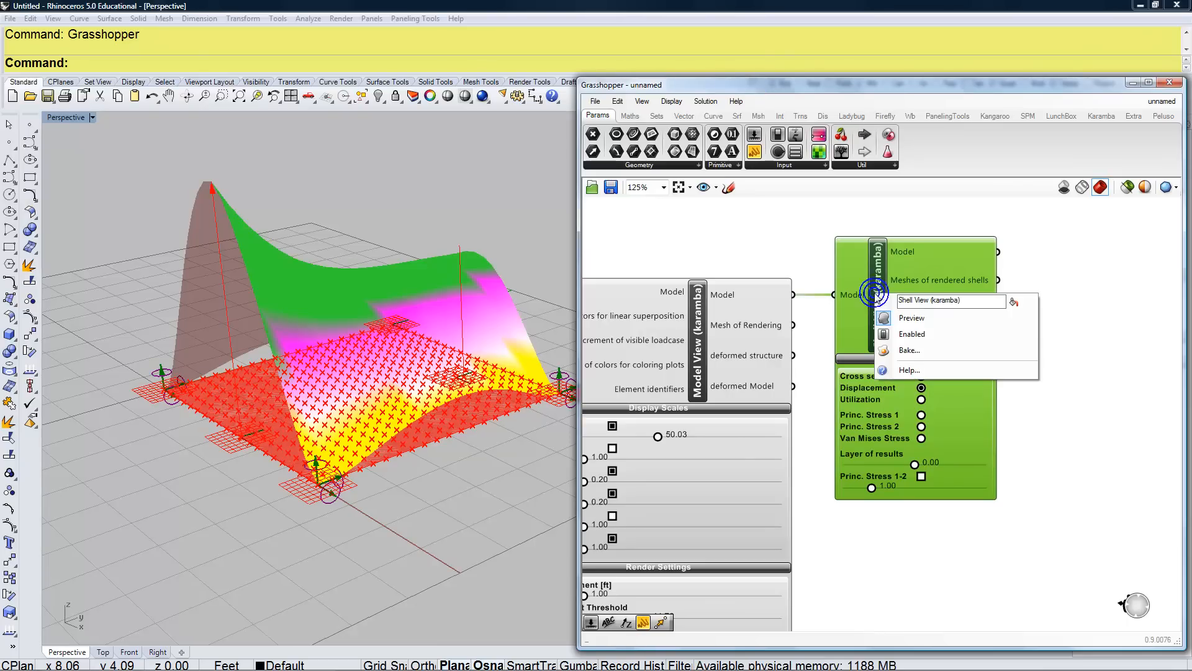
{"action": "left_click", "coordinate": [918, 354]}
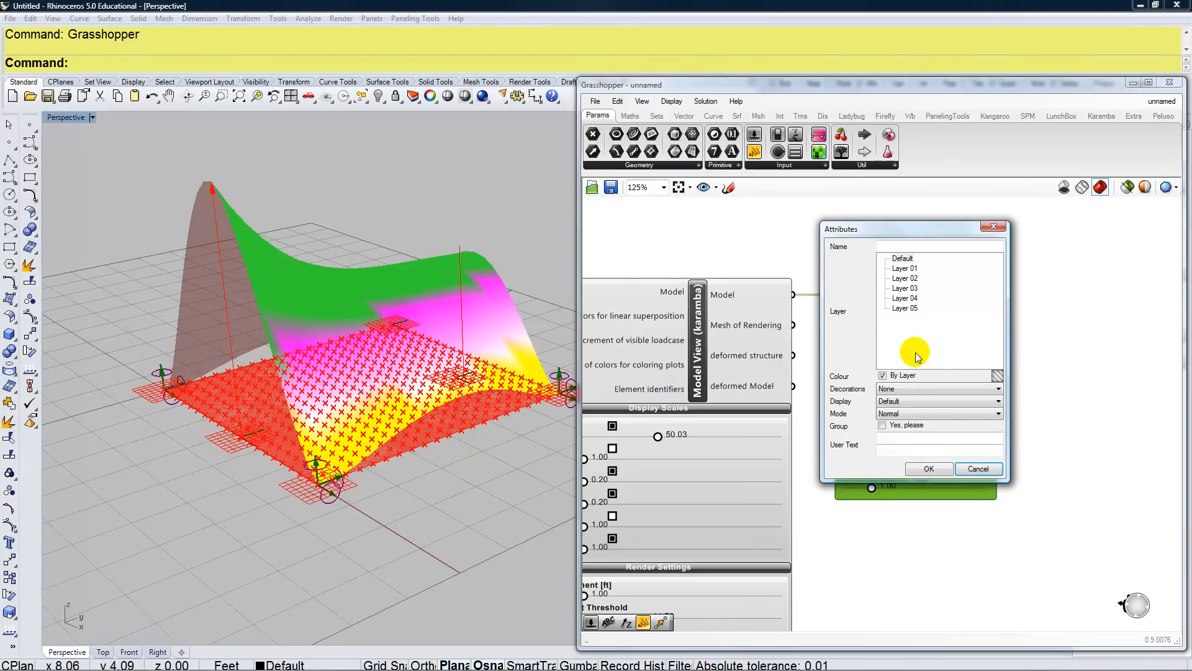
{"action": "left_click", "coordinate": [905, 268]}
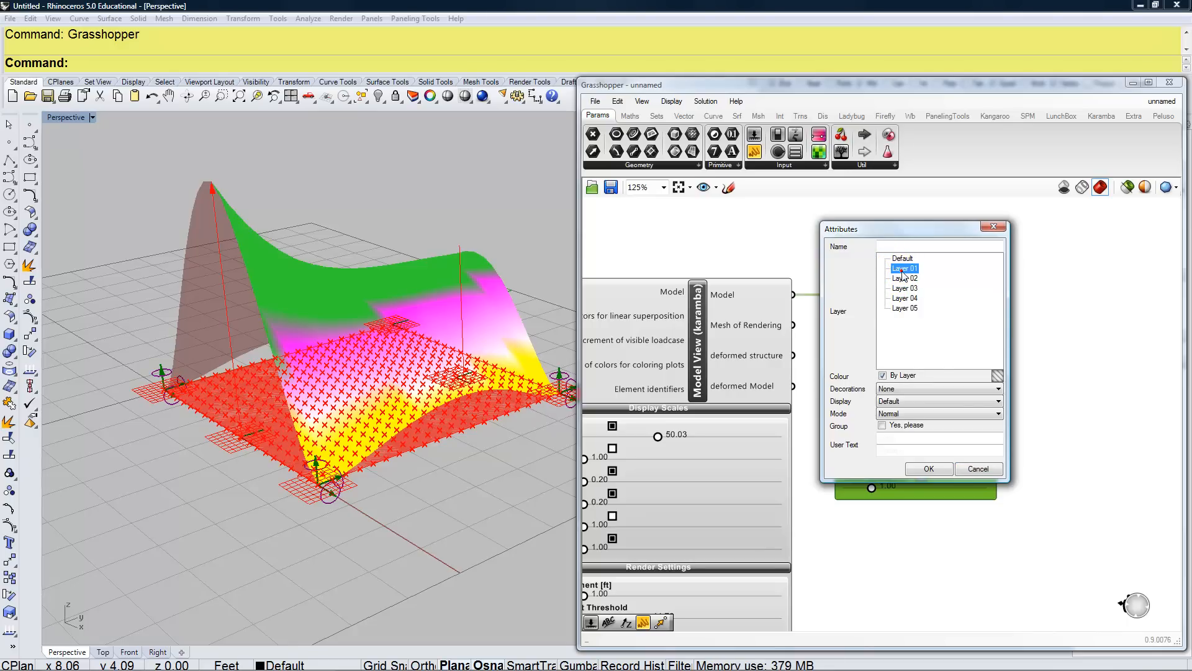
{"action": "left_click", "coordinate": [928, 469]}
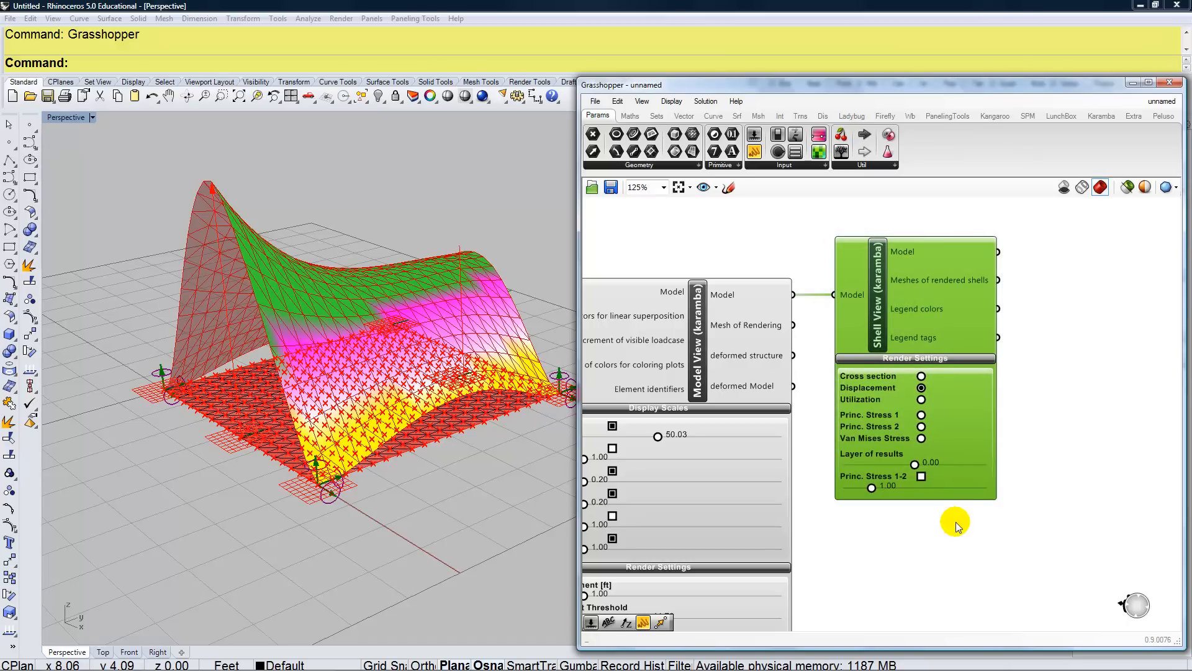
- Select the baked displacement-coloured shell mesh in the Perspective viewport, leaving the flat base mesh unselected
{"action": "left_click", "coordinate": [313, 333]}
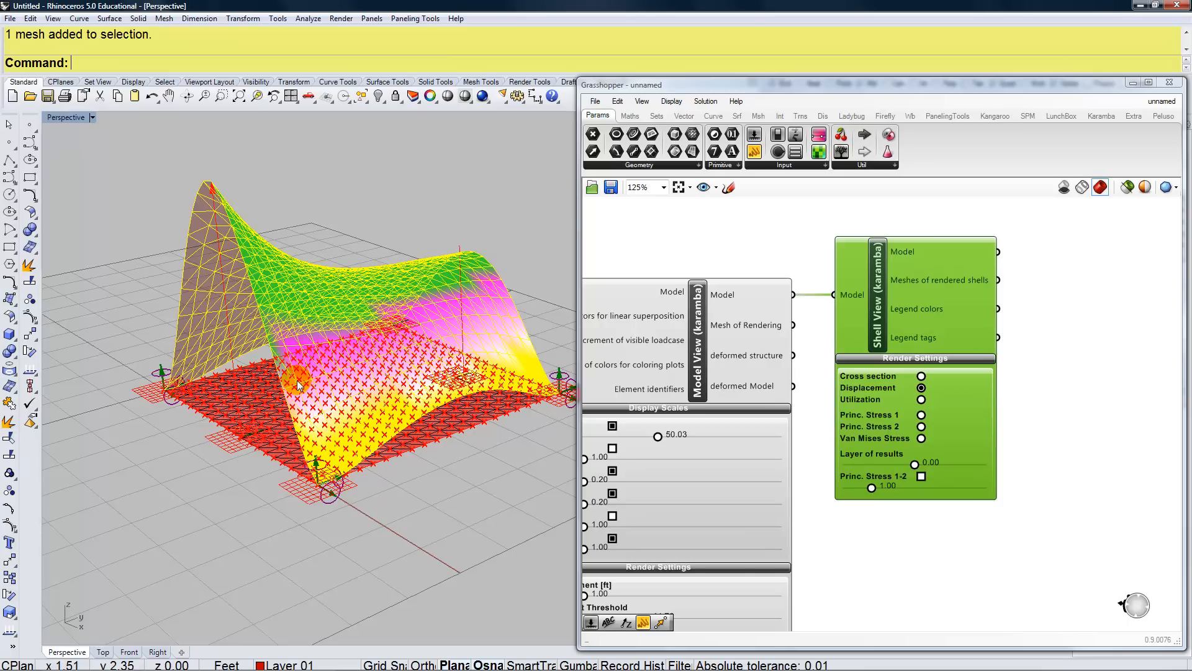
{"action": "left_click", "coordinate": [245, 410]}
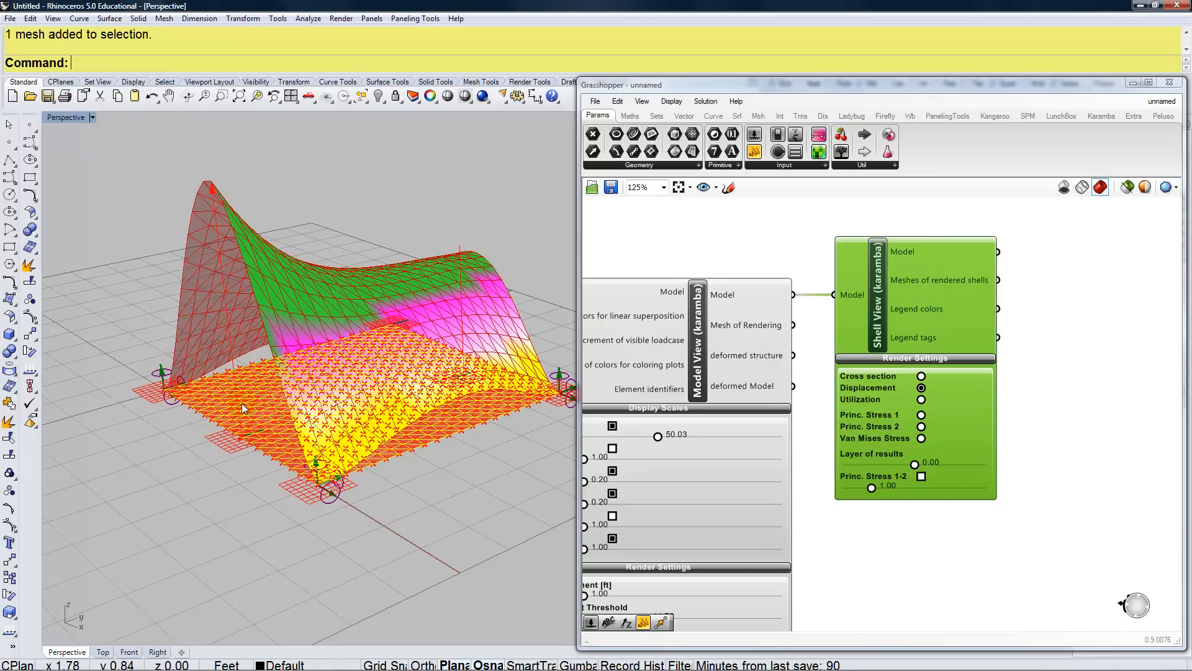
{"action": "left_click", "coordinate": [325, 311]}
- Save the Grasshopper definition as Form_Found and close the Grasshopper window
{"action": "left_click", "coordinate": [646, 290]}
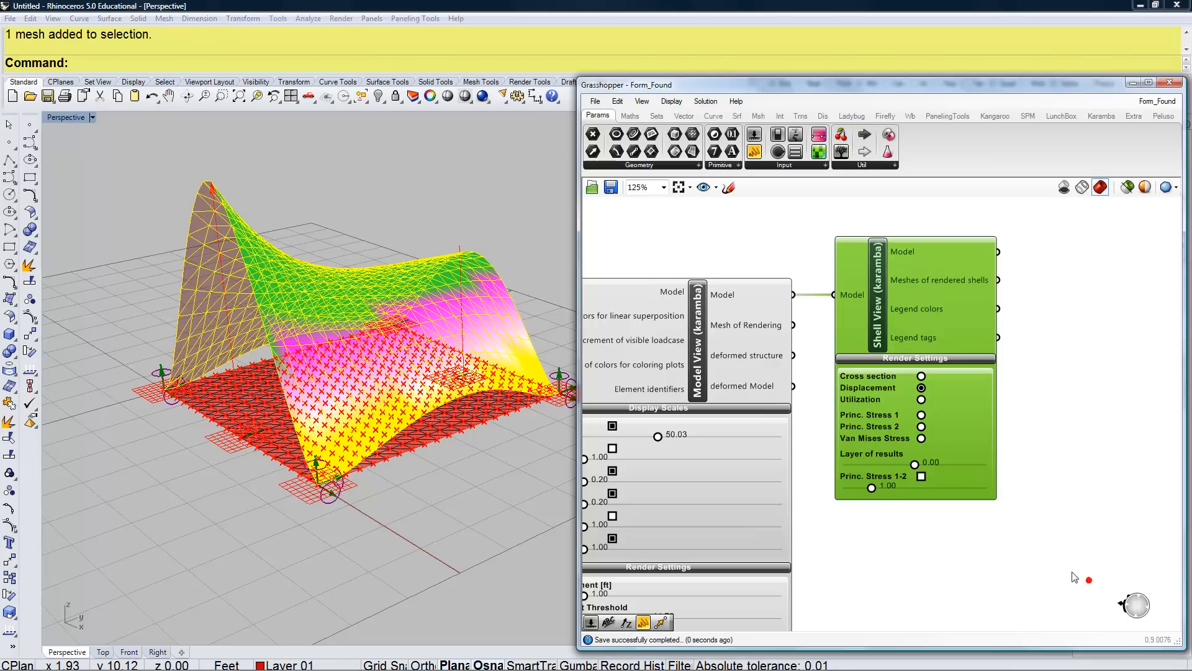
{"action": "left_click", "coordinate": [1066, 570]}
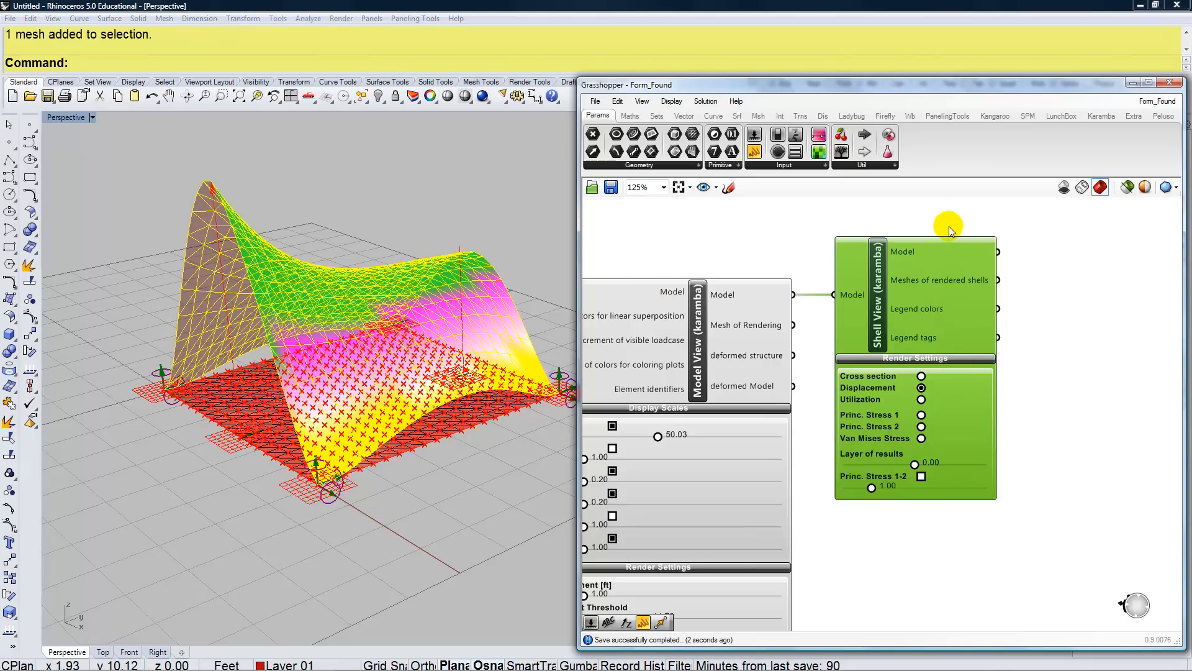
{"action": "left_click", "coordinate": [1169, 83]}
- Set the Perspective viewport's display mode to Shaded and deselect the baked shell mesh
{"action": "right_click_drag", "start_coordinate": [670, 372], "coordinate": [846, 429]}
{"action": "right_click_drag", "start_coordinate": [421, 446], "coordinate": [474, 369]}
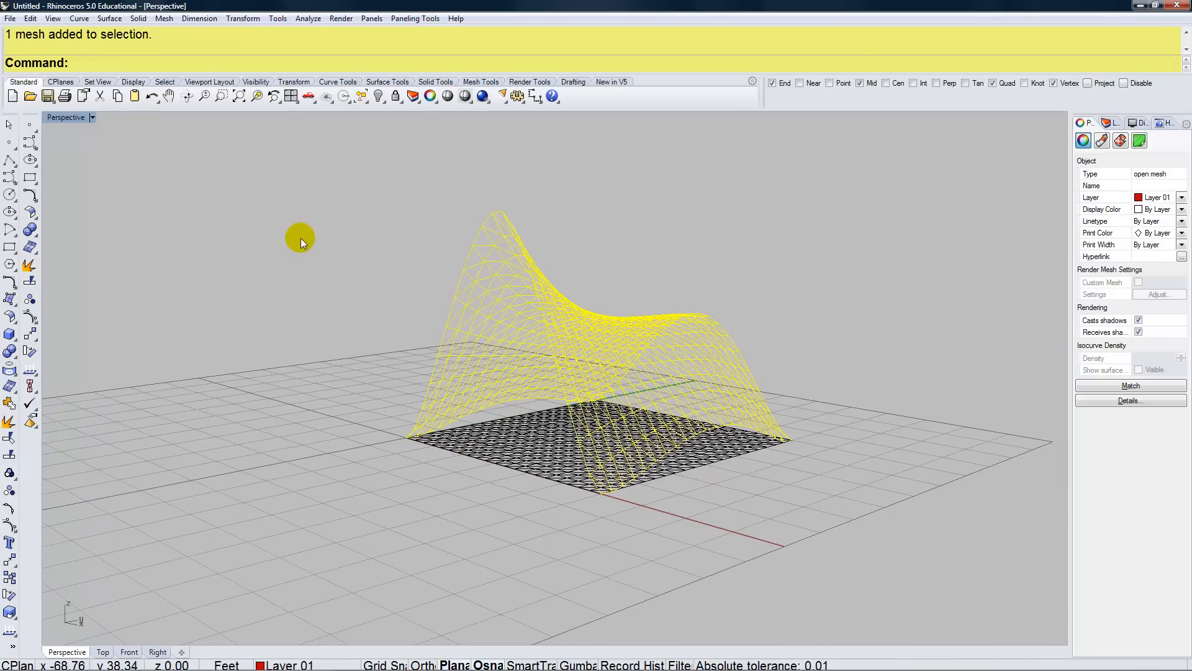
{"action": "left_click", "coordinate": [91, 116]}
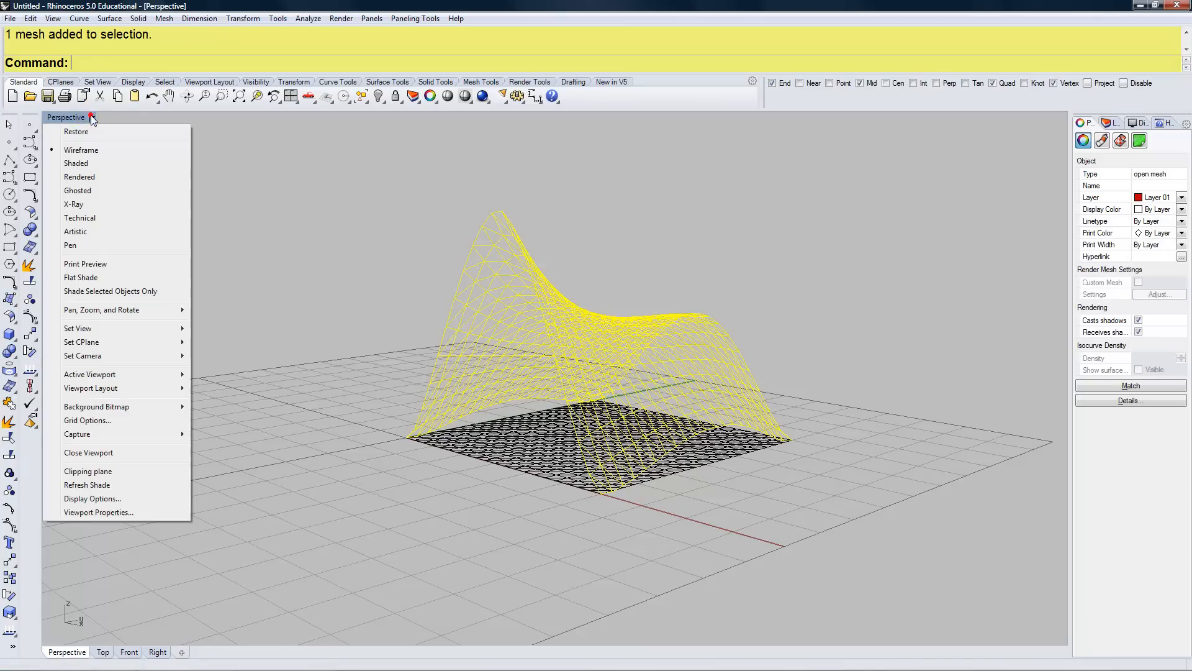
{"action": "left_click", "coordinate": [85, 163]}
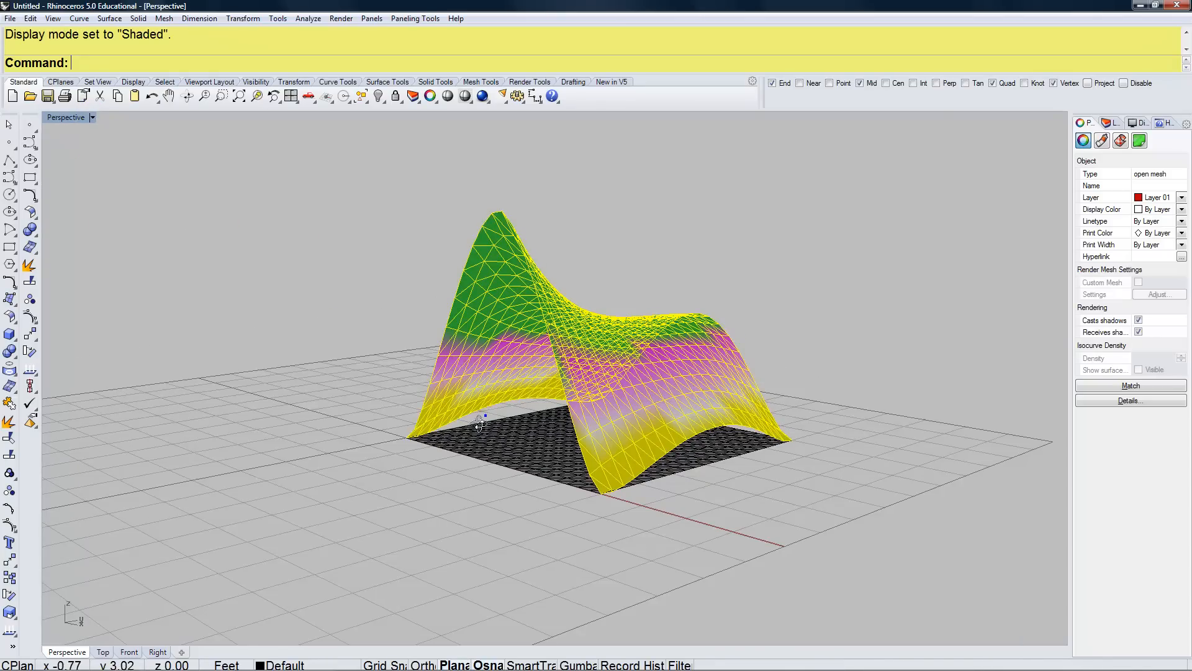
{"action": "right_click_drag", "start_coordinate": [479, 425], "coordinate": [347, 378]}
{"action": "left_click", "coordinate": [348, 378]}
{"action": "mouse_move", "coordinate": [694, 502]}
{"action": "right_mouse_down"}
{"action": "mouse_move", "coordinate": [714, 514]}
{"action": "mouse_move", "coordinate": [788, 460]}
{"action": "mouse_move", "coordinate": [528, 420]}
{"action": "mouse_move", "coordinate": [638, 352]}
{"action": "right_mouse_up"}
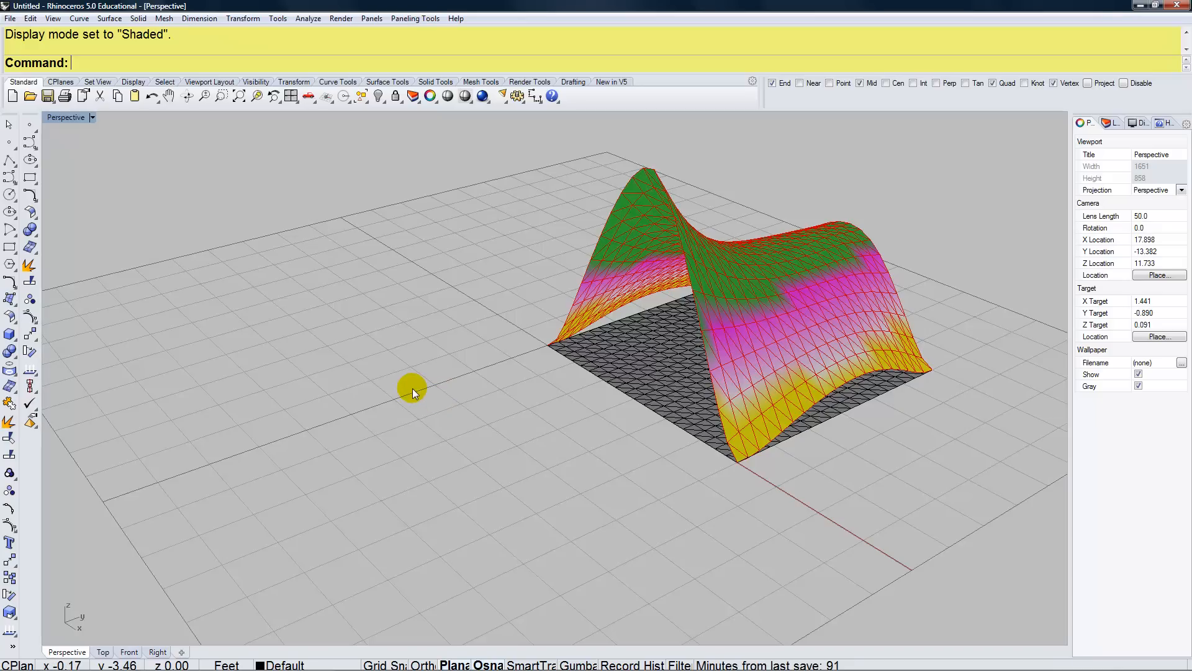
- Flatten the baked shell mesh into a 2D pattern with the Squish command, keeping its current options and adding no curves or points
{"action": "type", "text": "Squish"}
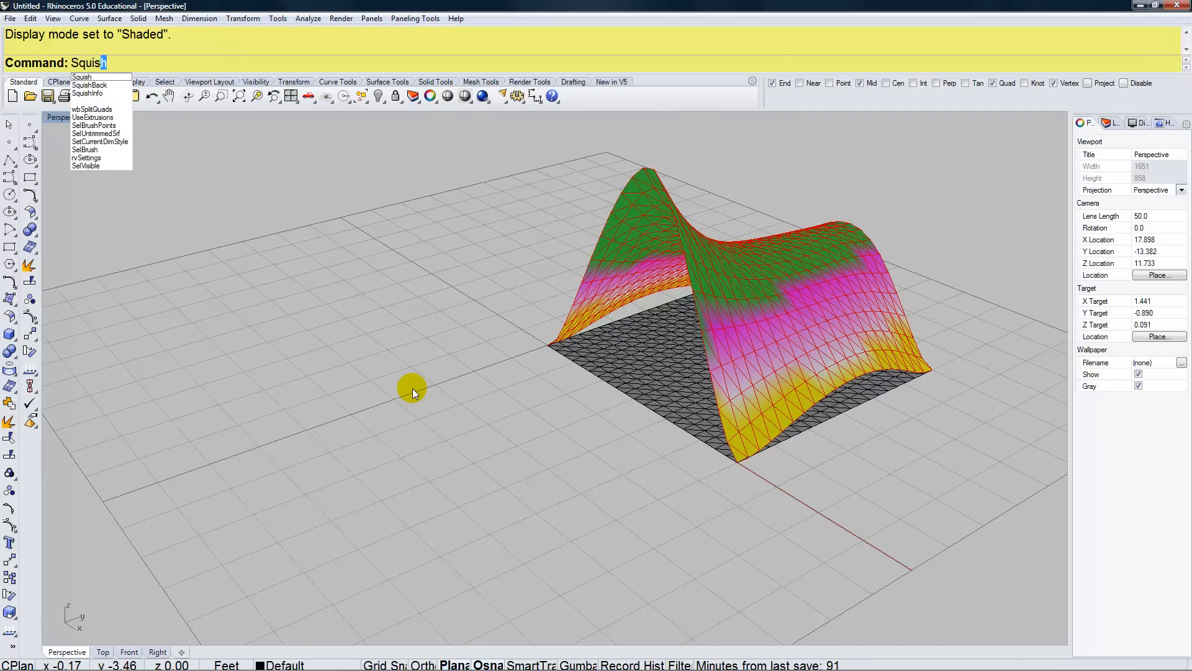
{"action": "key", "text": "Return"}
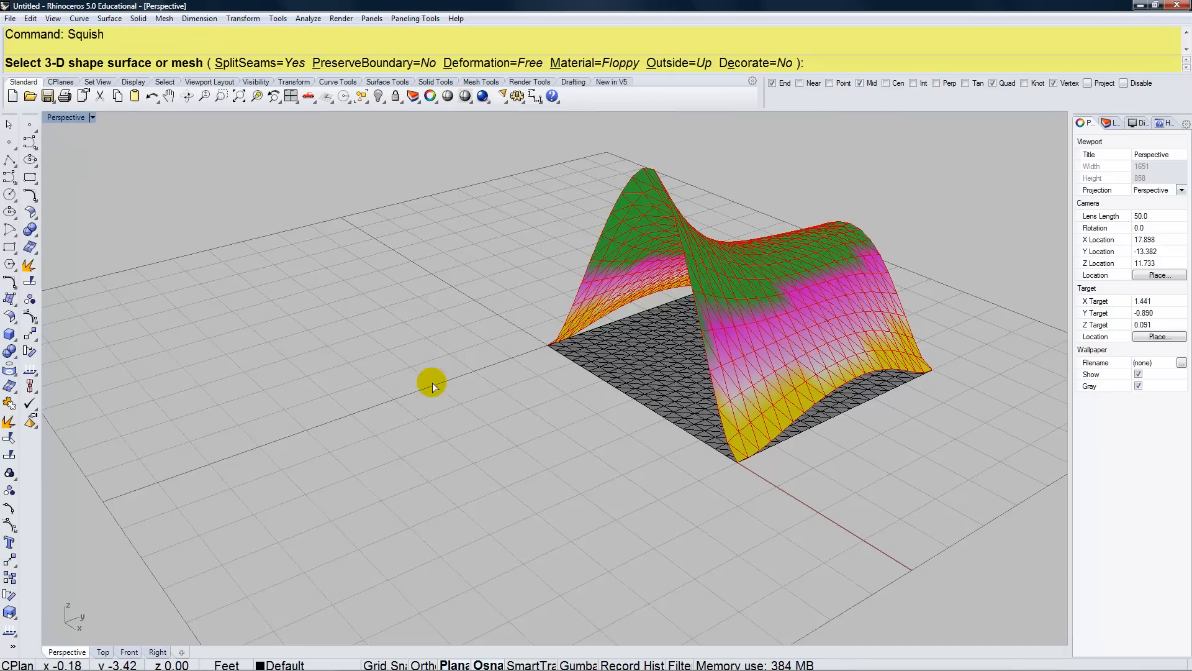
{"action": "left_click", "coordinate": [721, 318]}
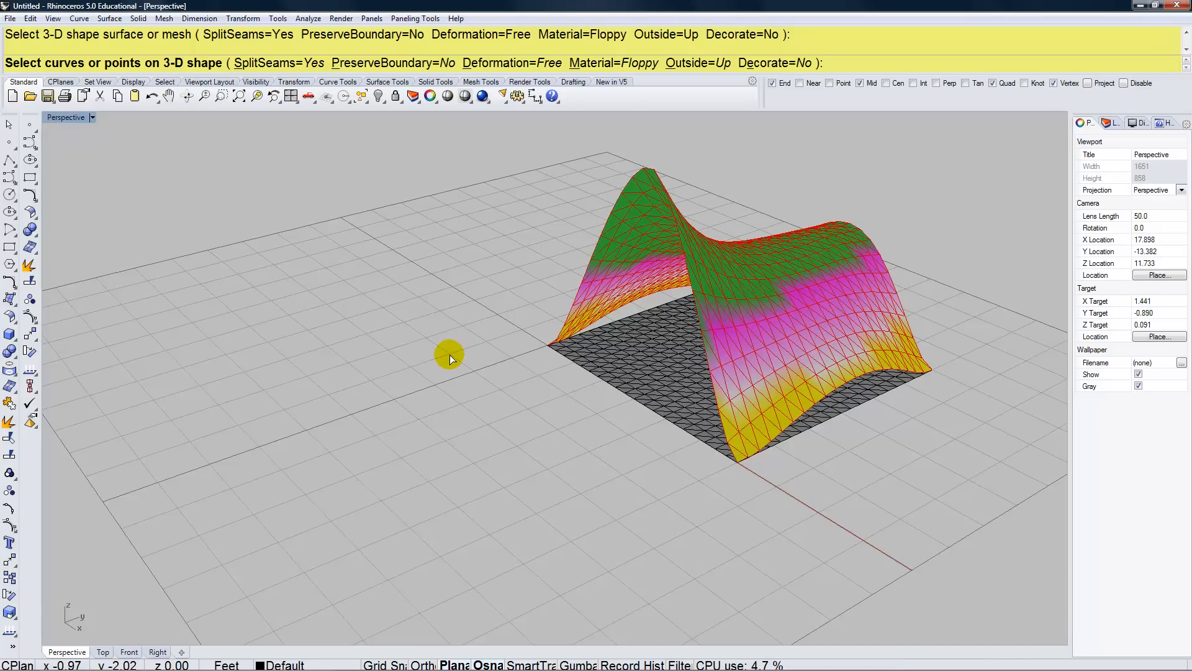
{"action": "key", "text": "Return"}
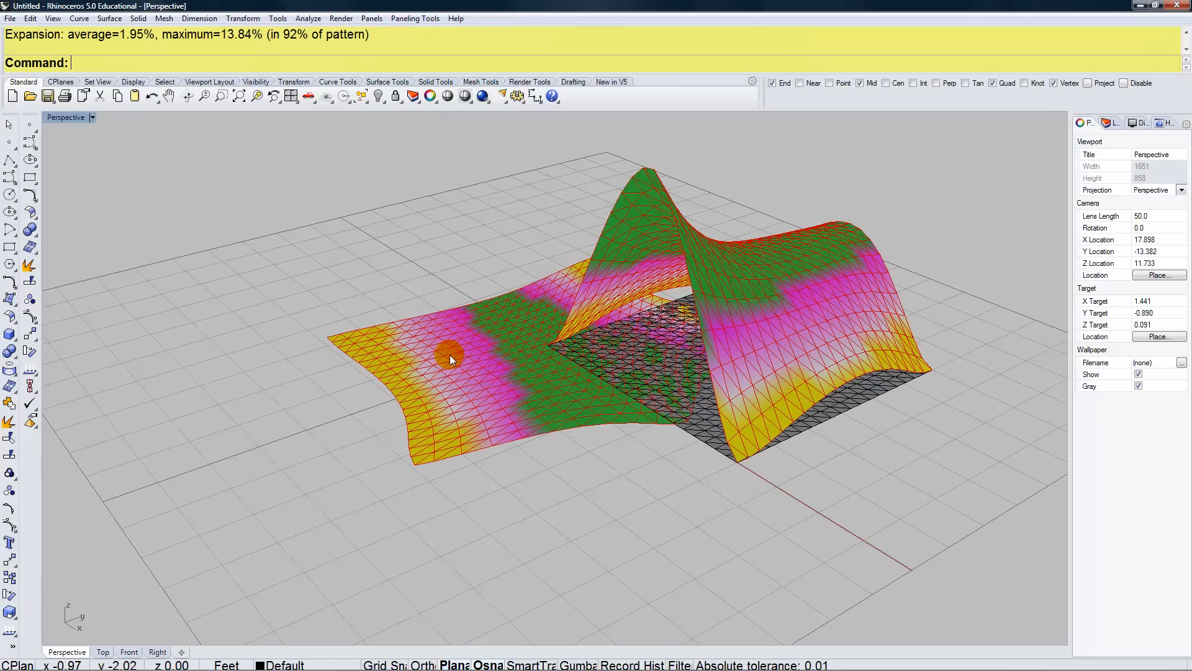
- Move the flattened pattern mesh off the base grid mesh so that it lies clear beside the 3D shell
{"action": "left_click_drag", "start_coordinate": [474, 386], "coordinate": [281, 526]}
{"action": "right_click_drag", "start_coordinate": [616, 566], "coordinate": [586, 557]}
{"action": "right_click_drag", "start_coordinate": [542, 514], "coordinate": [621, 498], "text": "shift"}
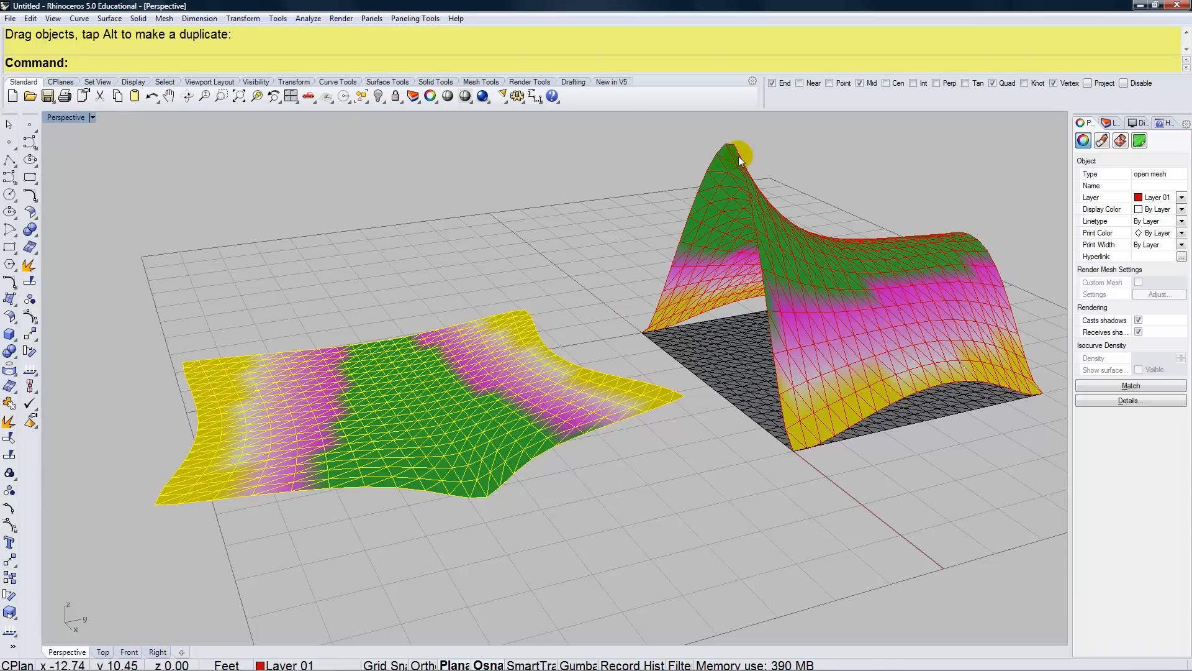
{"action": "scroll", "coordinate": [618, 397], "scroll_direction": "up", "scroll_amount": 2}
{"action": "scroll", "coordinate": [611, 425], "scroll_direction": "down", "scroll_amount": 3}
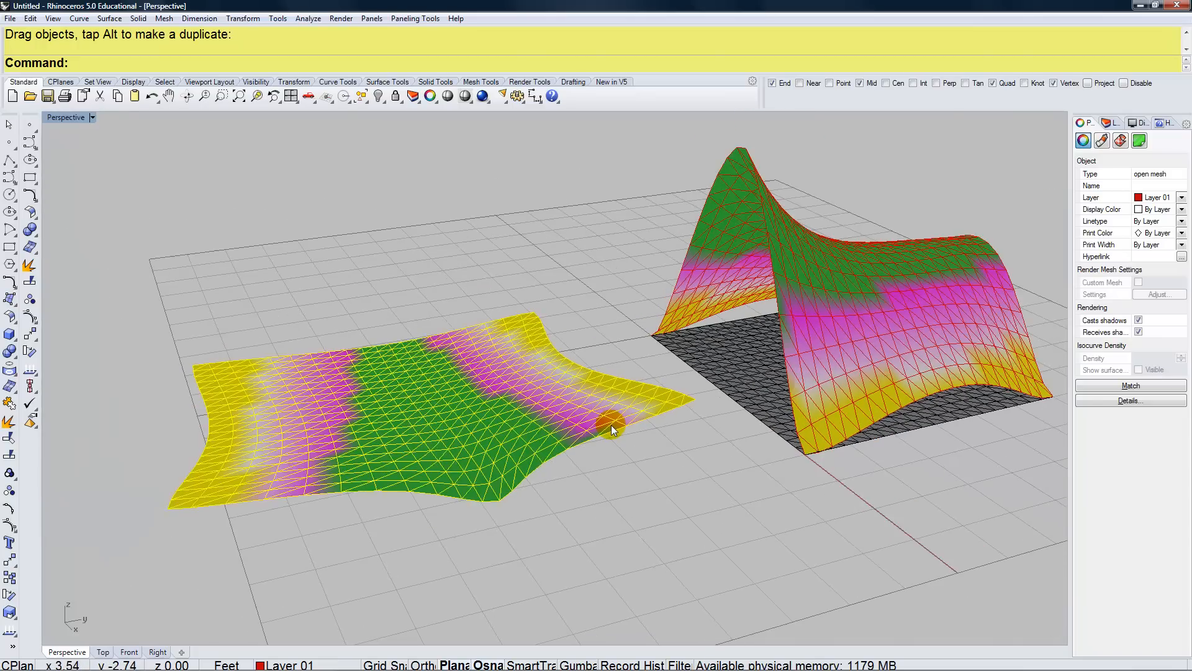
{"action": "scroll", "coordinate": [611, 423], "scroll_direction": "up", "scroll_amount": 1}
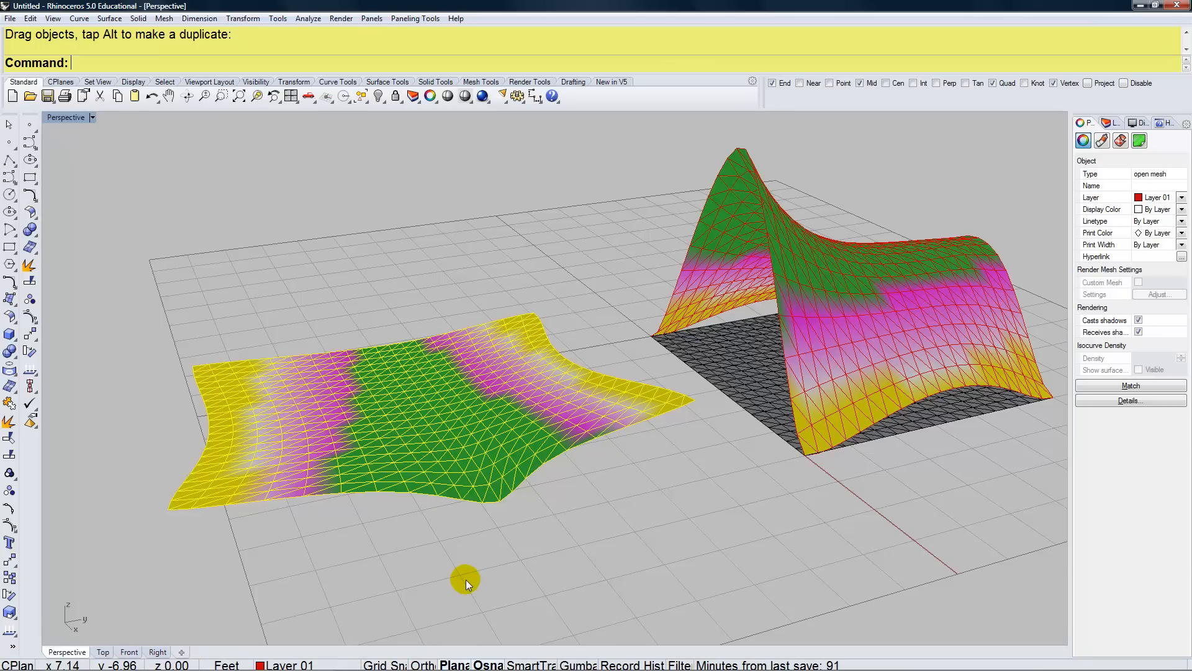
{"action": "right_click_drag", "start_coordinate": [455, 564], "coordinate": [409, 562], "text": "shift"}
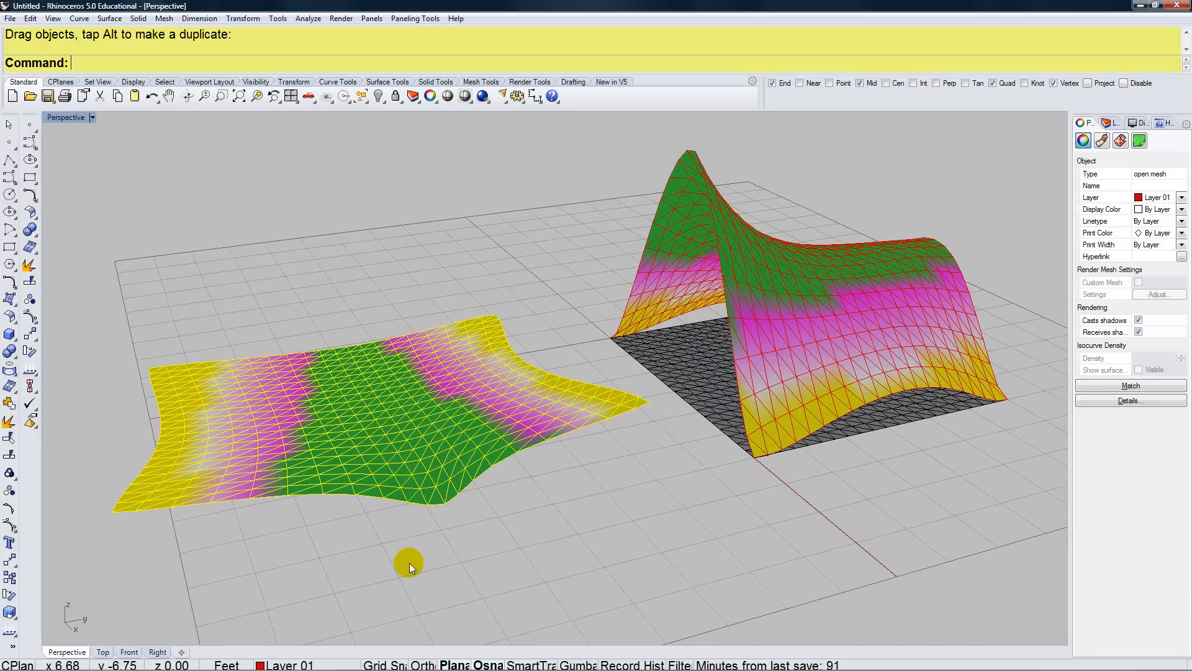